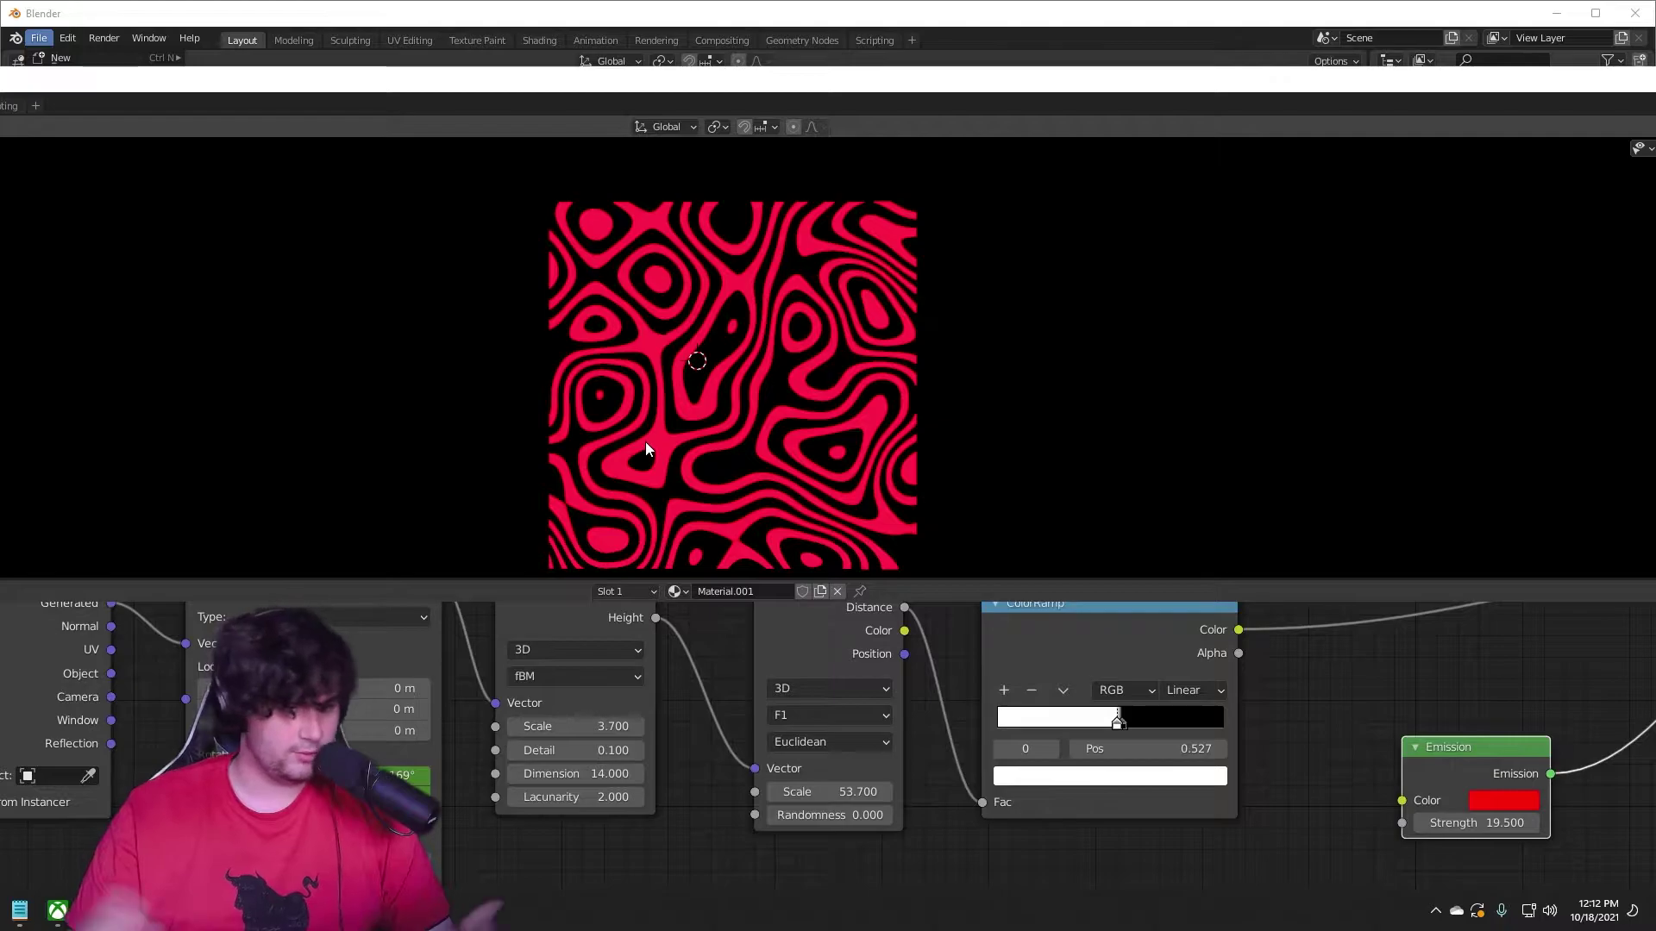
key(space)
key(space)
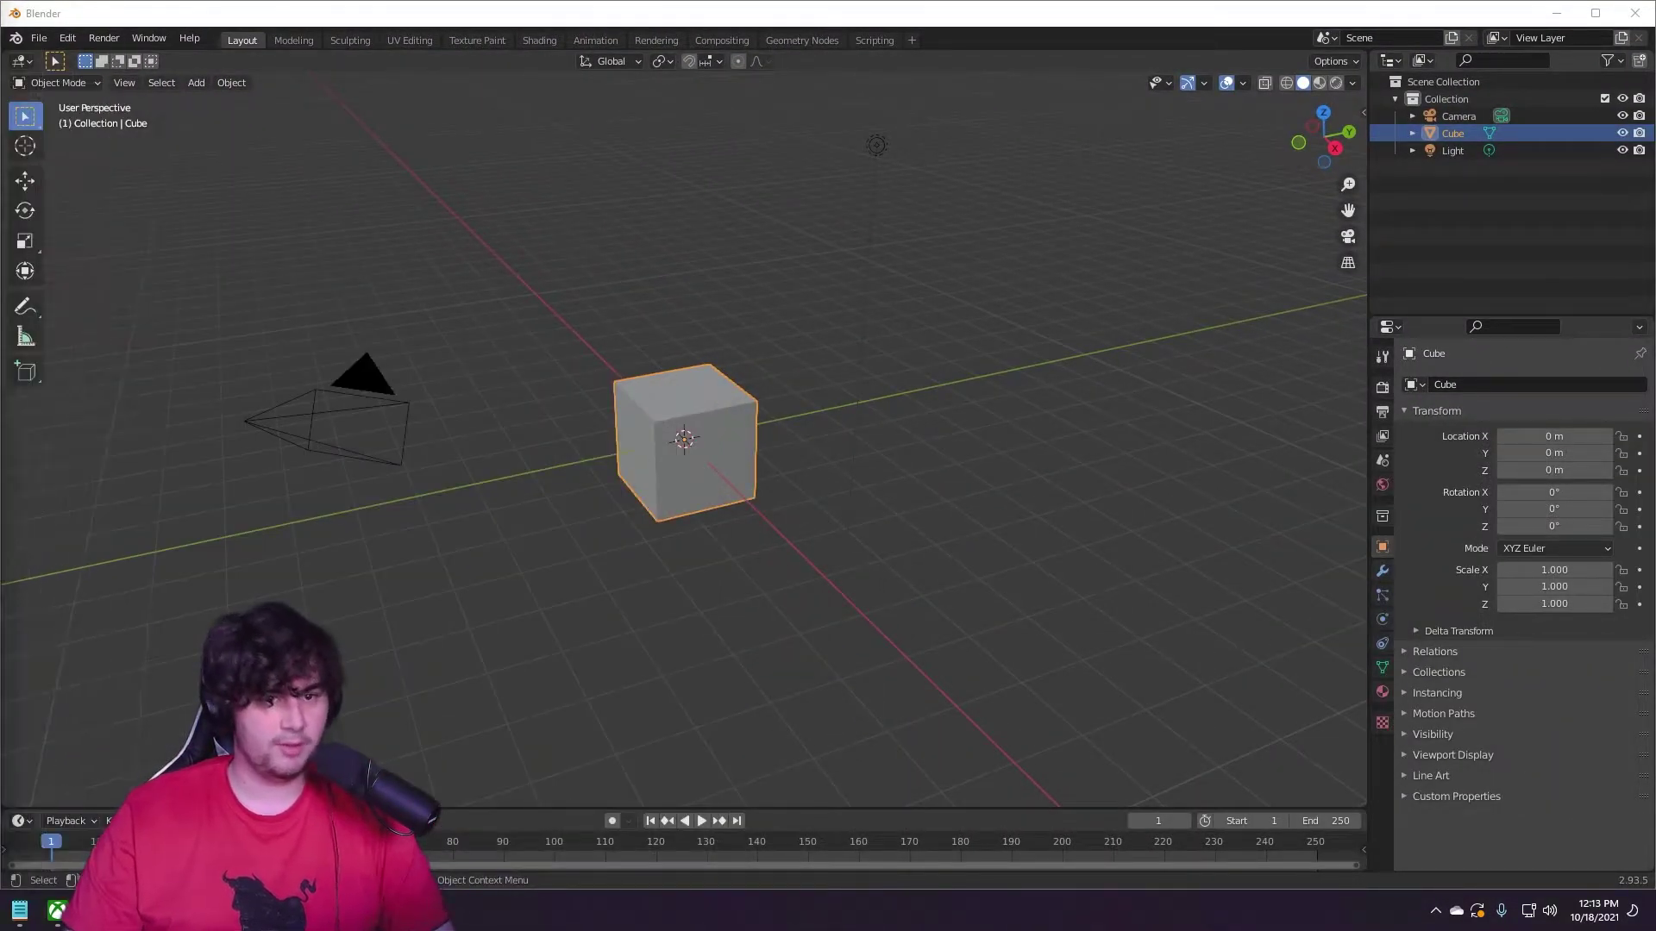
middle_drag(285, 388, 504, 452)
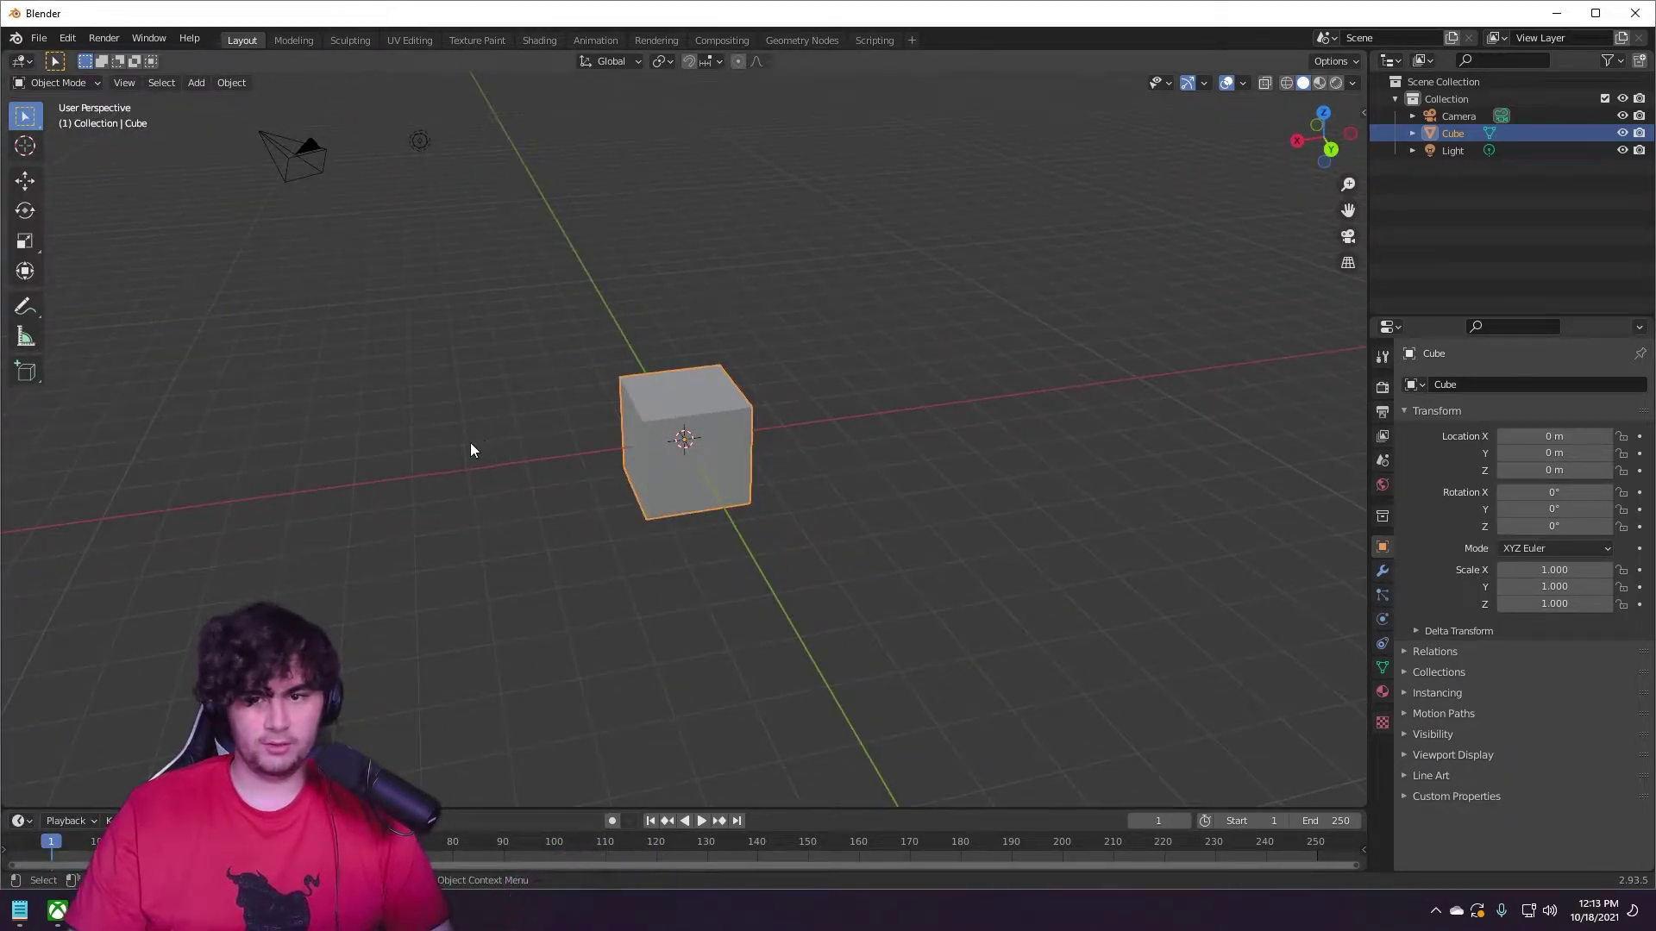
key(Delete)
right_click(680, 423)
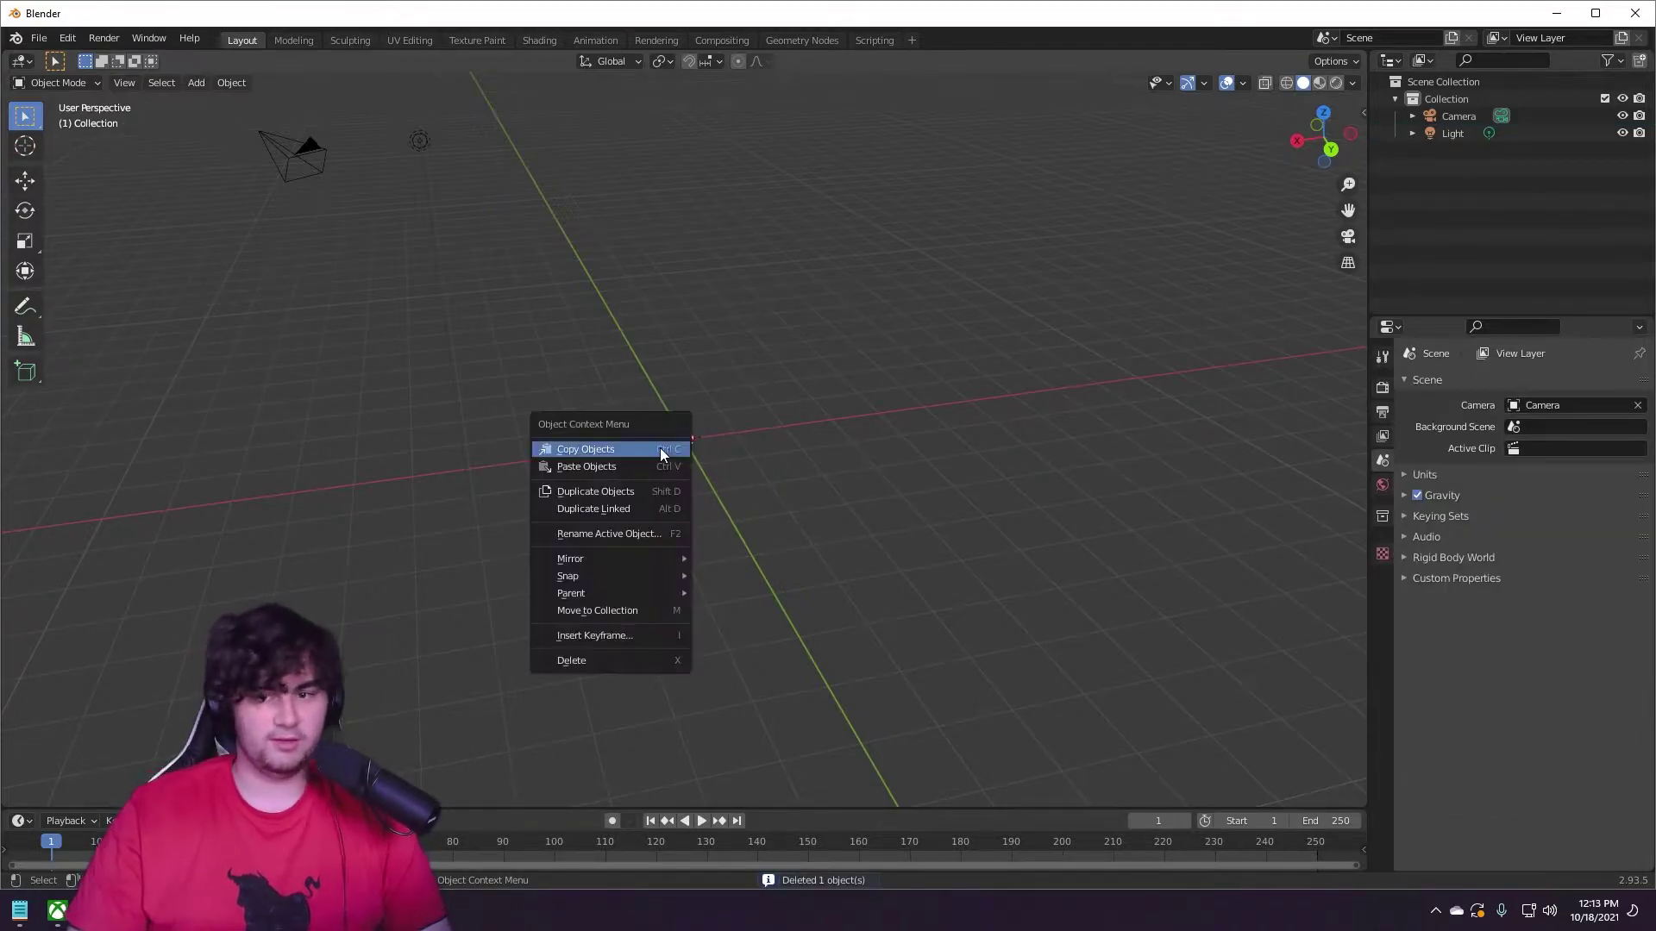
key(shift+a)
mouse_move(608, 379)
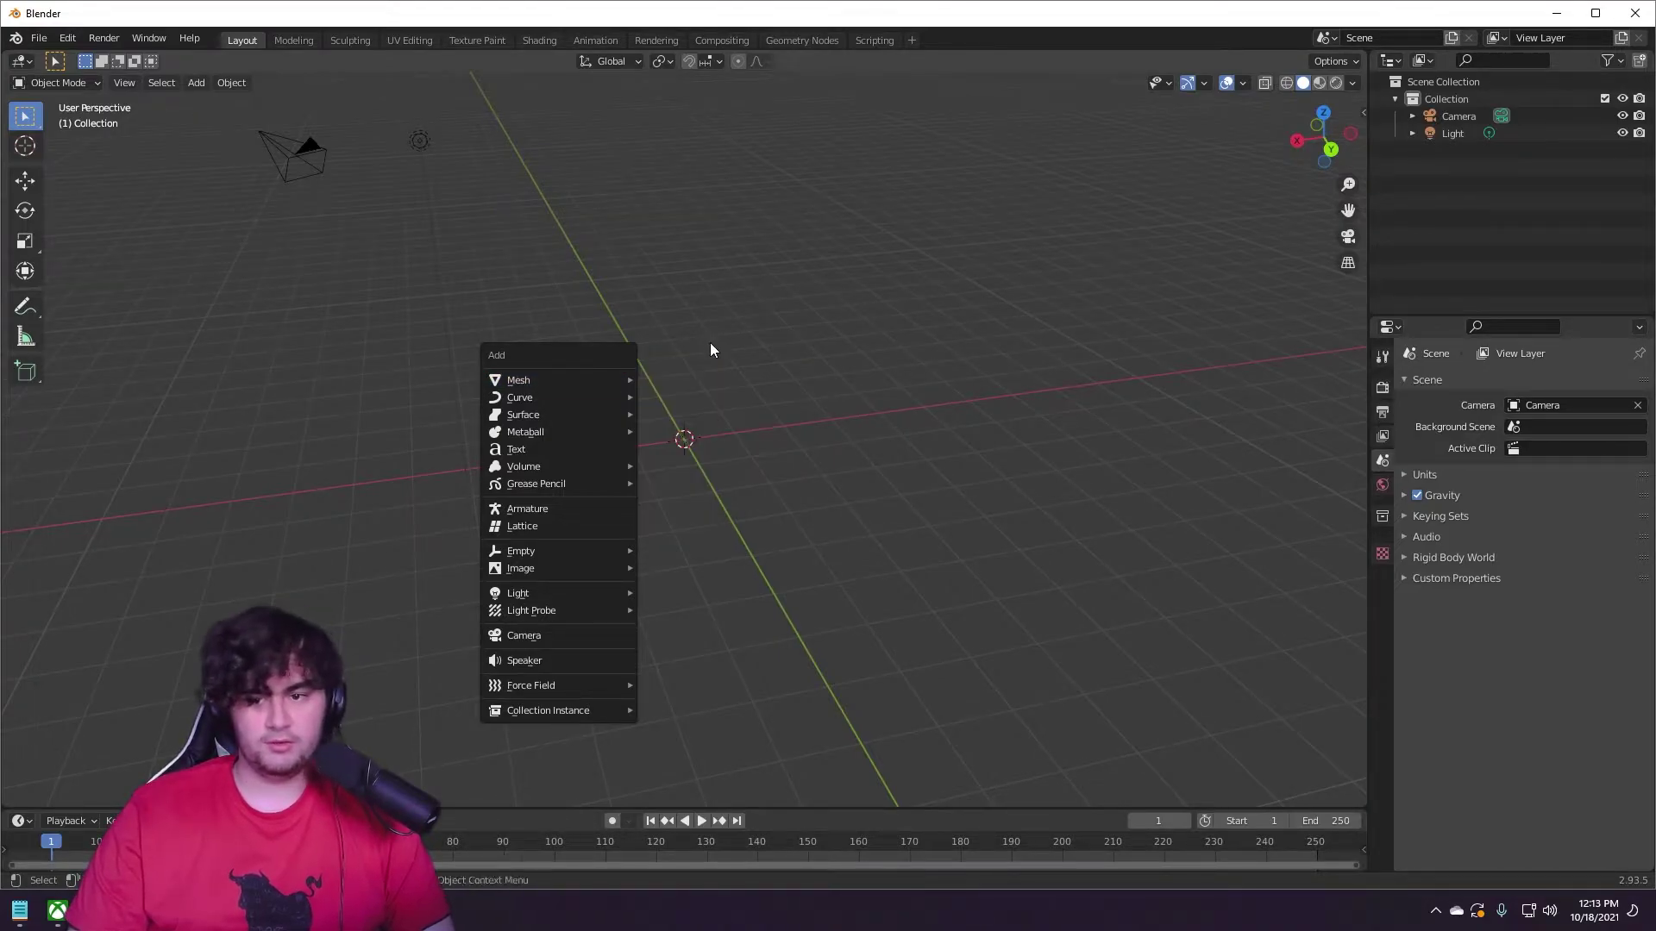
key(Escape)
key(ctrl+z)
Scale the default cube up uniformly to about 4.6, and deselect it.
middle_drag(859, 520, 695, 480)
scroll(690, 473, up, 4)
key(s)
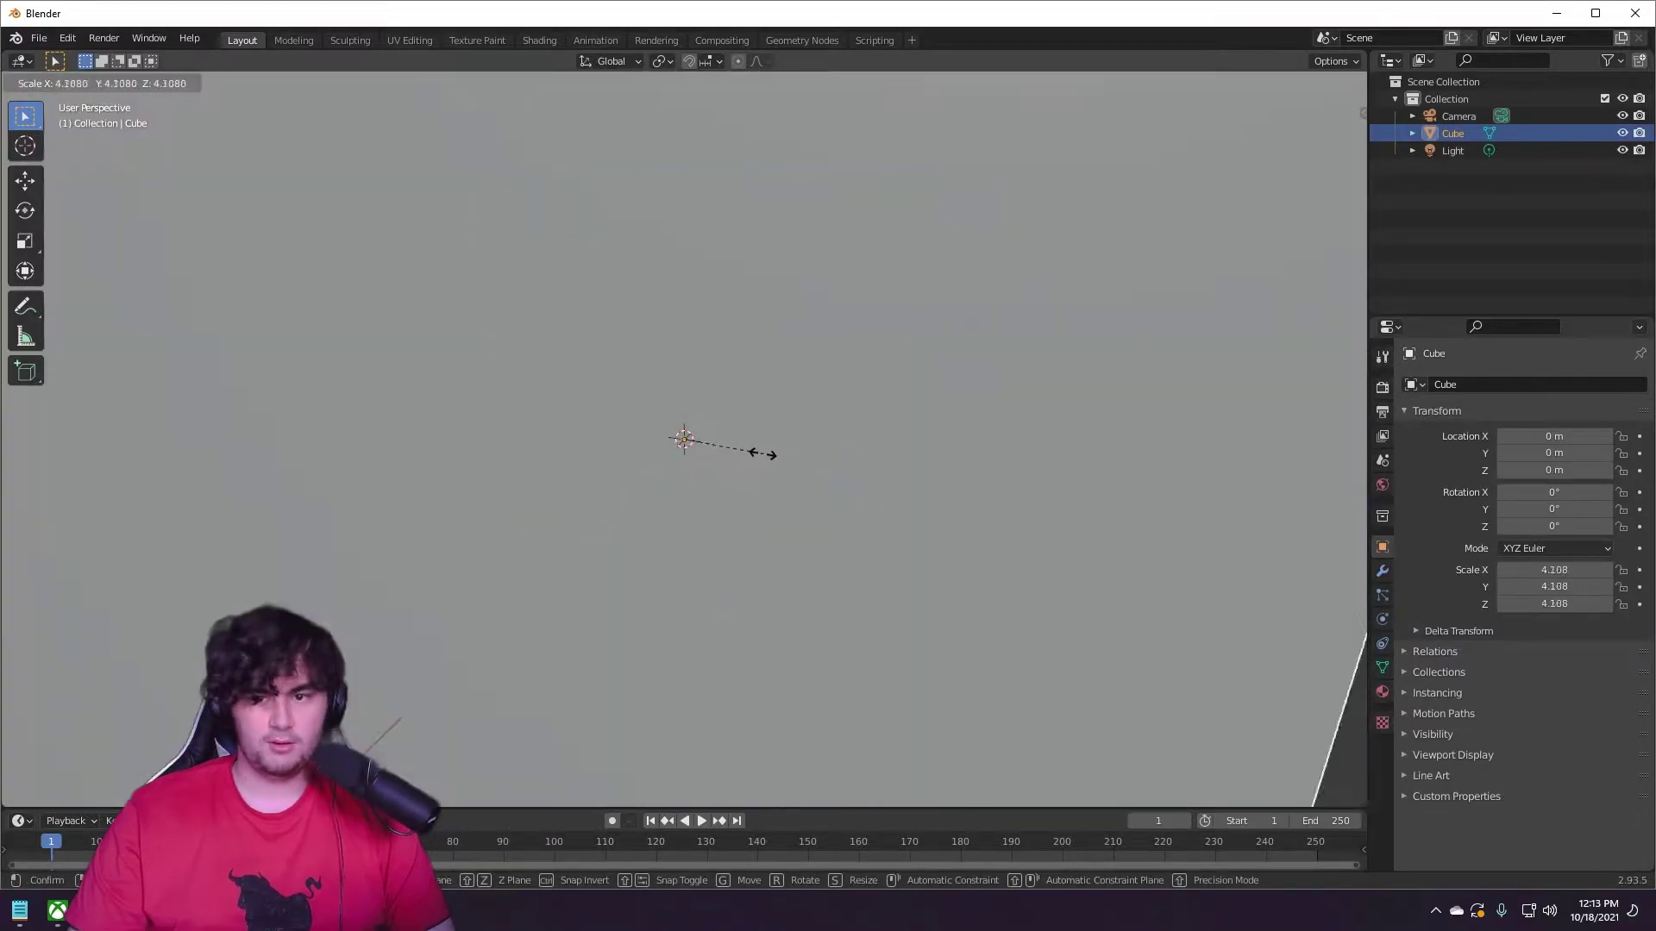
click(765, 457)
scroll(742, 485, down, 4)
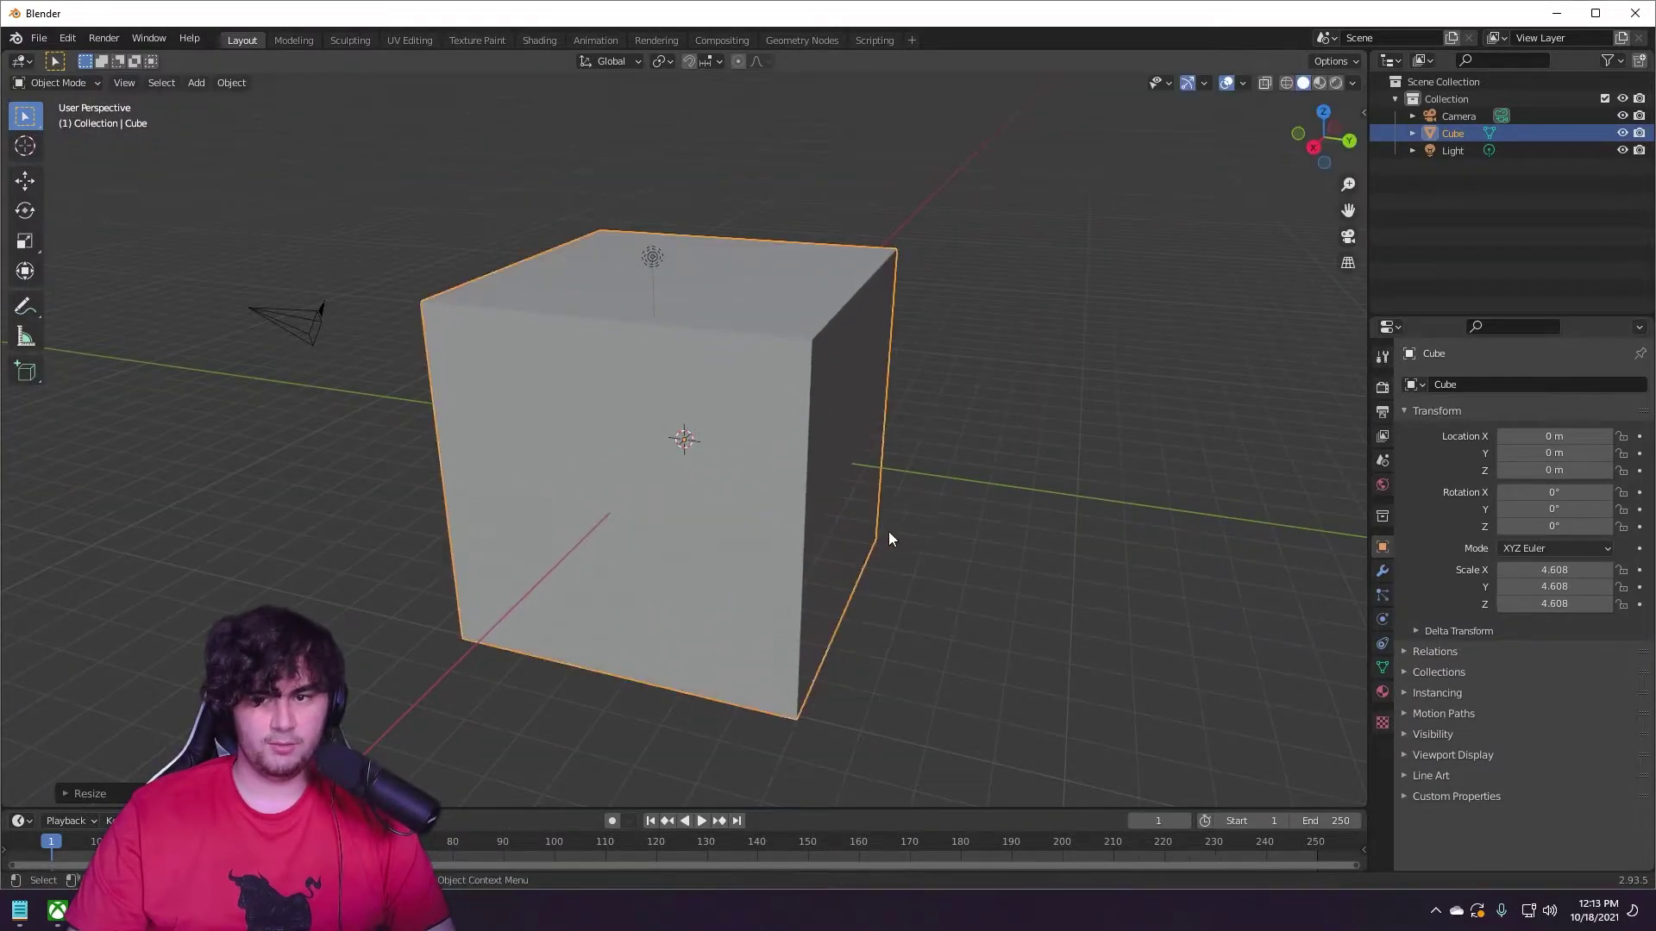
click(954, 488)
right_click(956, 485)
mouse_move(996, 428)
middle_down()
mouse_move(944, 470)
mouse_move(842, 447)
mouse_move(984, 453)
middle_up()
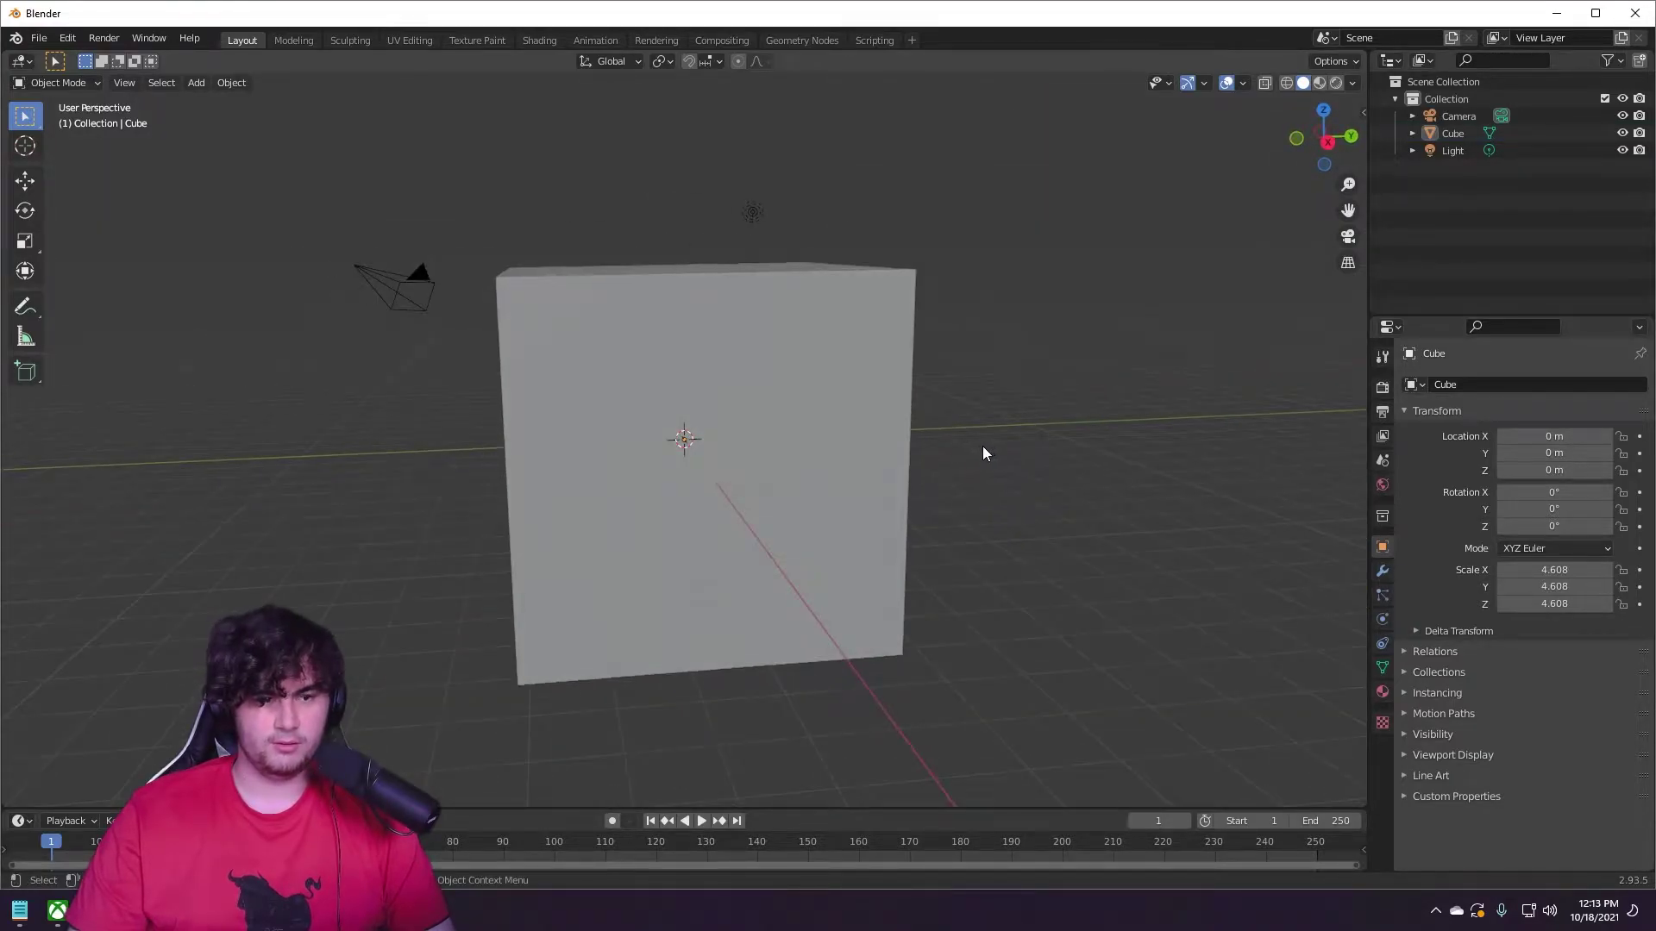
Select the camera and set its Z rotation to 0°.
click(406, 291)
right_click(417, 380)
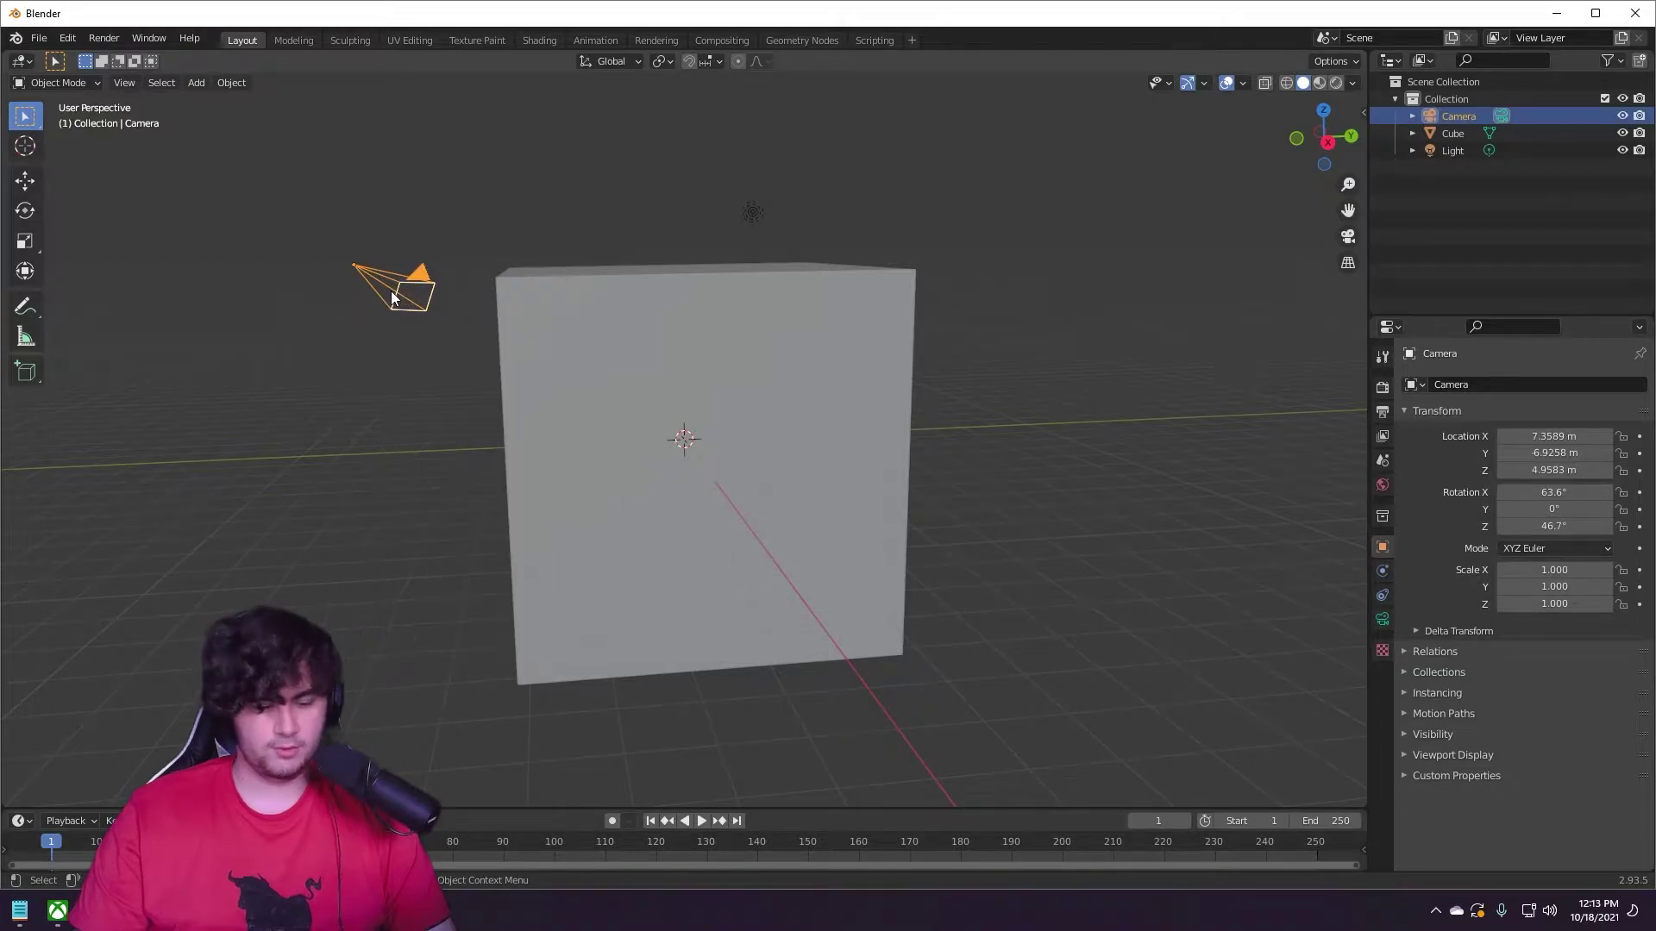
key(n)
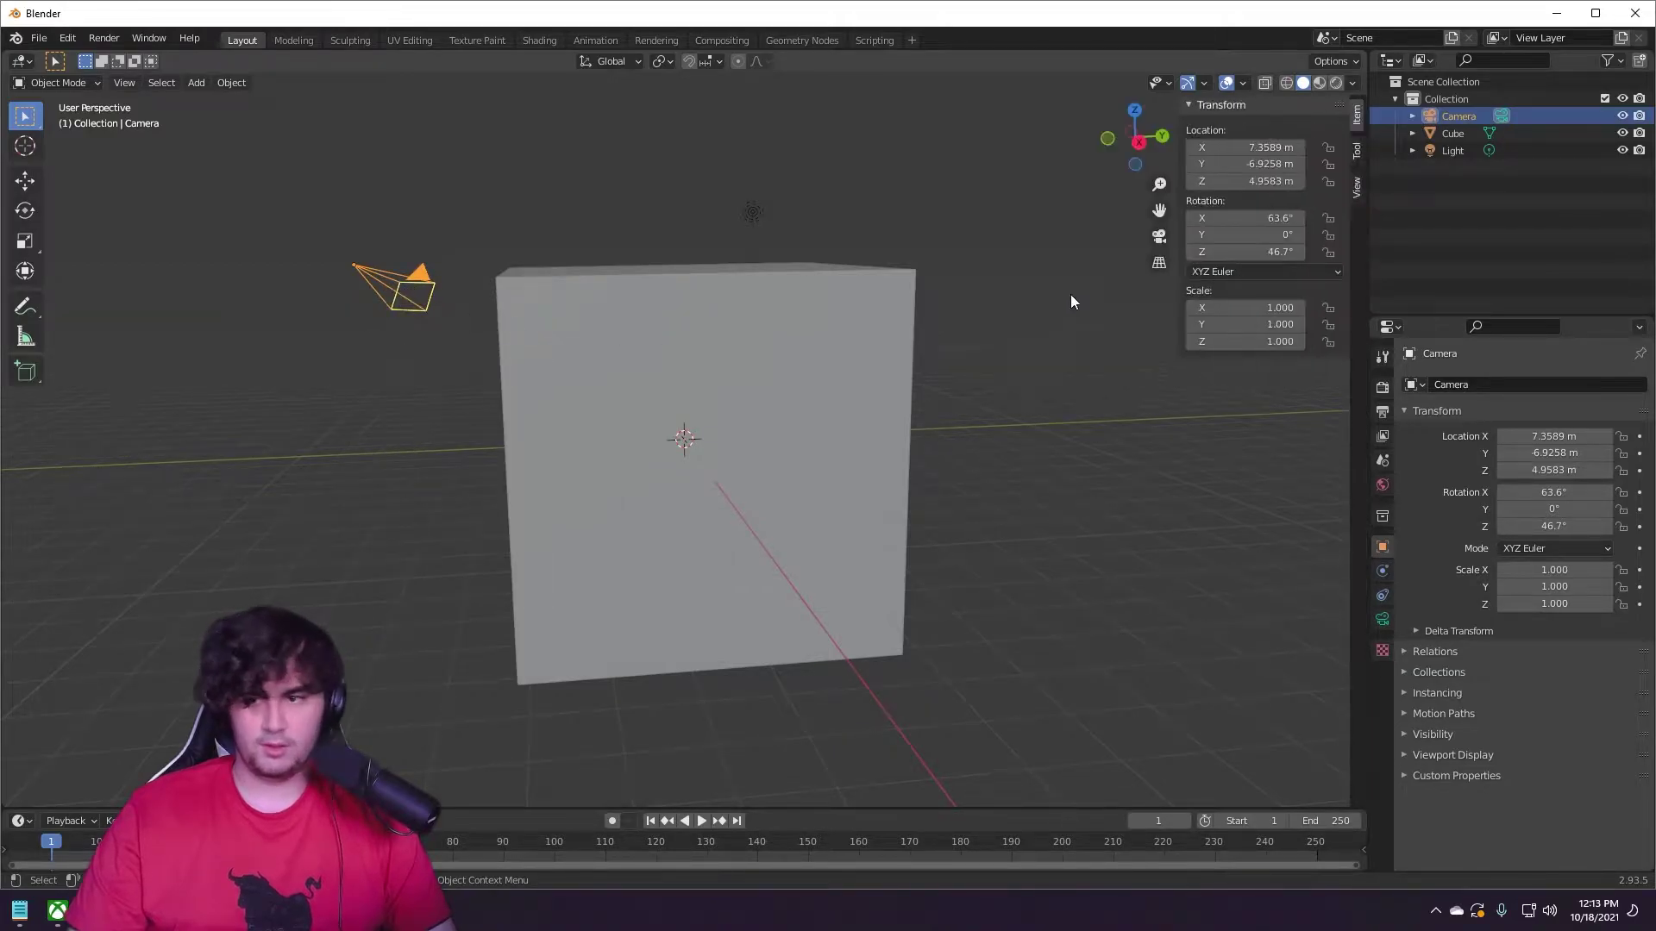
click(1236, 252)
key(BackSpace)
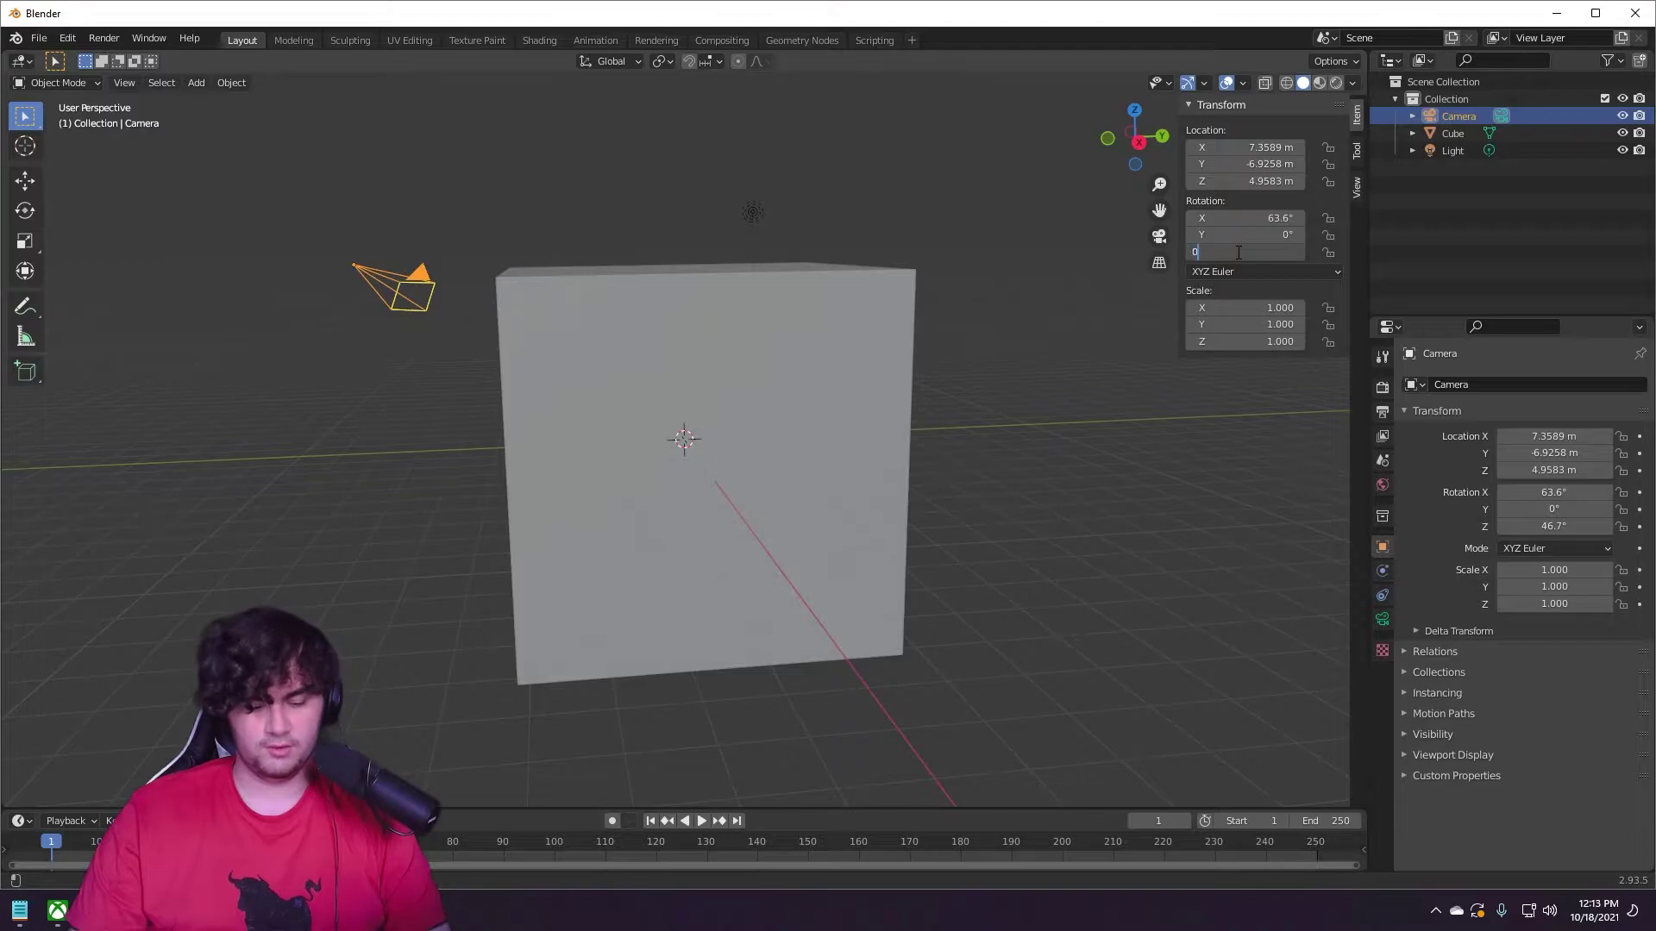
key(Return)
Move the camera to about X 0.61 m, Y -11.5 m, Z 2.37 m and set its X rotation to 90°.
right_click(813, 285)
click(885, 248)
middle_drag(880, 225, 1142, 255)
drag(1250, 164, 1095, 146)
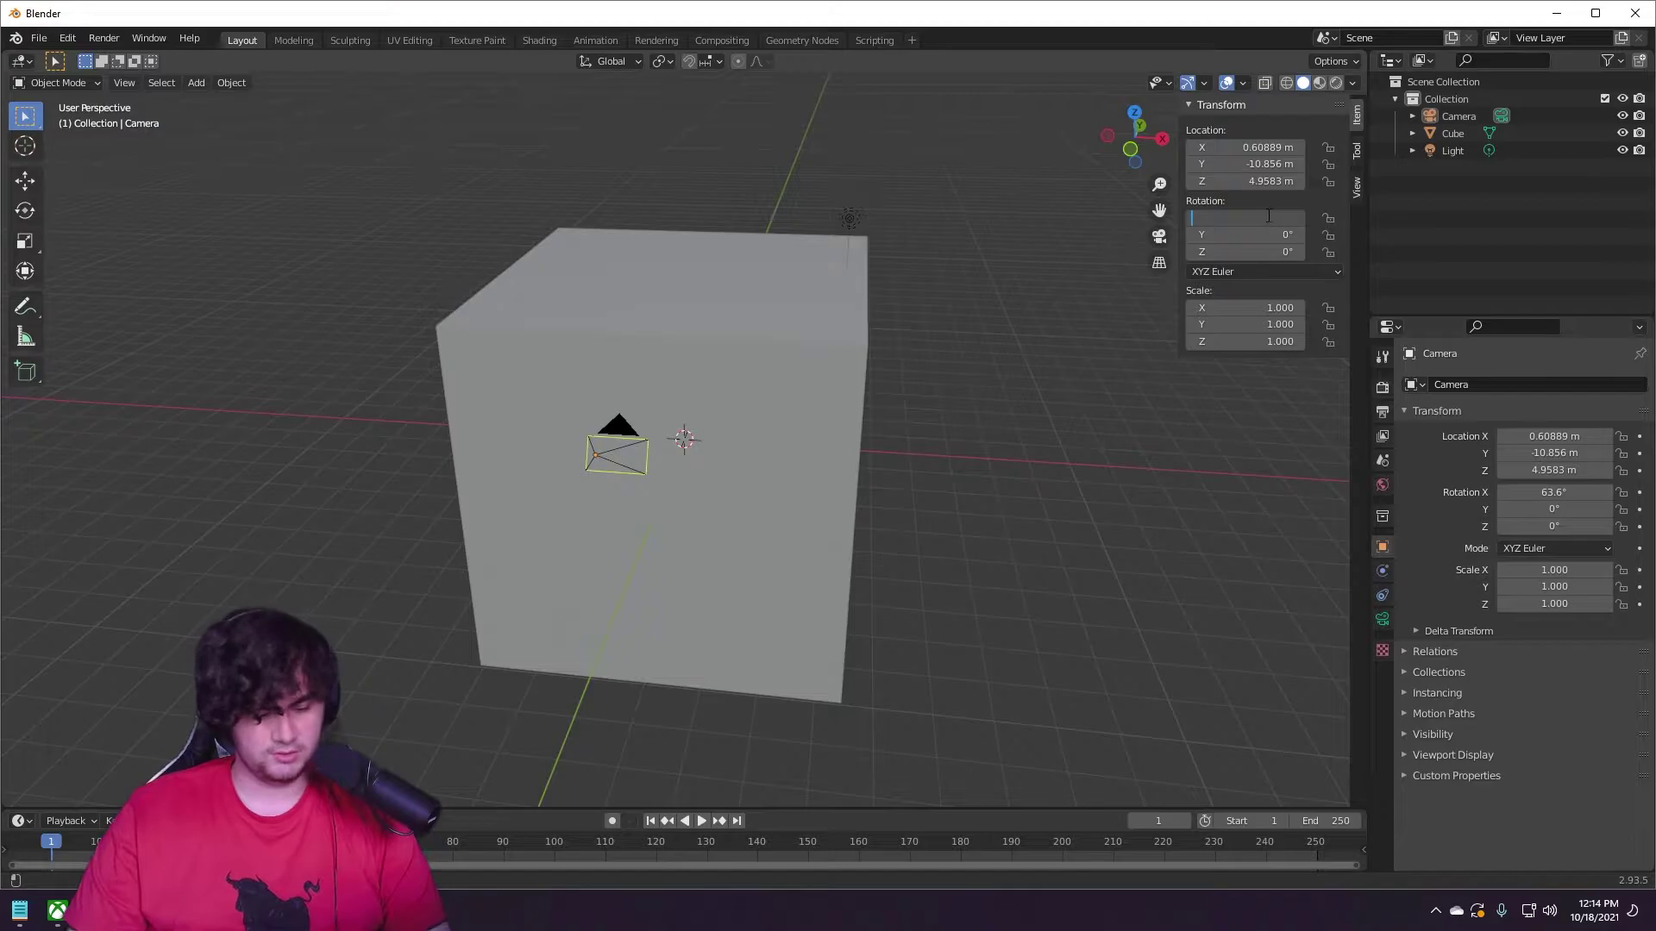
key(Return)
drag(1245, 164, 1020, 181)
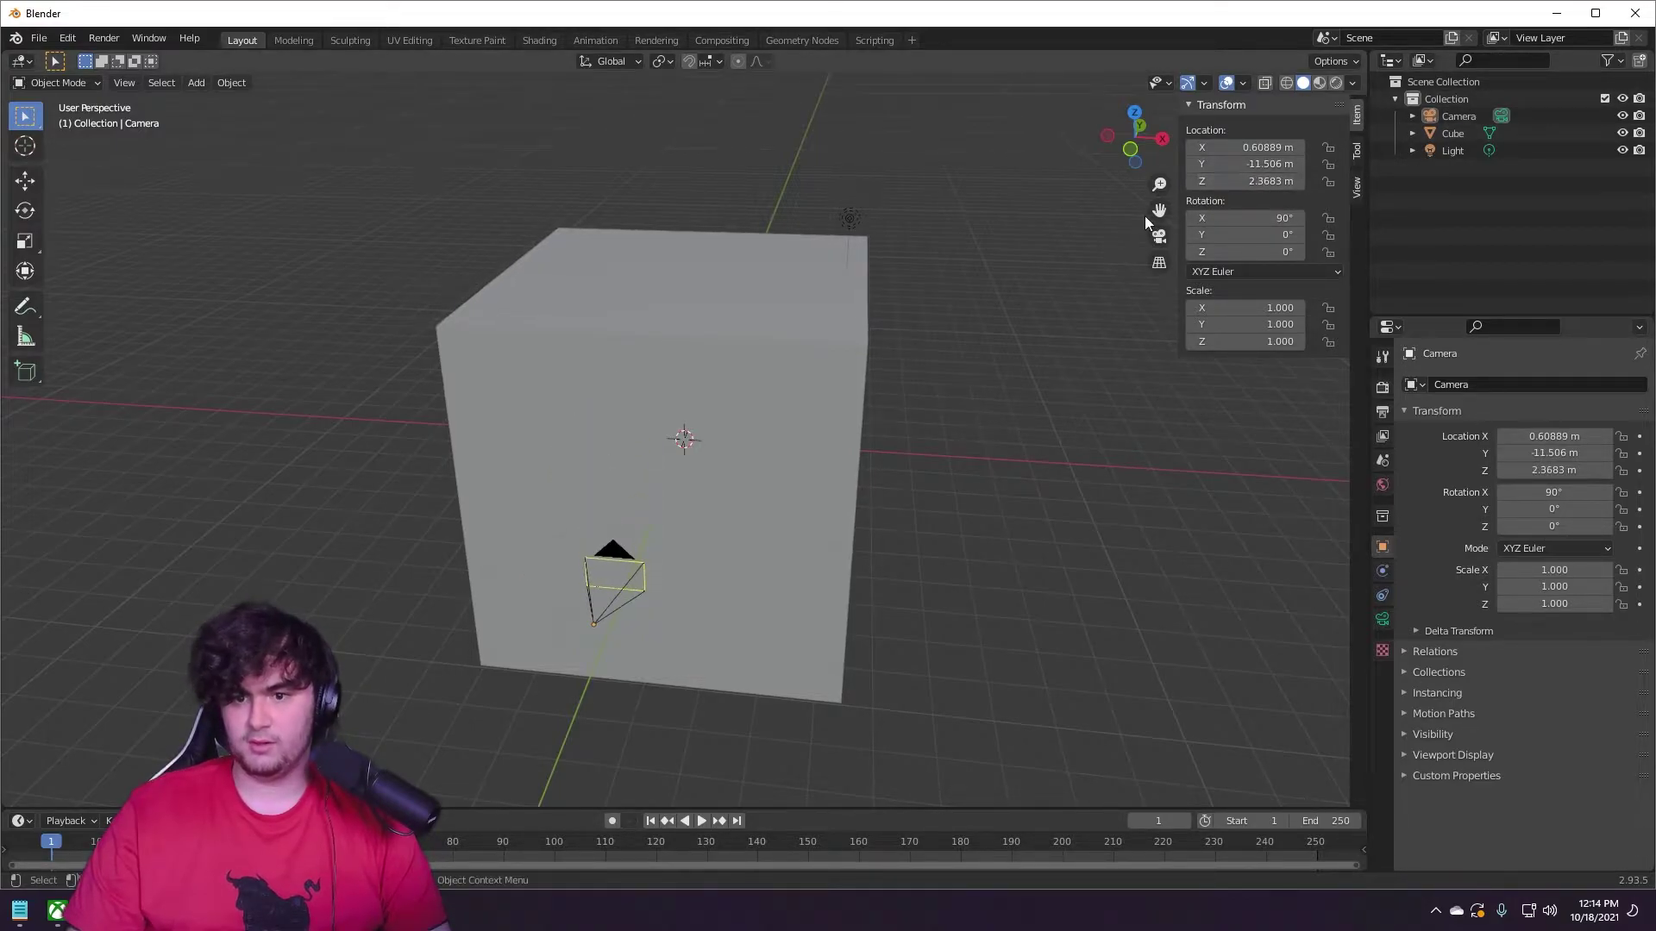
Look through the active camera and scale the cube up uniformly to about 5.96 so it fills the frame.
right_click(612, 564)
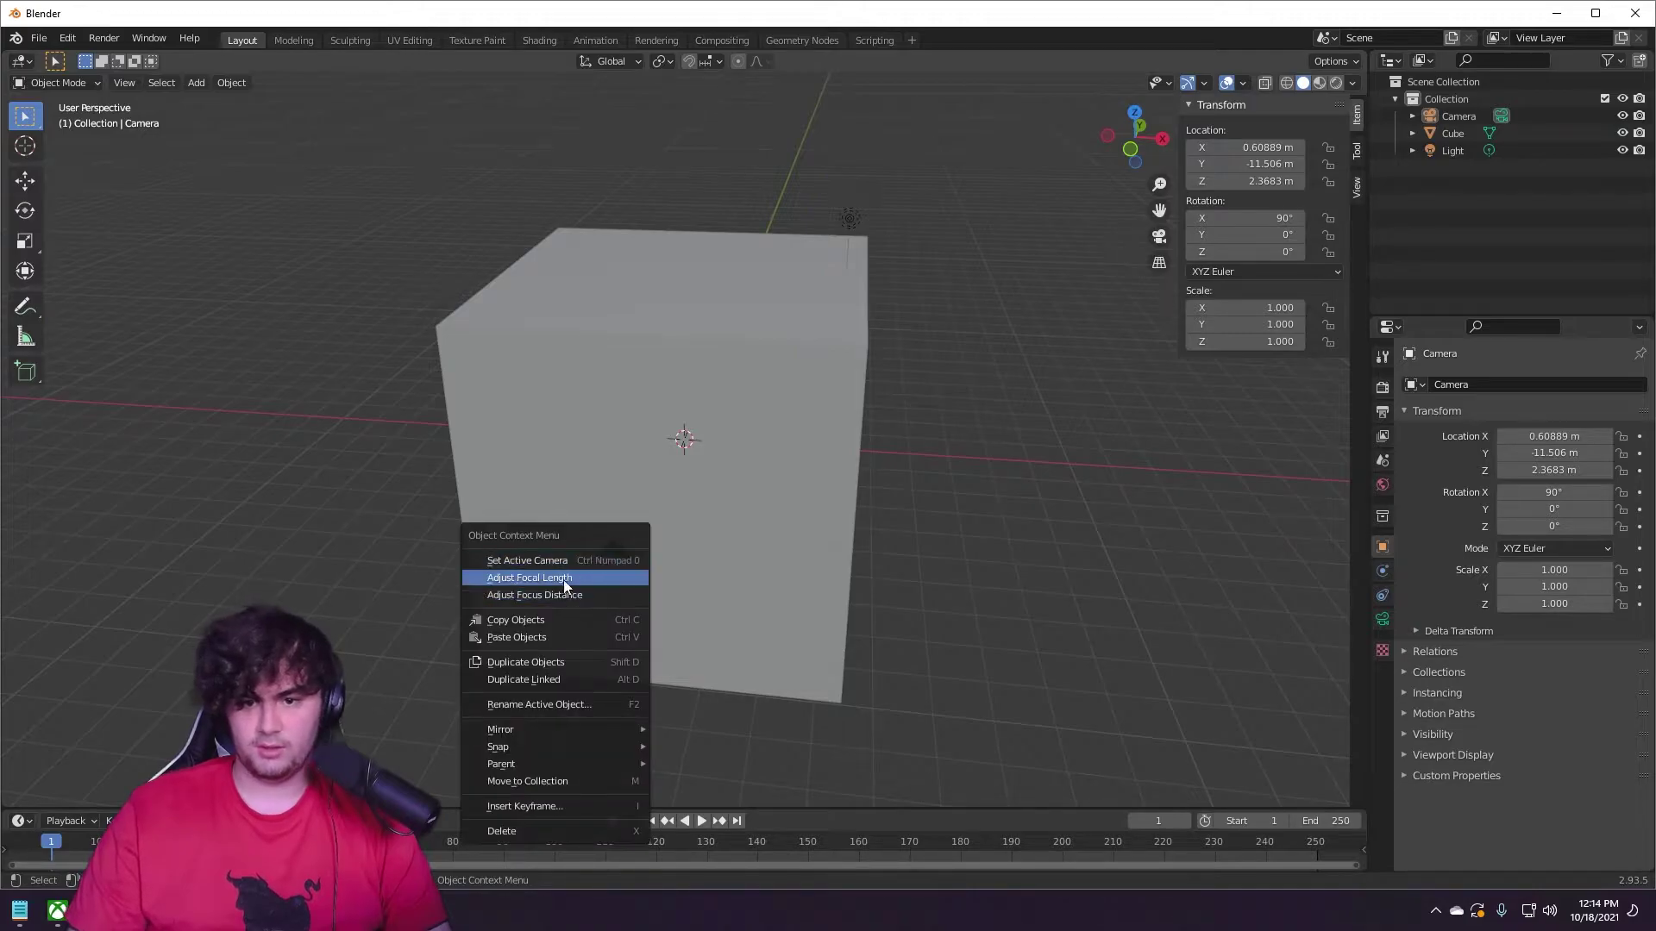
click(566, 562)
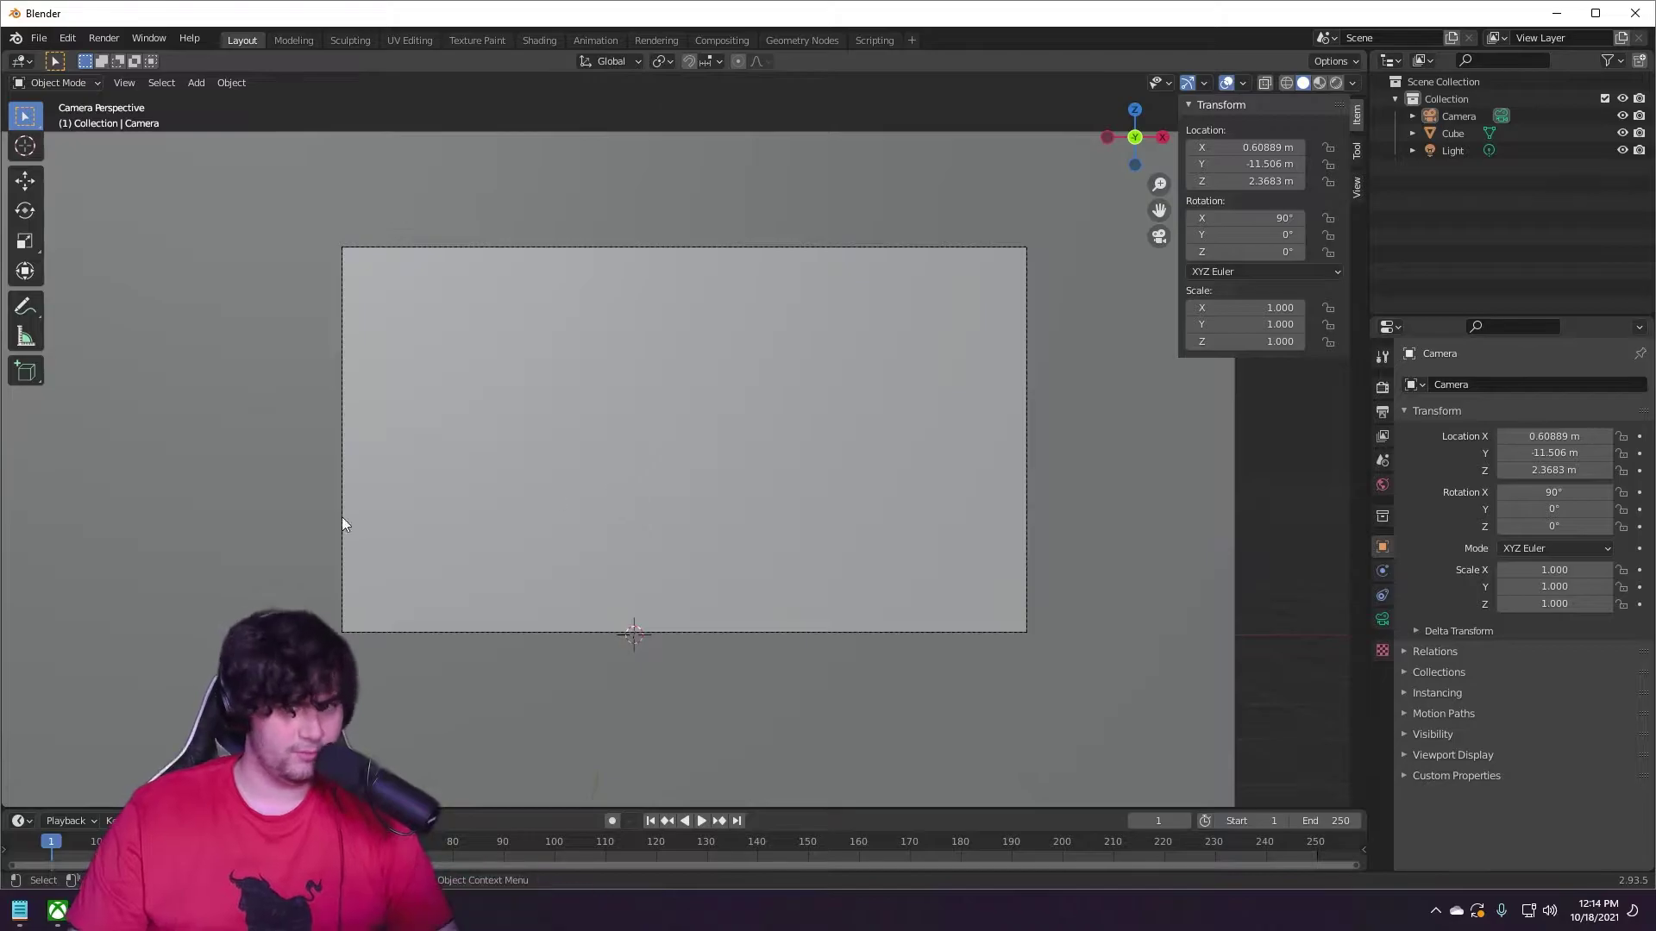
click(268, 500)
key(s)
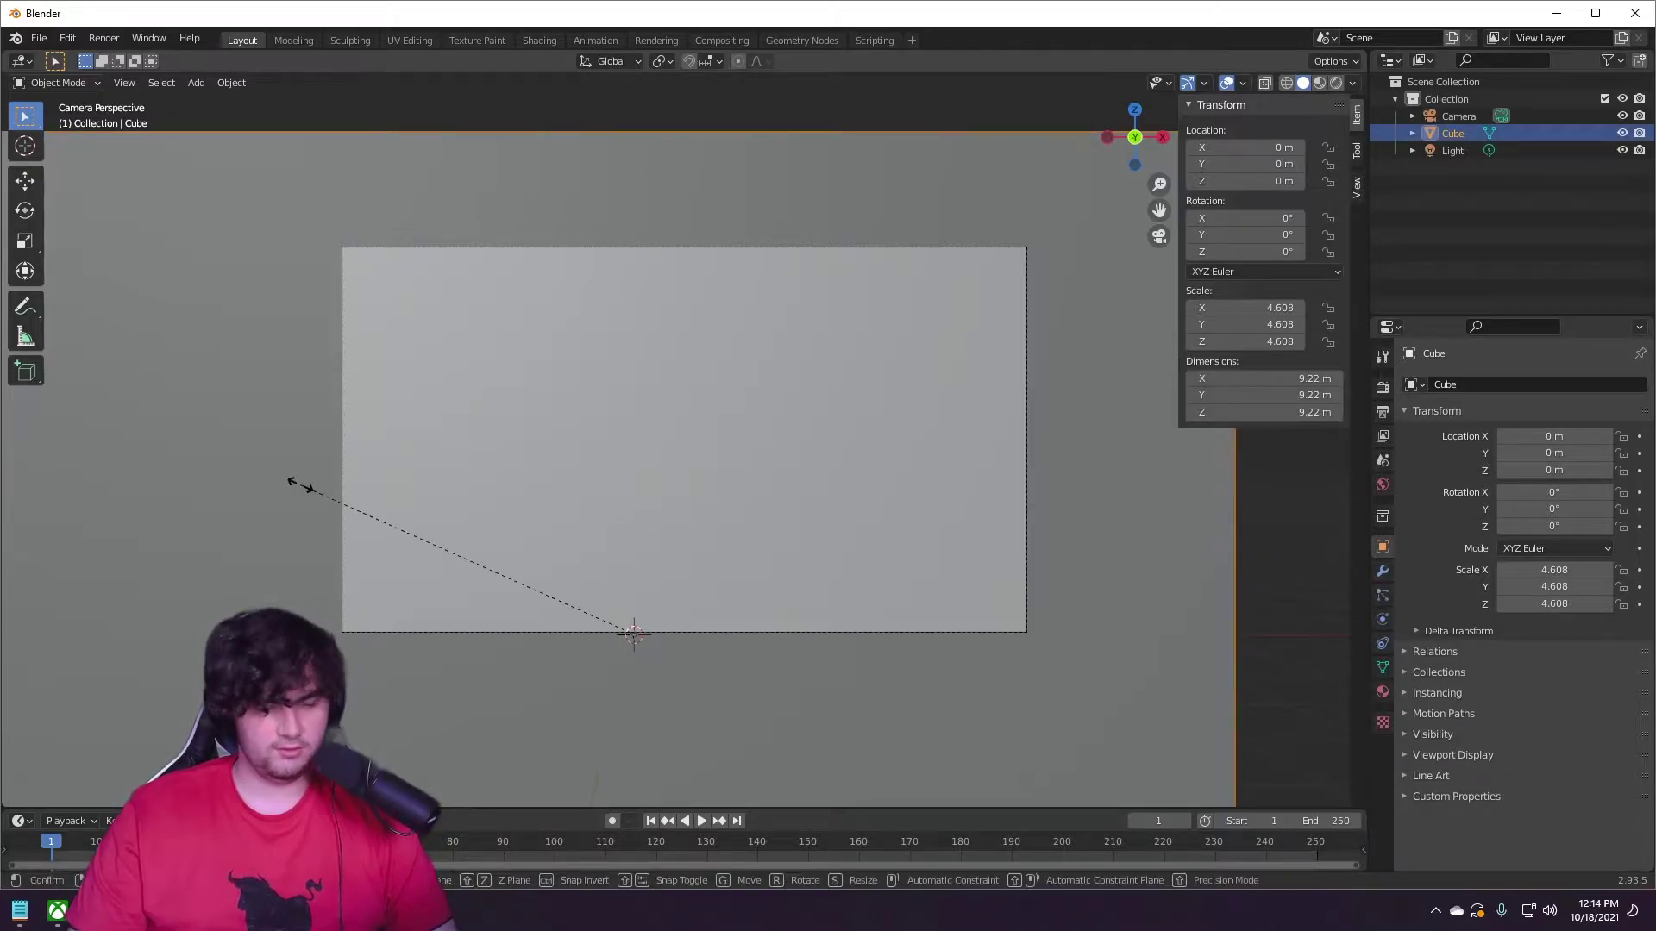
click(166, 507)
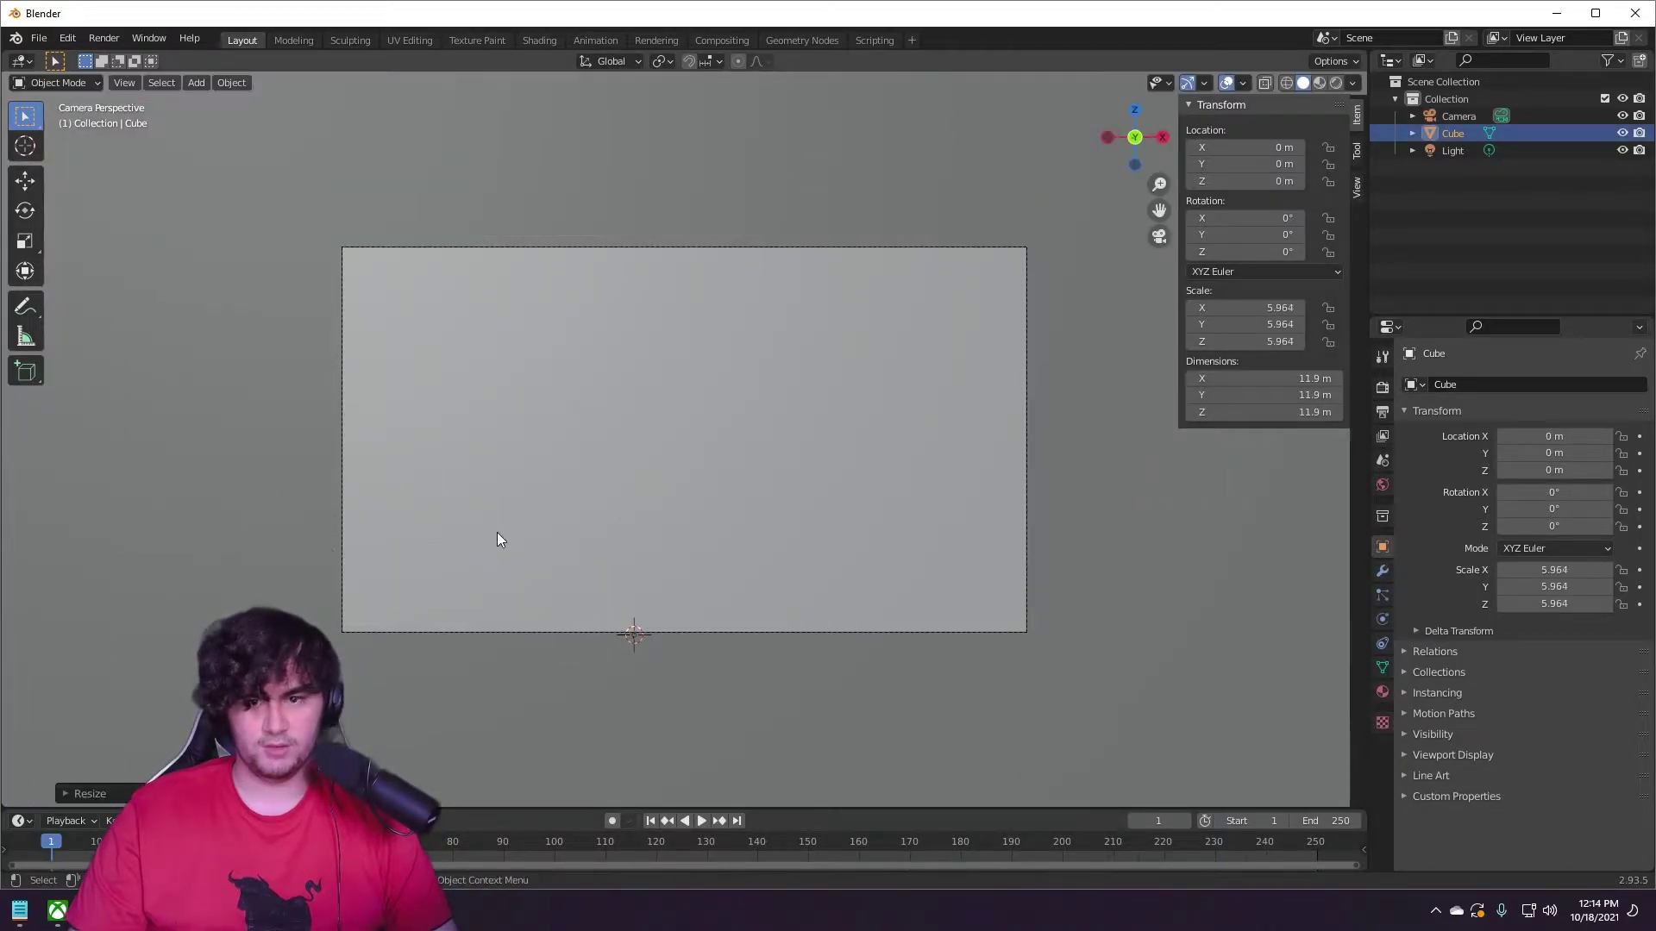
Flatten the cube into an upright slab by setting its scale to about 0.61 in Y and 6.26 in Z.
drag(1254, 341, 1054, 324)
drag(1173, 324, 1199, 324)
middle_drag(1099, 371, 808, 440)
Delete the light from the scene.
click(572, 348)
middle_drag(573, 348, 663, 388)
click(658, 386)
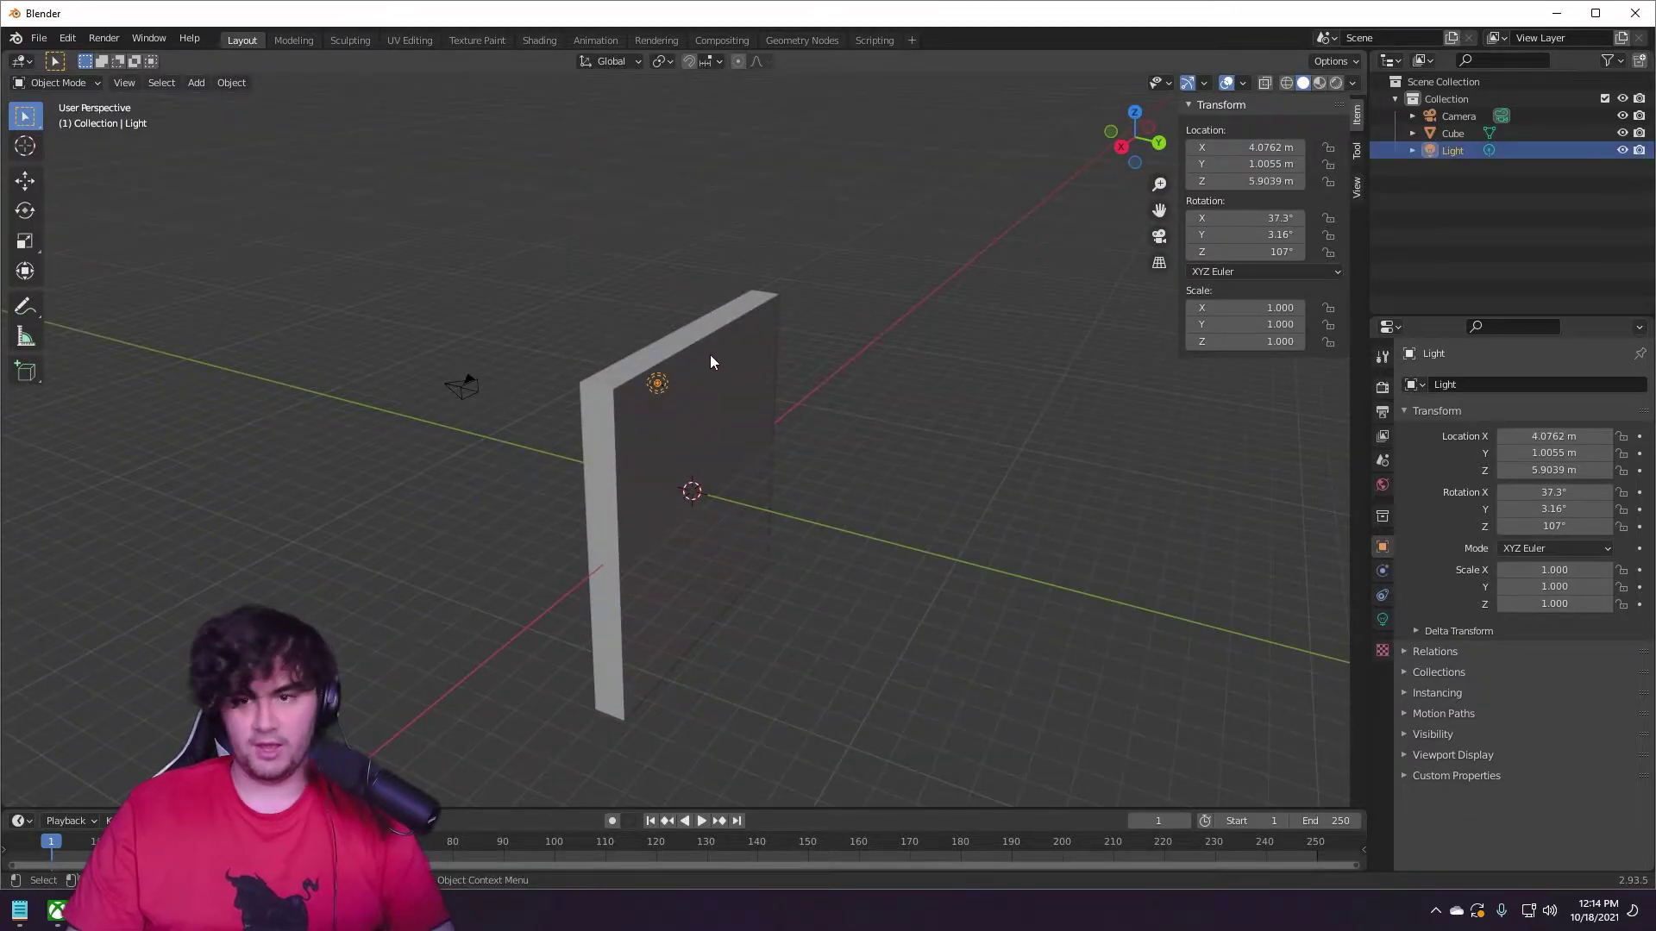
key(x)
click(655, 357)
Select the slab and switch to the Shading workspace.
middle_drag(654, 357, 666, 313)
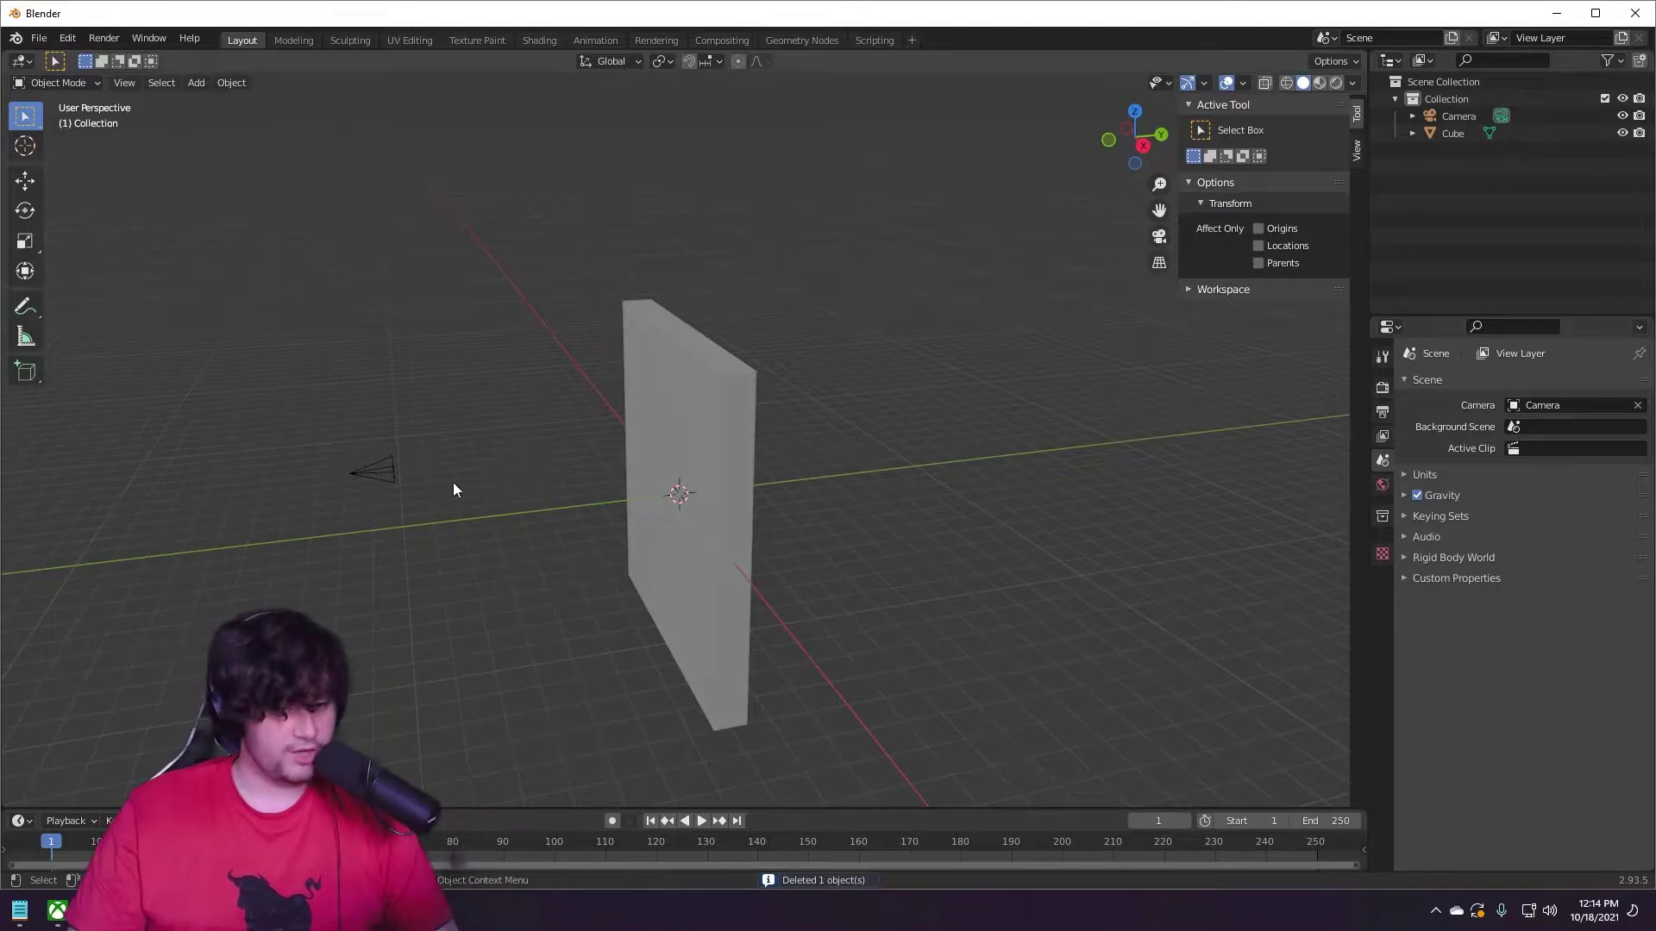
middle_drag(433, 427, 526, 405)
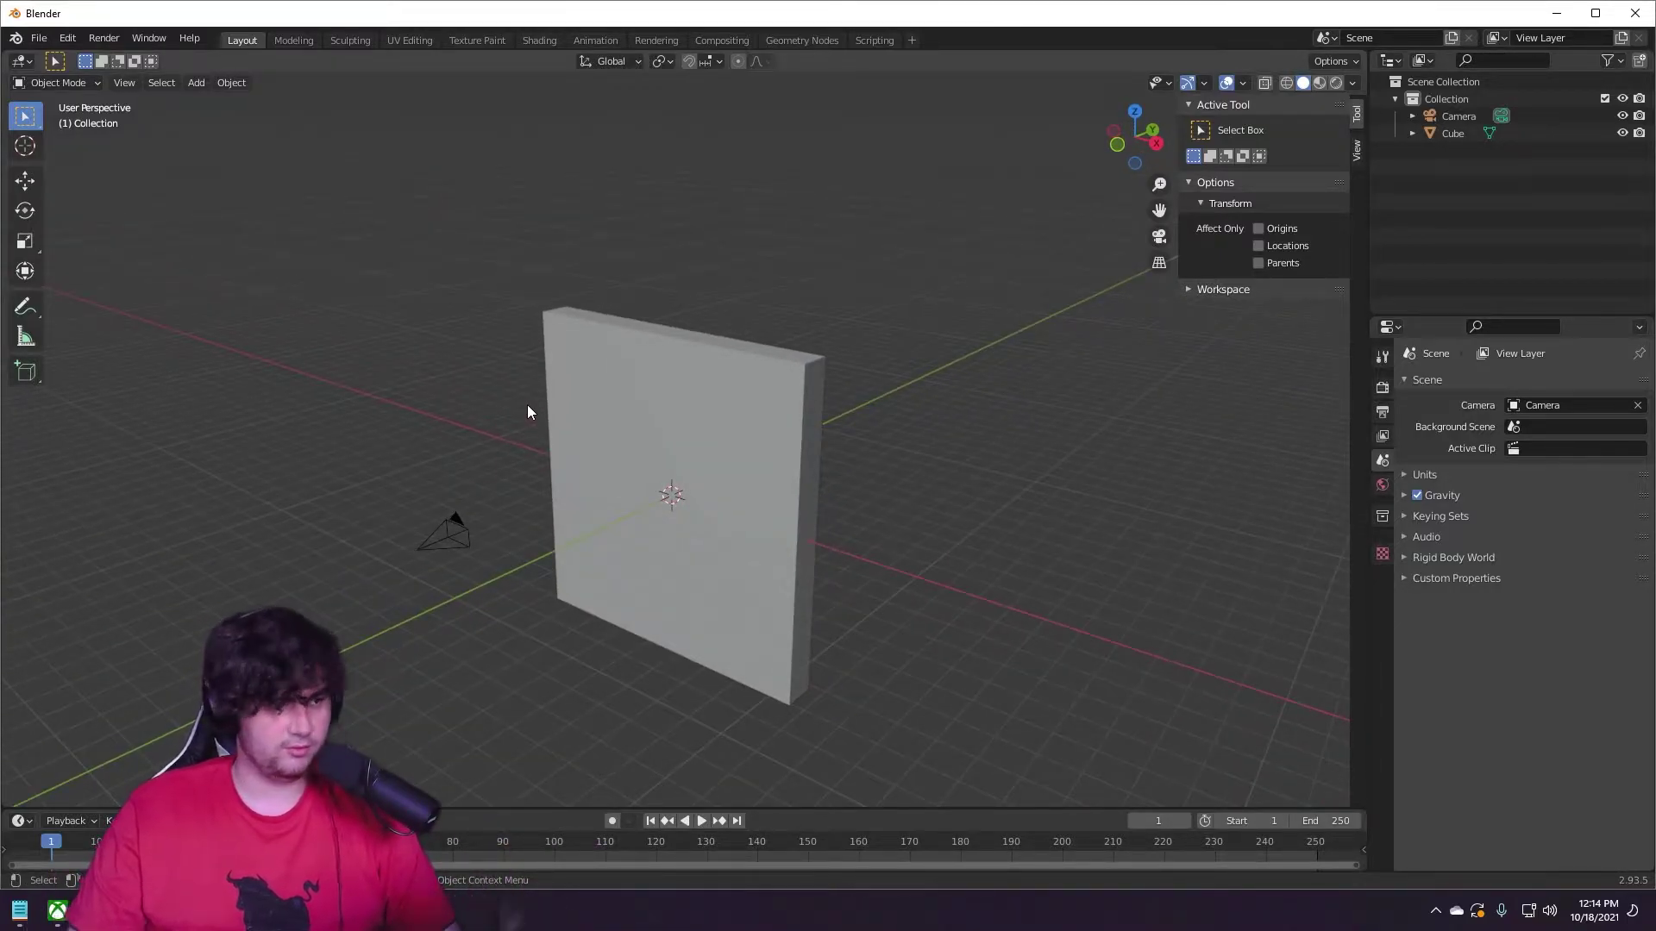
middle_drag(452, 440, 614, 412)
click(612, 412)
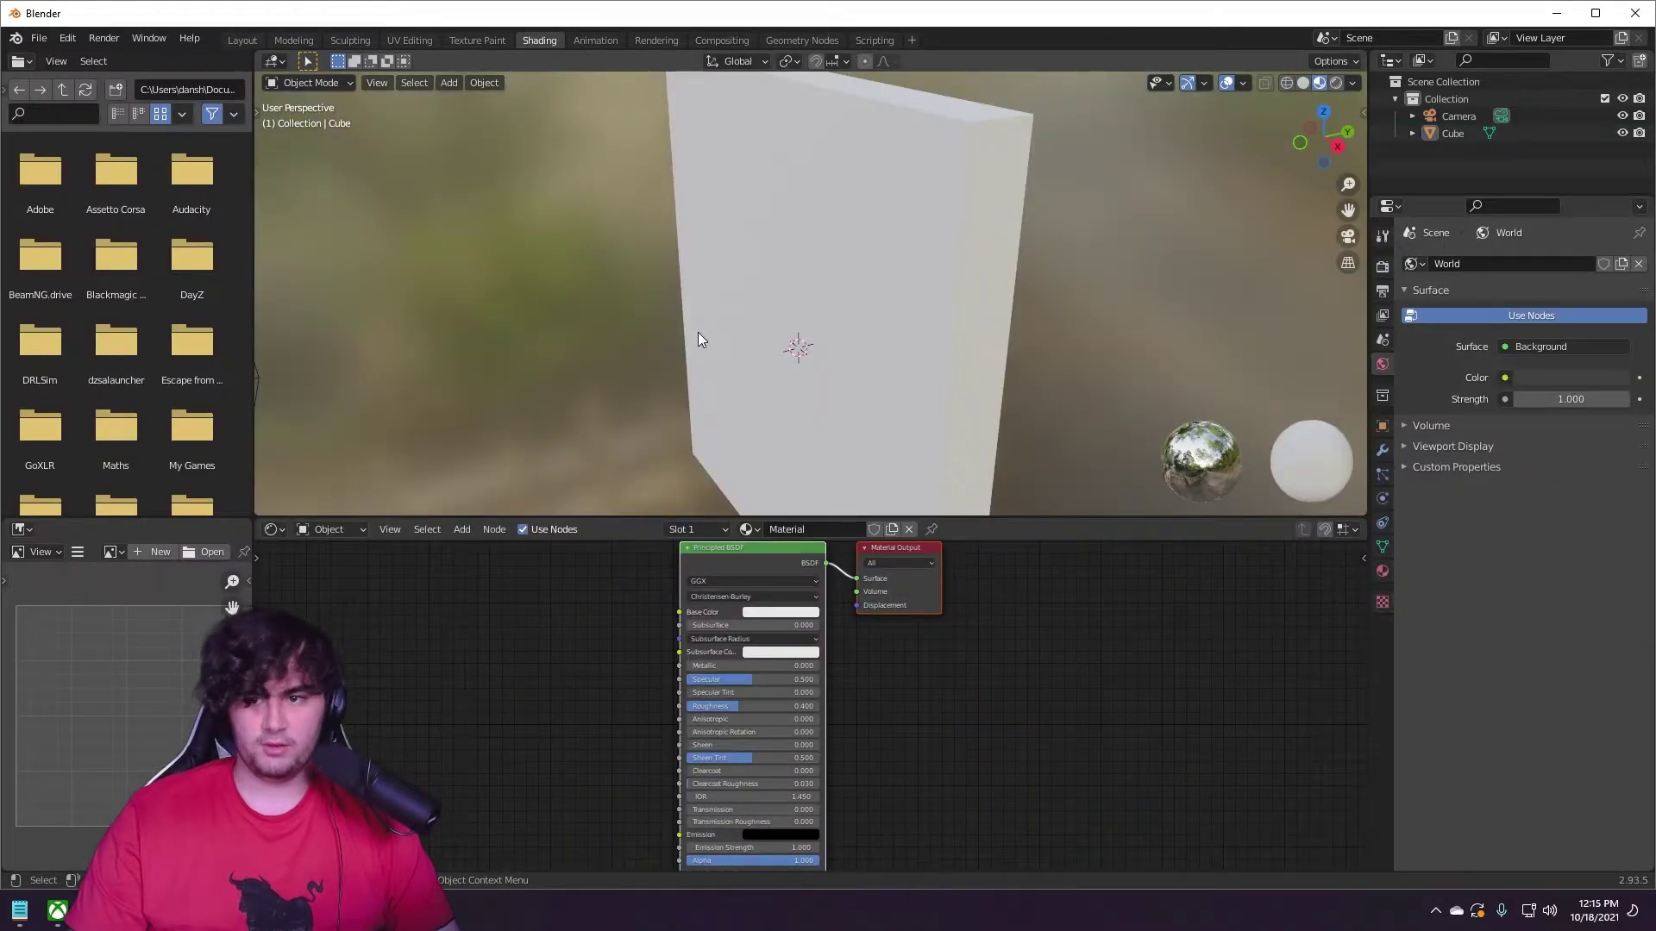
right_click(696, 333)
middle_drag(603, 241, 712, 267)
Set the render engine to Cycles with GPU Compute as the device and the Experimental feature set.
click(1381, 291)
click(1381, 266)
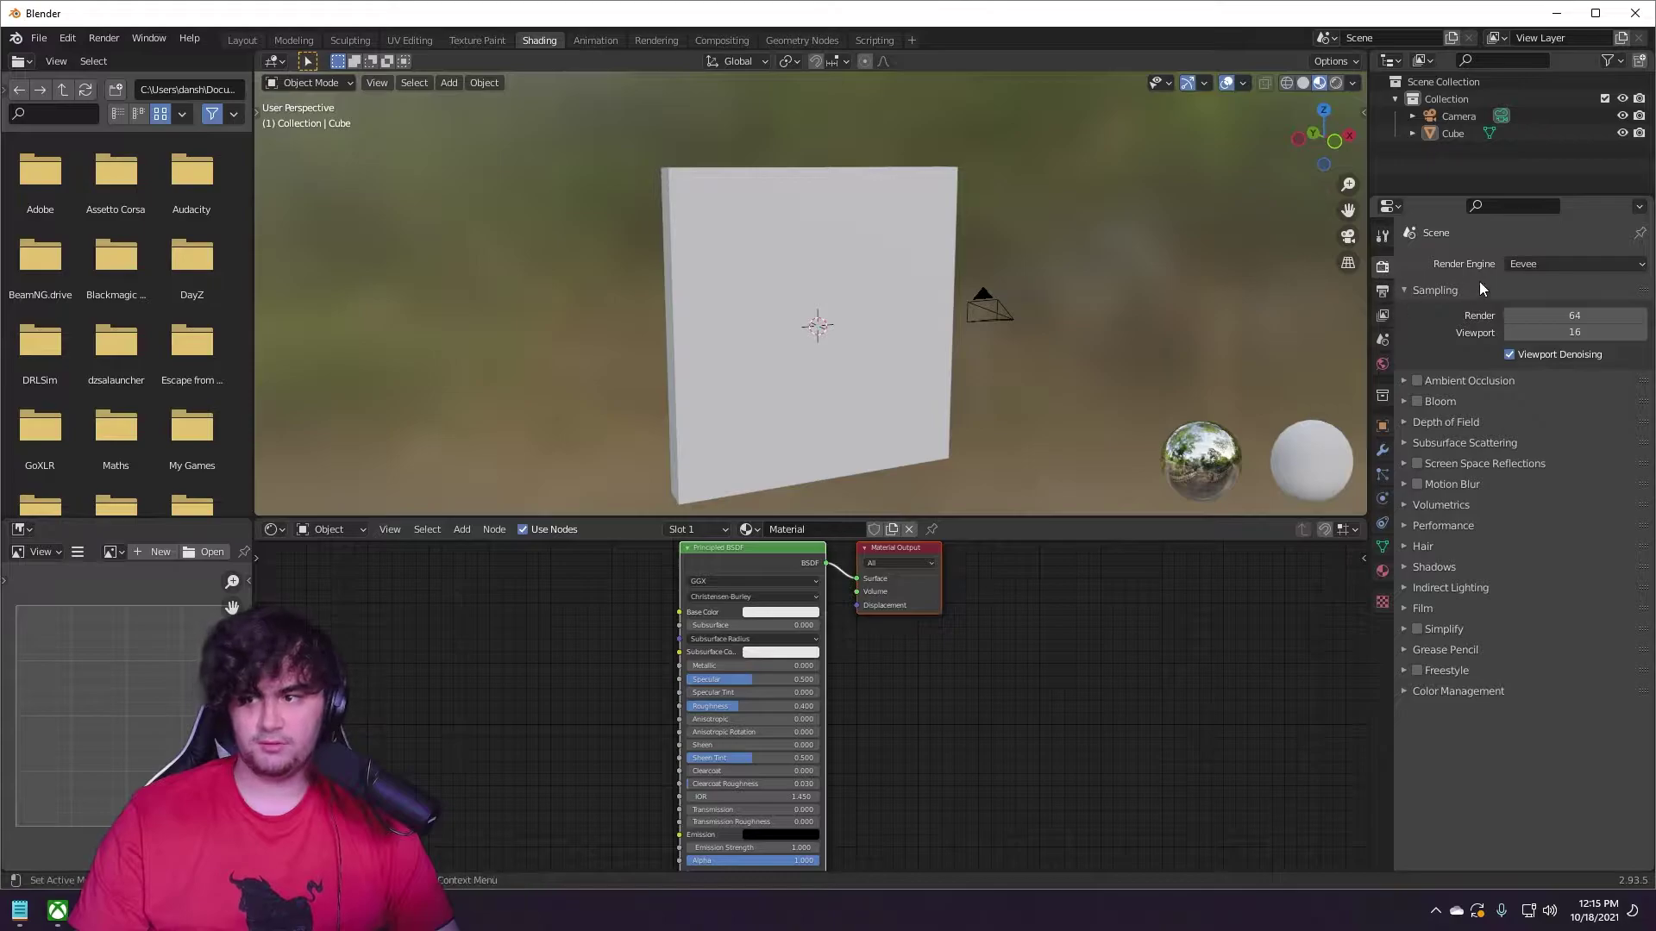
click(1544, 264)
click(1540, 319)
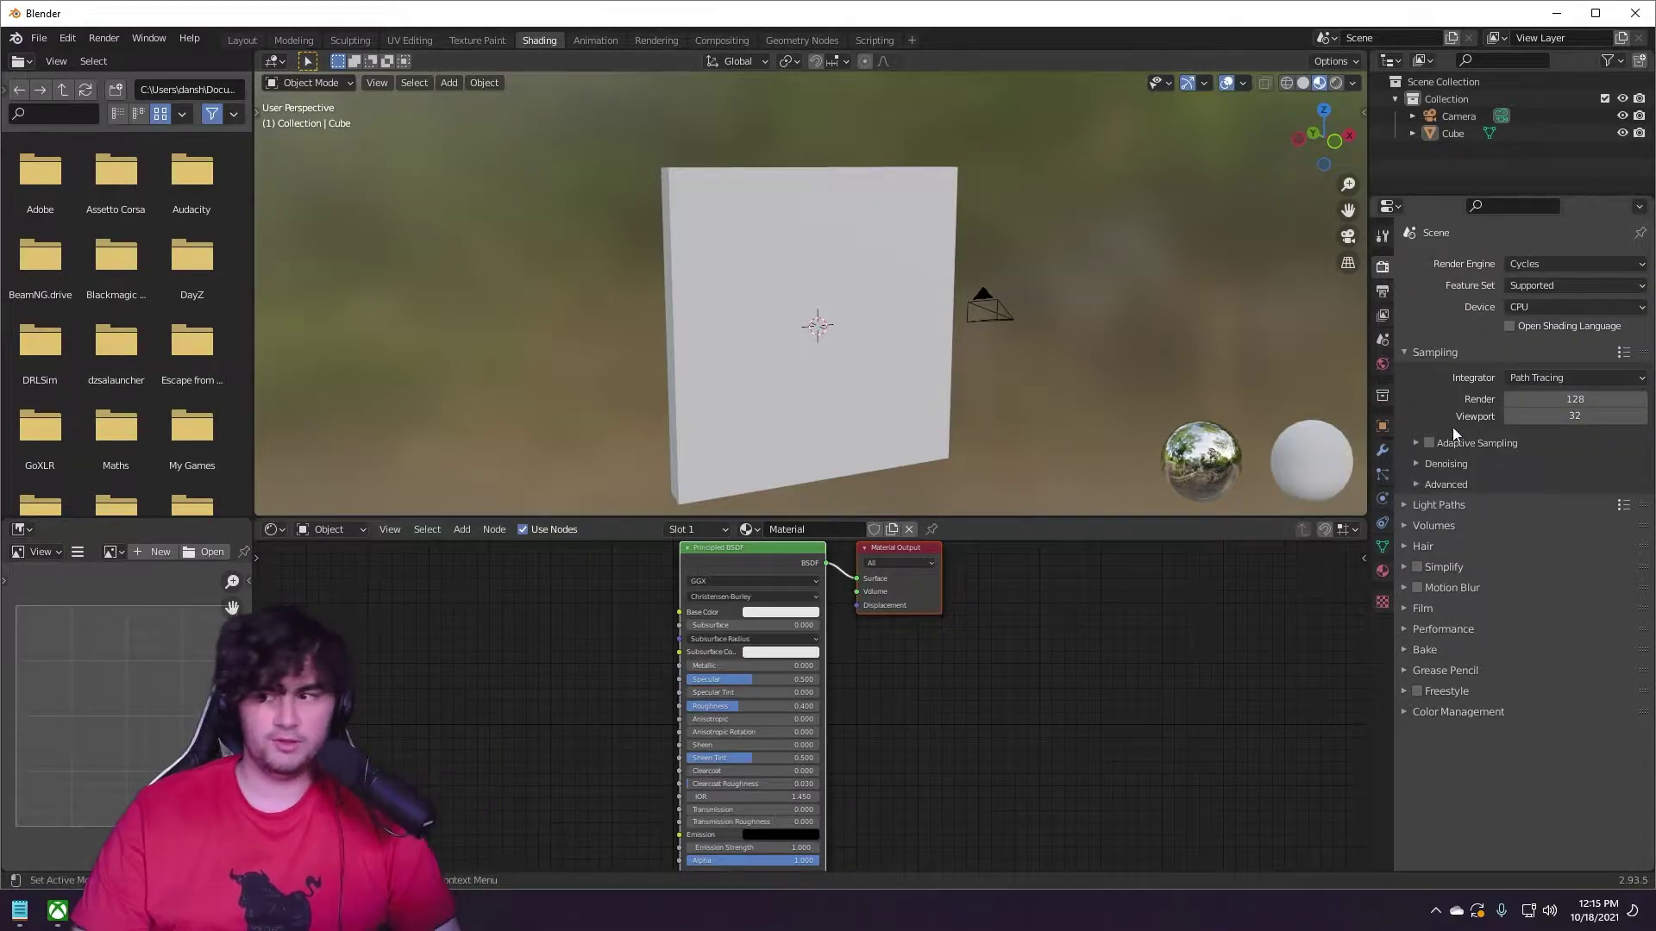
click(1545, 307)
click(1526, 354)
click(1529, 287)
click(1528, 329)
Check the Cycles render device selection in the system preferences and close them.
click(65, 38)
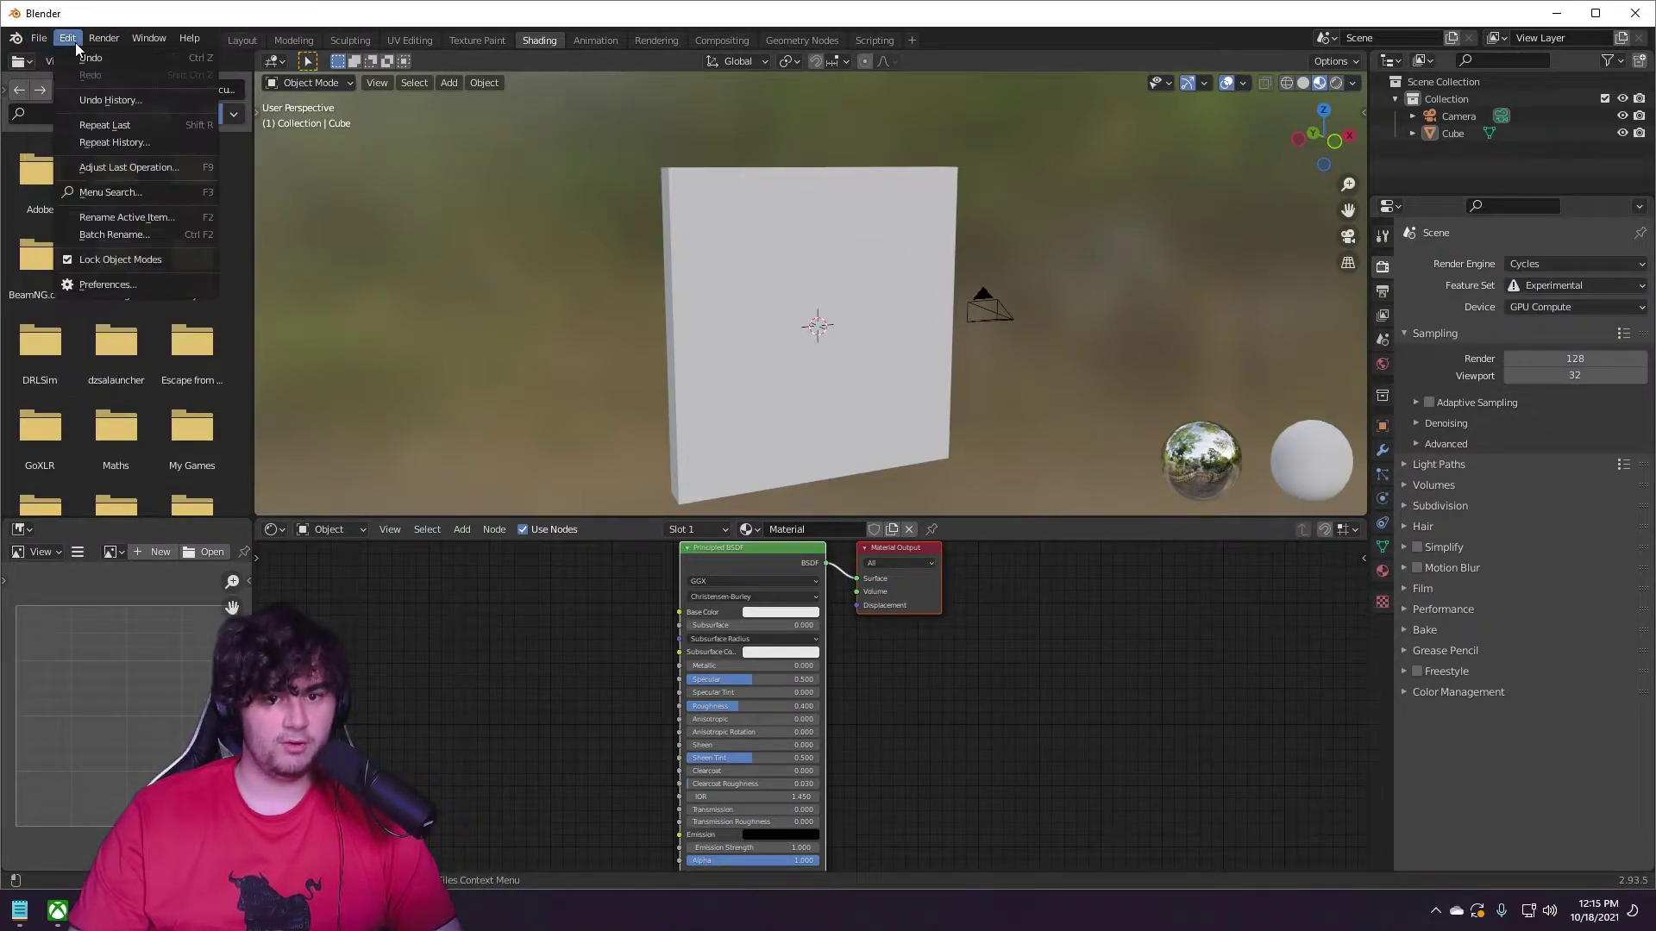
click(88, 285)
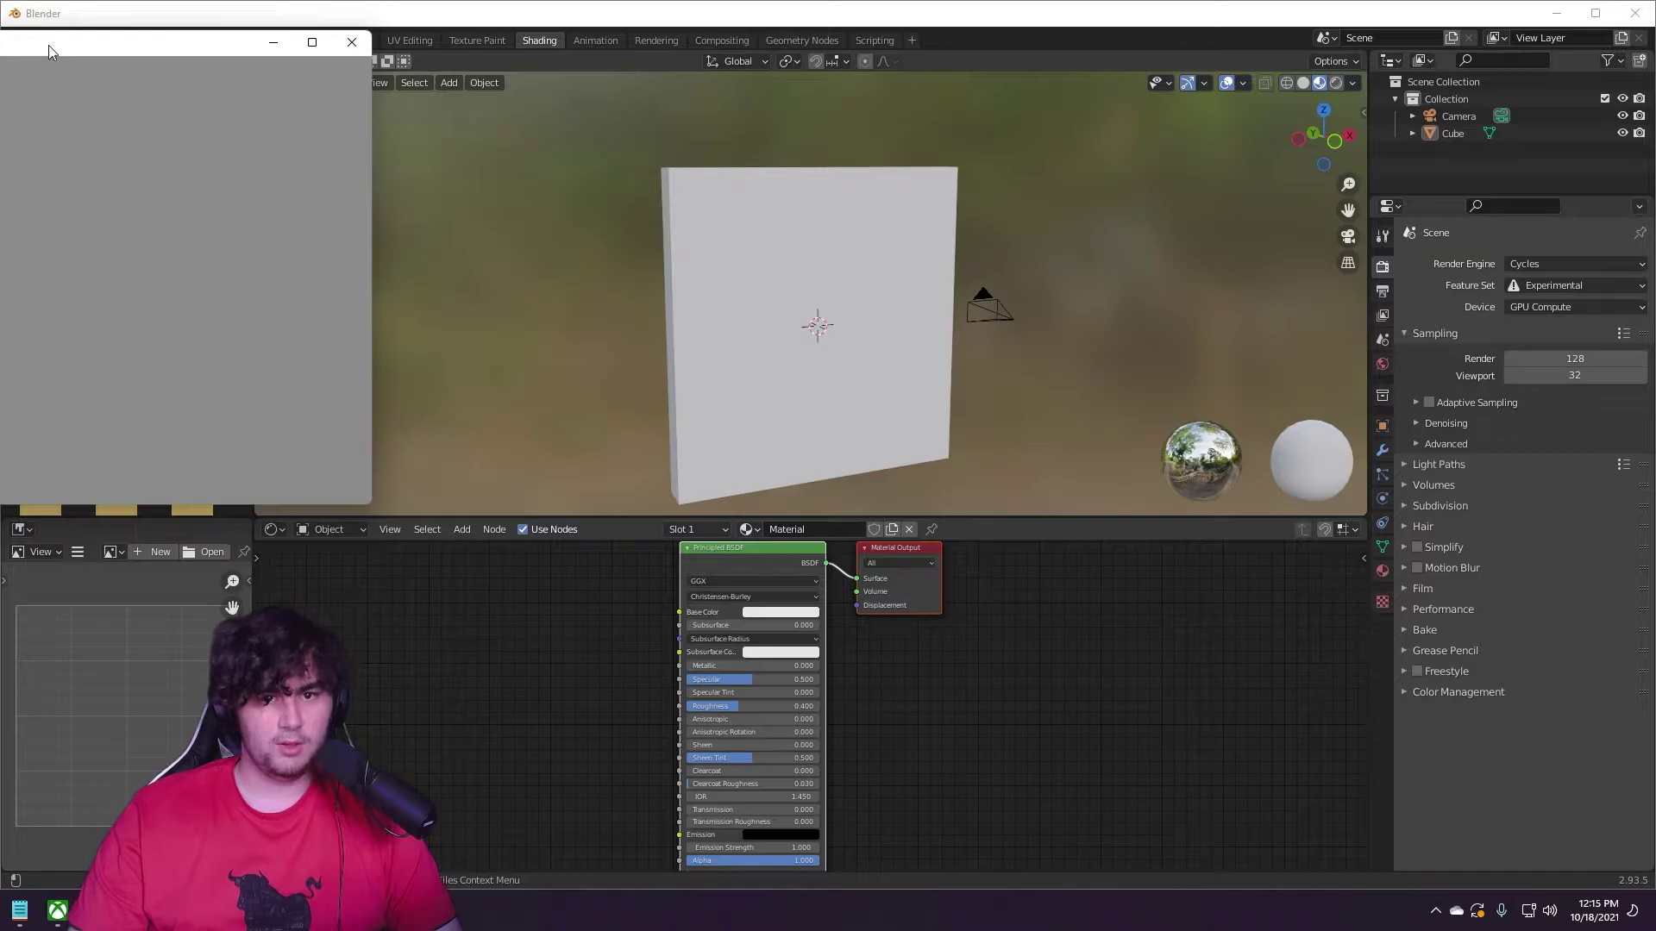
click(333, 219)
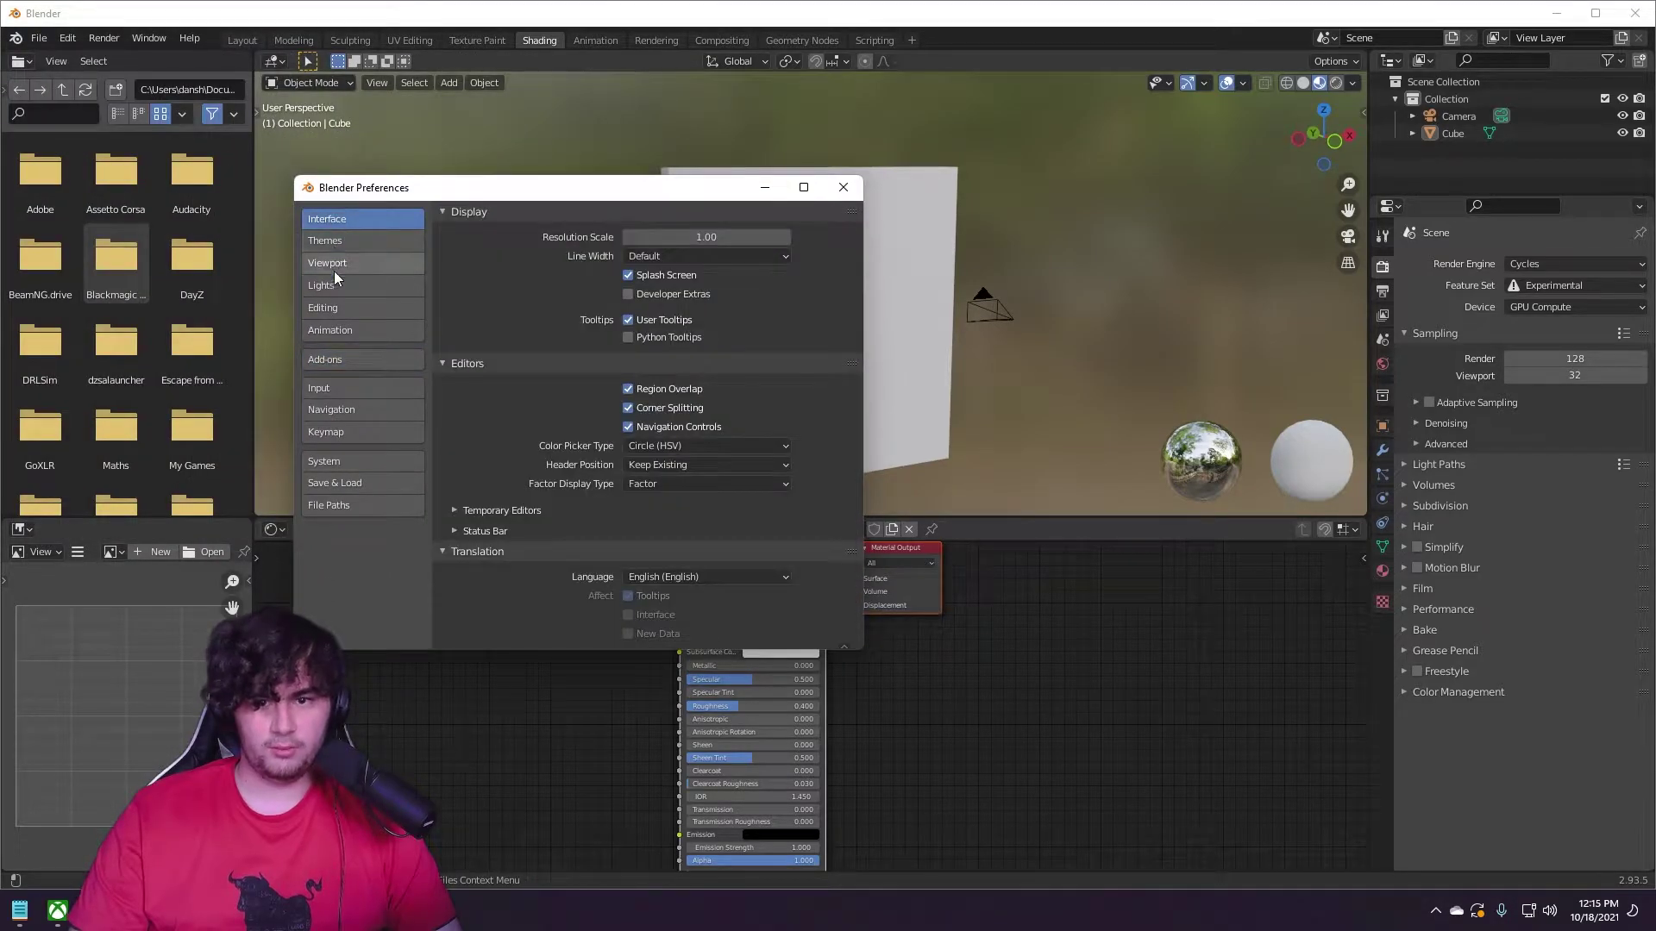
click(333, 464)
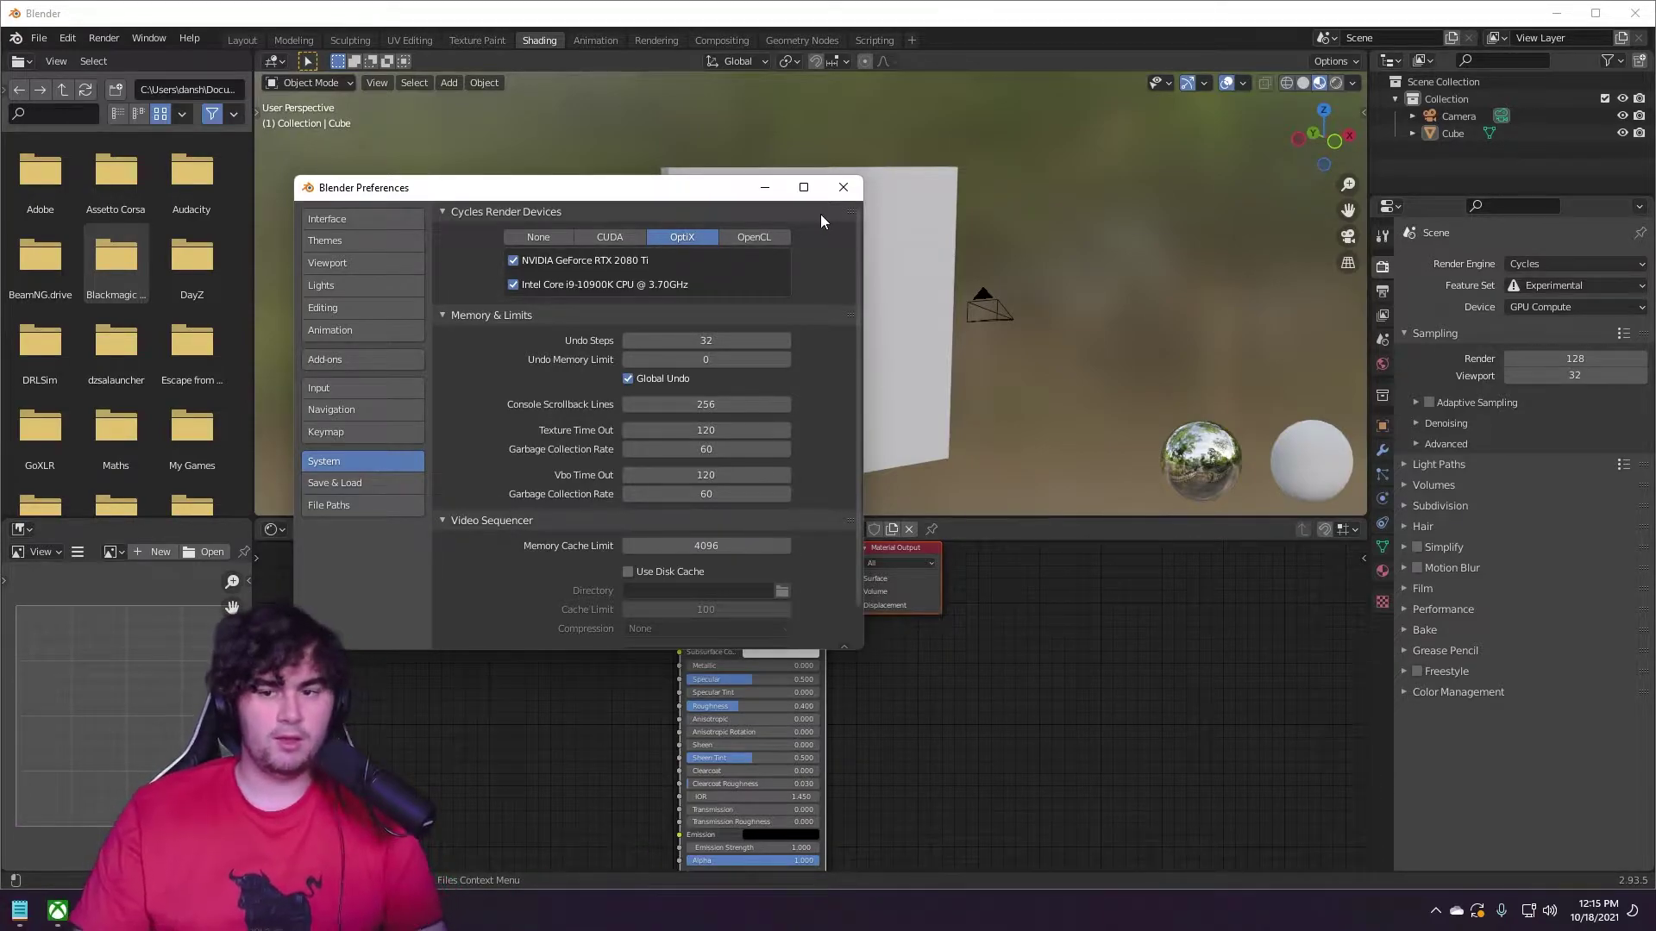
click(842, 188)
middle_drag(852, 250, 764, 252)
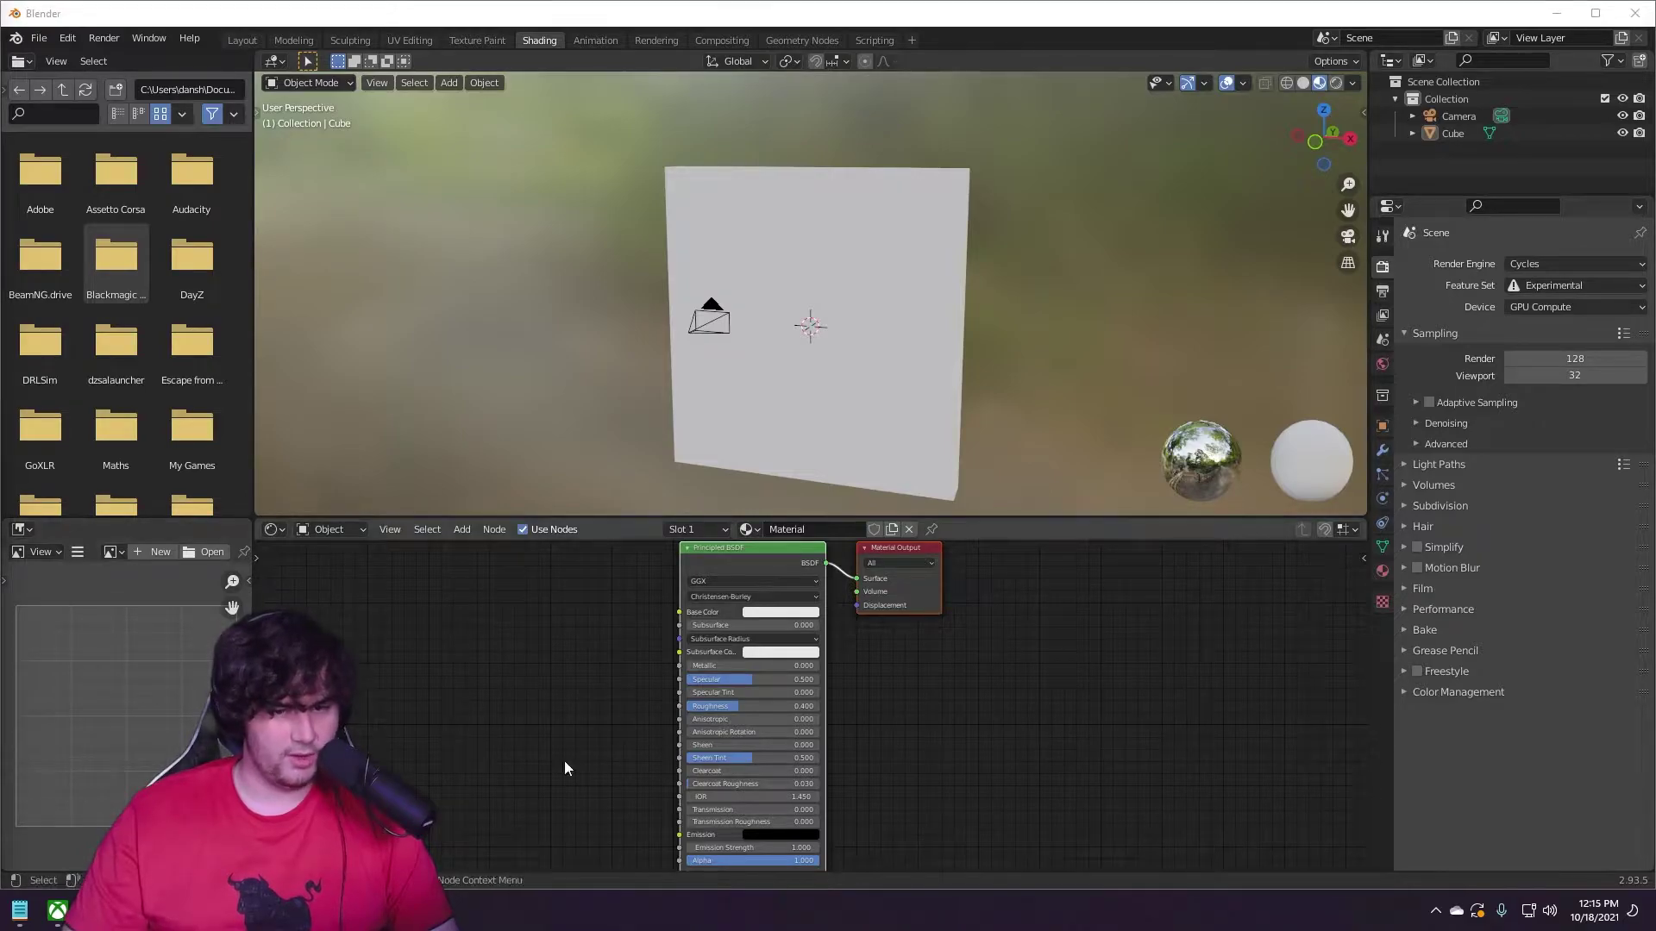
Disconnect the Principled BSDF from the Material Output and move the two nodes apart.
drag(857, 579, 797, 619)
click(949, 784)
middle_drag(918, 775, 919, 717)
scroll(888, 690, down, 6)
drag(778, 624, 765, 724)
middle_drag(736, 666, 835, 655)
scroll(789, 648, up, 2)
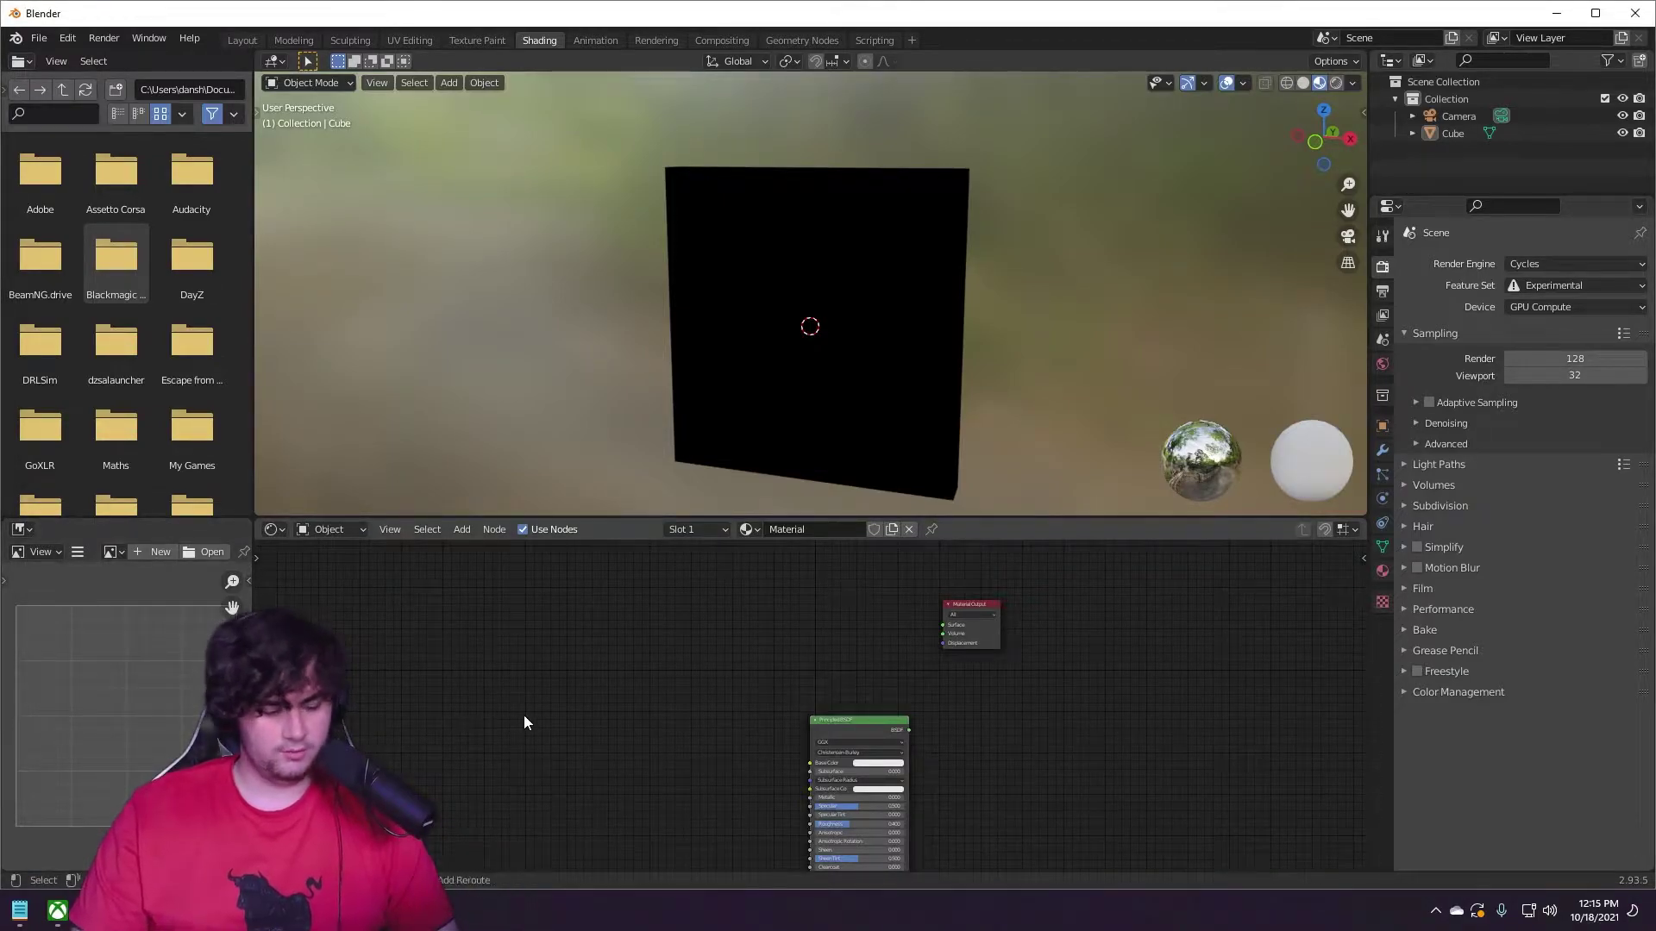
Add a Musgrave Texture node to the left of the graph and move the collapsed Principled BSDF out of the way.
key(shift+a)
click(507, 688)
text(mu)
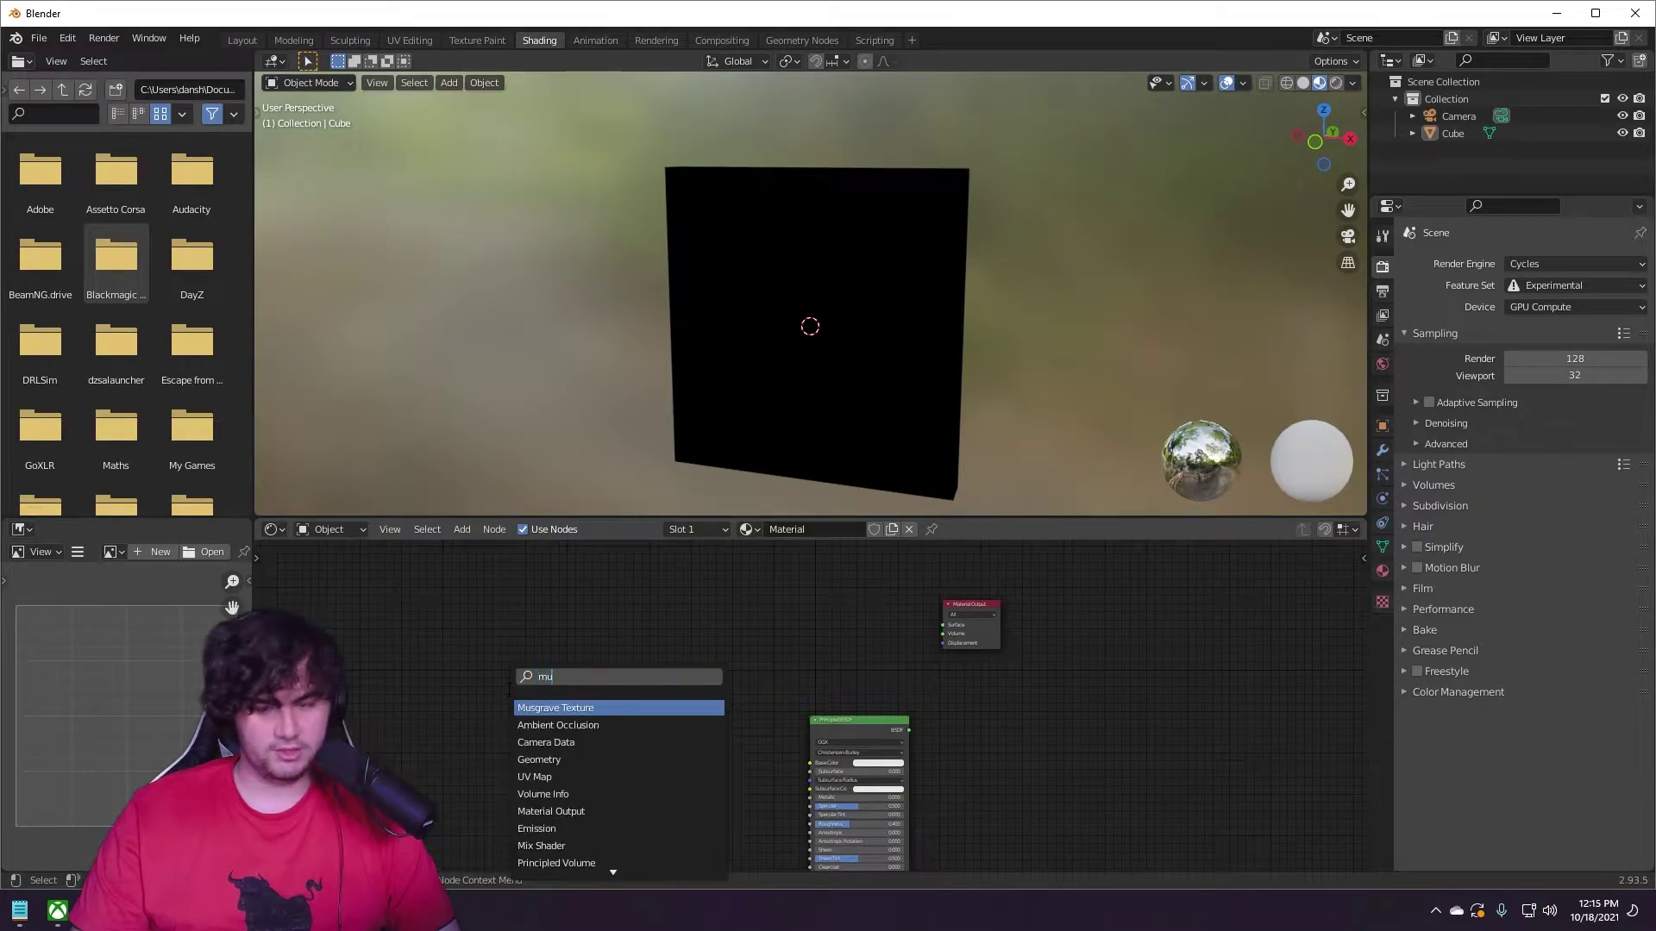
click(537, 649)
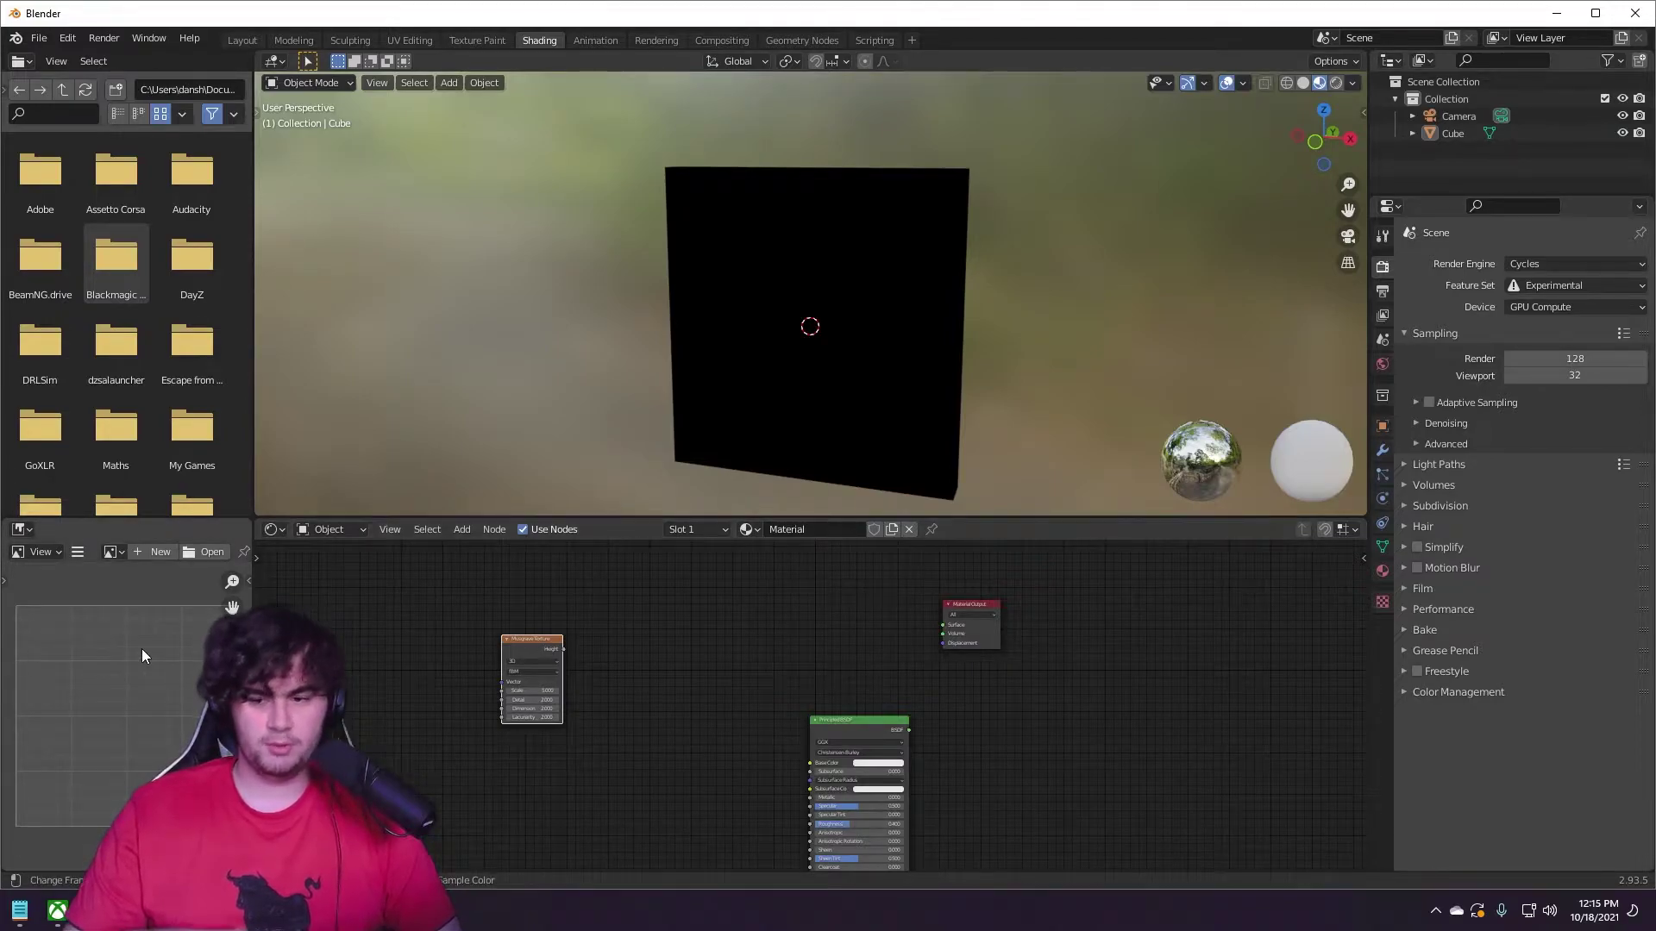
drag(840, 720, 744, 798)
click(765, 736)
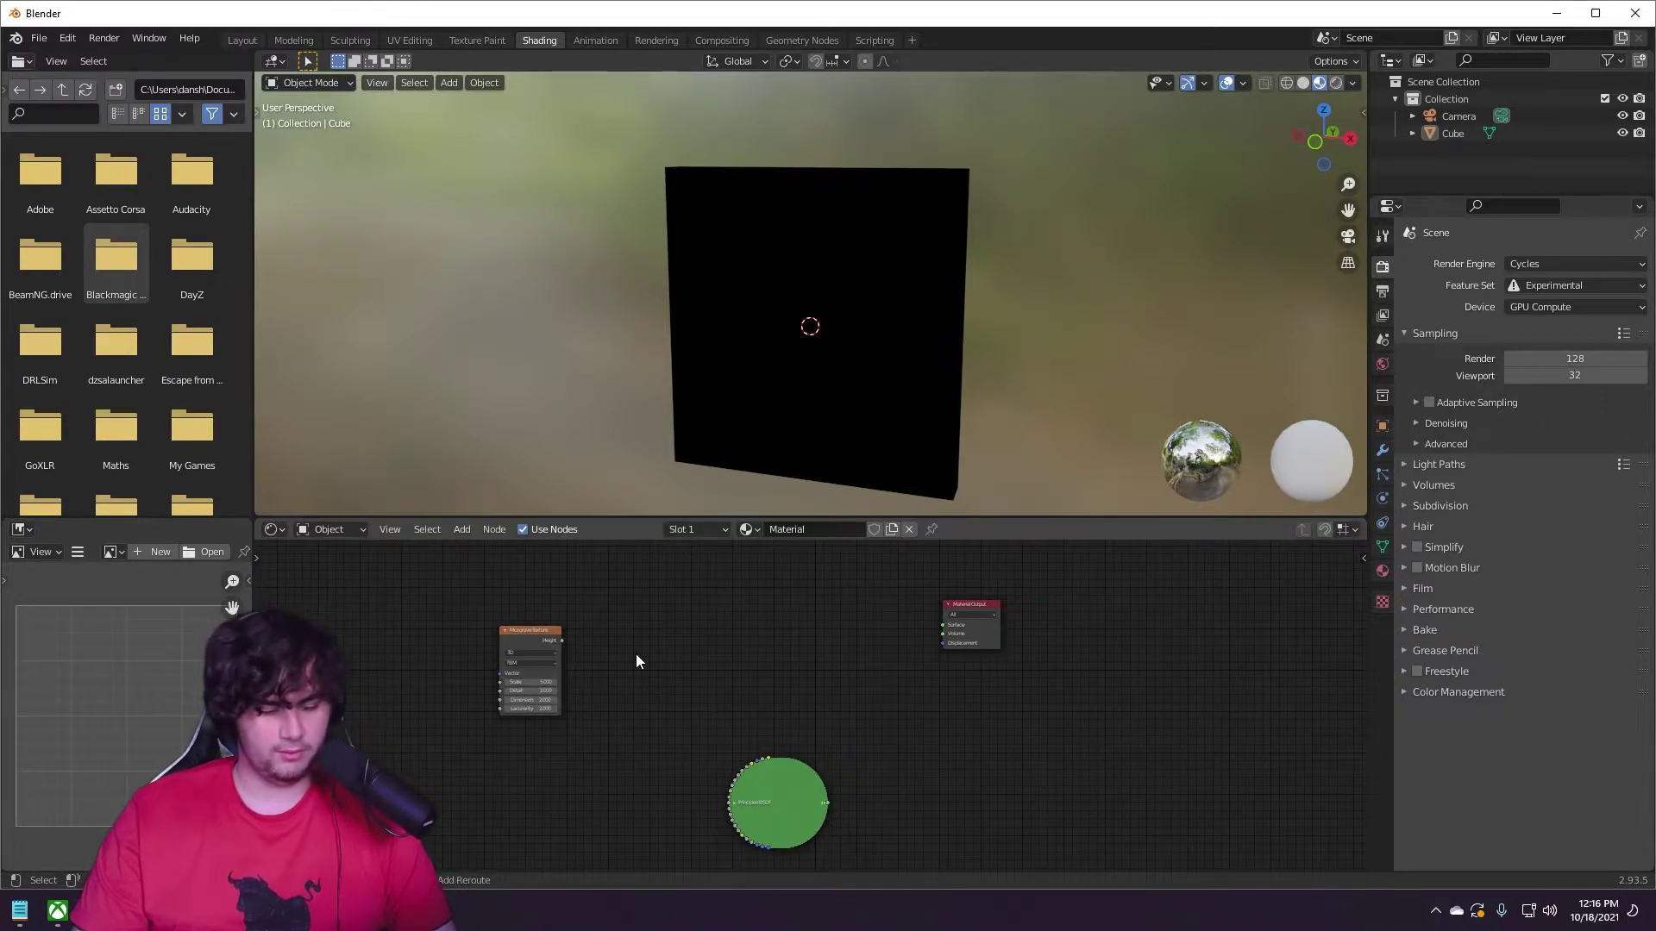
Add a Voronoi Texture node beside the Musgrave Texture and connect the Musgrave Height output to the Voronoi Vector input.
key(shift+a)
click(582, 657)
text(vo)
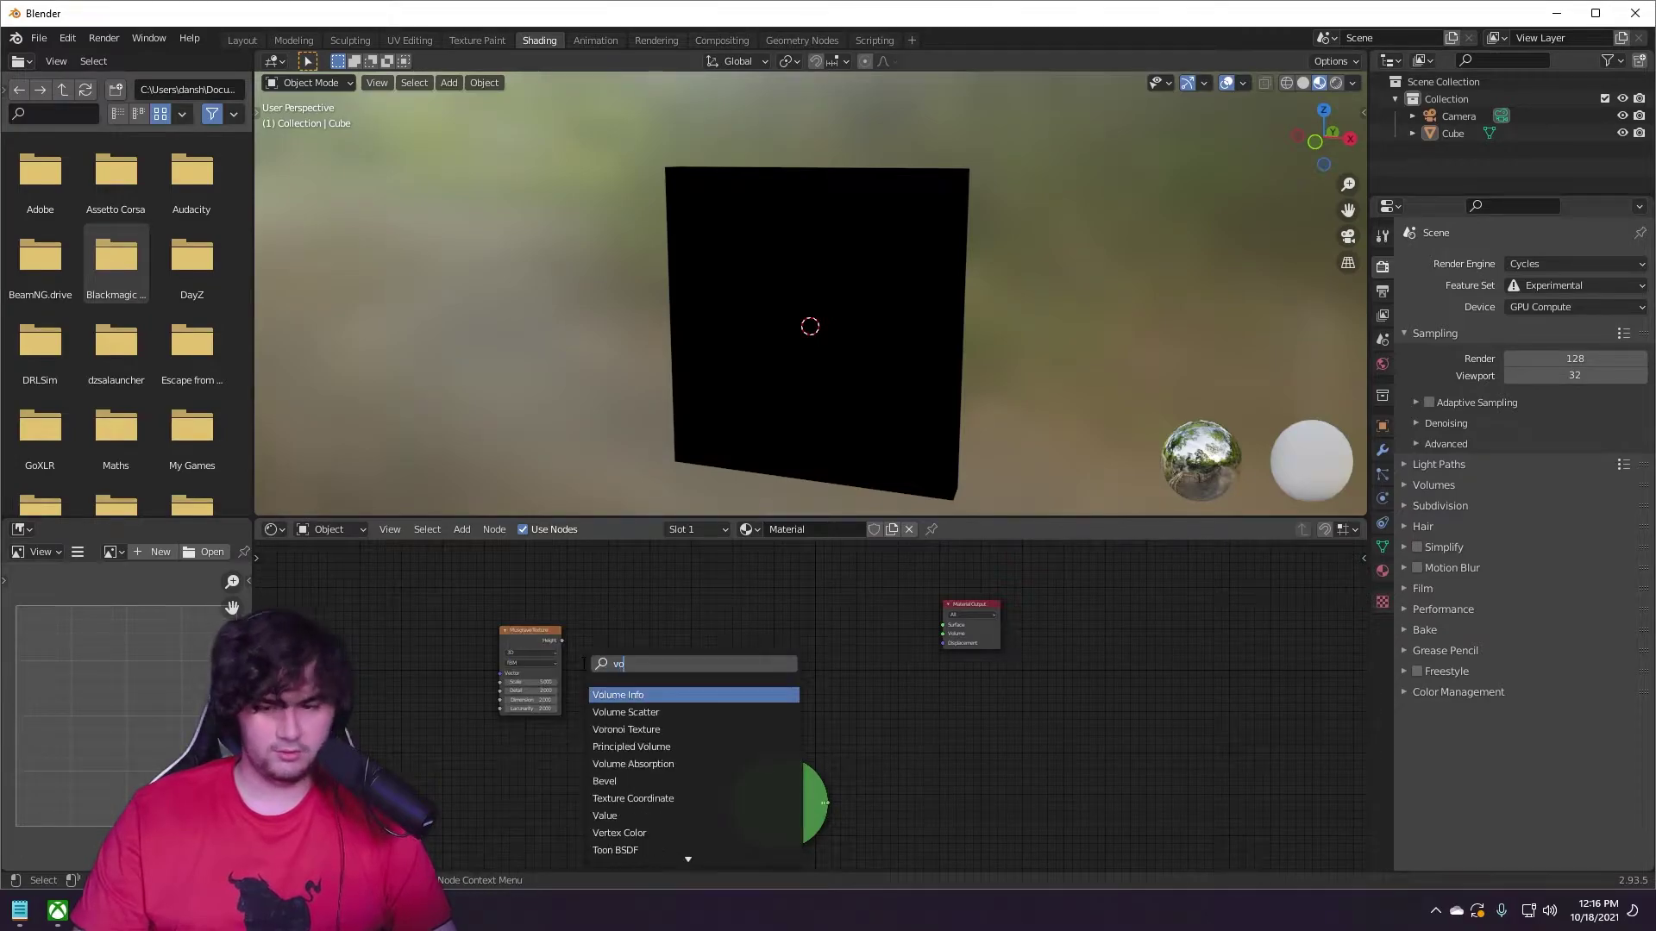
text(r)
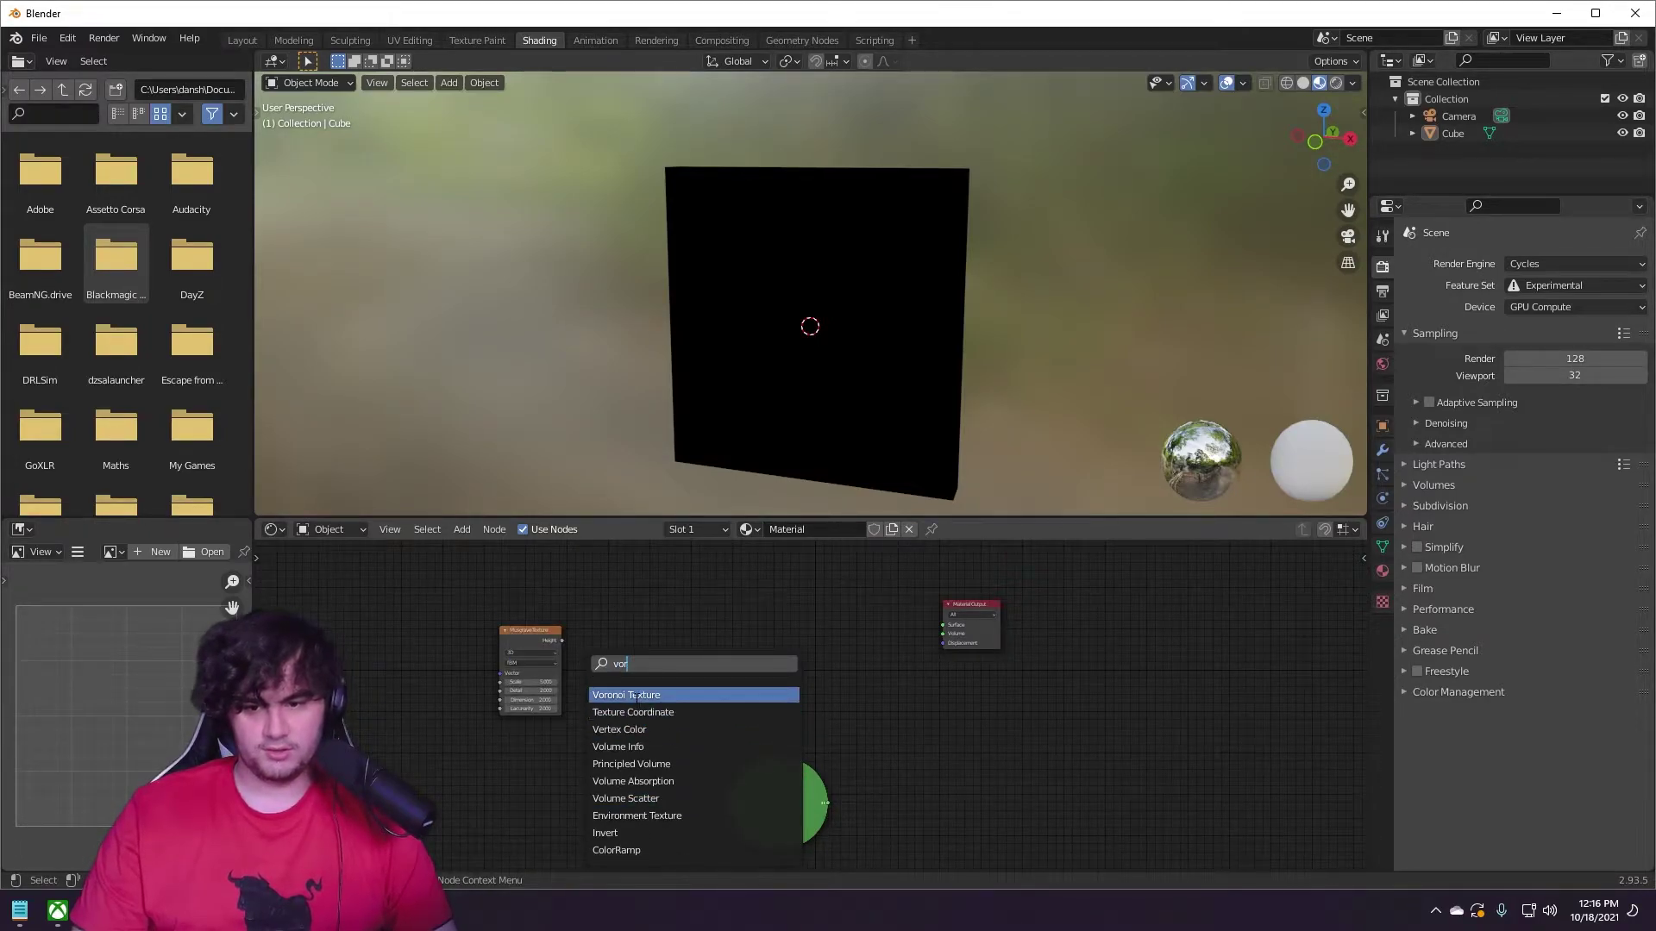
click(635, 697)
click(670, 677)
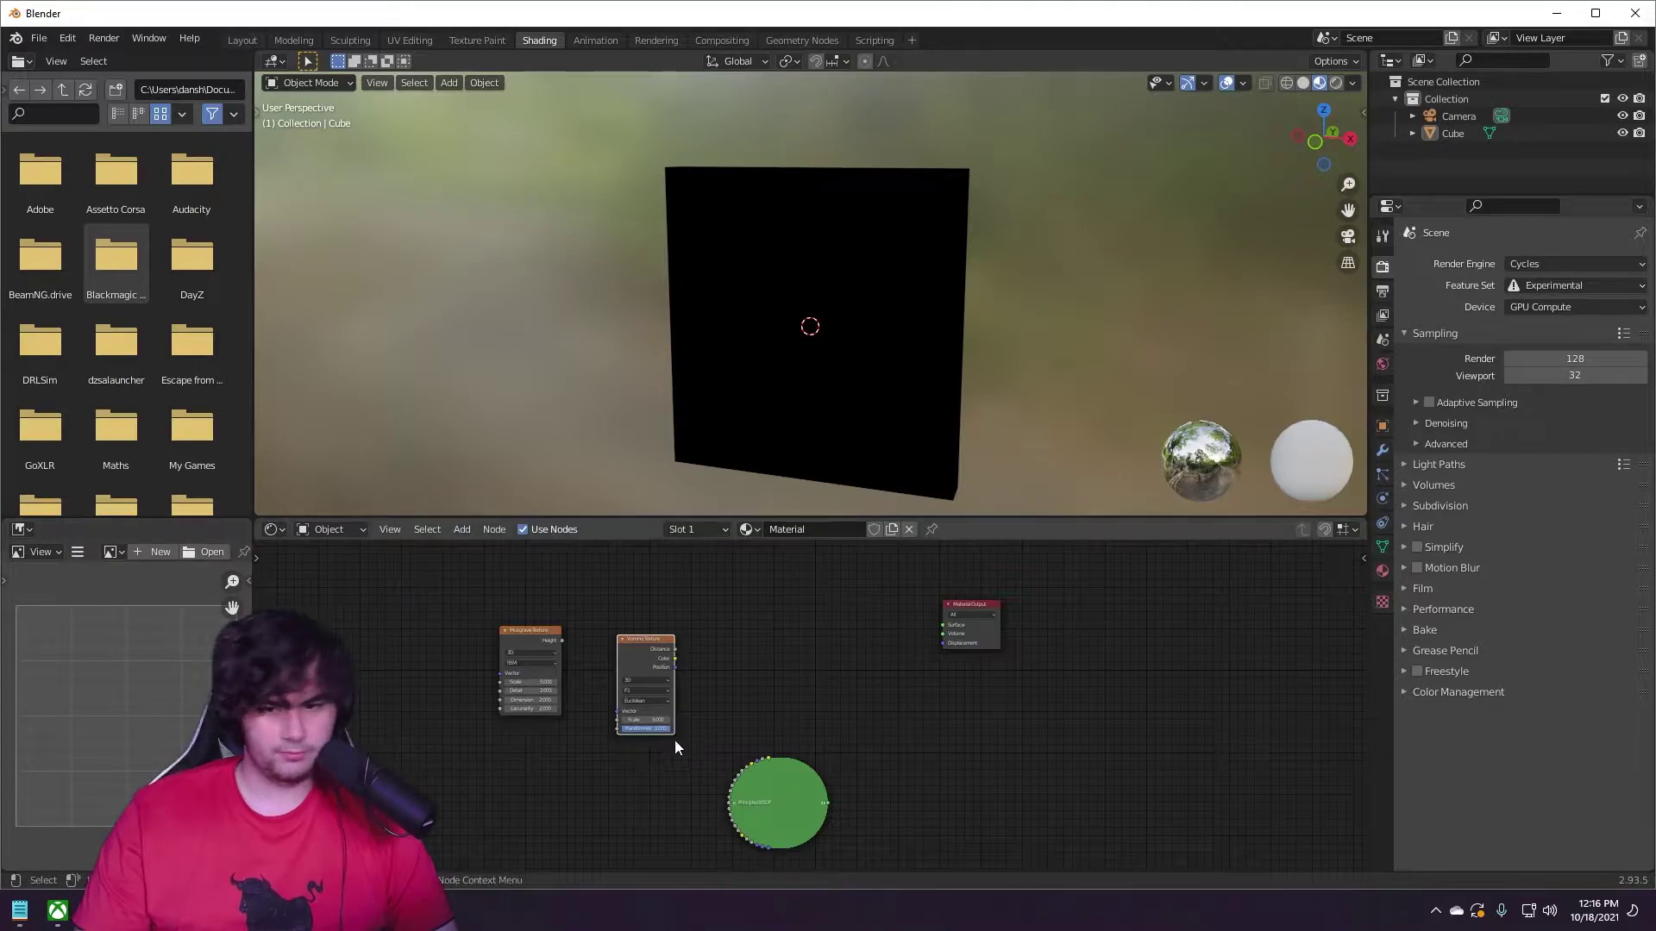
drag(561, 641, 621, 716)
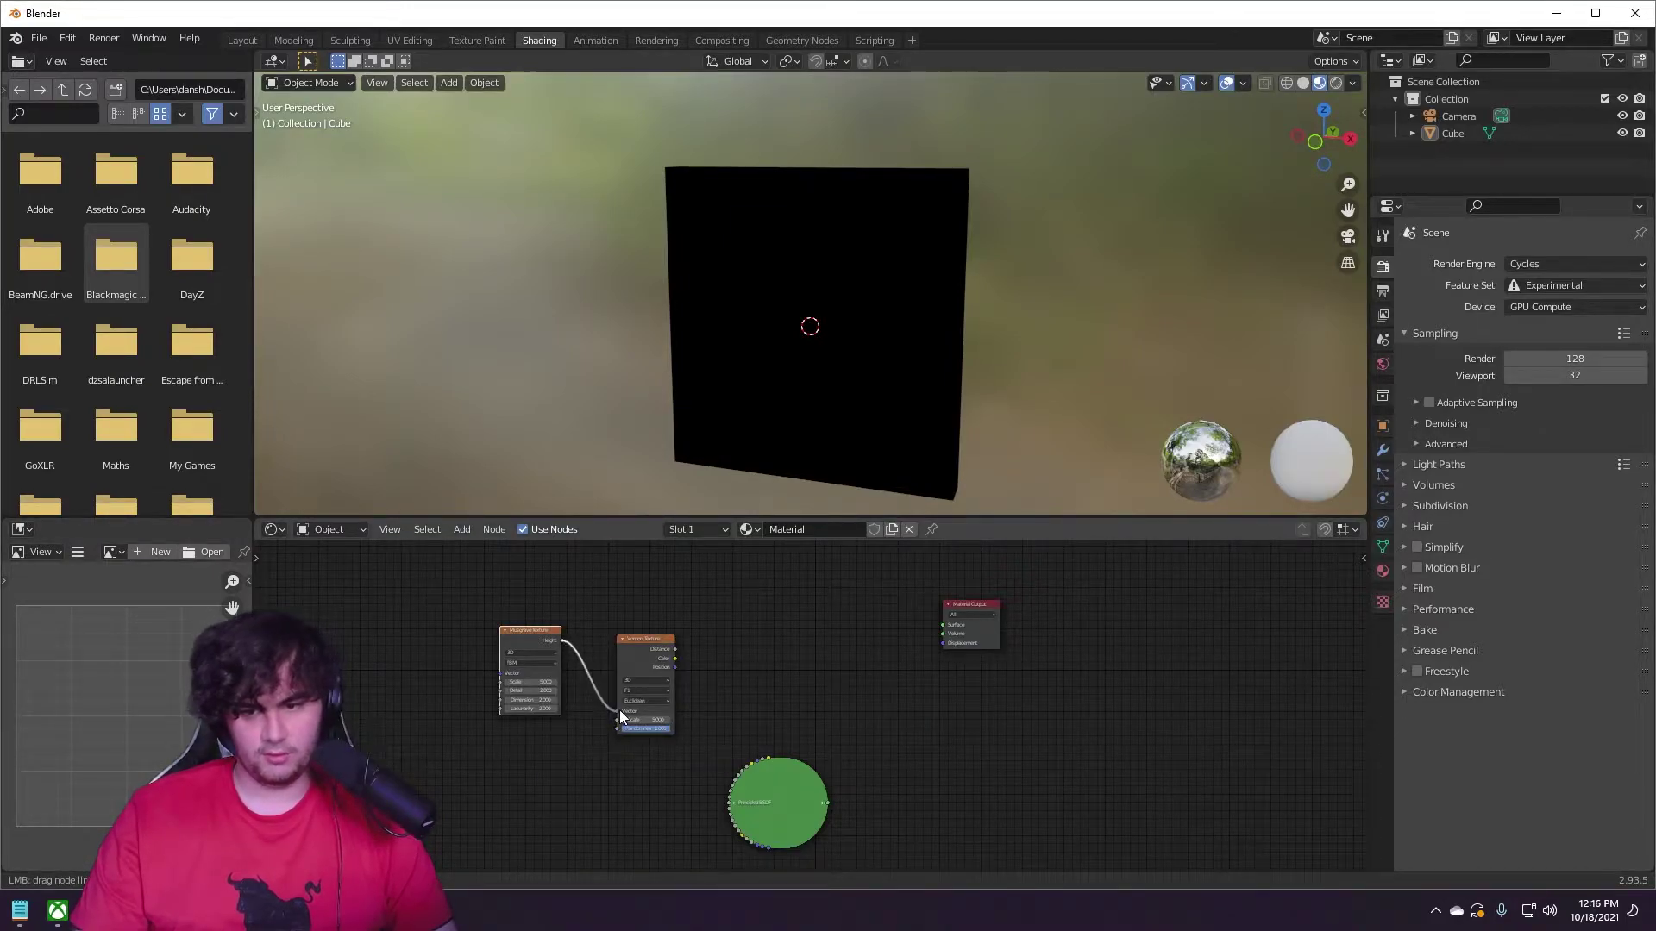
Search the add-on preferences for "node", check the Node Wrangler add-on's status and details, and close the preferences.
scroll(631, 751, up, 6)
middle_drag(427, 747, 570, 753)
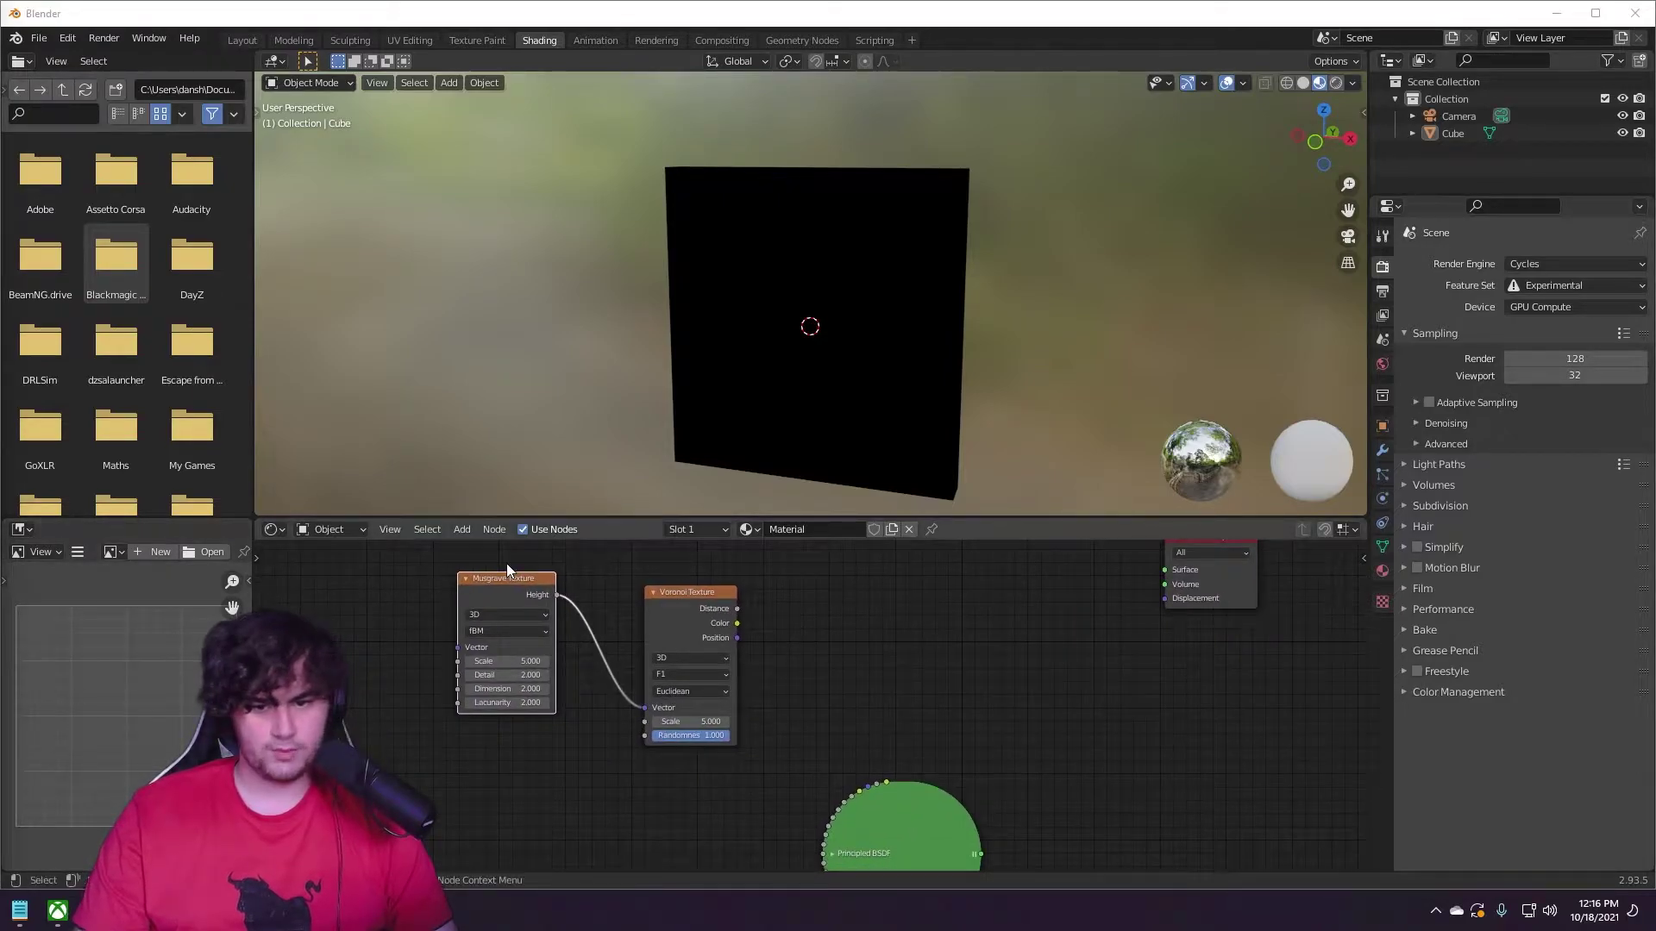
click(69, 40)
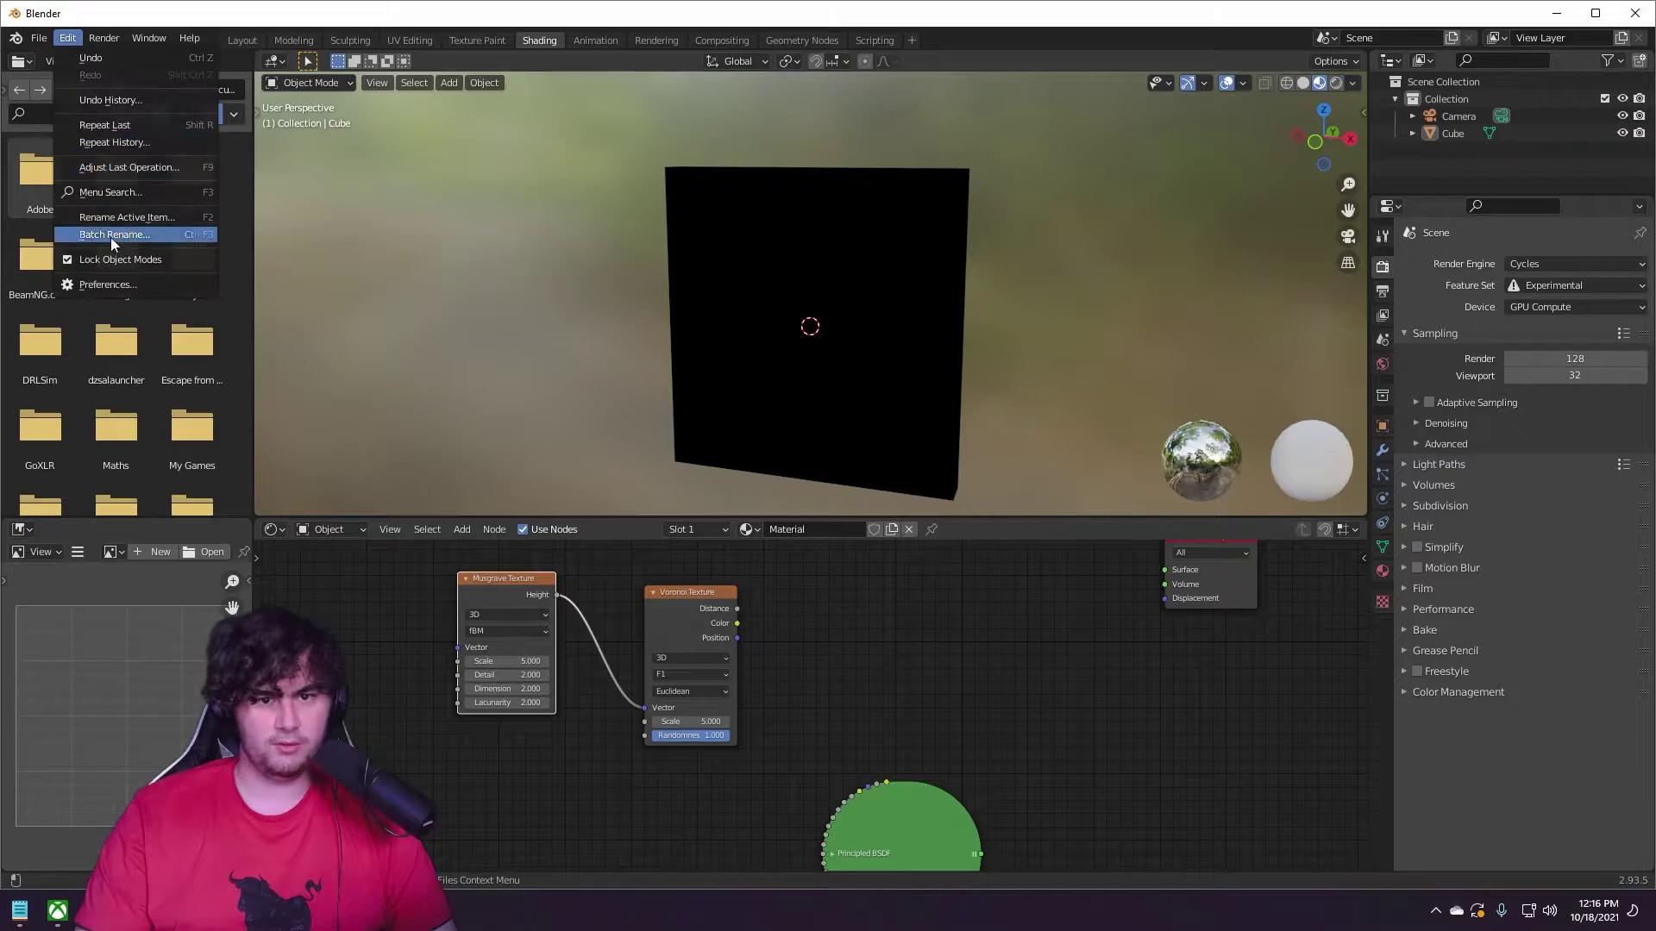
click(111, 281)
drag(9, 43, 594, 82)
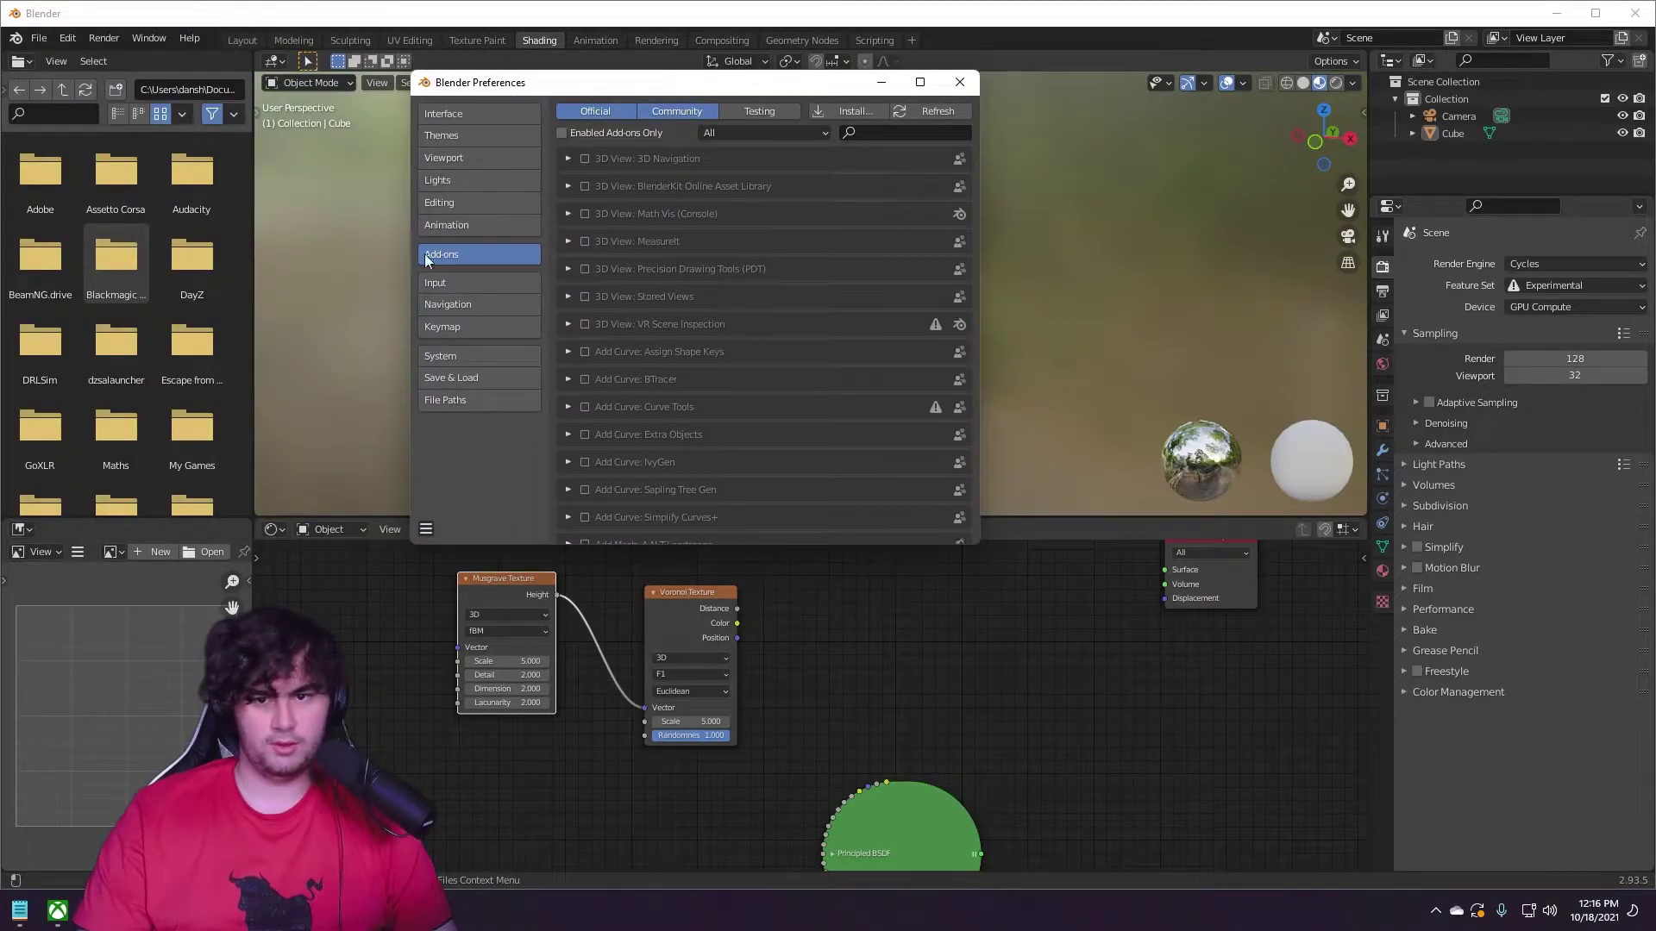
click(905, 132)
text(node)
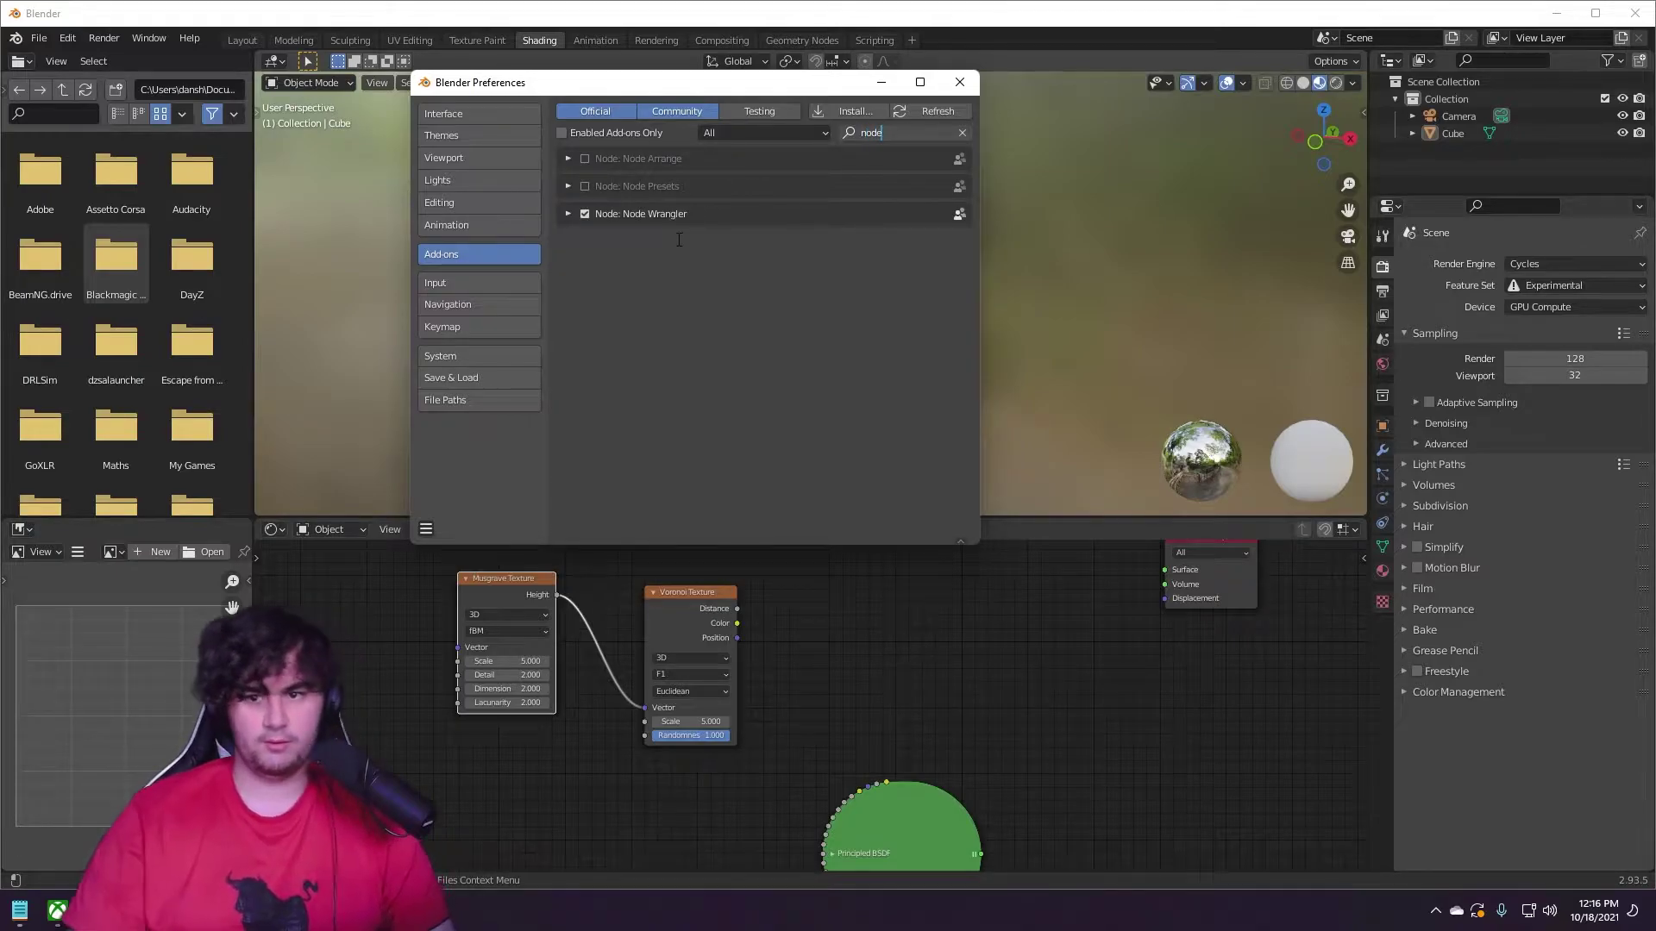
click(567, 214)
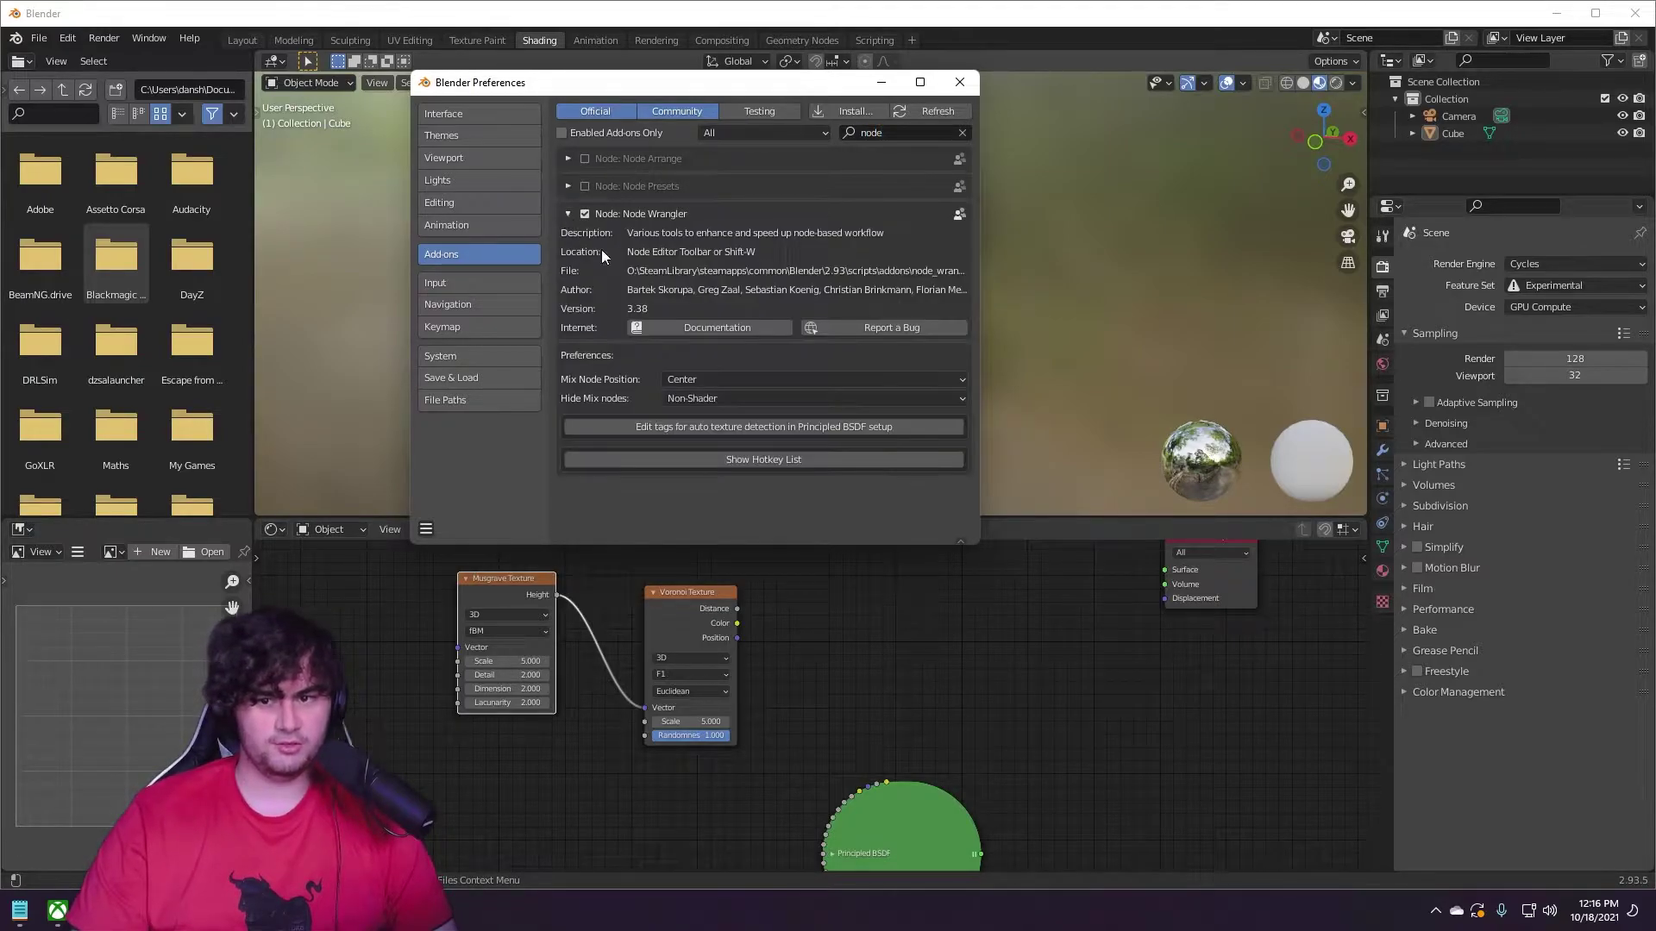
click(962, 82)
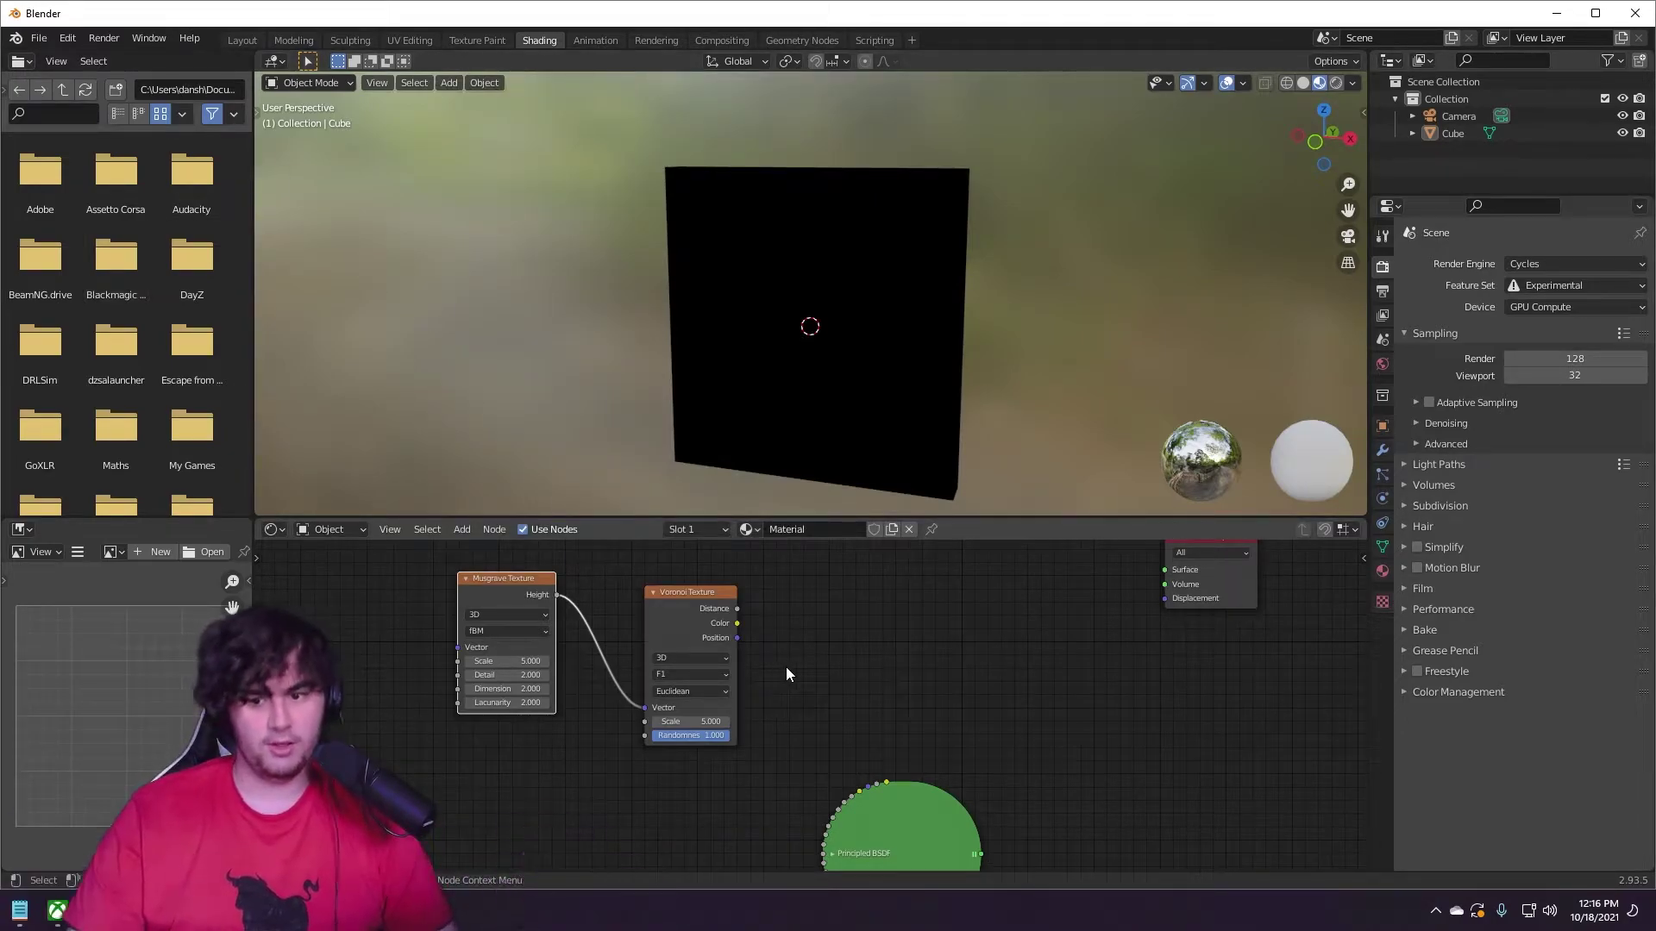
Add linked Texture Coordinate and Mapping nodes in front of the Musgrave Texture with Node Wrangler's texture setup.
click(423, 604)
click(516, 577)
key(ctrl+t)
scroll(440, 689, down, 3)
middle_drag(348, 772, 428, 779)
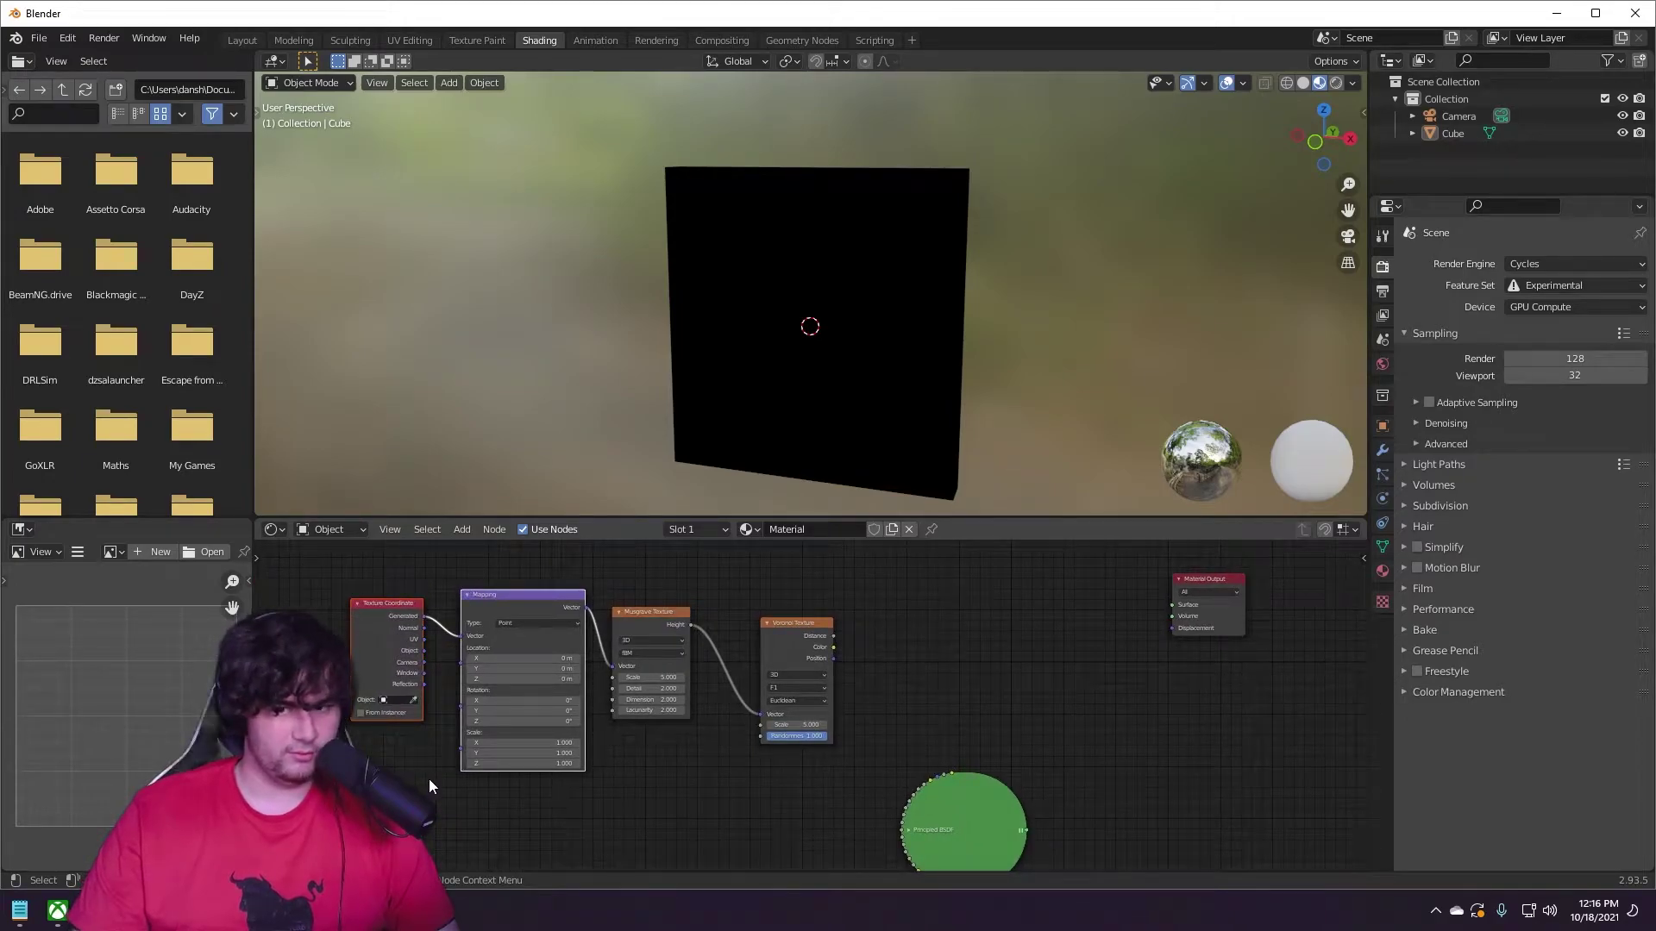
click(611, 790)
middle_drag(611, 790, 508, 772)
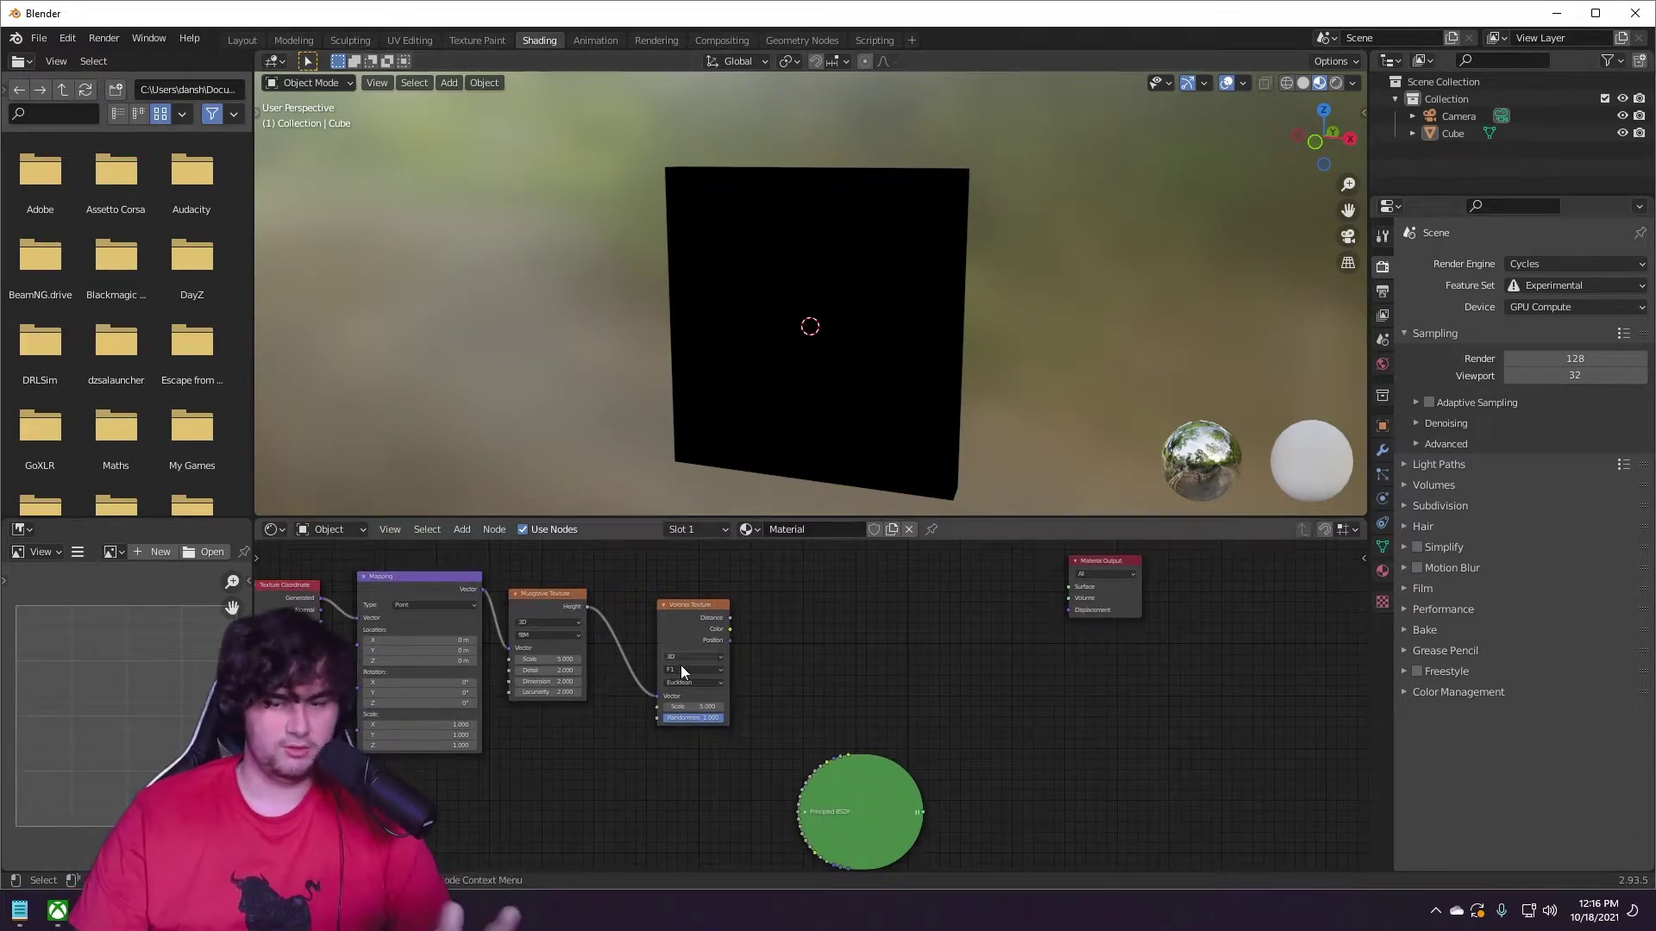
Add a ColorRamp node after the Voronoi Texture and connect the Voronoi Distance output to its Fac input.
middle_drag(871, 709, 824, 721)
scroll(825, 721, up, 1)
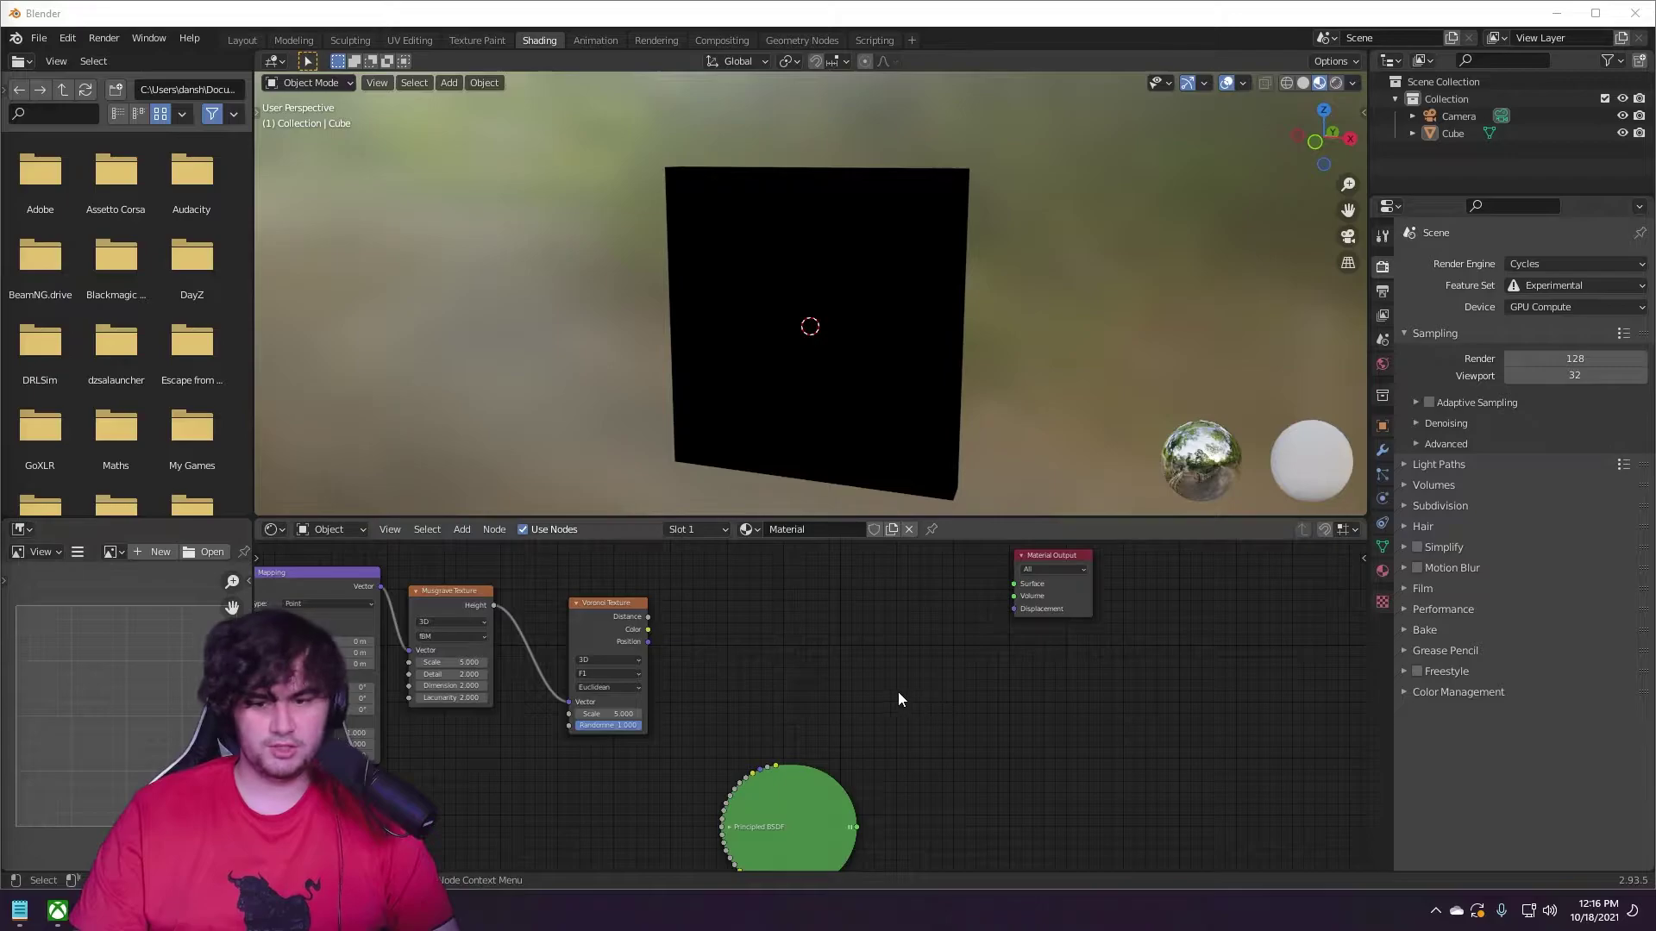
middle_drag(783, 669, 799, 668)
key(shift+a)
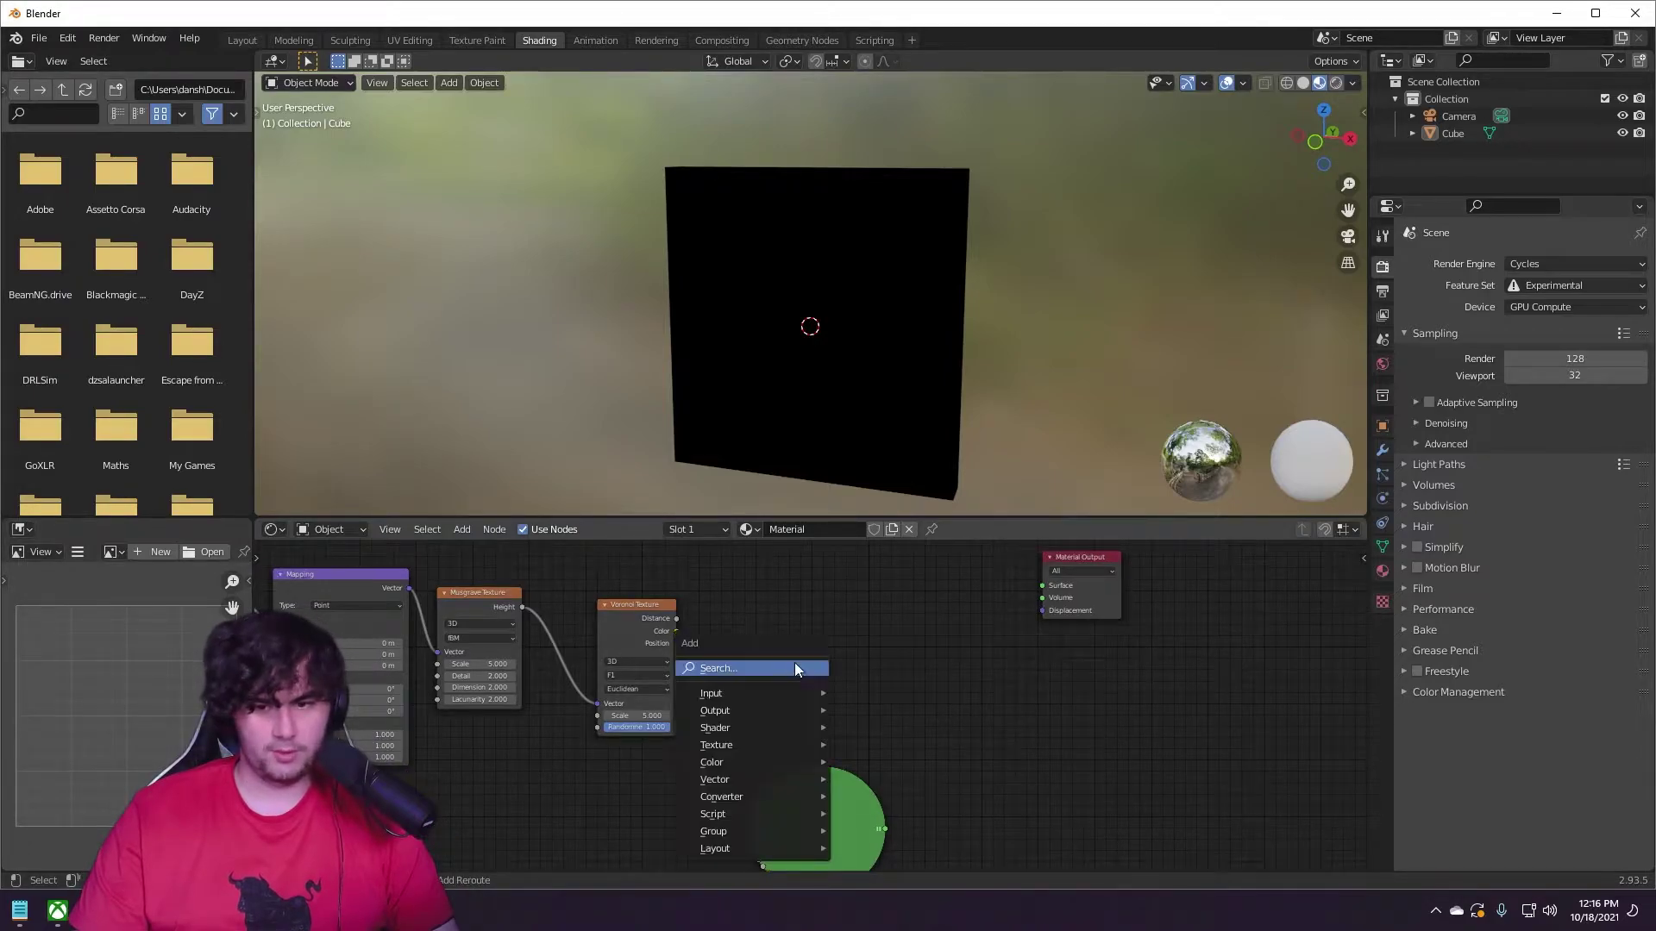
click(758, 676)
text(colorr)
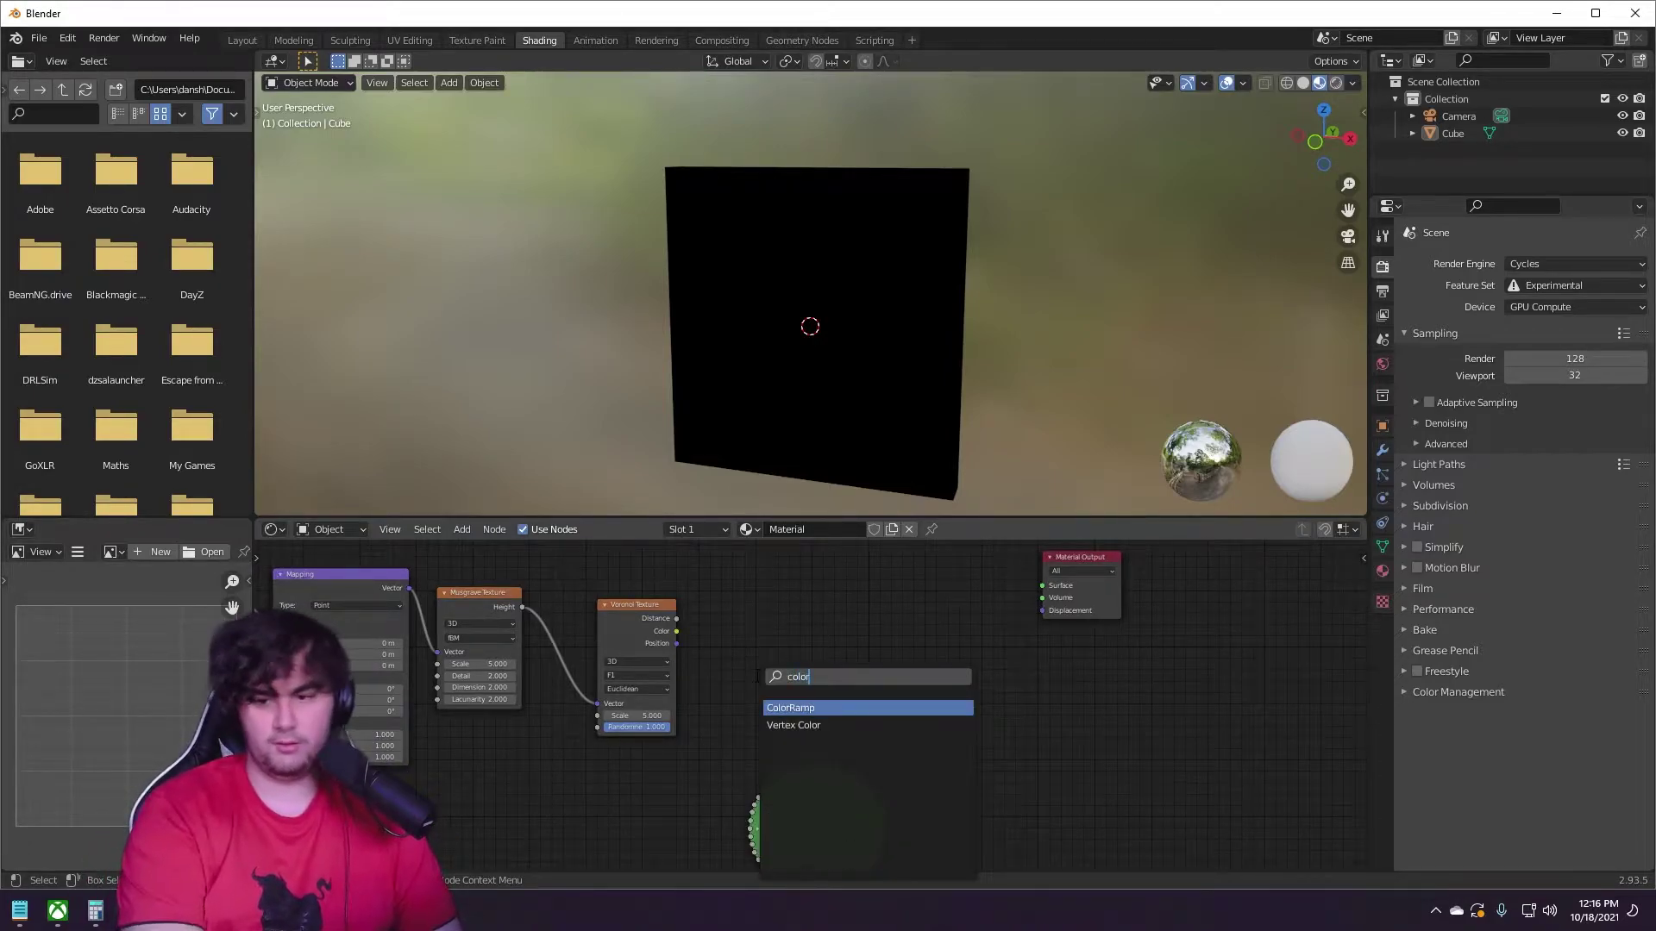
key(Return)
click(792, 633)
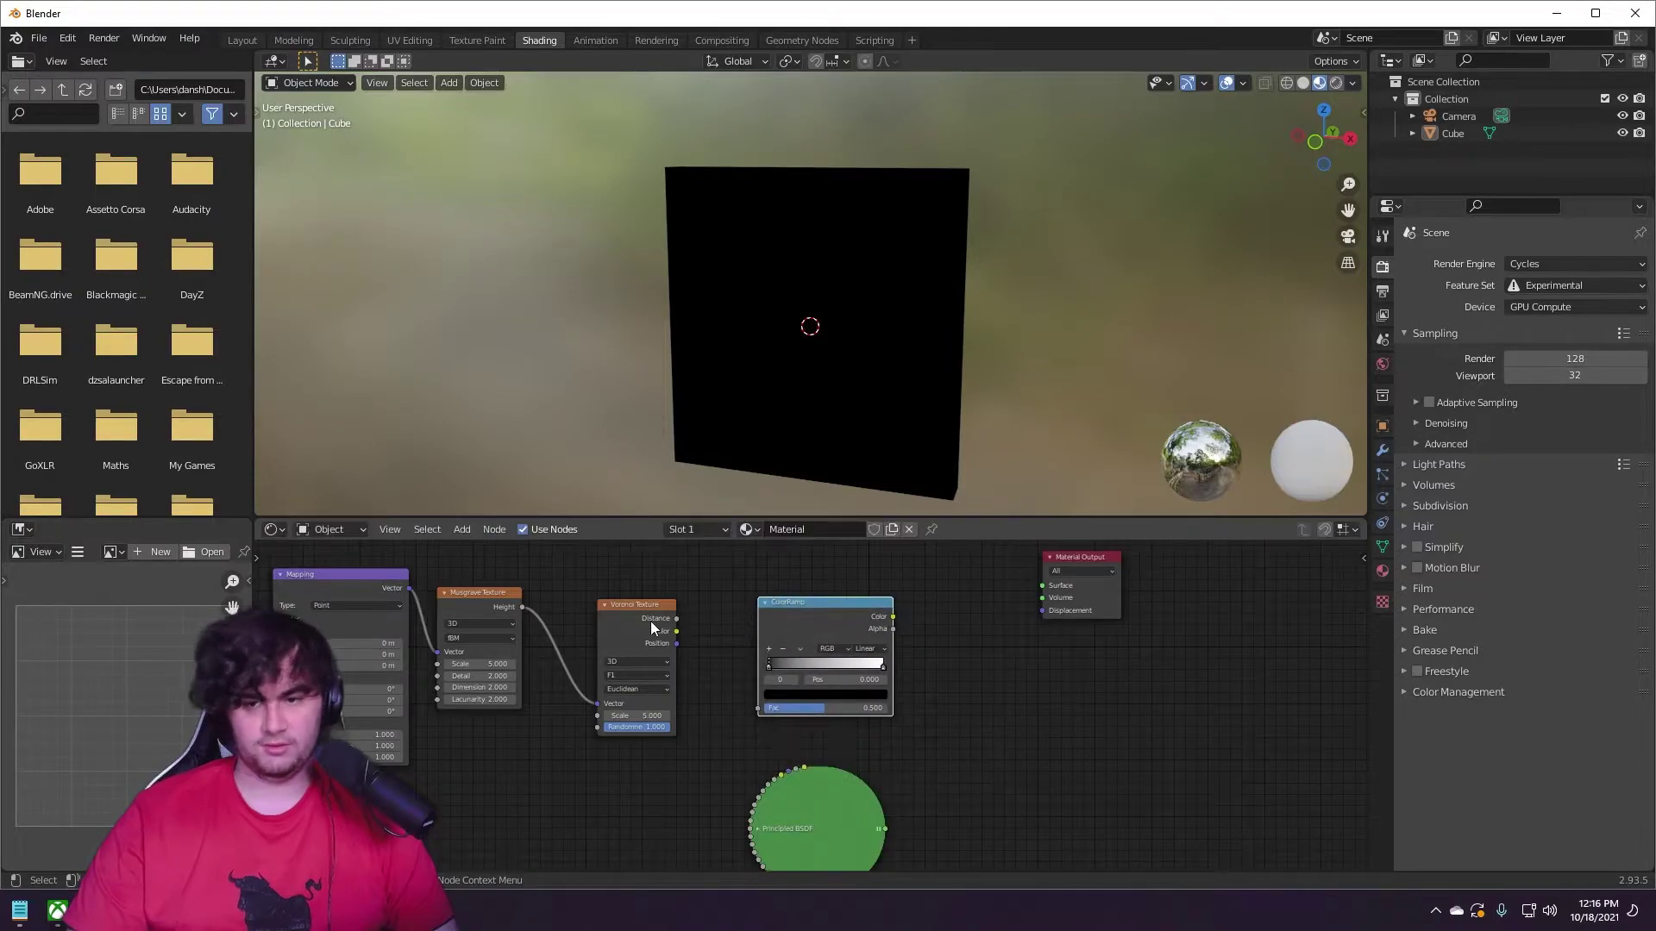
drag(676, 619, 692, 614)
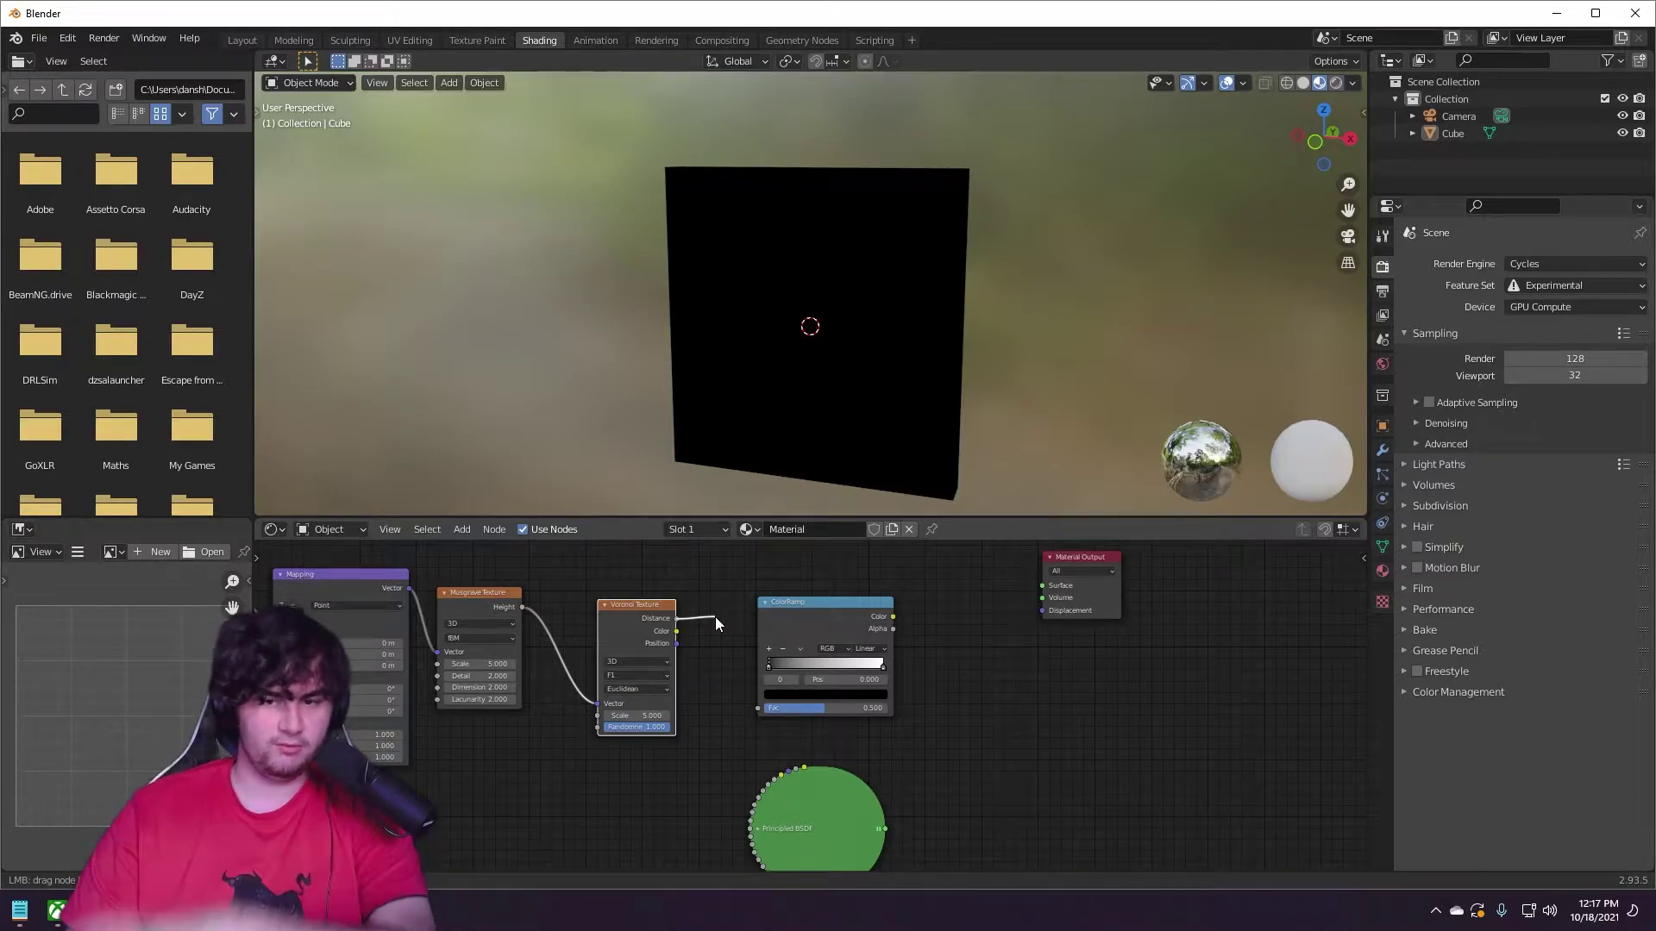
drag(716, 617, 753, 711)
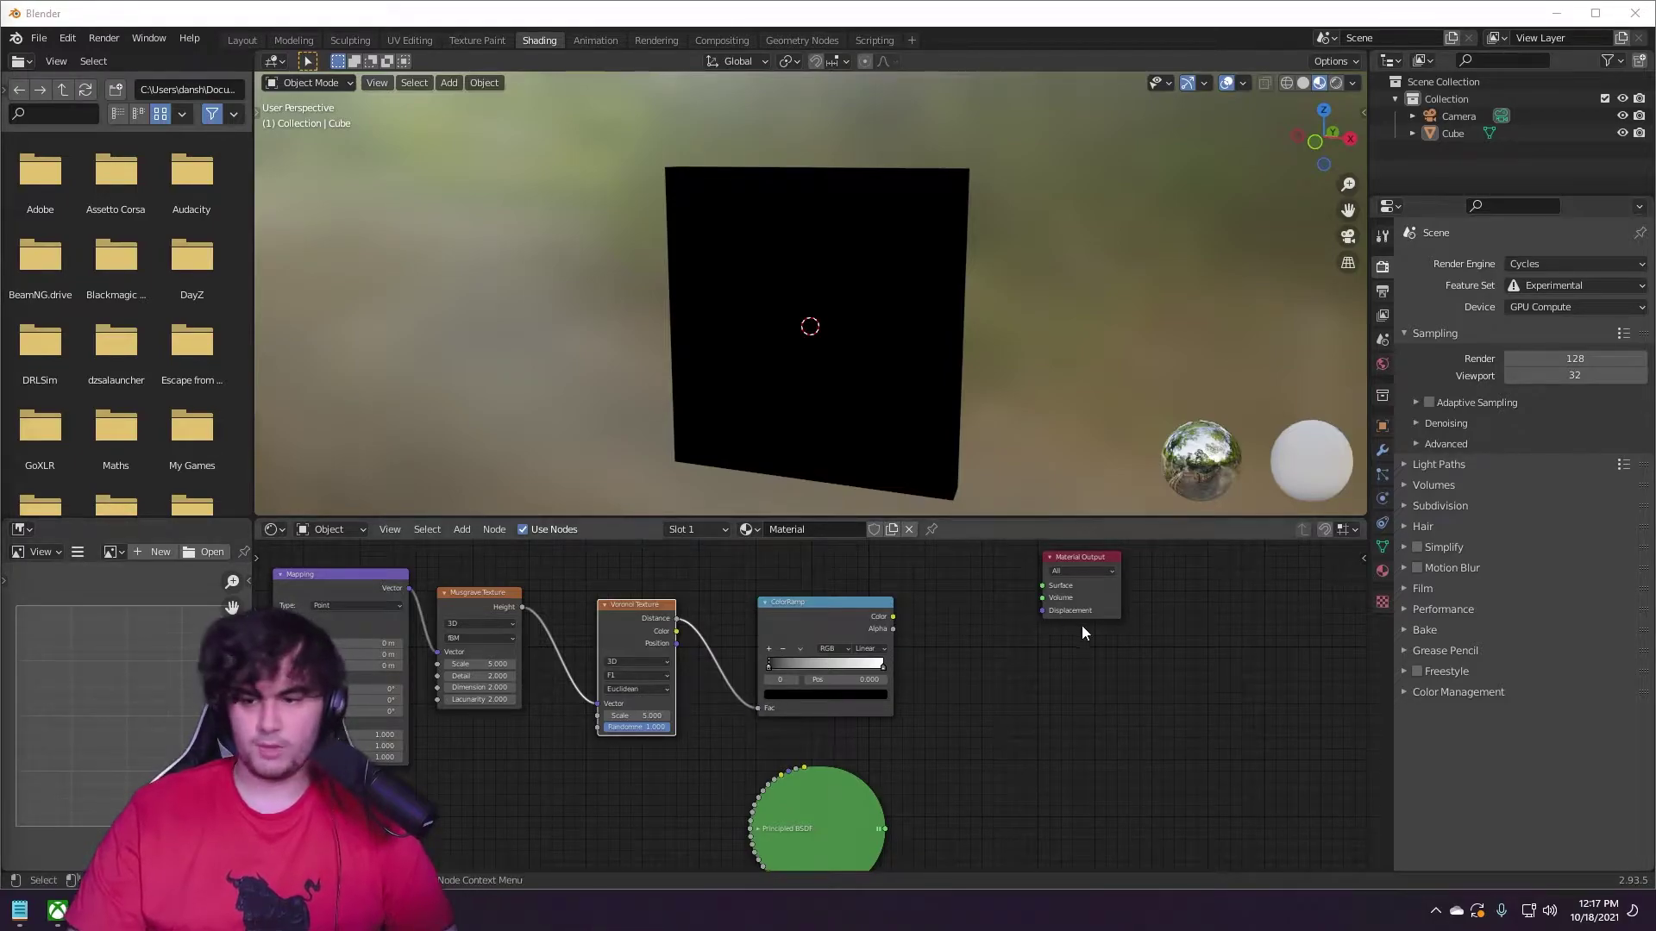
Add a Mix Shader node between the ColorRamp and the Material Output.
middle_drag(1078, 628, 821, 643)
drag(815, 572, 982, 592)
click(824, 638)
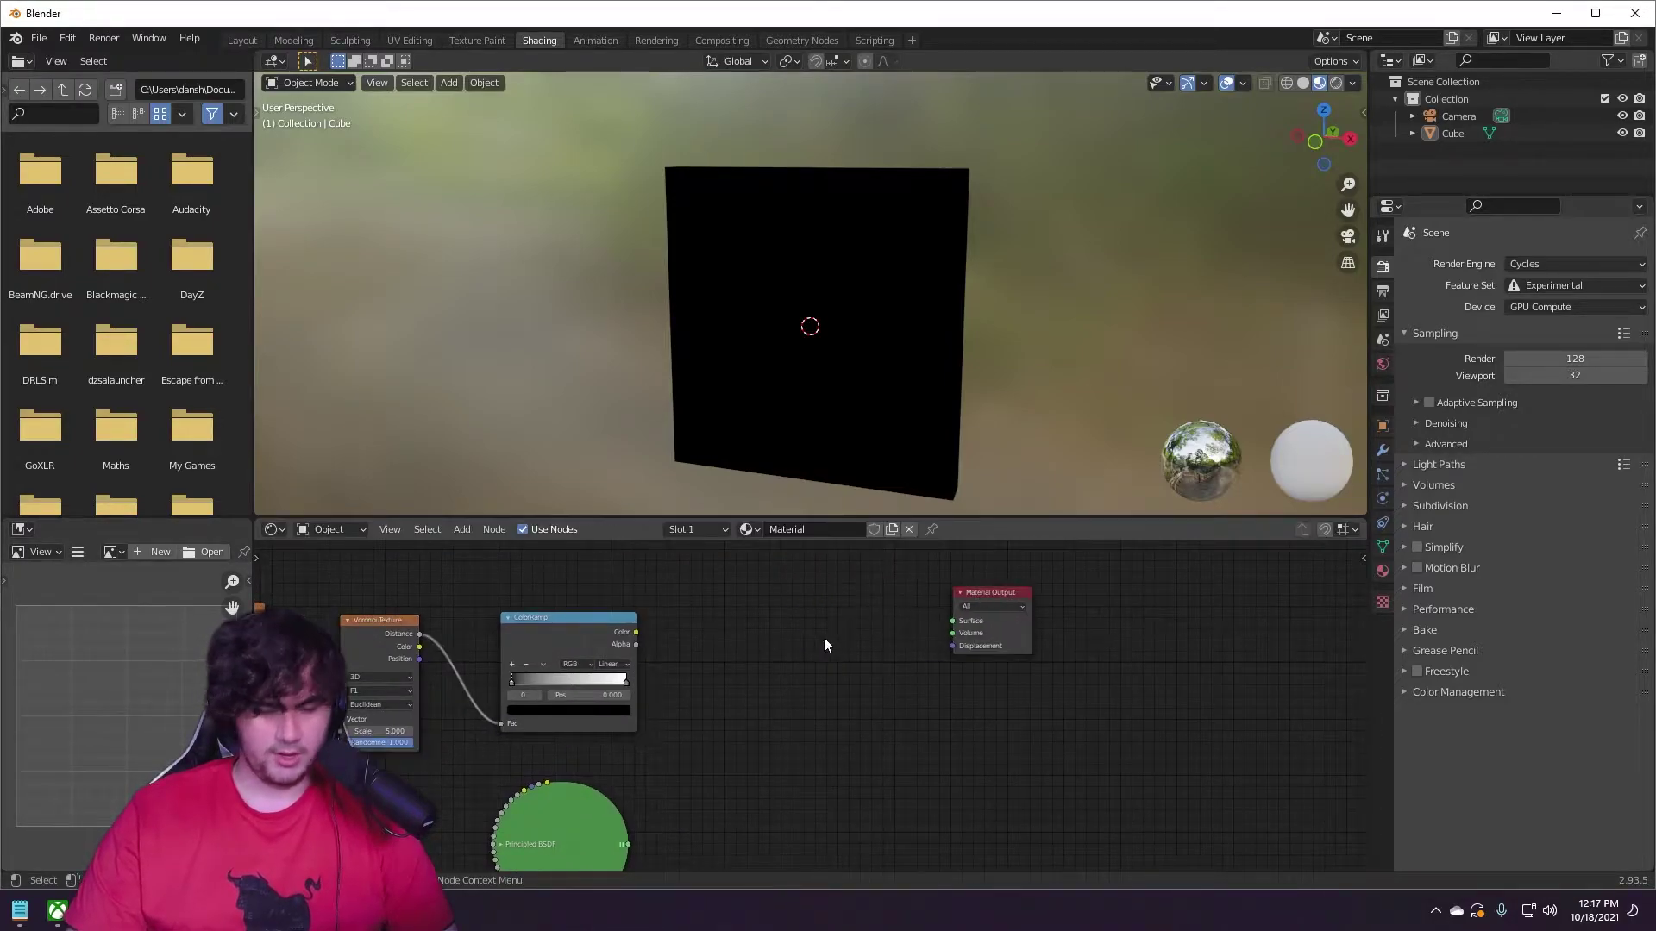
key(shift+a)
click(793, 639)
text(mix)
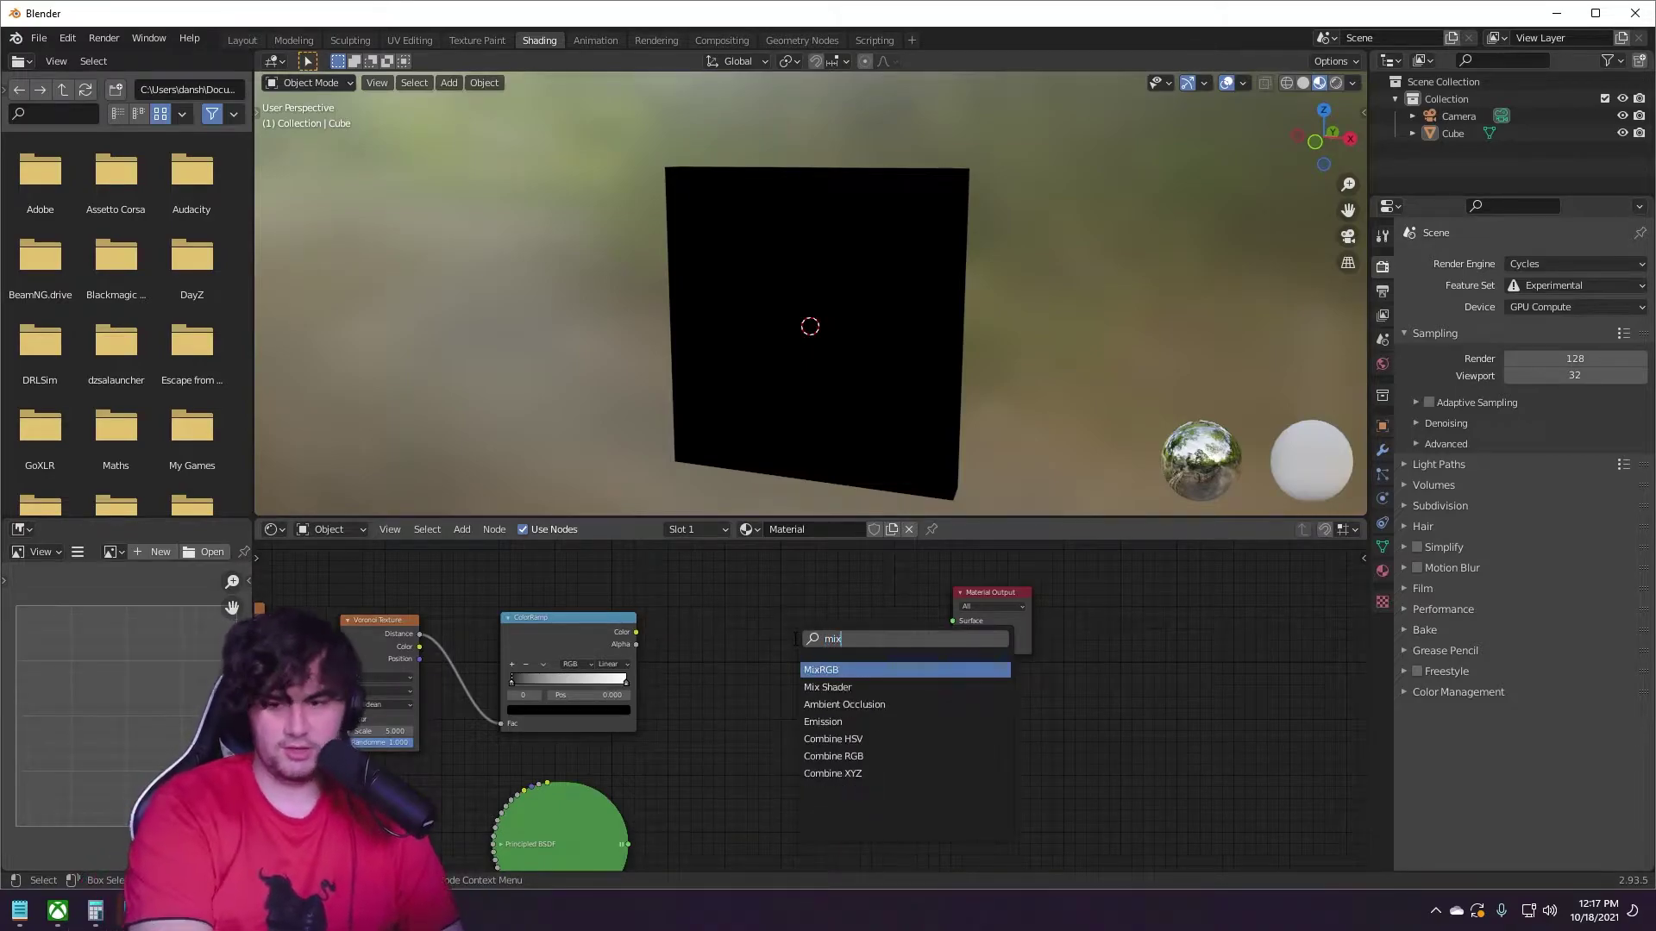
click(851, 687)
click(802, 650)
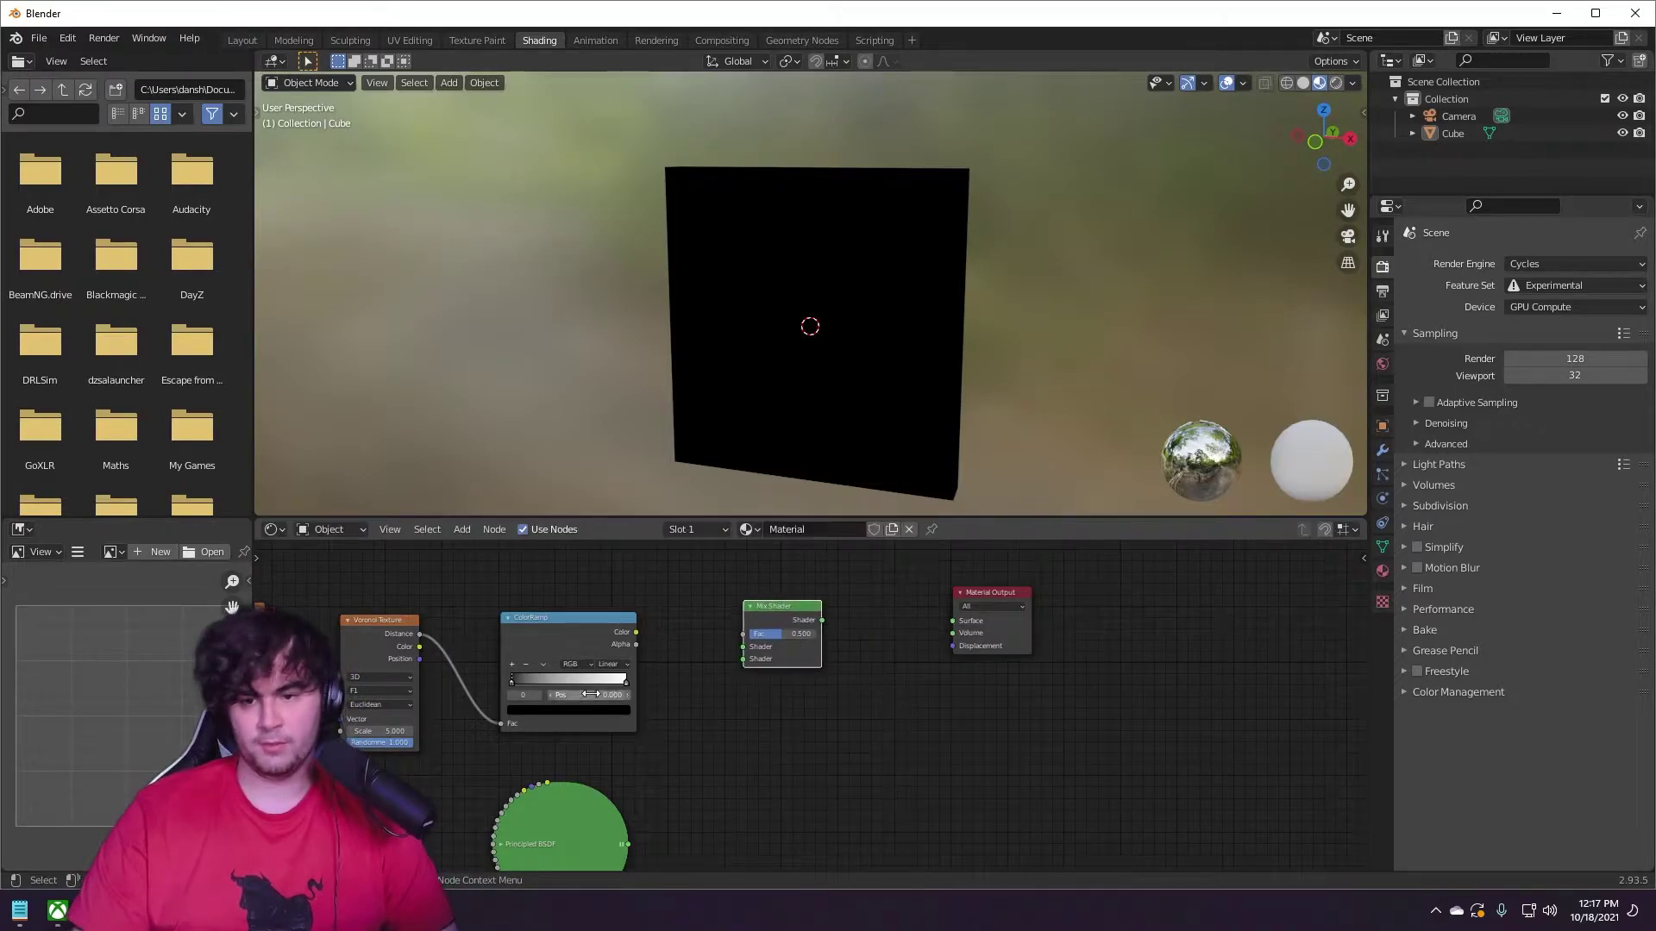
Move the collapsed Principled BSDF node from under the ColorRamp to below the Mix Shader.
middle_drag(577, 695, 854, 684)
scroll(659, 760, down, 4)
drag(716, 757, 351, 613)
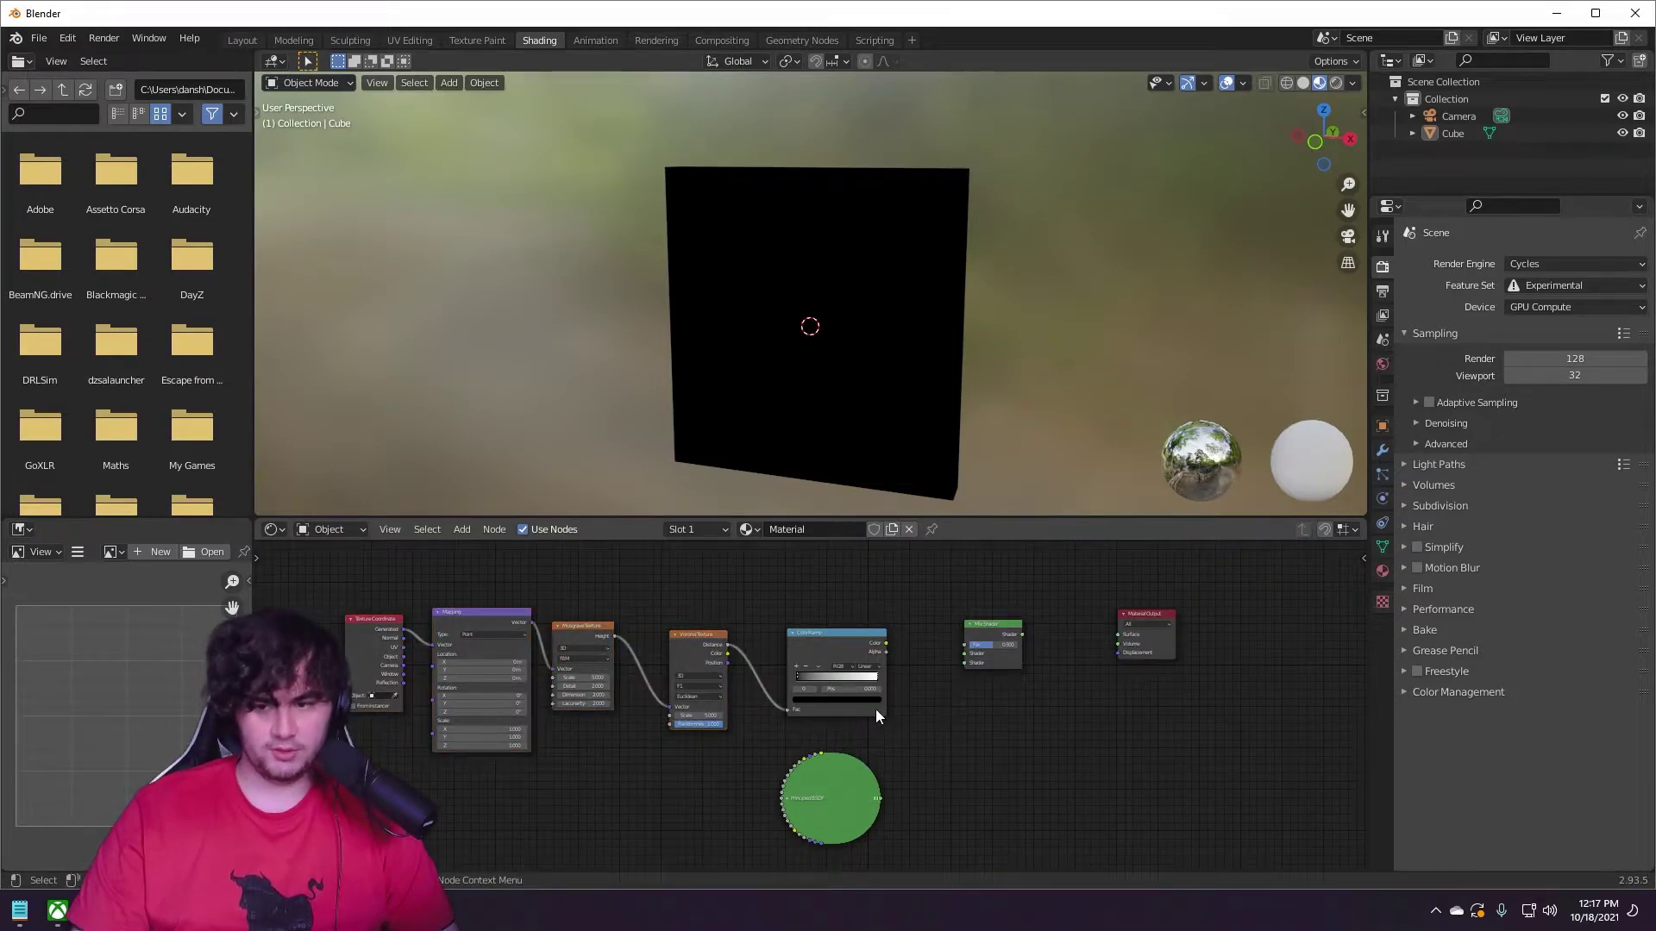
drag(833, 795, 1004, 790)
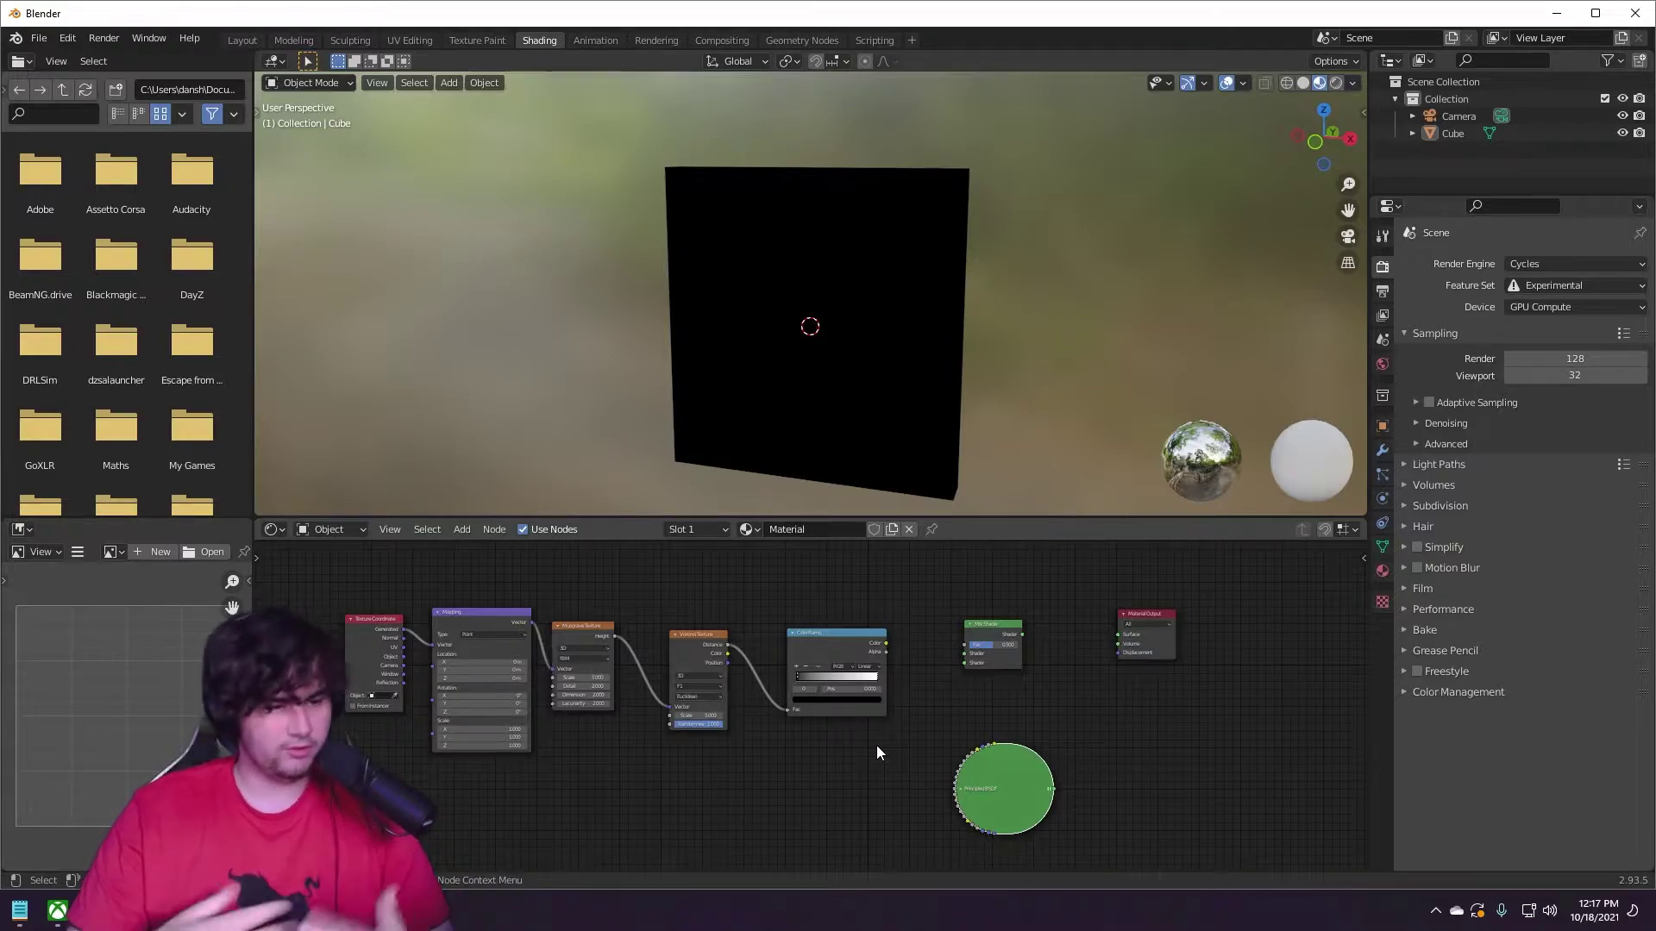
Add an Emission shader node below the ColorRamp and shift the Principled BSDF slightly.
scroll(965, 697, up, 3)
middle_drag(931, 702, 930, 644)
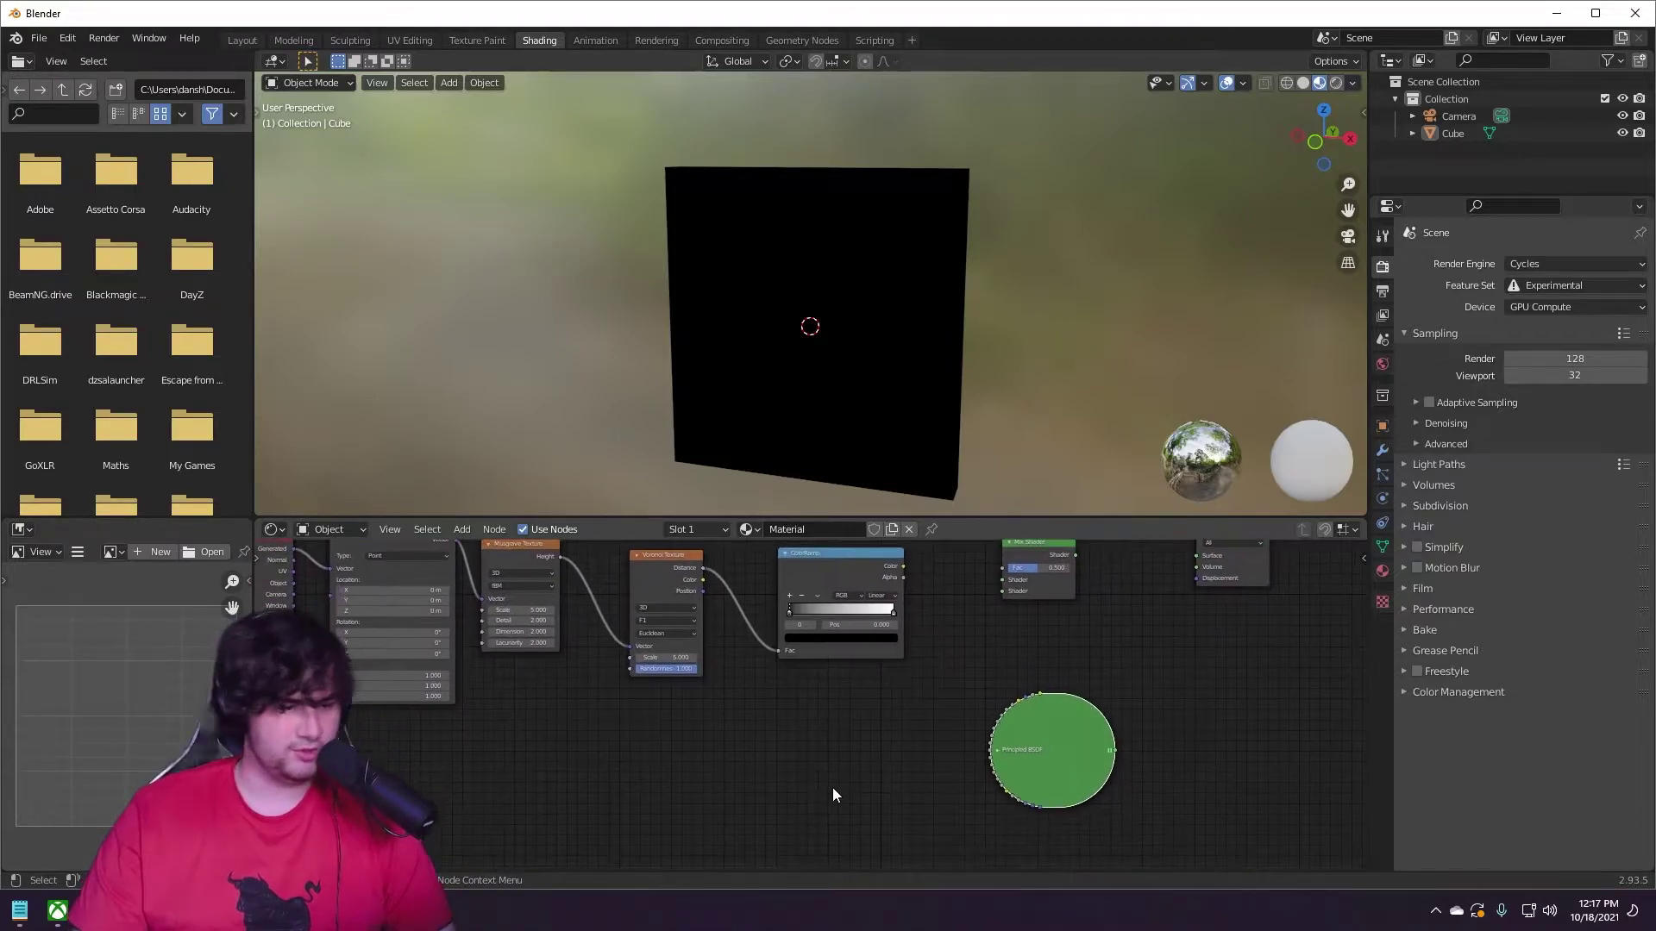
key(shift+a)
click(756, 694)
text(em)
click(789, 707)
click(786, 723)
mouse_move(1048, 742)
mouse_down()
mouse_move(970, 735)
mouse_move(1031, 753)
mouse_up()
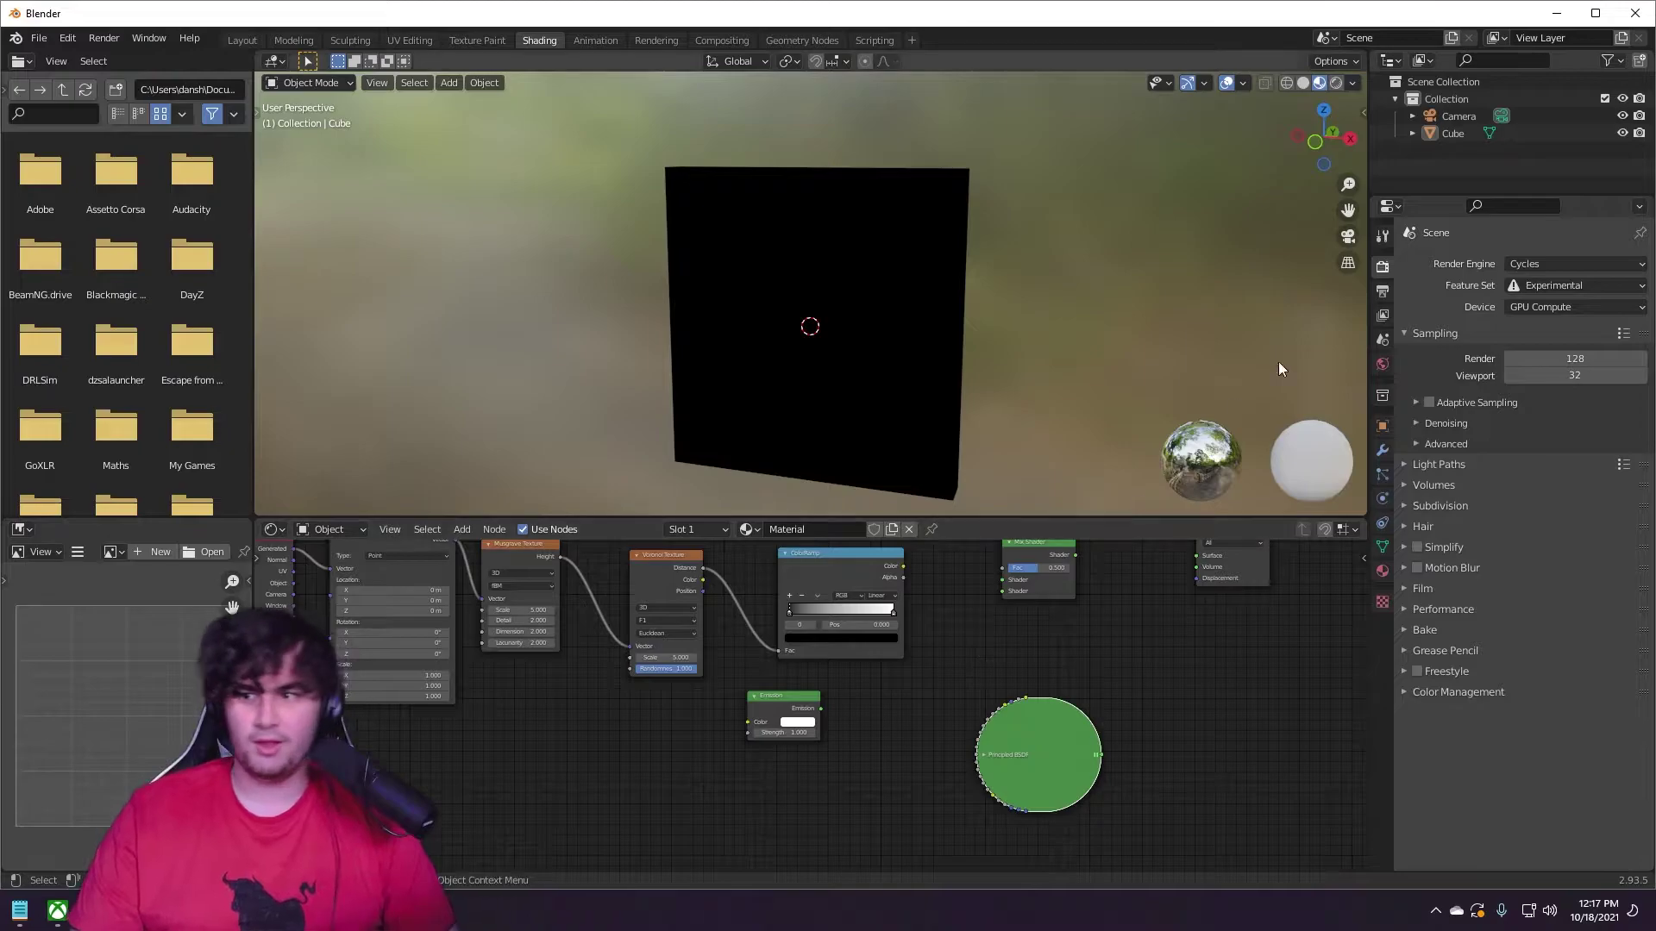
Switch the viewport to rendered shading and connect the Emission output to the Mix Shader's first Shader input.
key(z)
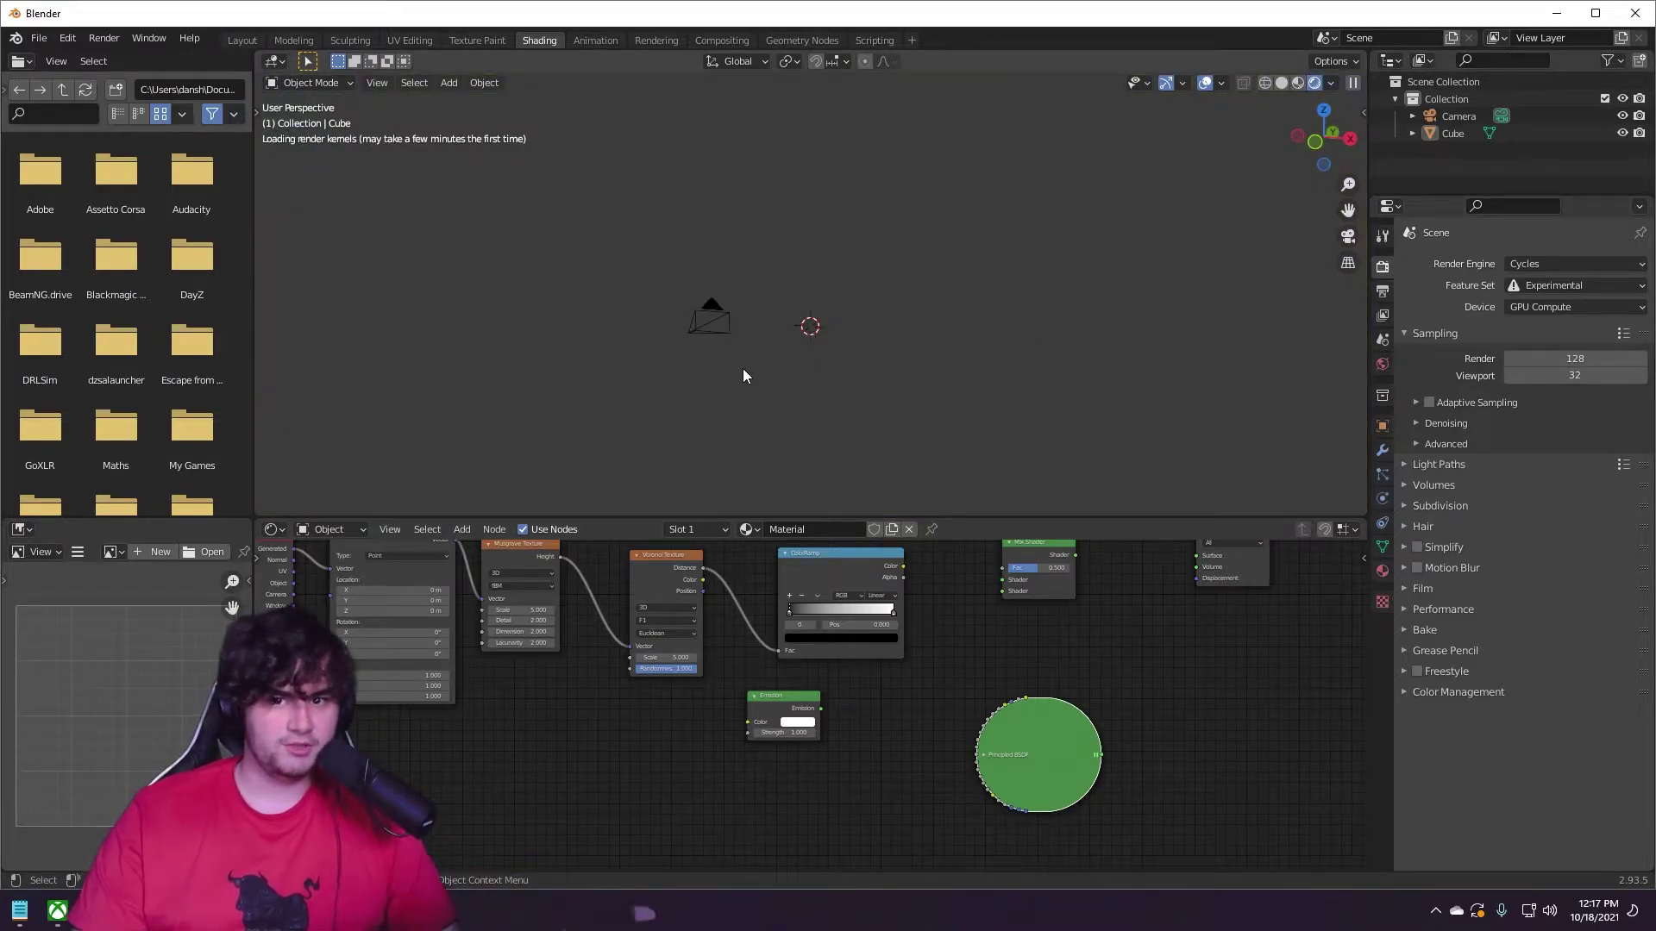
middle_drag(767, 648, 552, 669)
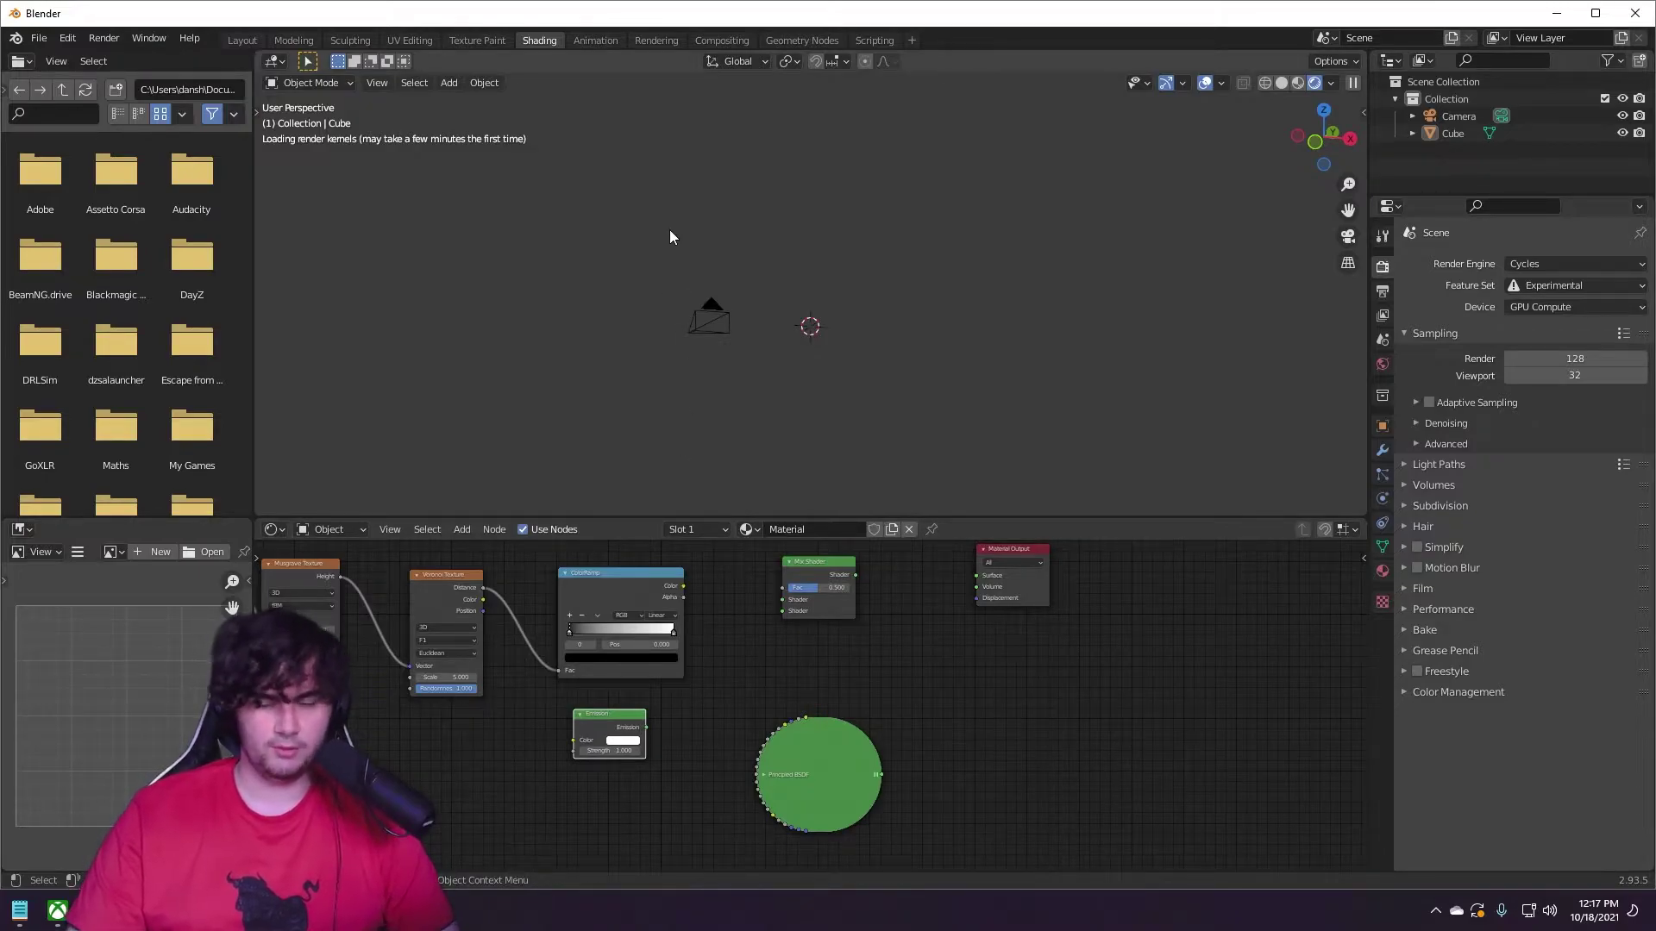
scroll(635, 752, up, 2)
middle_drag(602, 719, 496, 807)
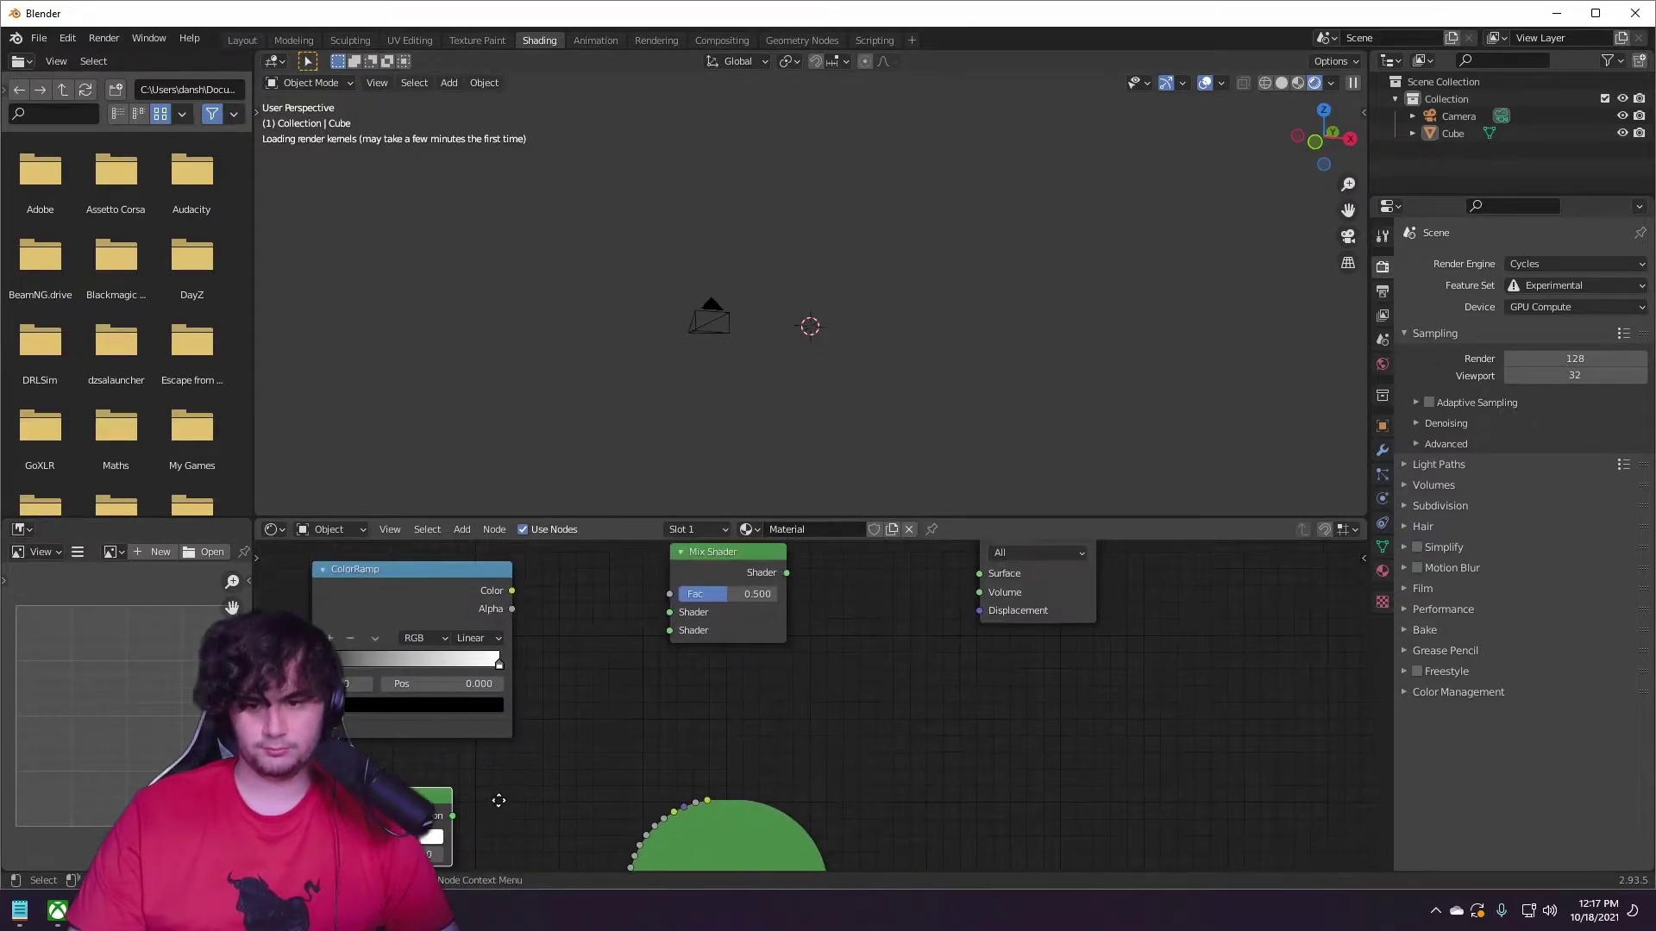
drag(479, 807, 681, 618)
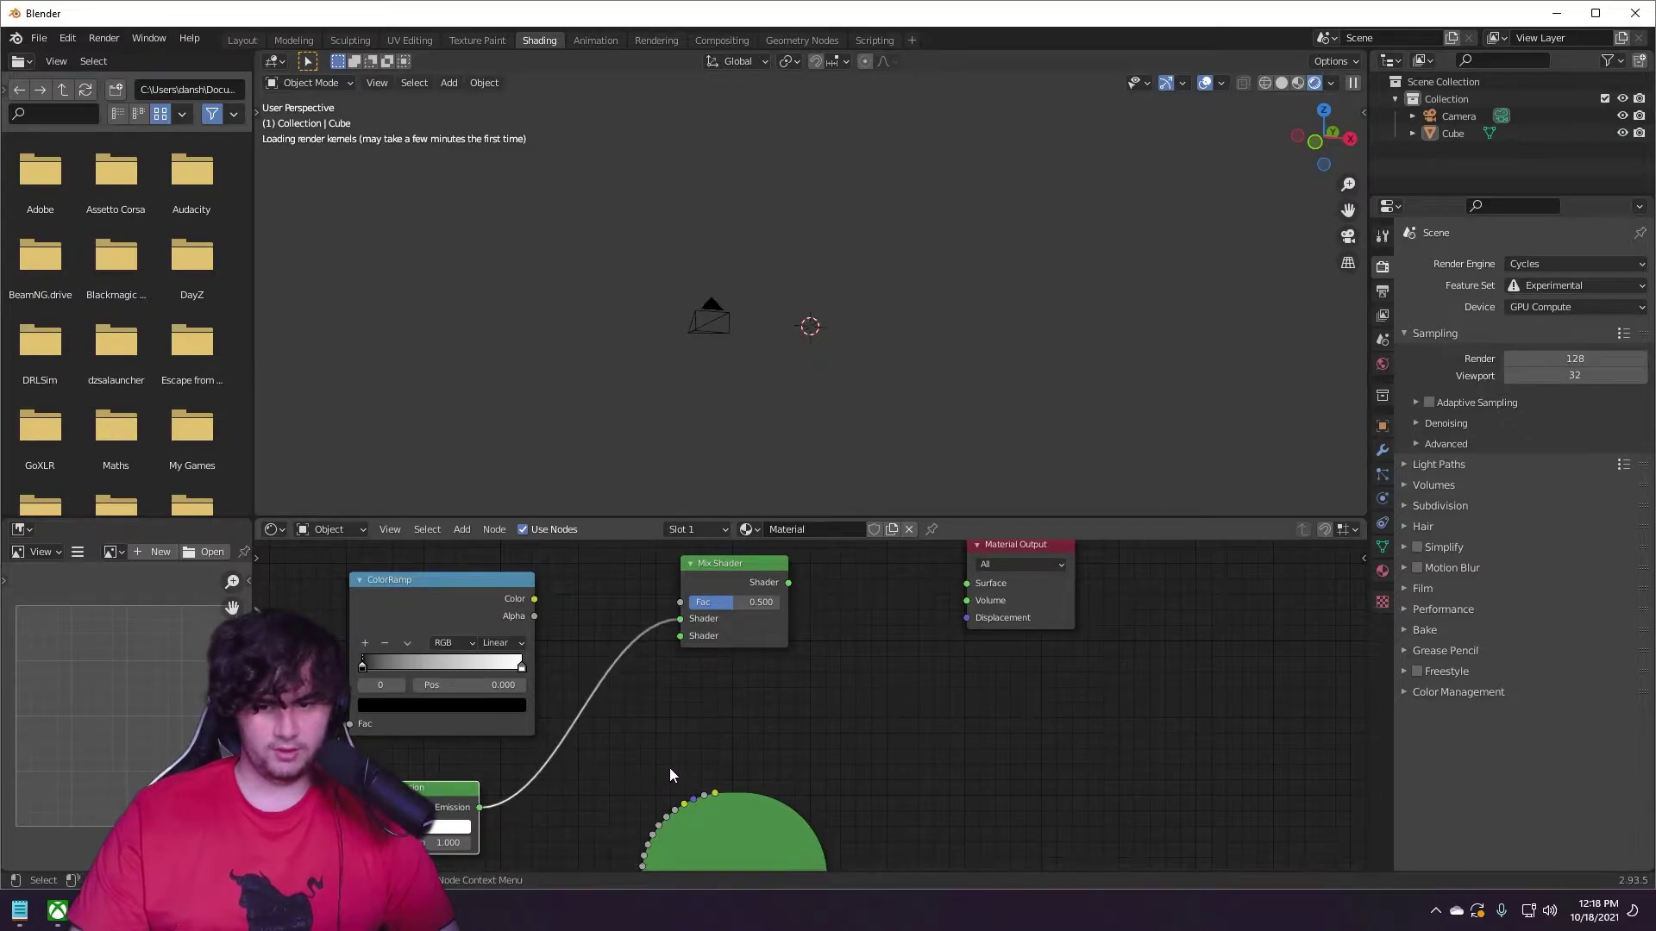
Place the Principled BSDF below the Emission node, link it to the second Mix Shader input, and link the Mix Shader to the Material Output Surface.
middle_drag(727, 859, 734, 732)
scroll(735, 732, down, 1)
drag(735, 732, 462, 820)
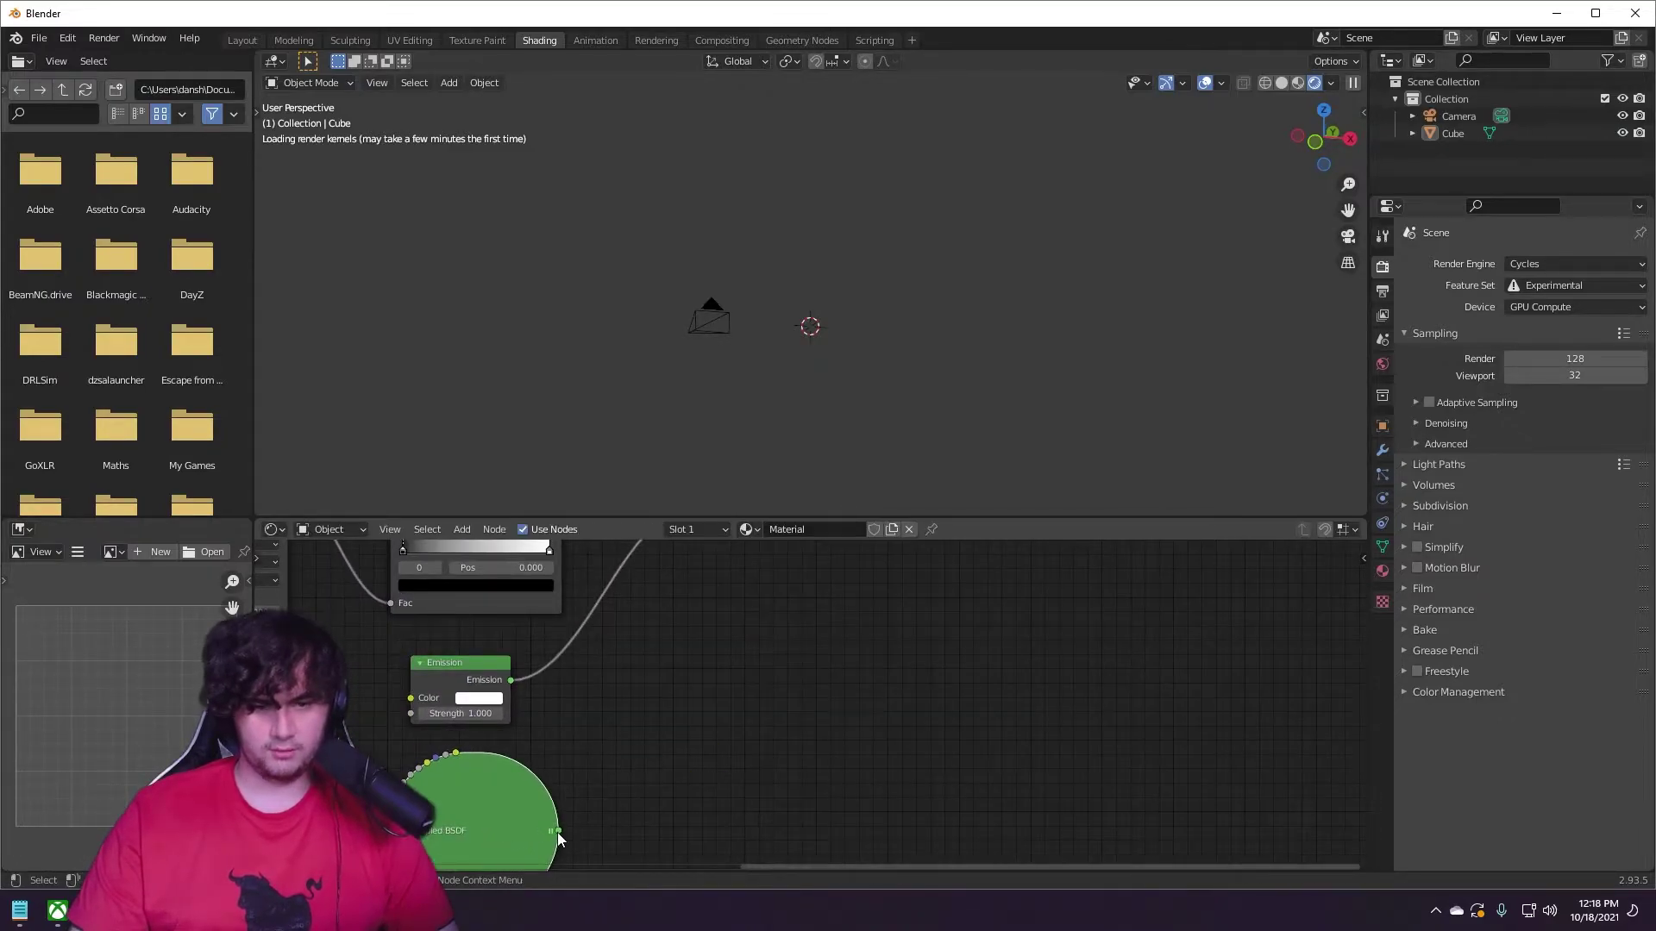
drag(700, 686, 706, 658)
scroll(674, 783, down, 3)
drag(665, 778, 897, 571)
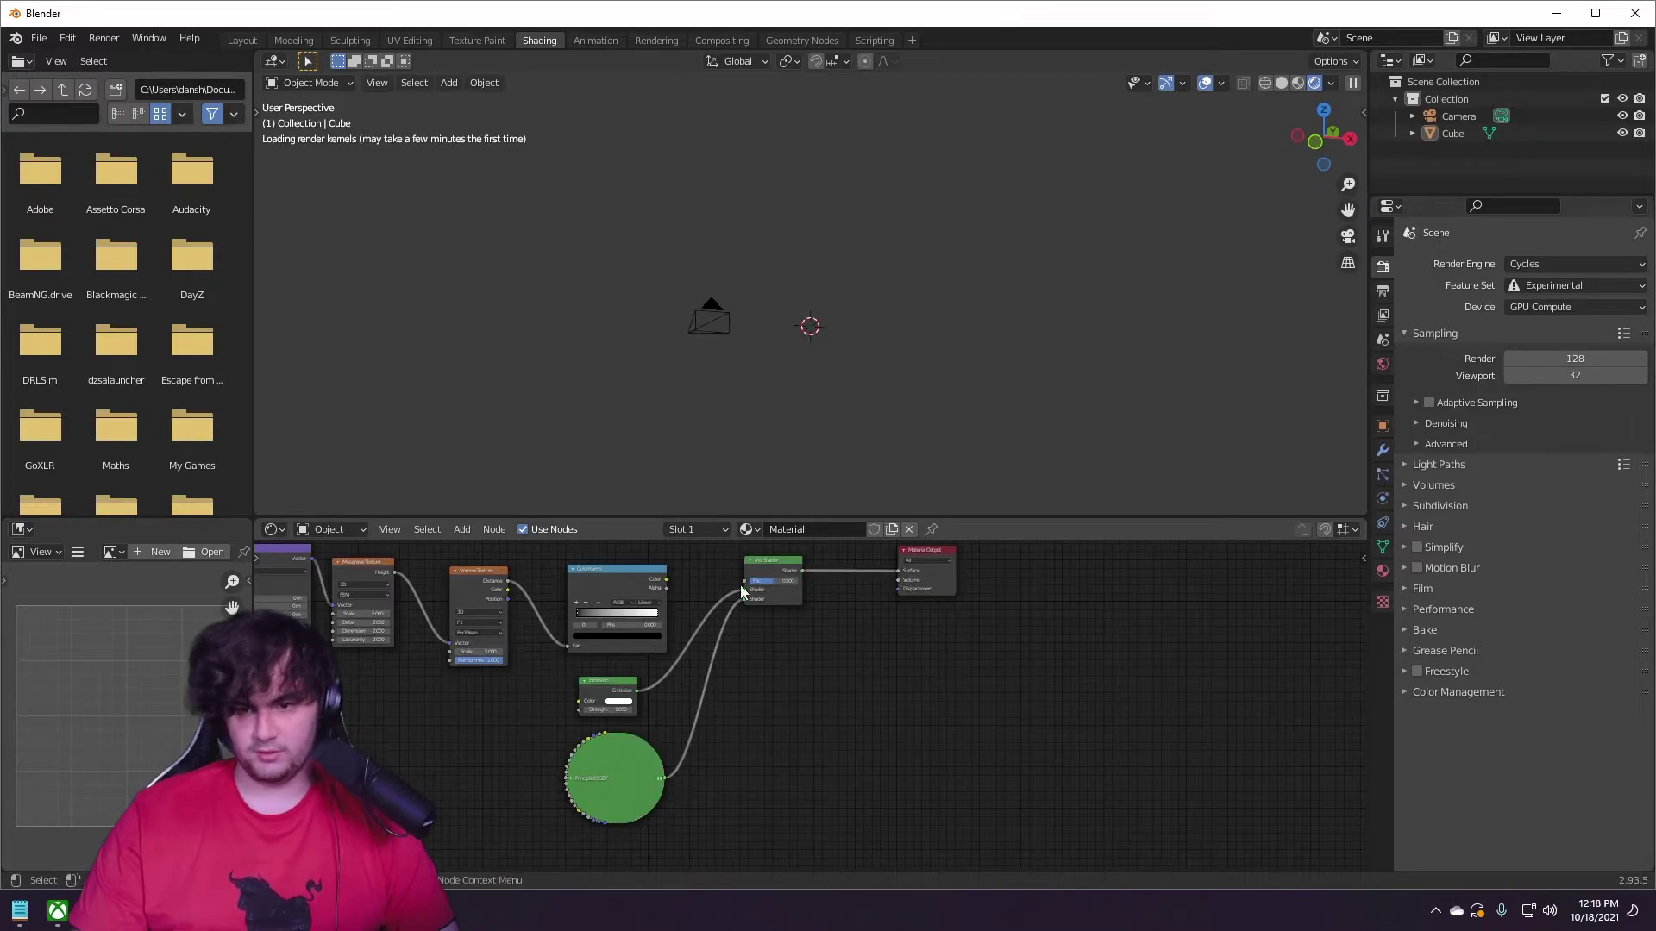
Connect the ColorRamp Color output to the Mix Shader's Fac input.
drag(665, 578, 756, 587)
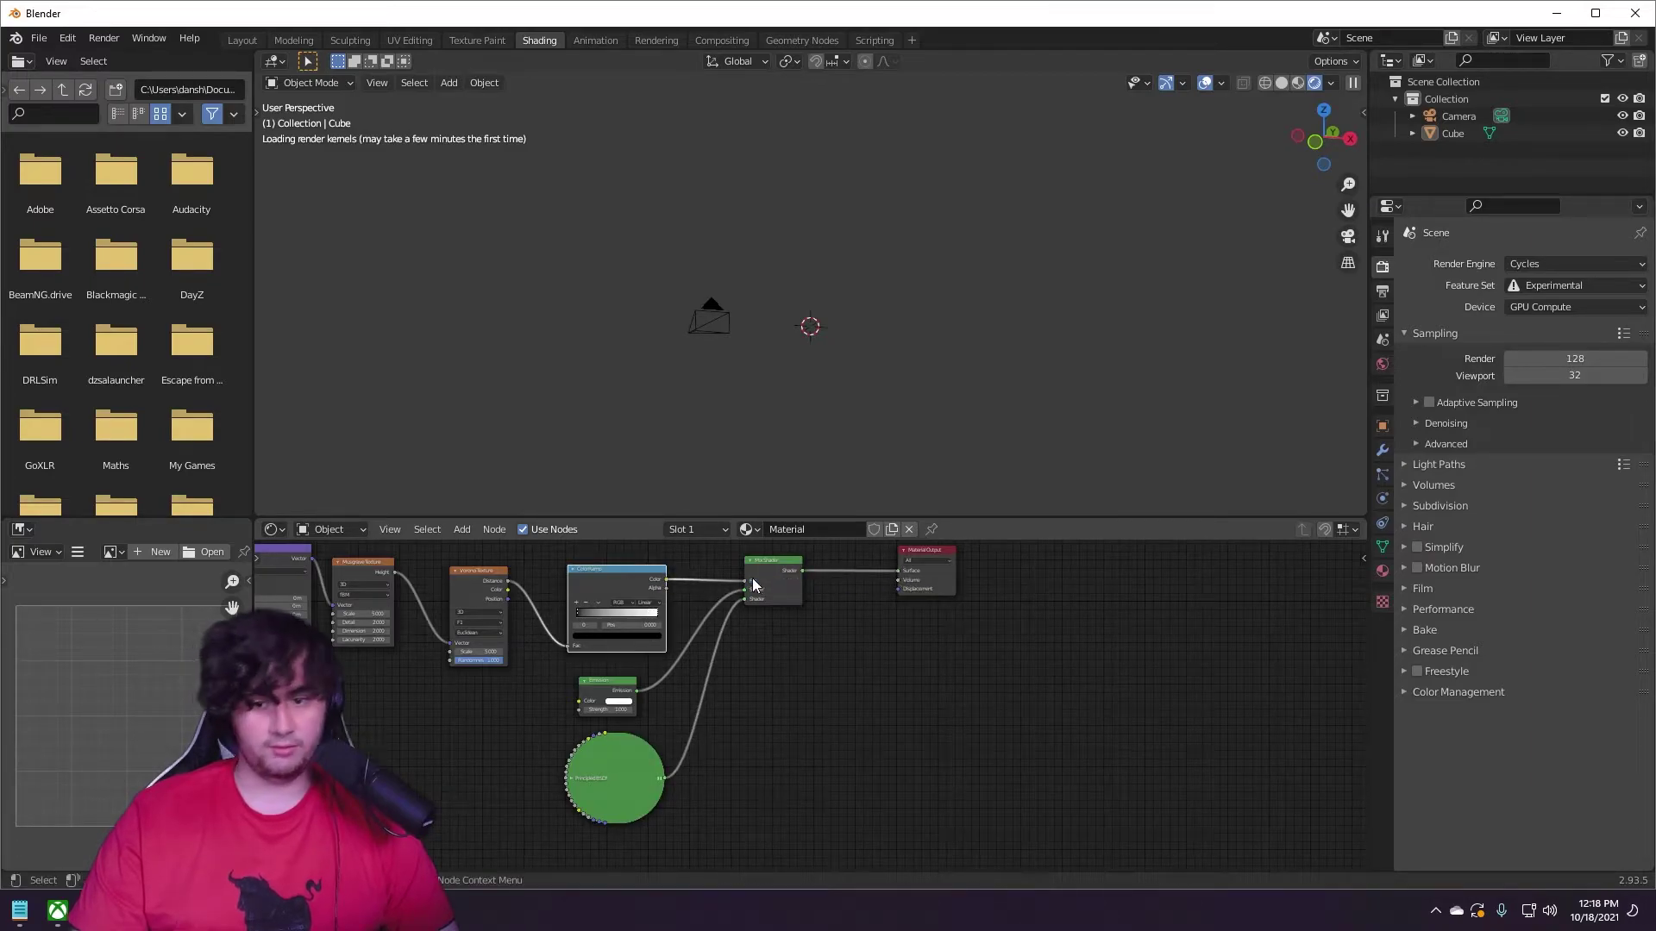
scroll(728, 598, up, 5)
middle_drag(608, 567, 948, 695)
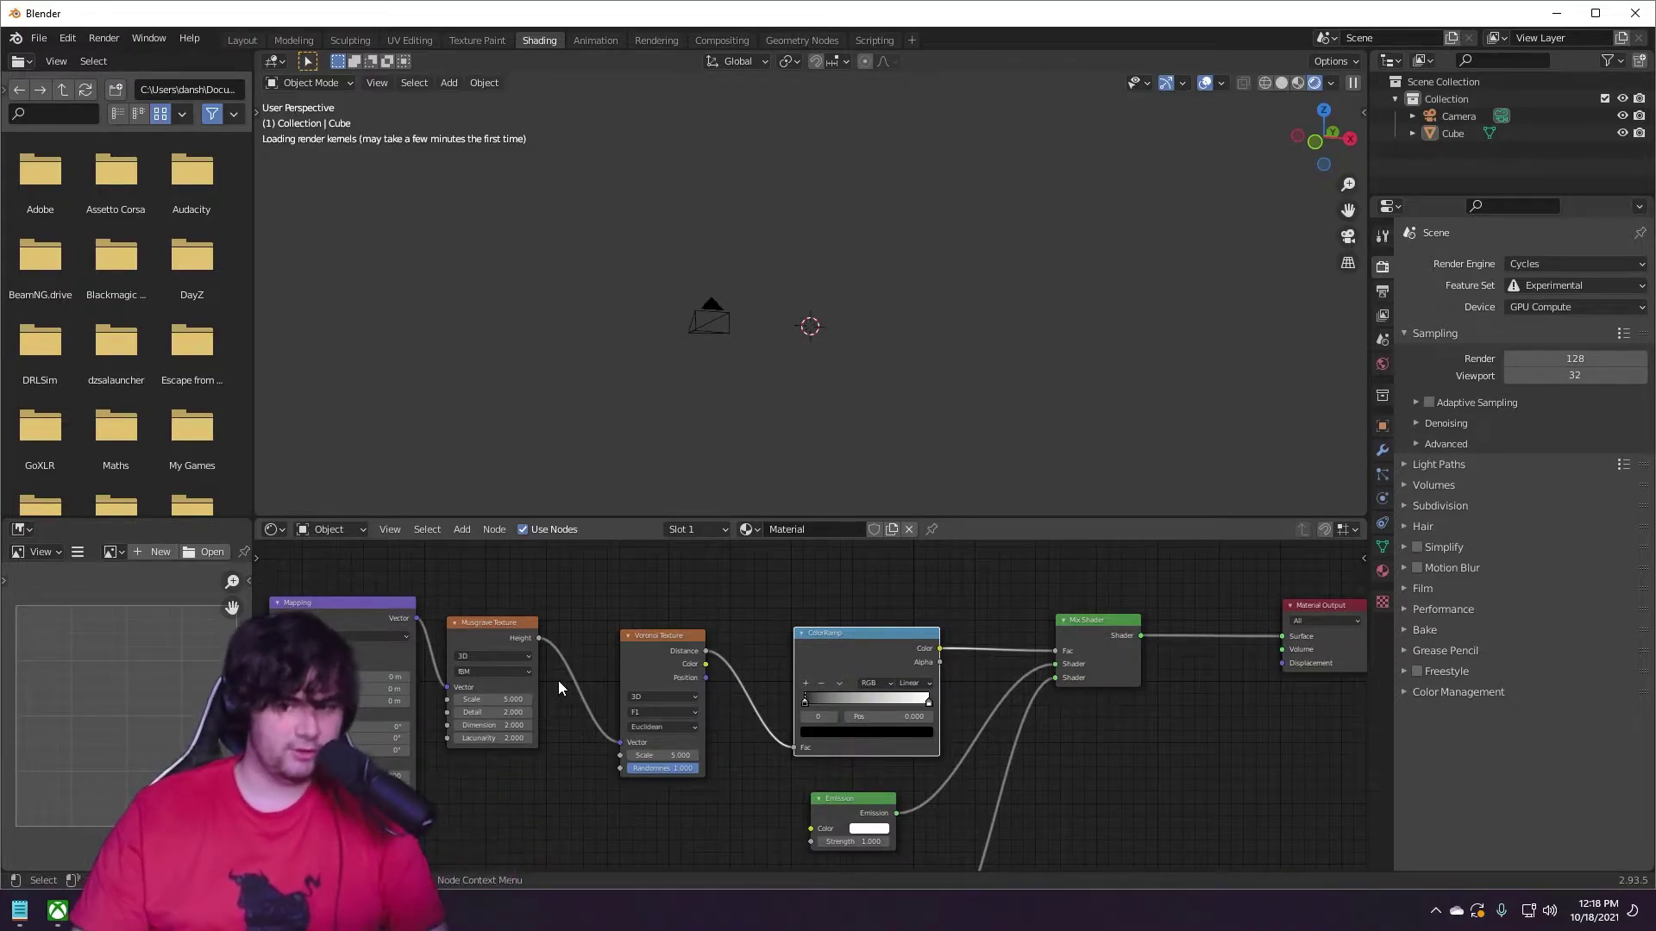
middle_drag(759, 681, 488, 694)
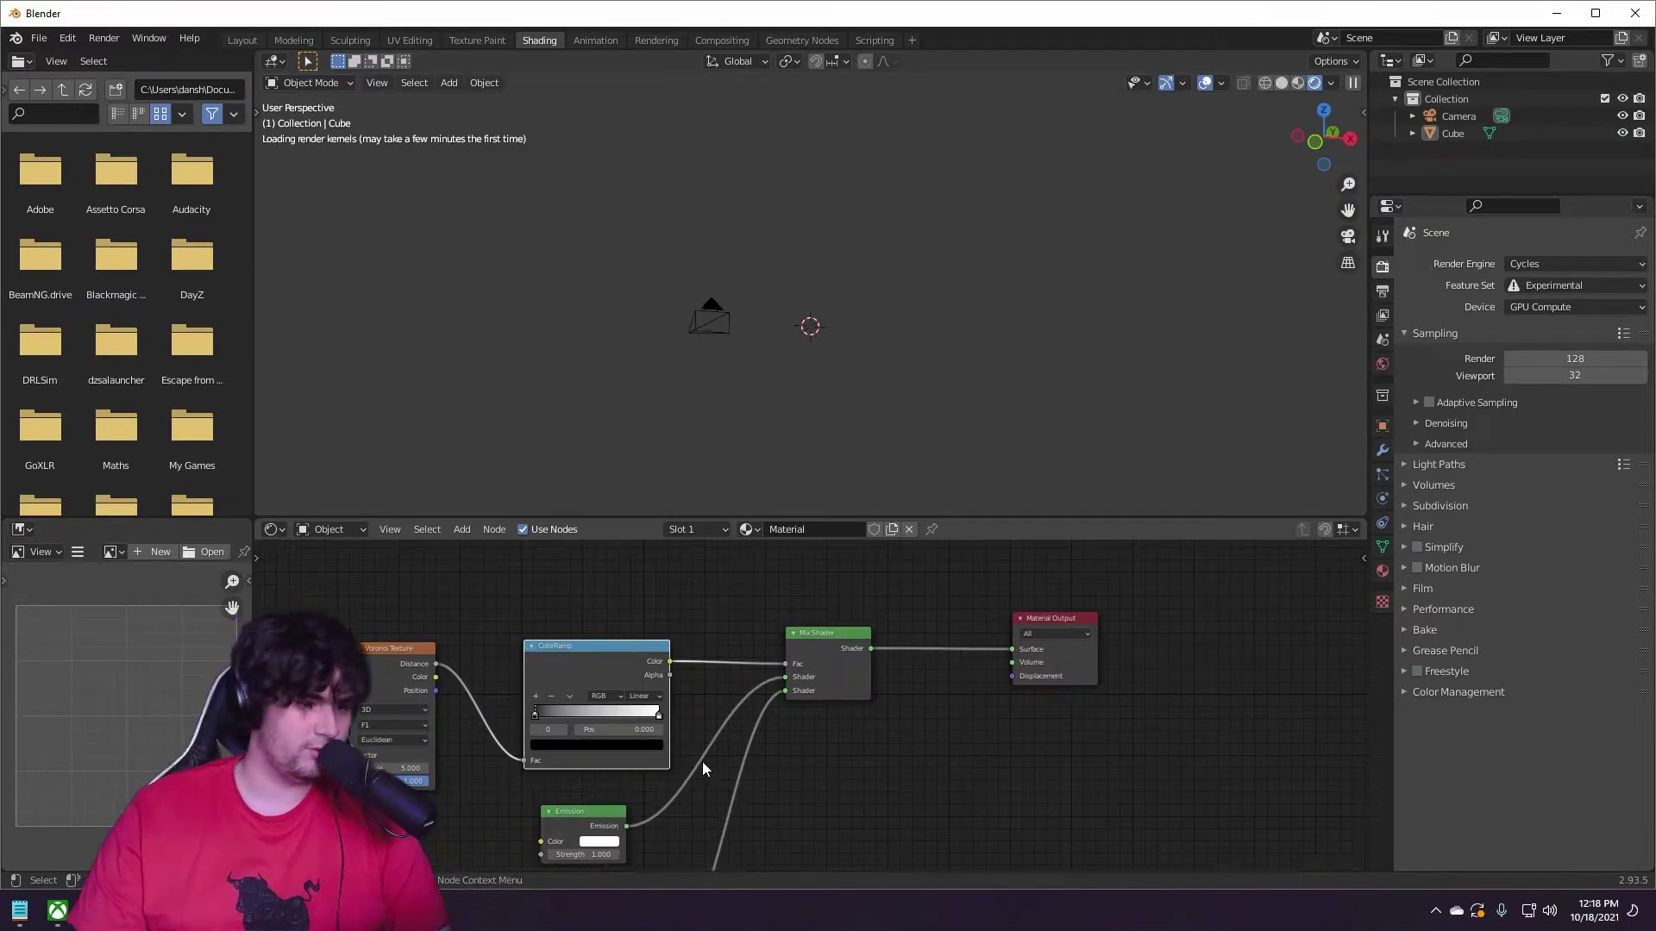
Expand the collapsed Principled BSDF node below the Emission node to show all its settings.
middle_drag(770, 727, 798, 536)
click(554, 764)
middle_drag(790, 795, 777, 677)
click(642, 708)
drag(701, 573, 702, 625)
middle_drag(683, 800, 658, 659)
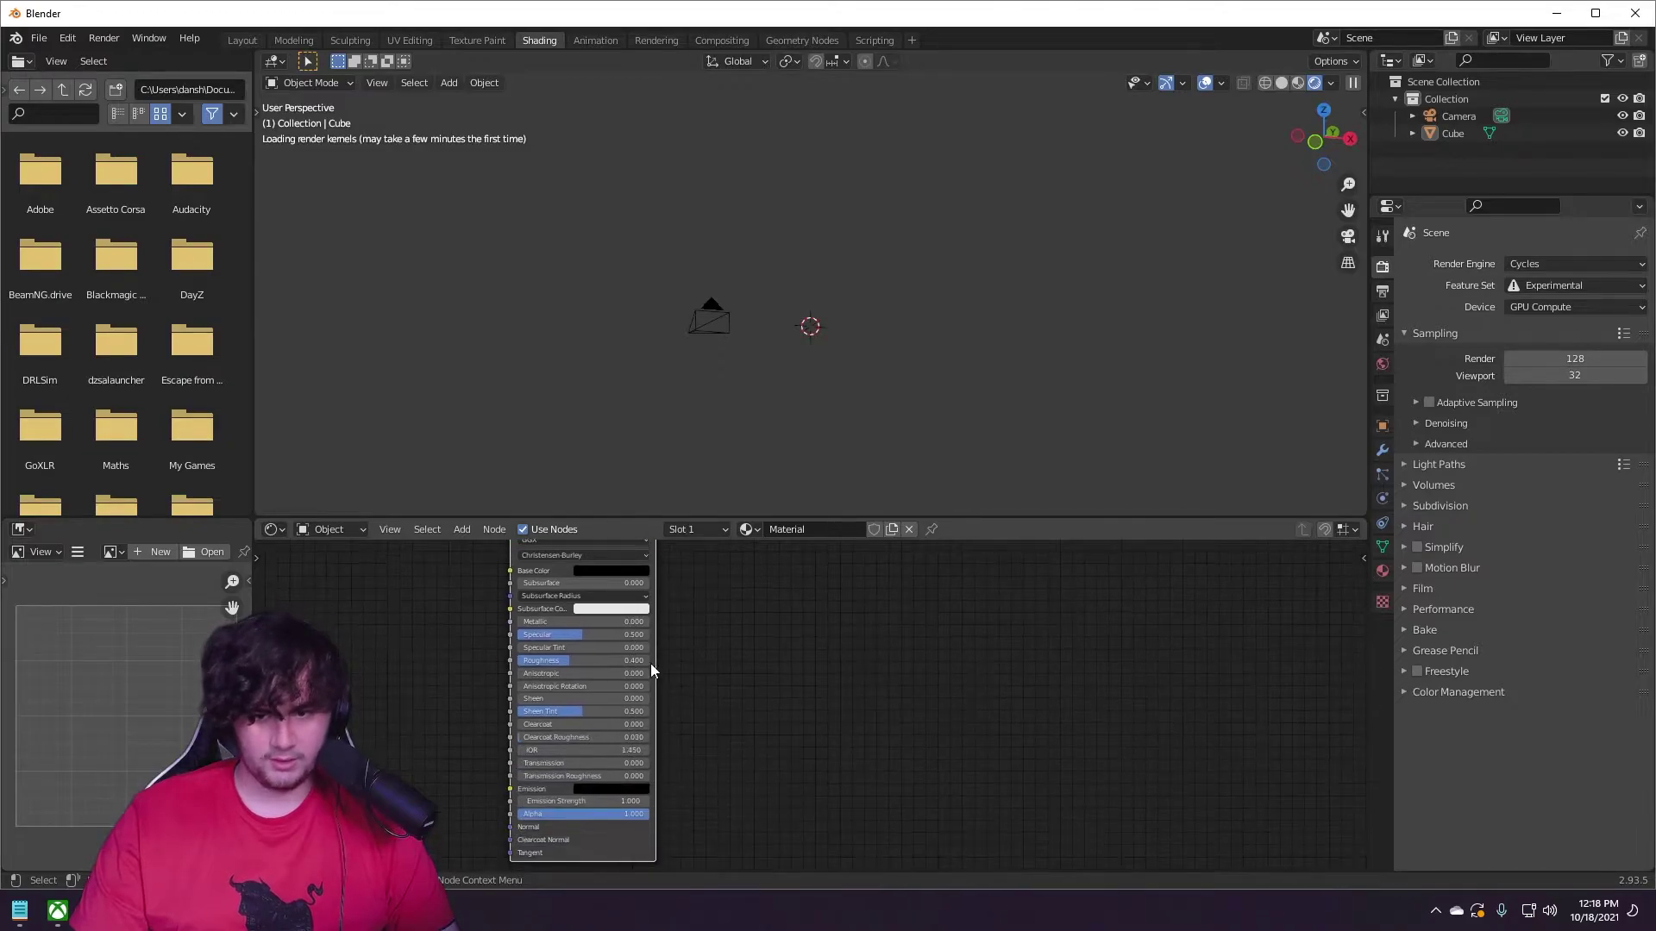
scroll(638, 657, up, 3)
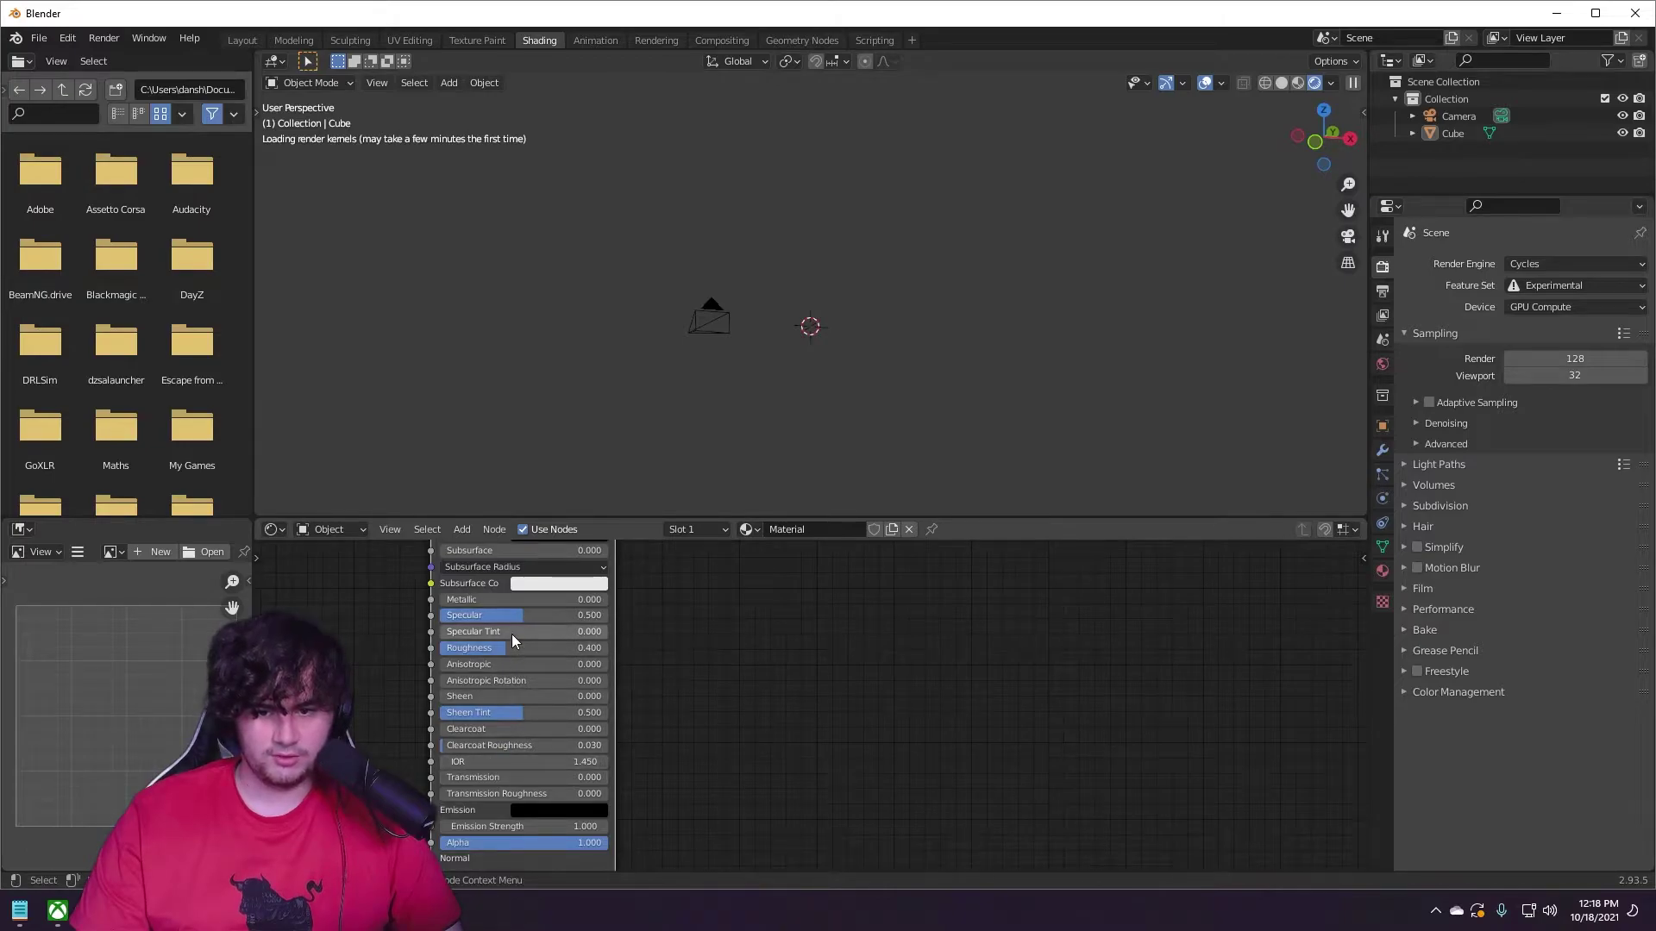
scroll(673, 678, down, 2)
middle_drag(695, 706, 532, 629)
scroll(537, 639, down, 2)
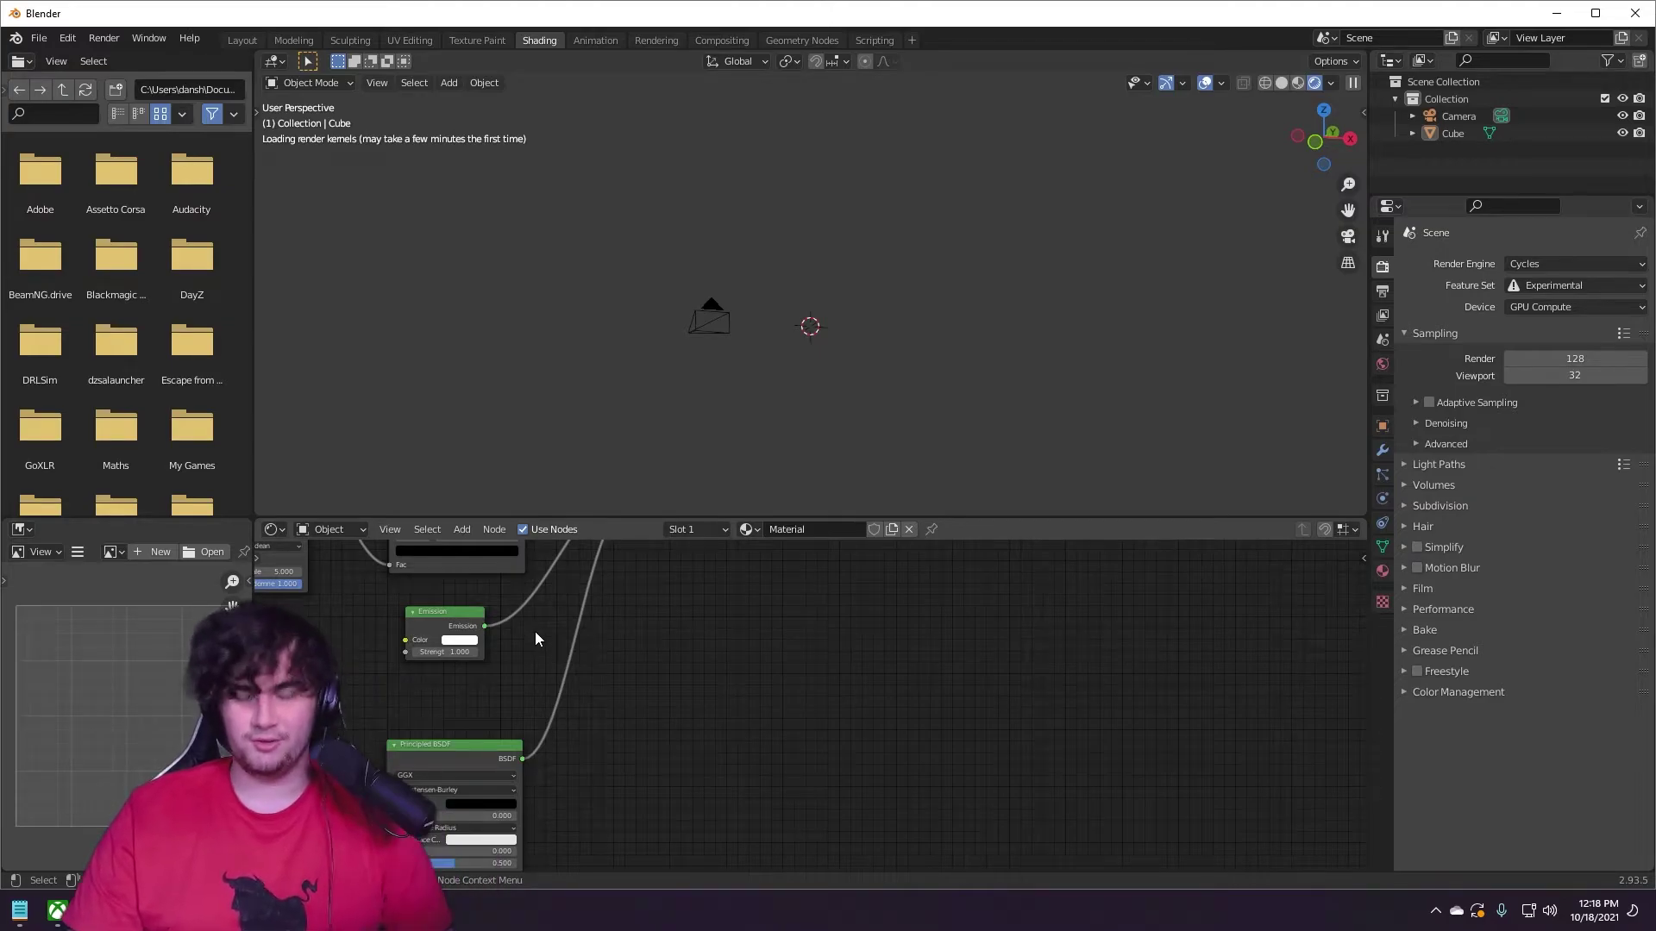
middle_drag(611, 666, 636, 753)
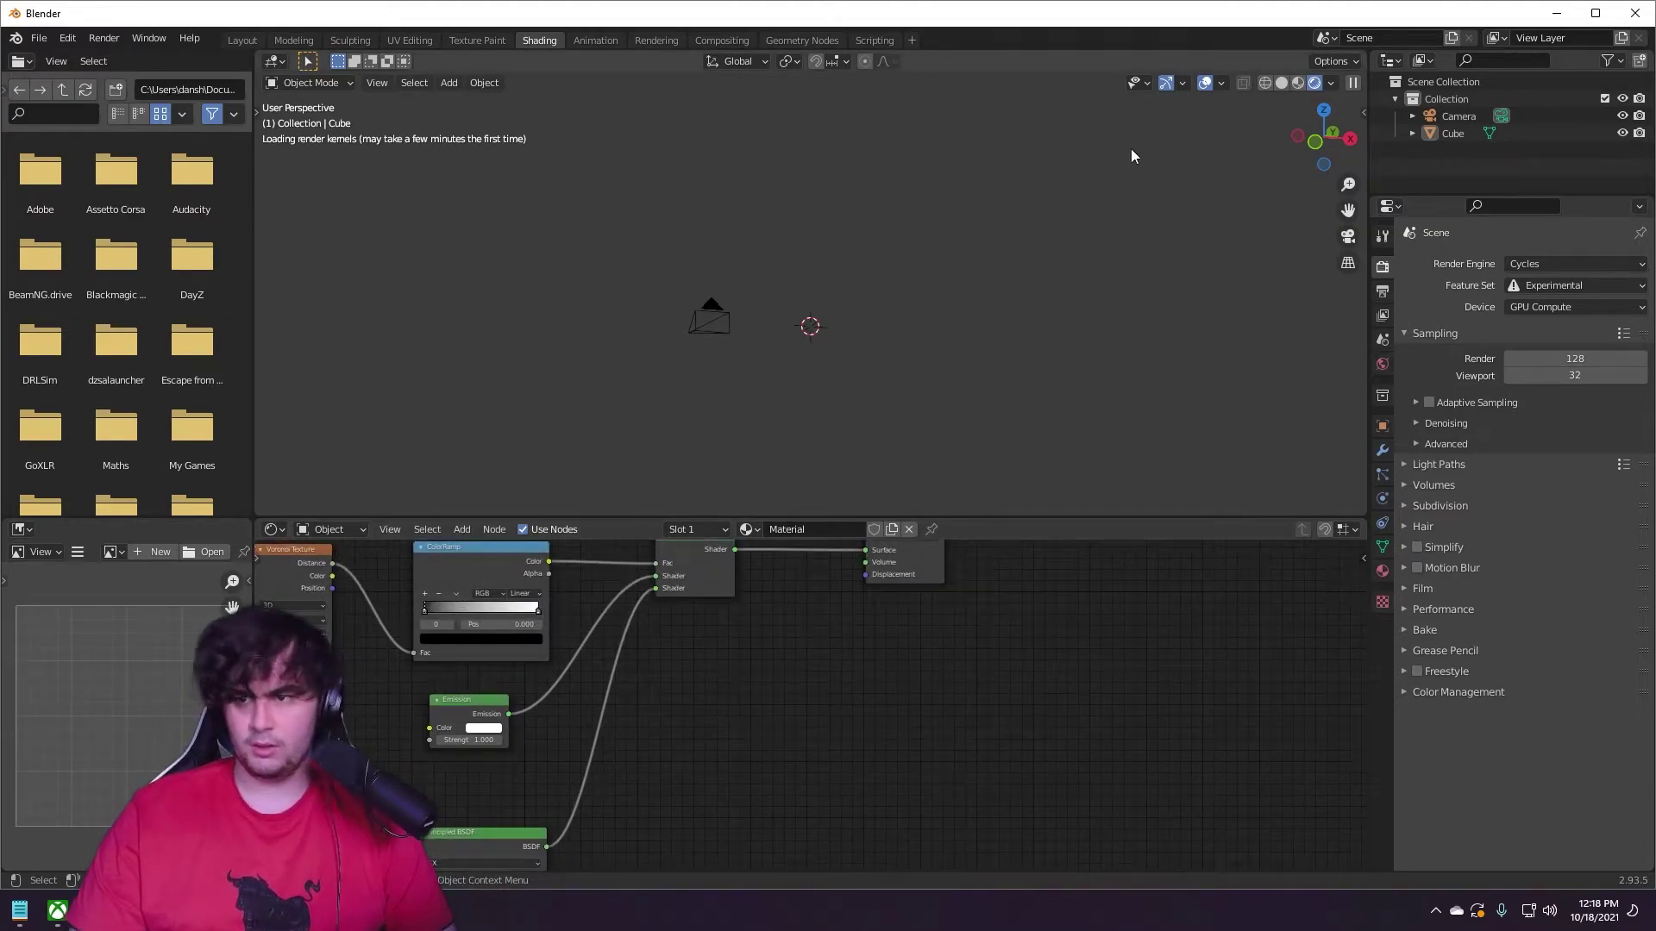
middle_drag(928, 236, 981, 237)
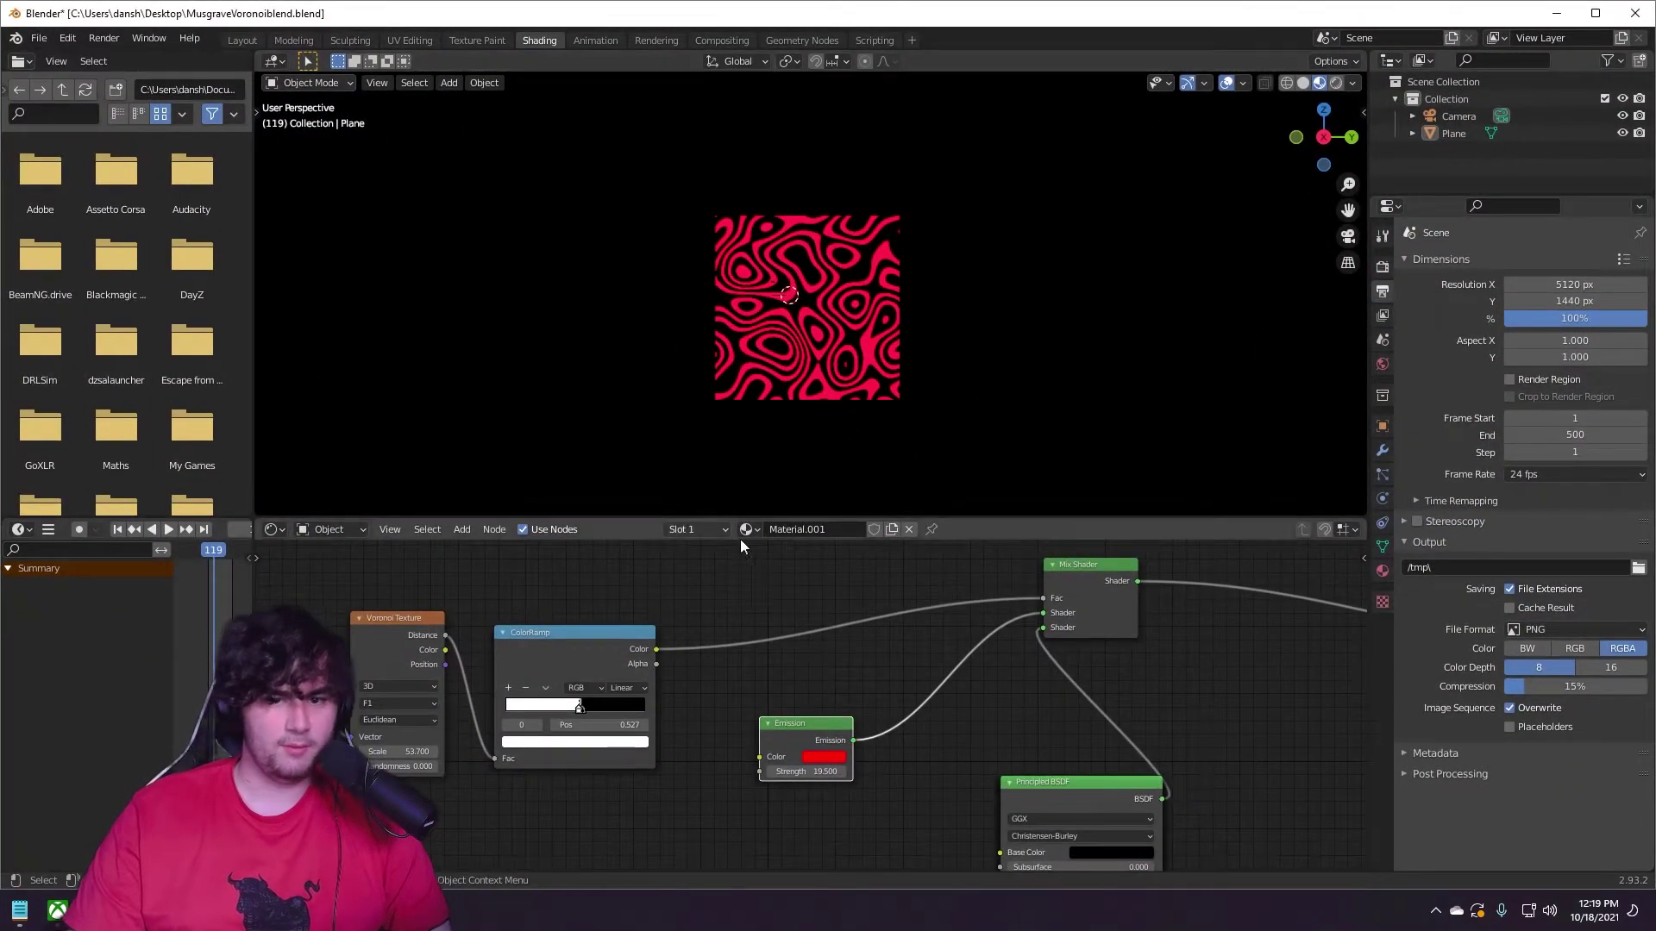
Reposition the Emission node slightly higher and closer to the Mix Shader, leaving room beneath it.
scroll(845, 690, down, 3)
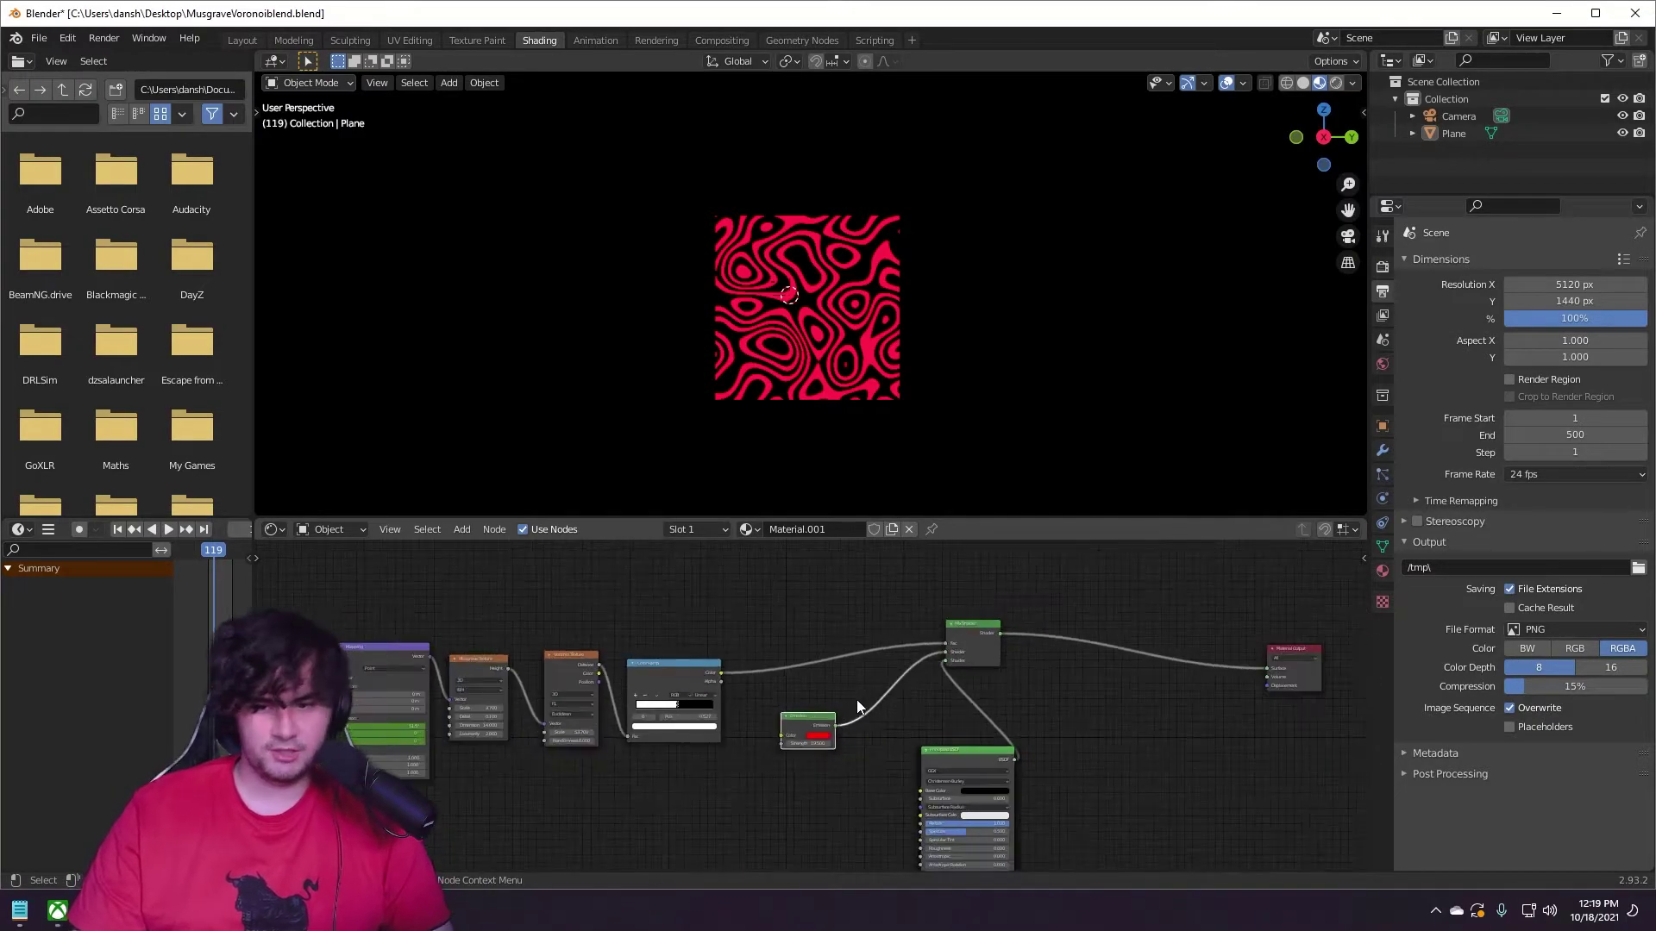
middle_drag(858, 702, 789, 582)
drag(742, 595, 721, 635)
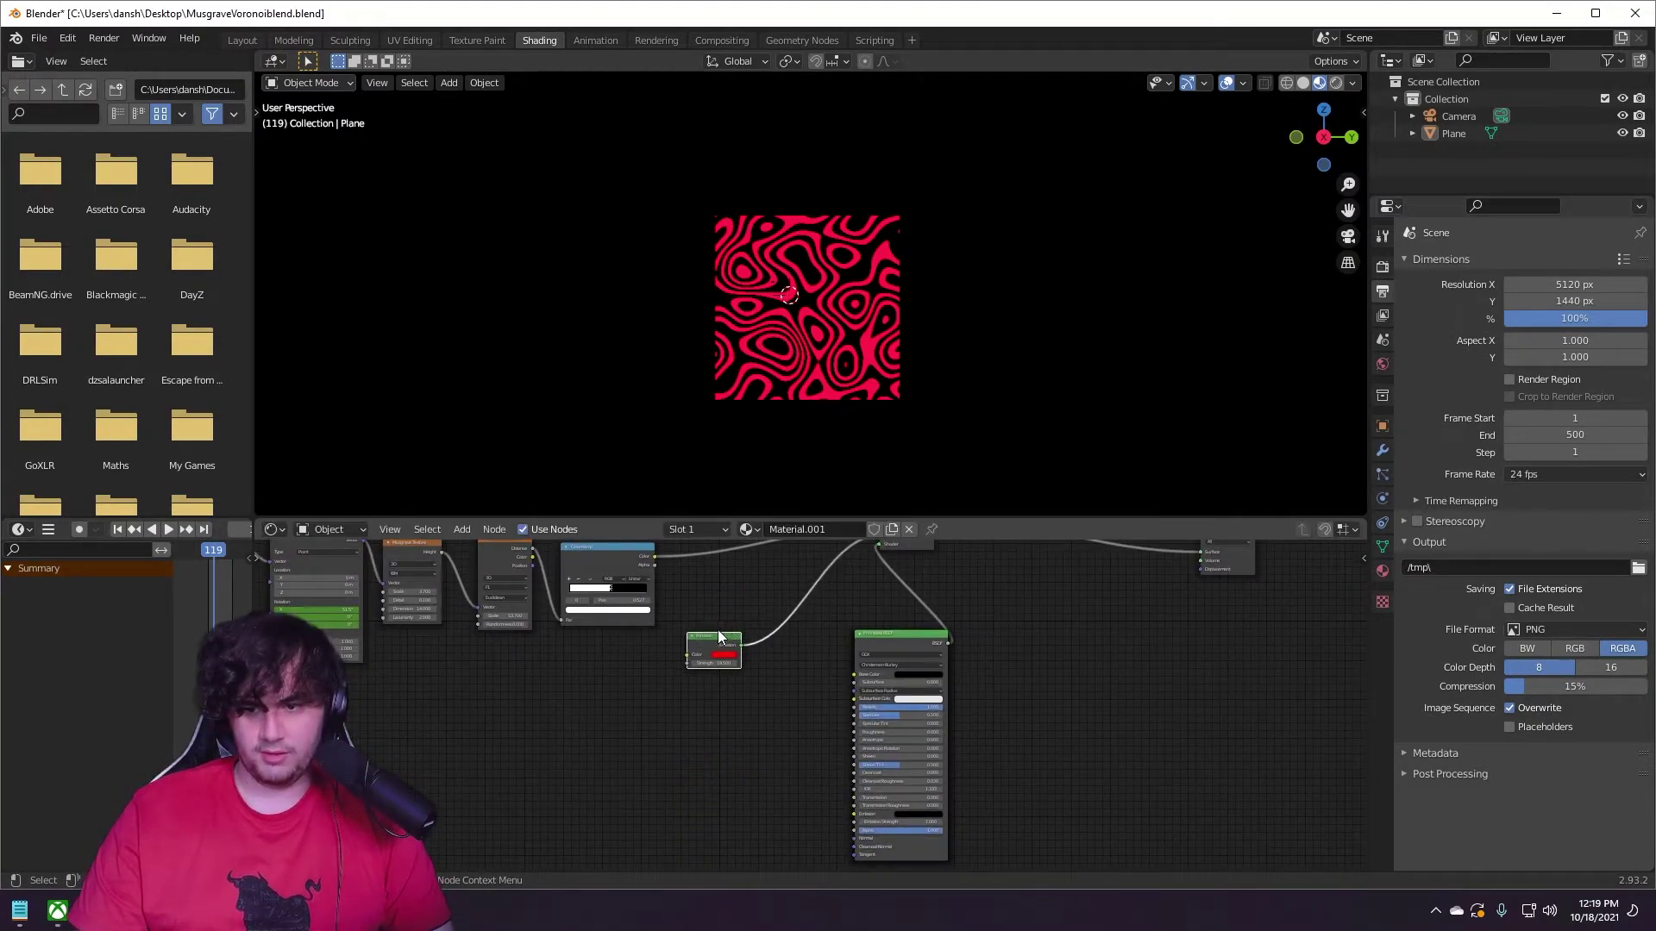
drag(745, 570, 743, 575)
click(758, 582)
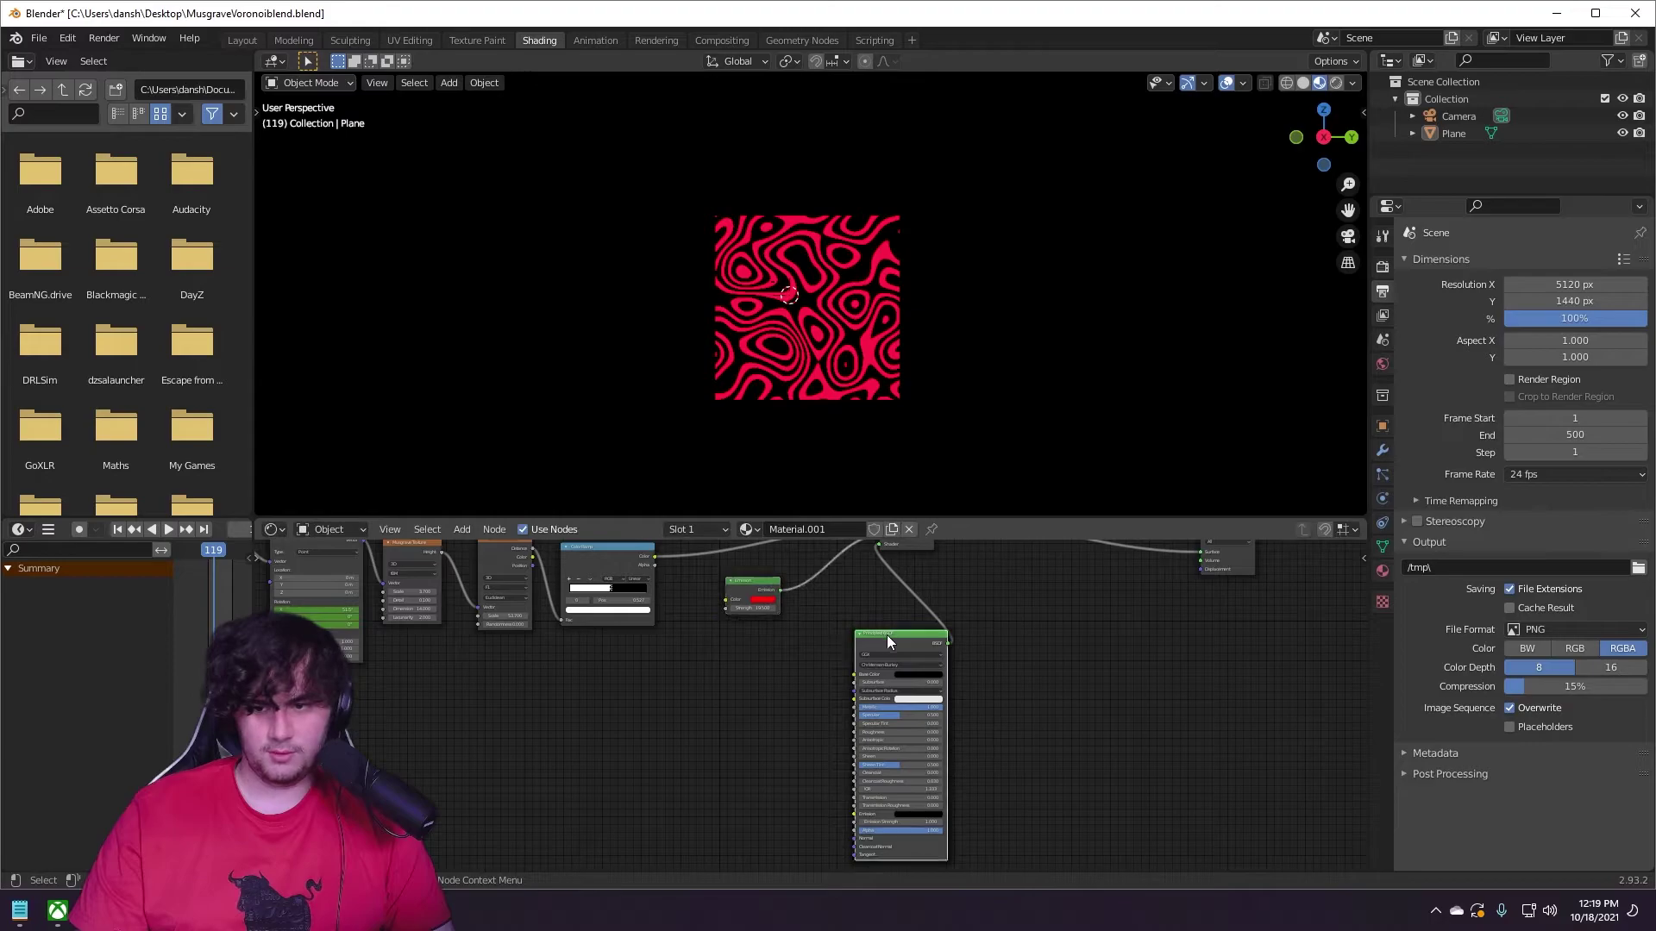
click(887, 642)
key(shift+d)
click(809, 638)
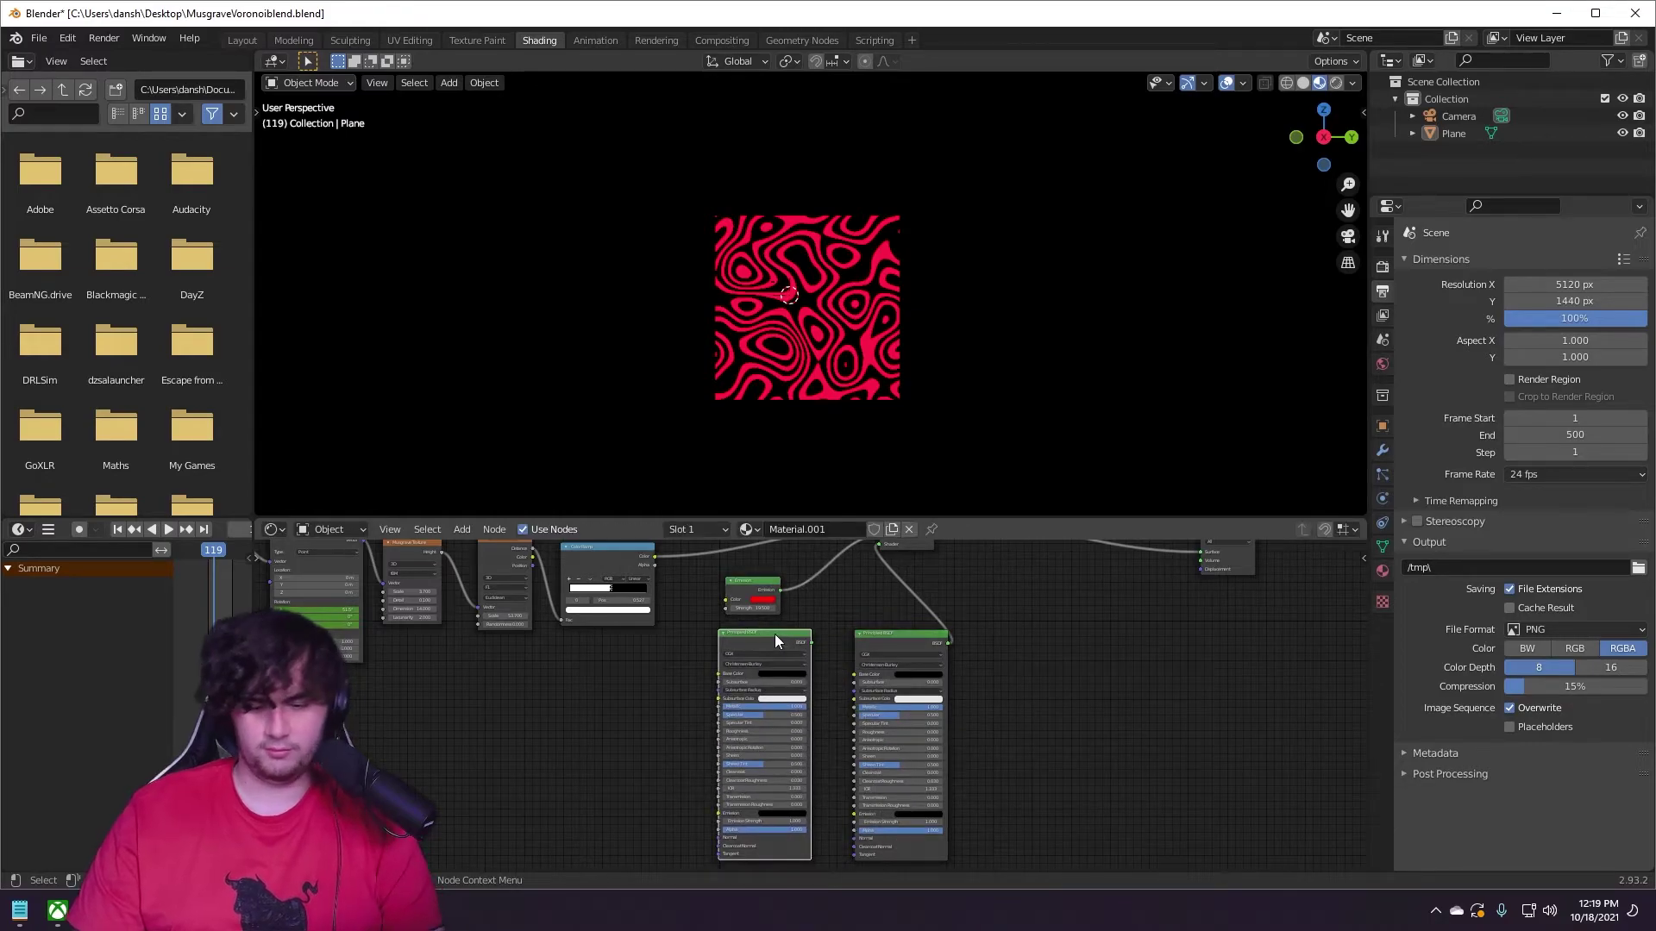
key(x)
Move the Principled BSDF directly beneath the Emission node and bring the Material Output next to the Mix Shader.
drag(871, 632, 721, 632)
middle_drag(916, 640, 814, 710)
drag(1114, 598, 868, 569)
Inspect the Principled BSDF settings up close and try lowering its IOR to 0.333.
scroll(742, 705, up, 2)
scroll(742, 705, up, 1)
middle_drag(700, 689, 538, 474)
middle_drag(888, 676, 887, 741)
scroll(797, 713, up, 5)
scroll(785, 344, up, 8)
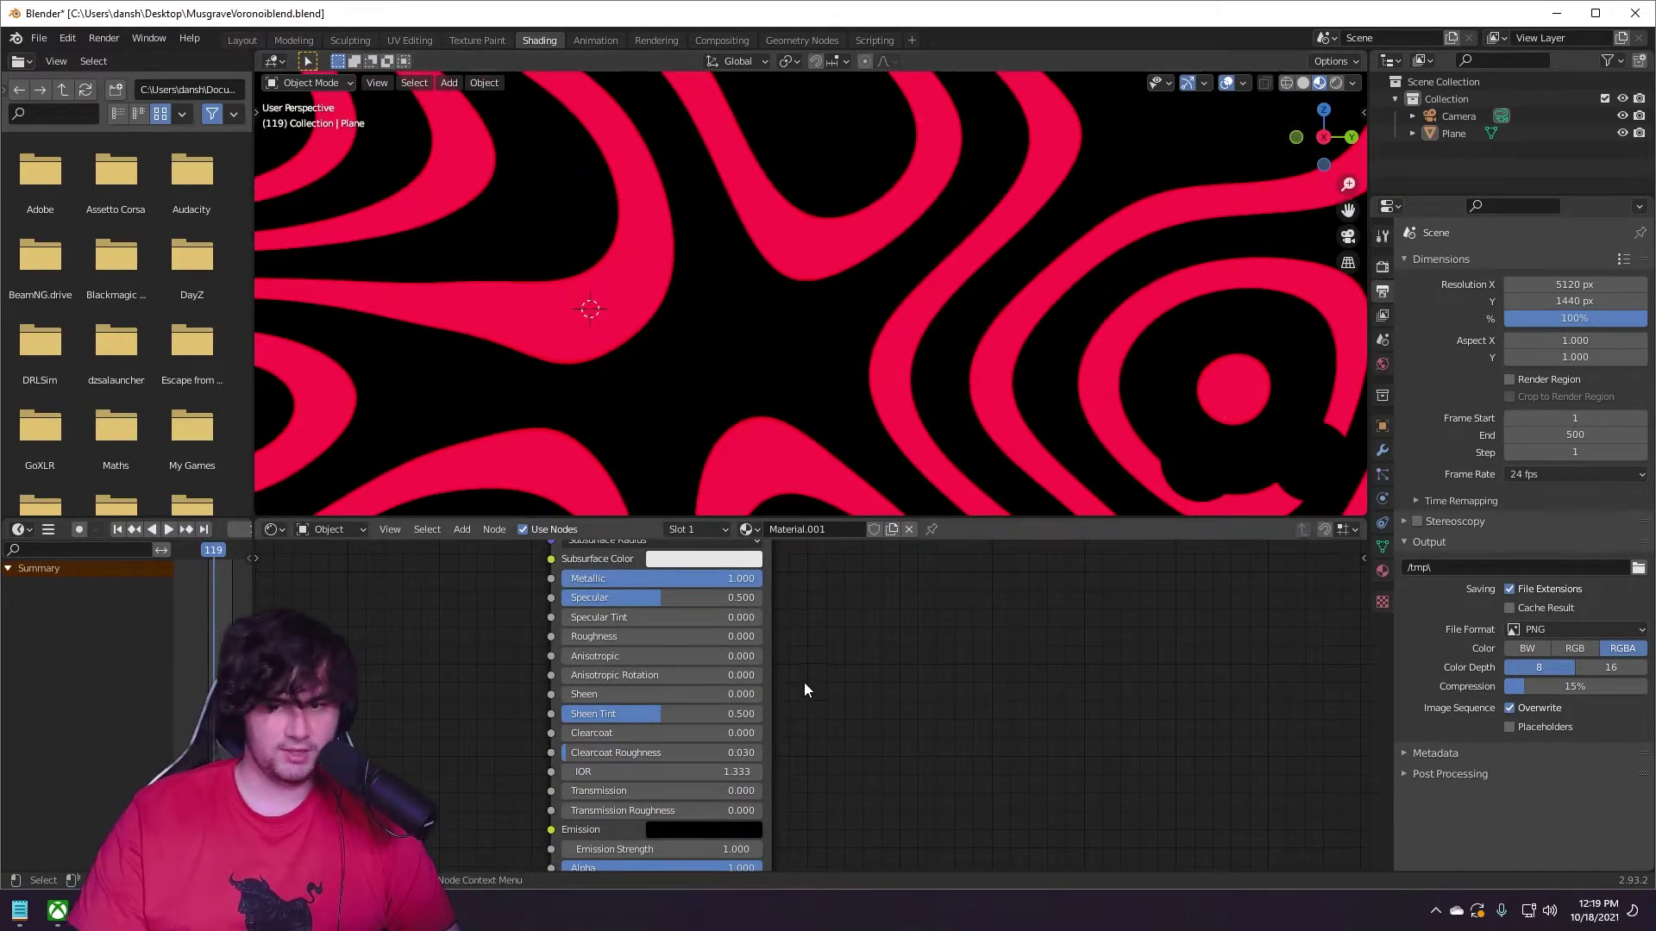
middle_drag(803, 683, 827, 672)
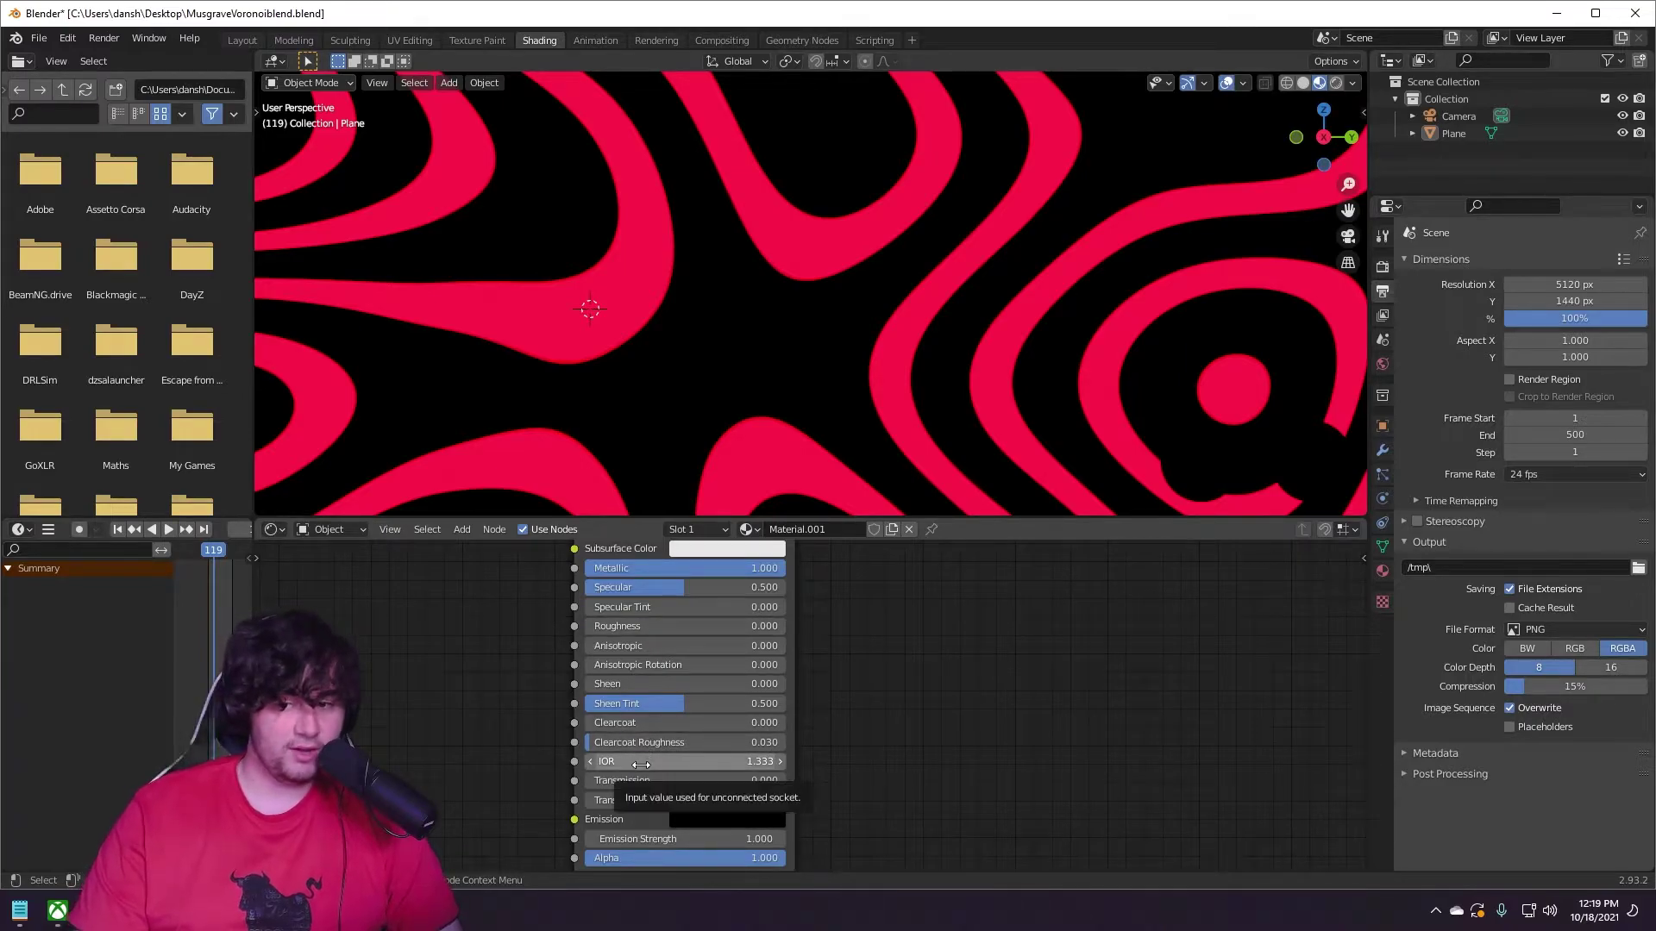
drag(640, 758, 606, 758)
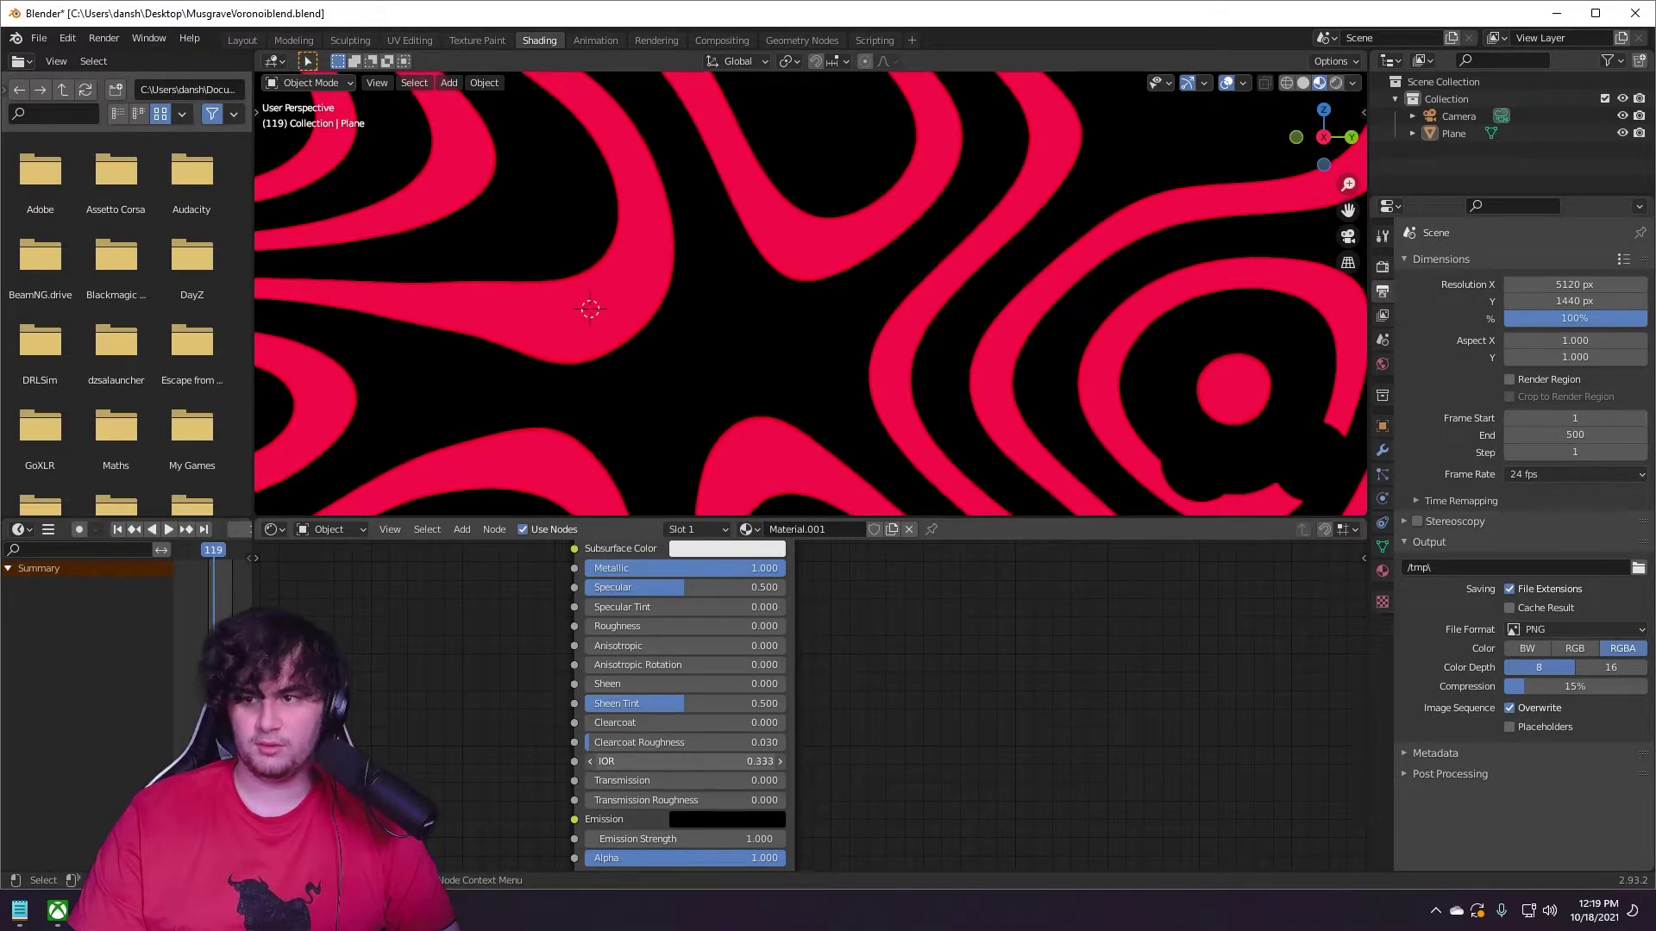
right_click(640, 762)
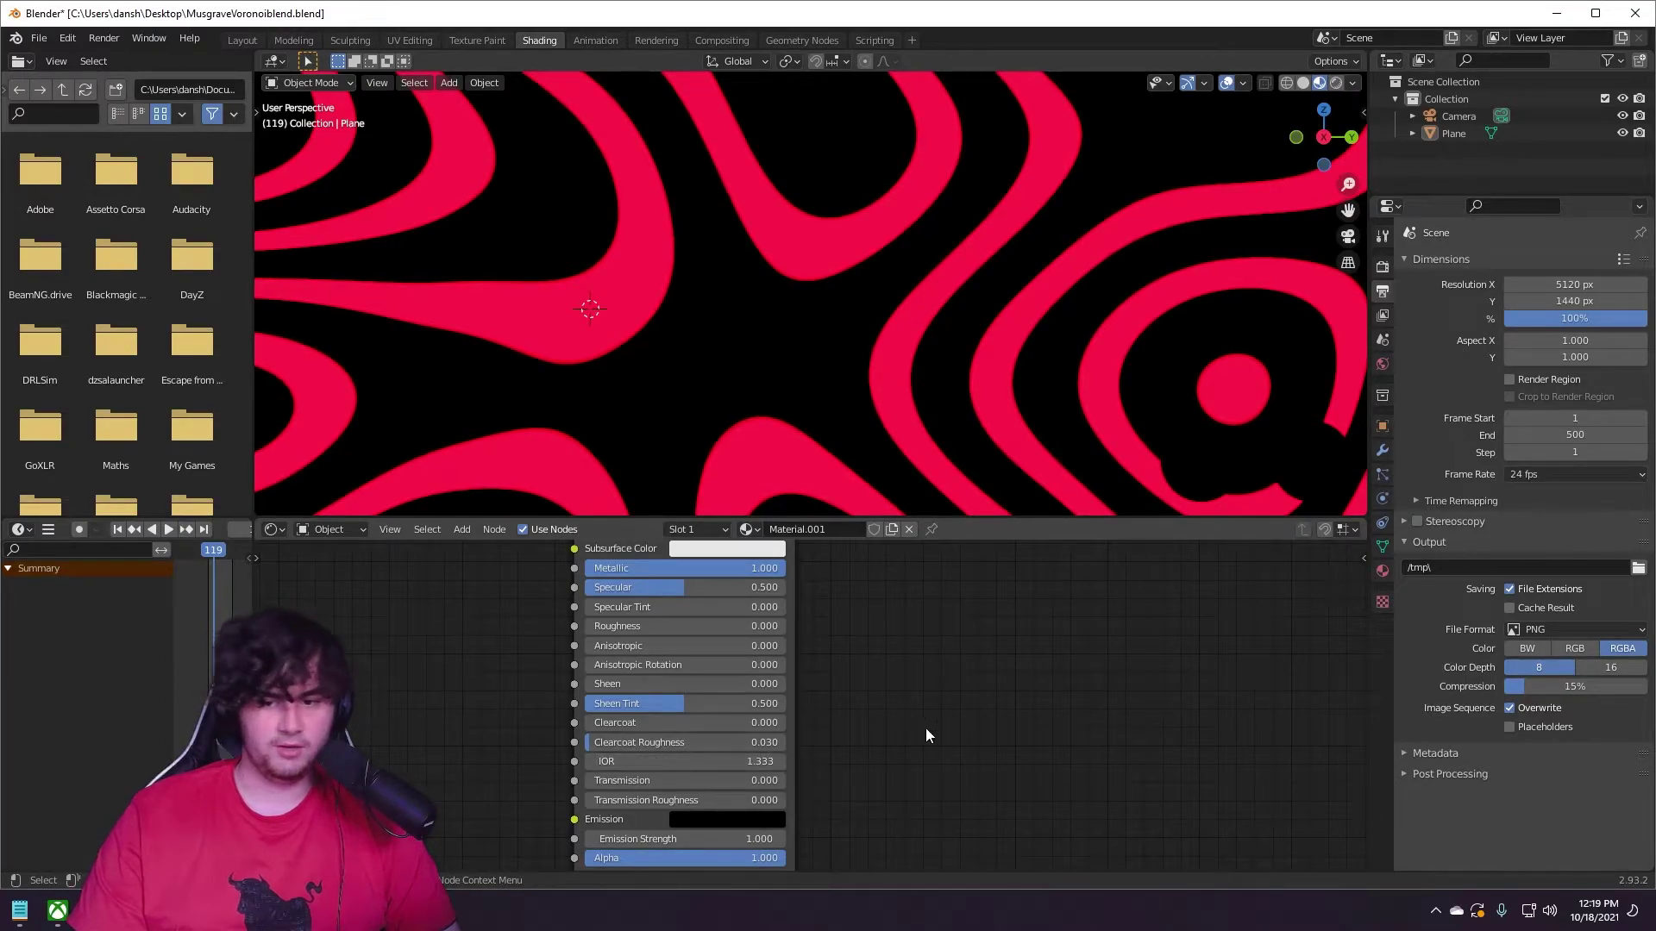
Play the animation briefly to preview how the pattern flows with the animated Mapping rotation.
middle_drag(466, 638, 533, 659)
scroll(533, 659, down, 13)
scroll(784, 747, up, 5)
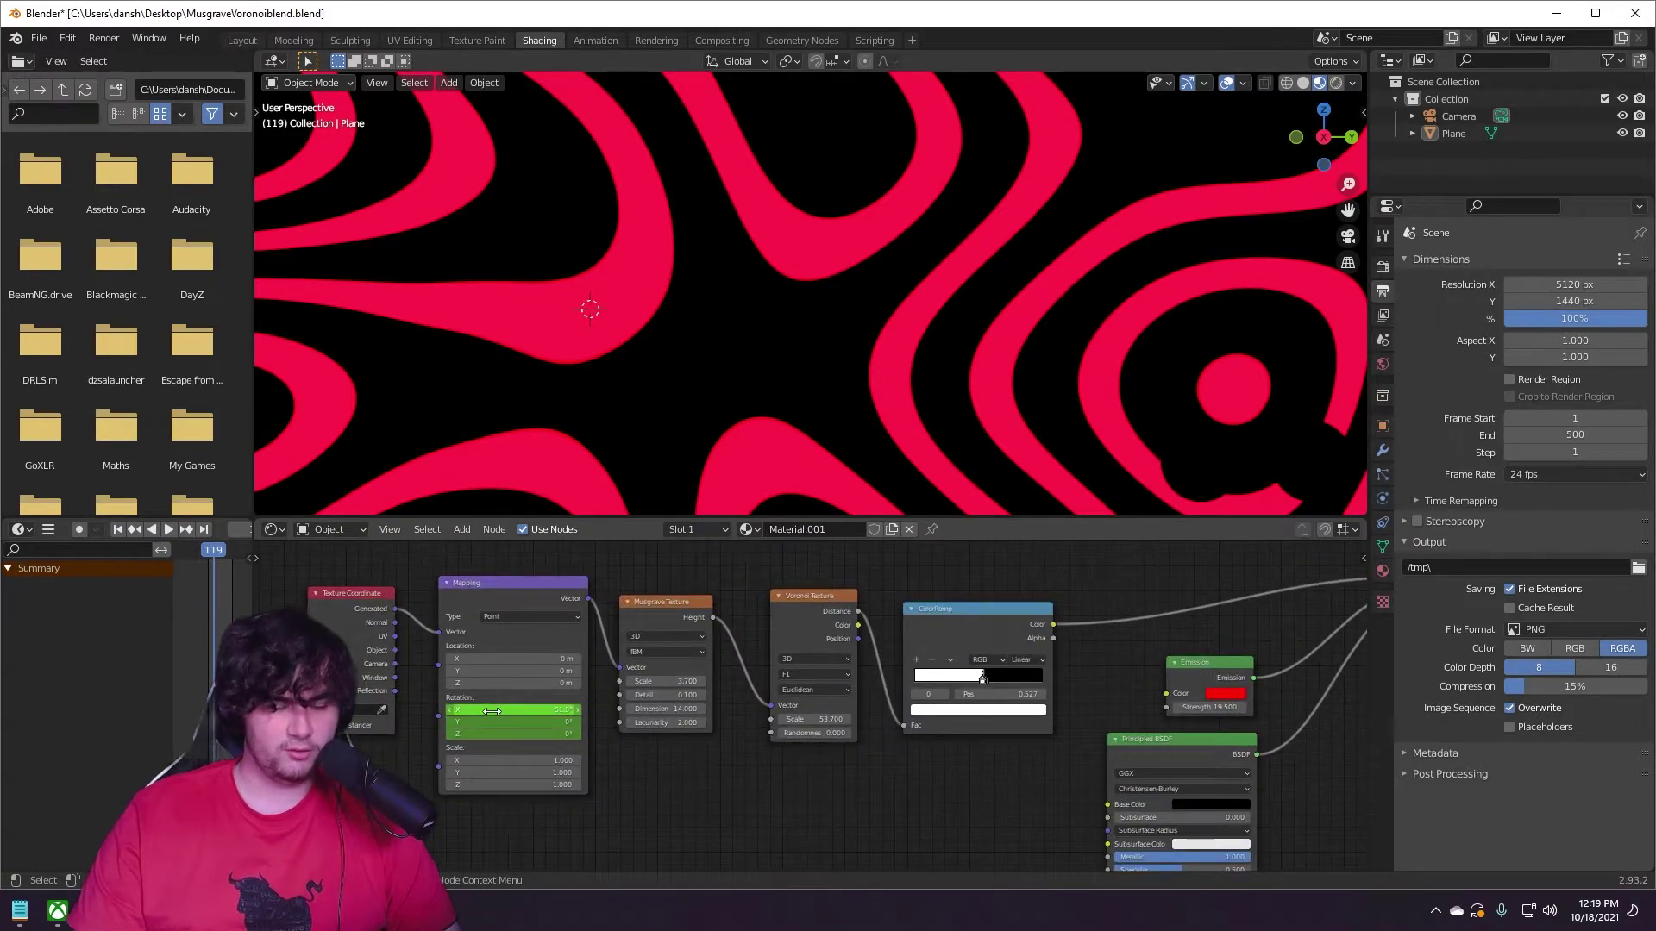
key(space)
key(space)
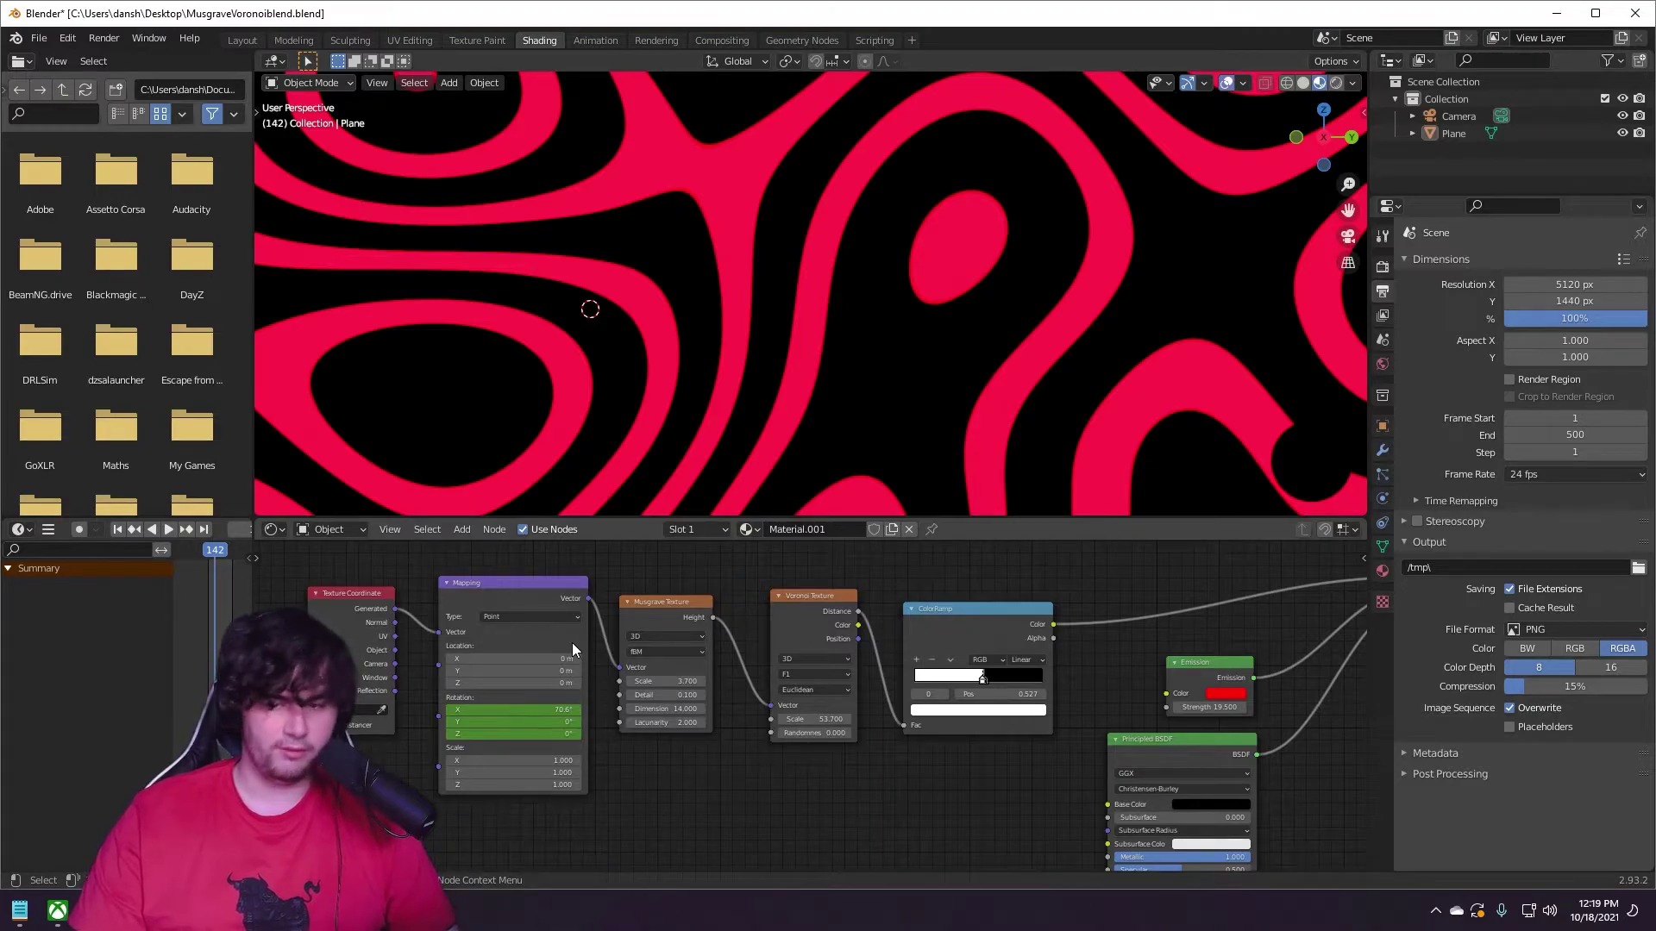
Try a different Scale value on the Musgrave Texture while viewing the whole plane.
scroll(699, 728, up, 4)
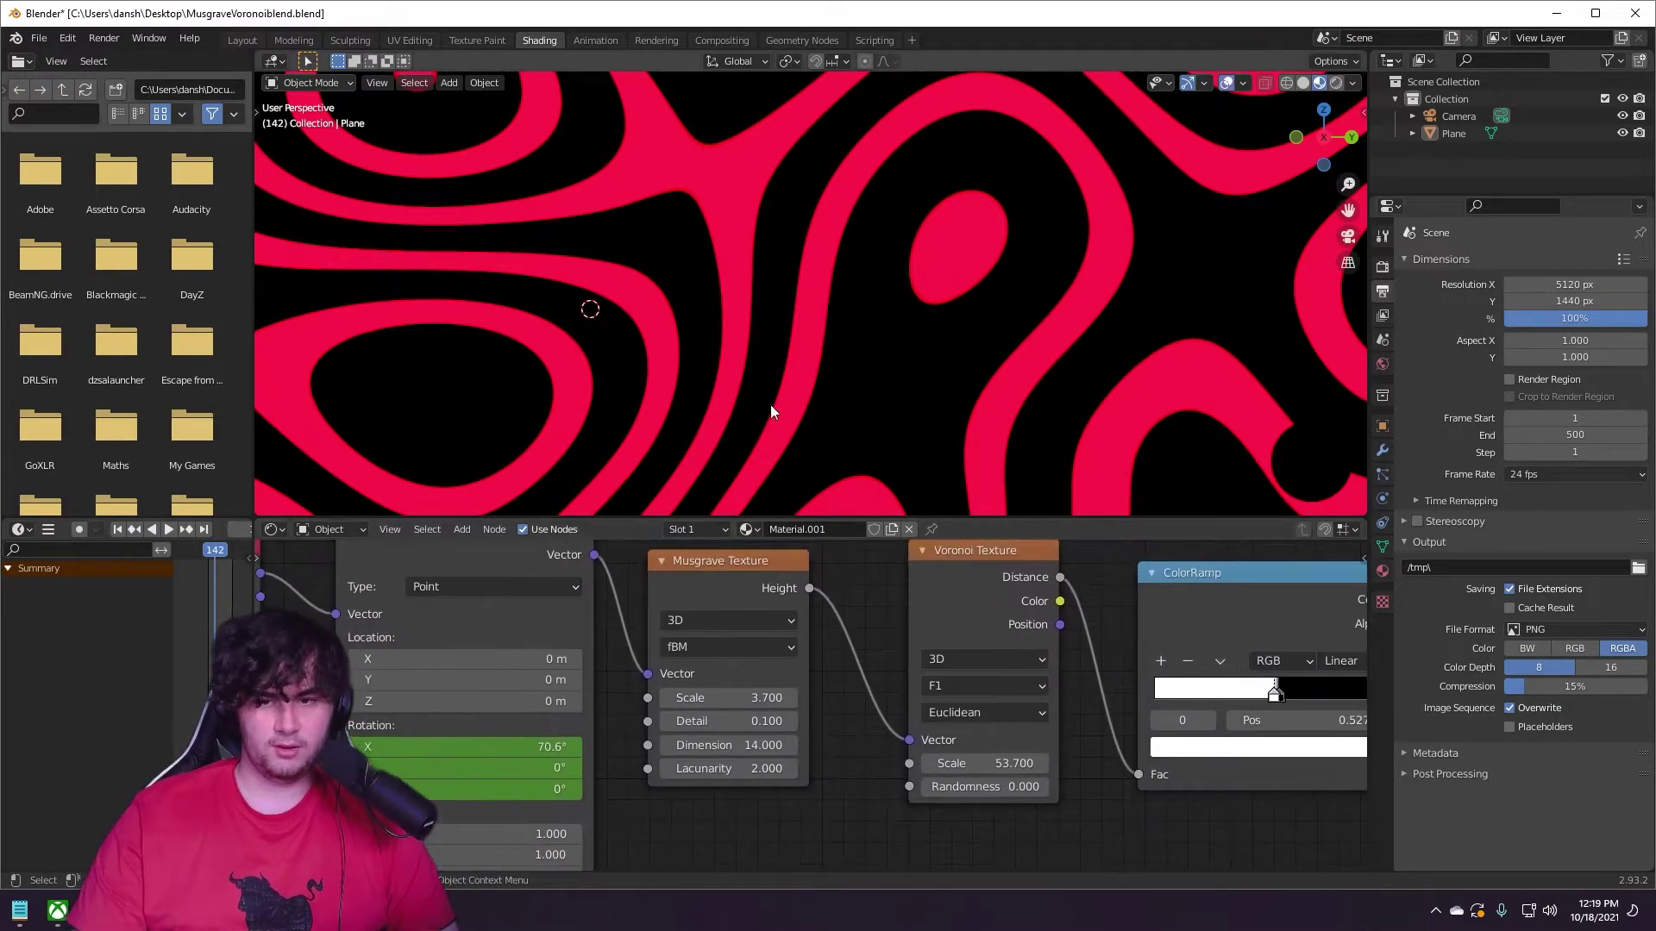
scroll(773, 371, down, 6)
scroll(781, 317, down, 2)
middle_drag(804, 817, 711, 791)
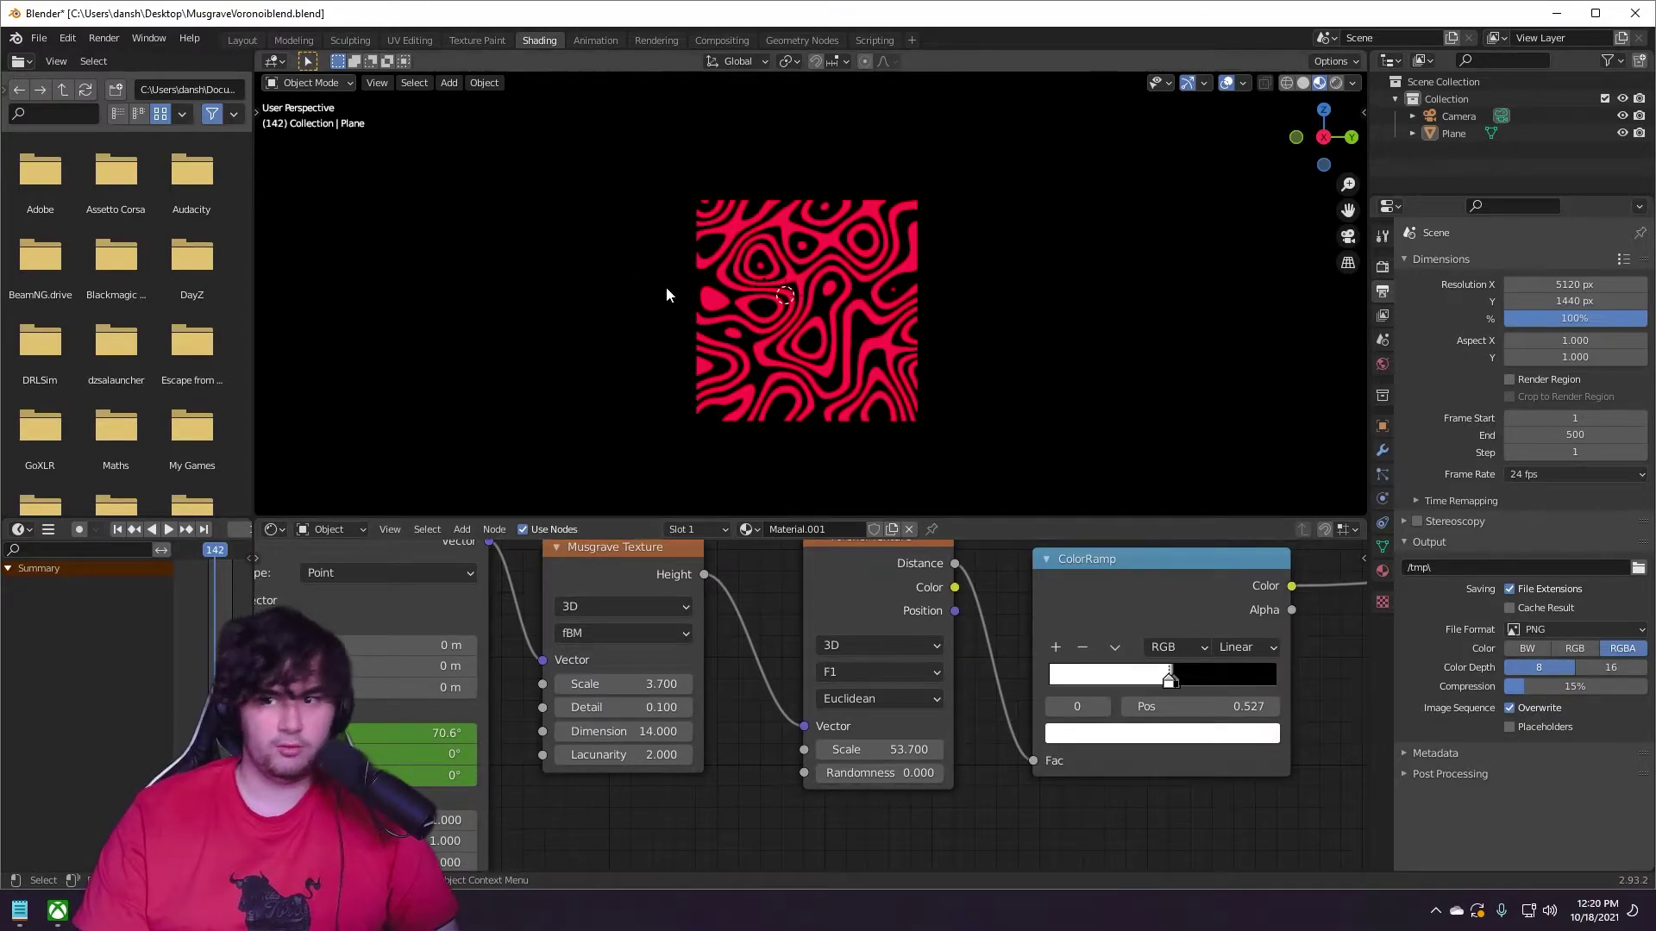
drag(619, 683, 700, 684)
right_click(618, 684)
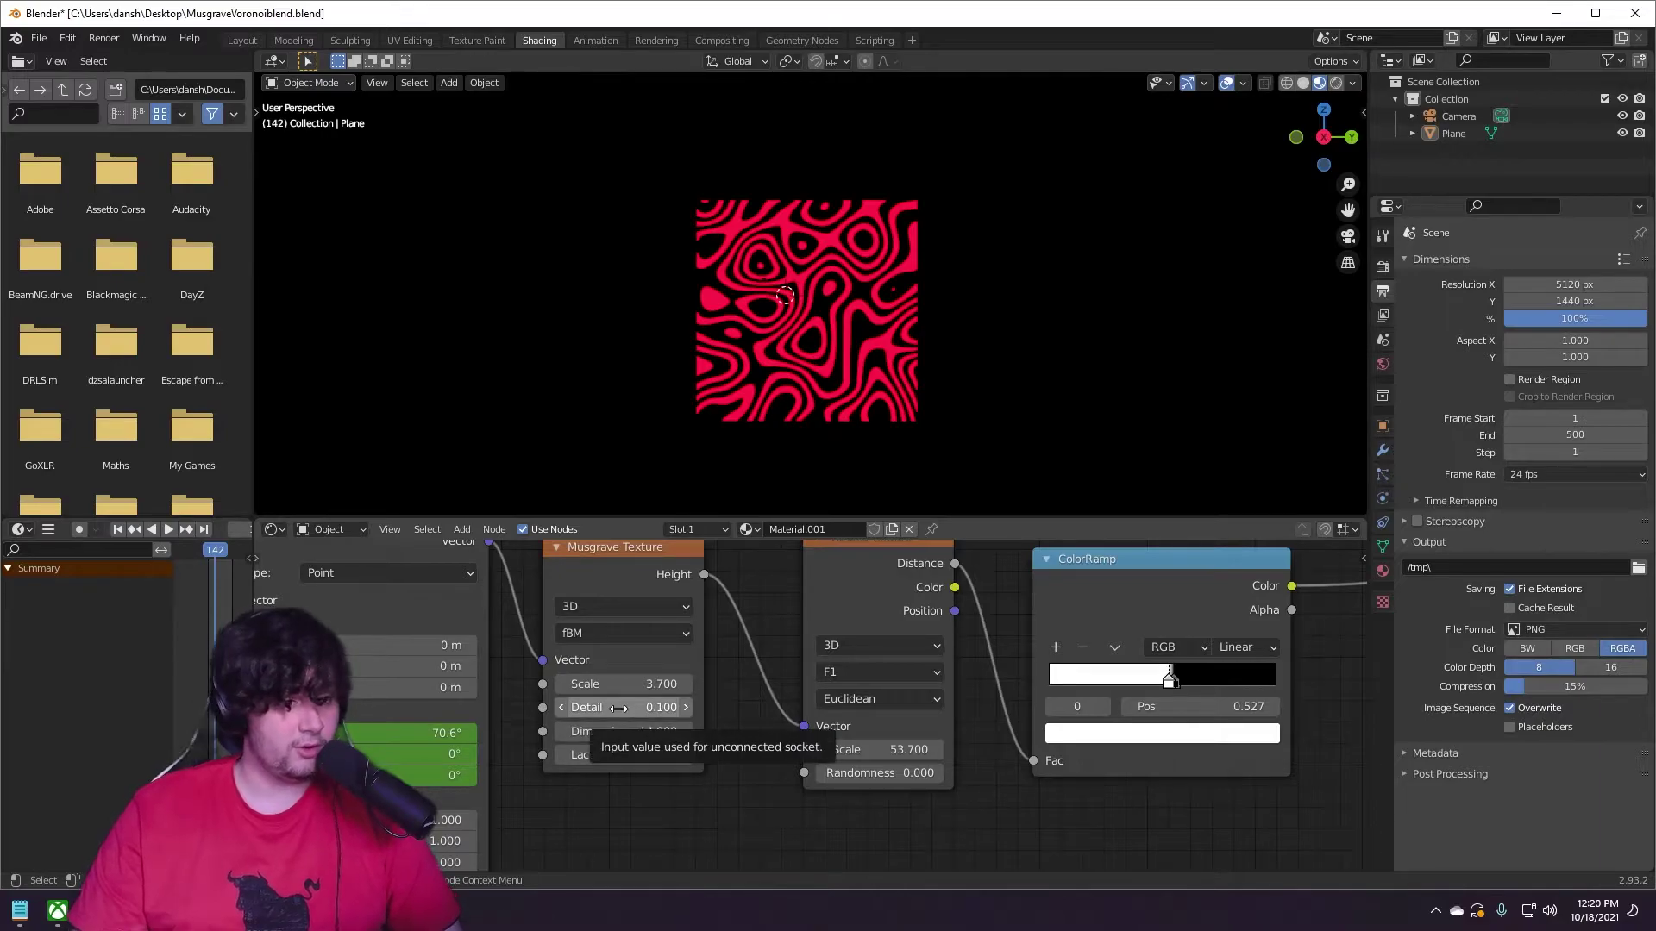
Try higher Detail values on the Musgrave Texture and return it to 0.100.
click(687, 708)
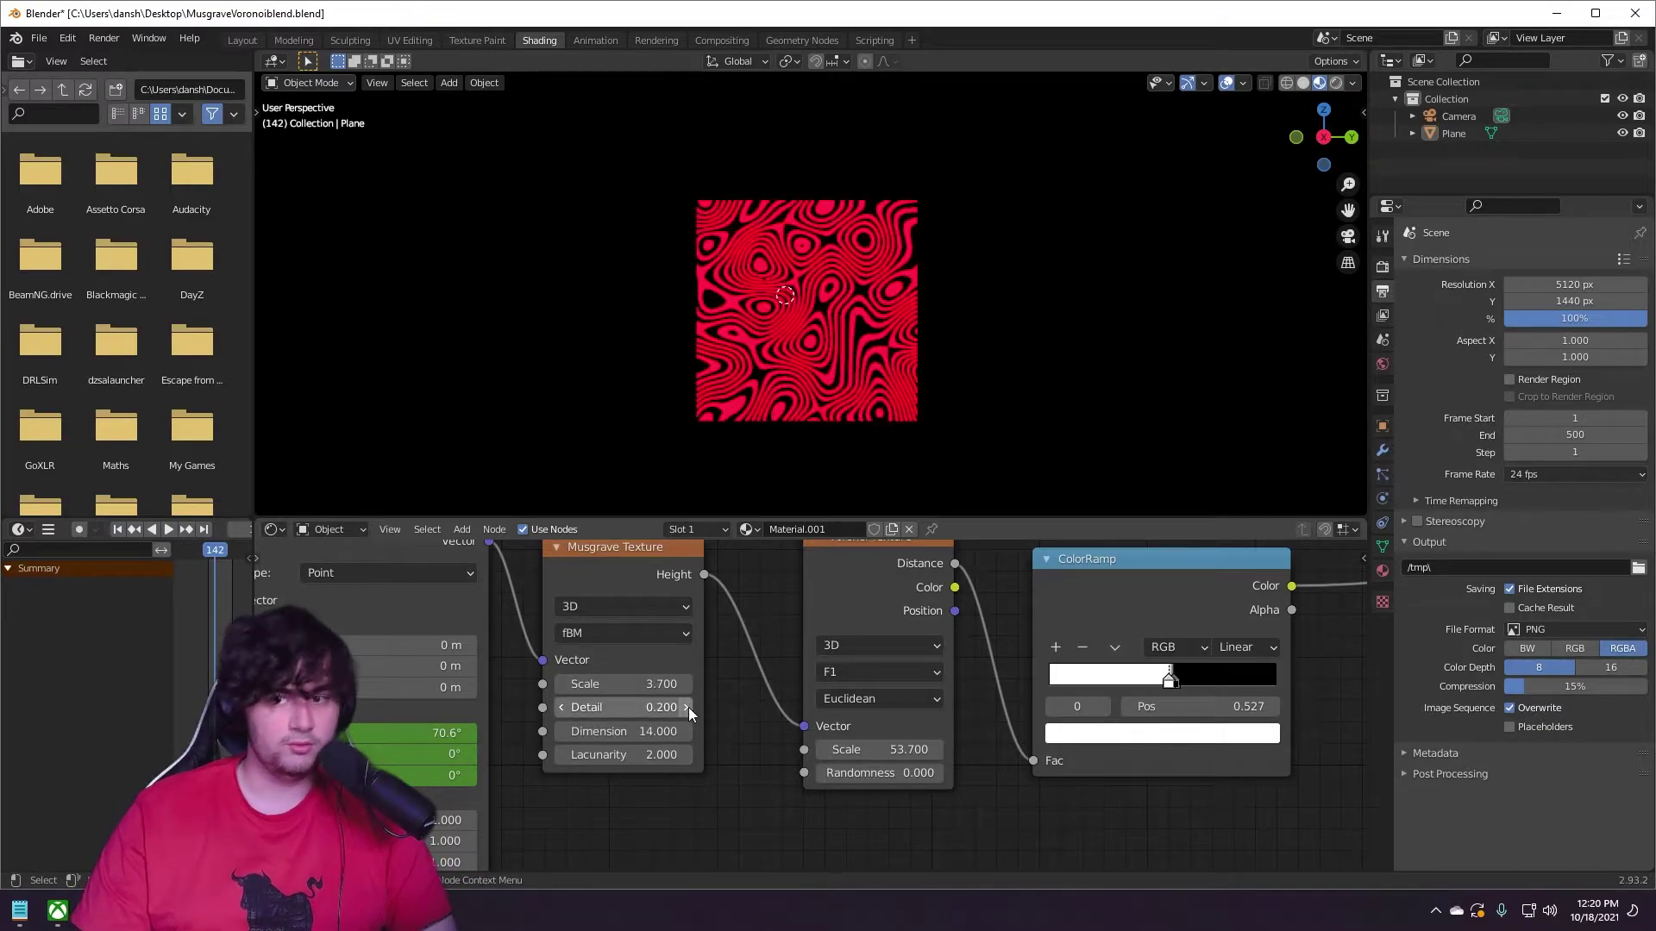
click(688, 707)
click(560, 707)
click(561, 707)
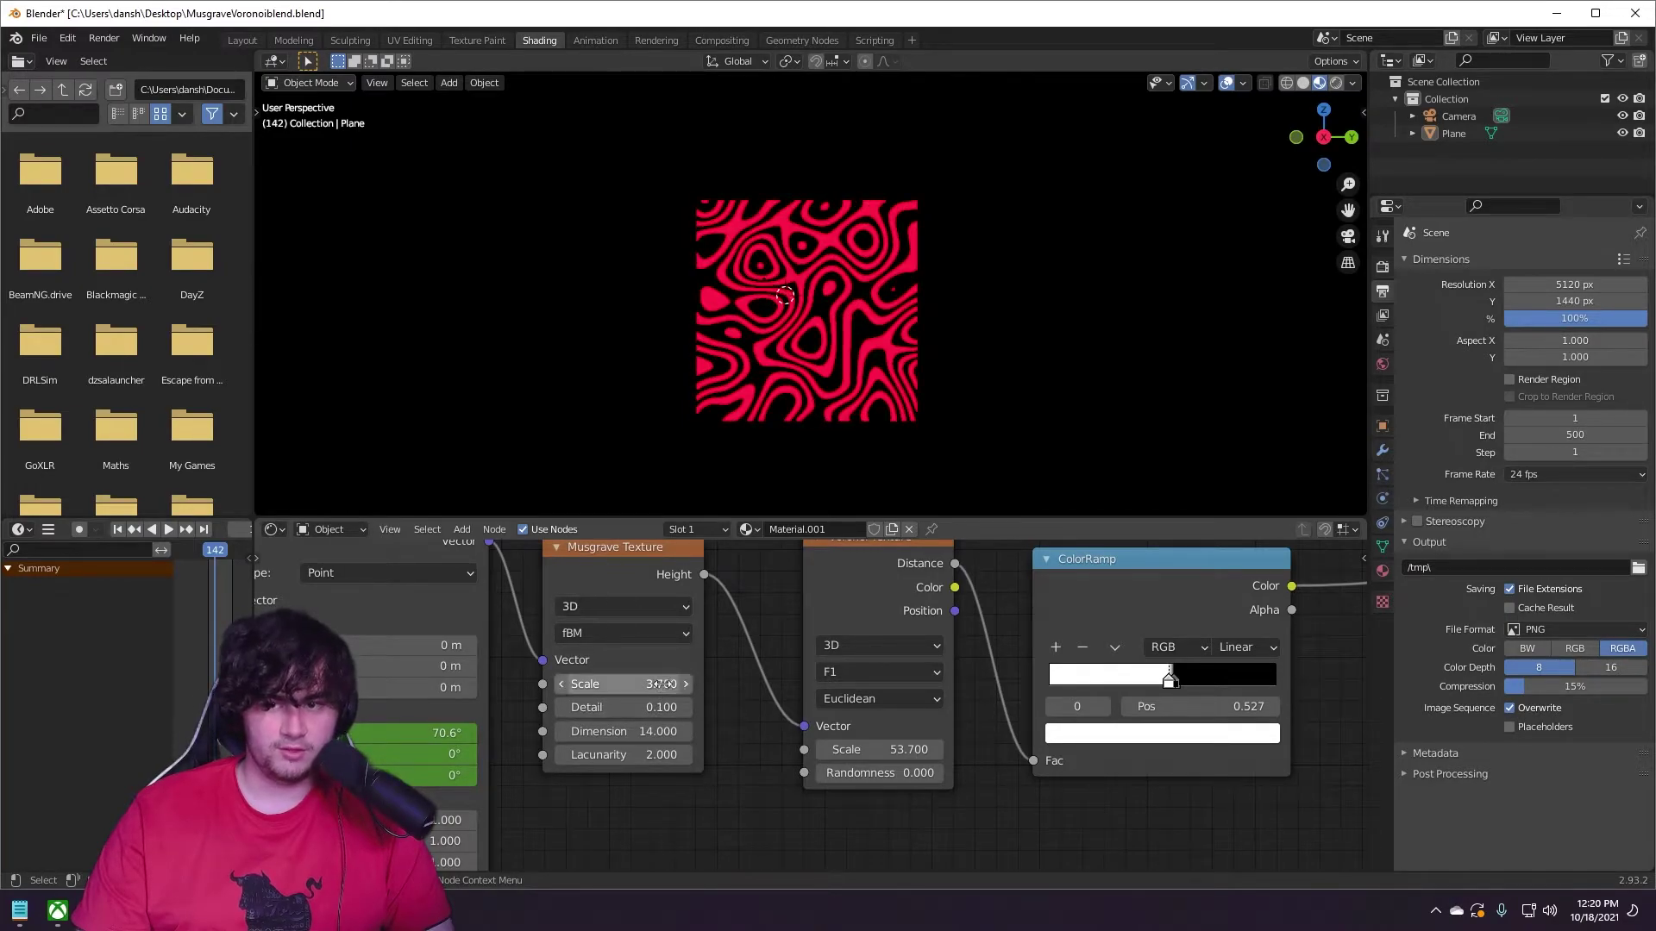
Try Musgrave Texture Detail values of 0.200 and 0.300 and undo the changes.
click(688, 707)
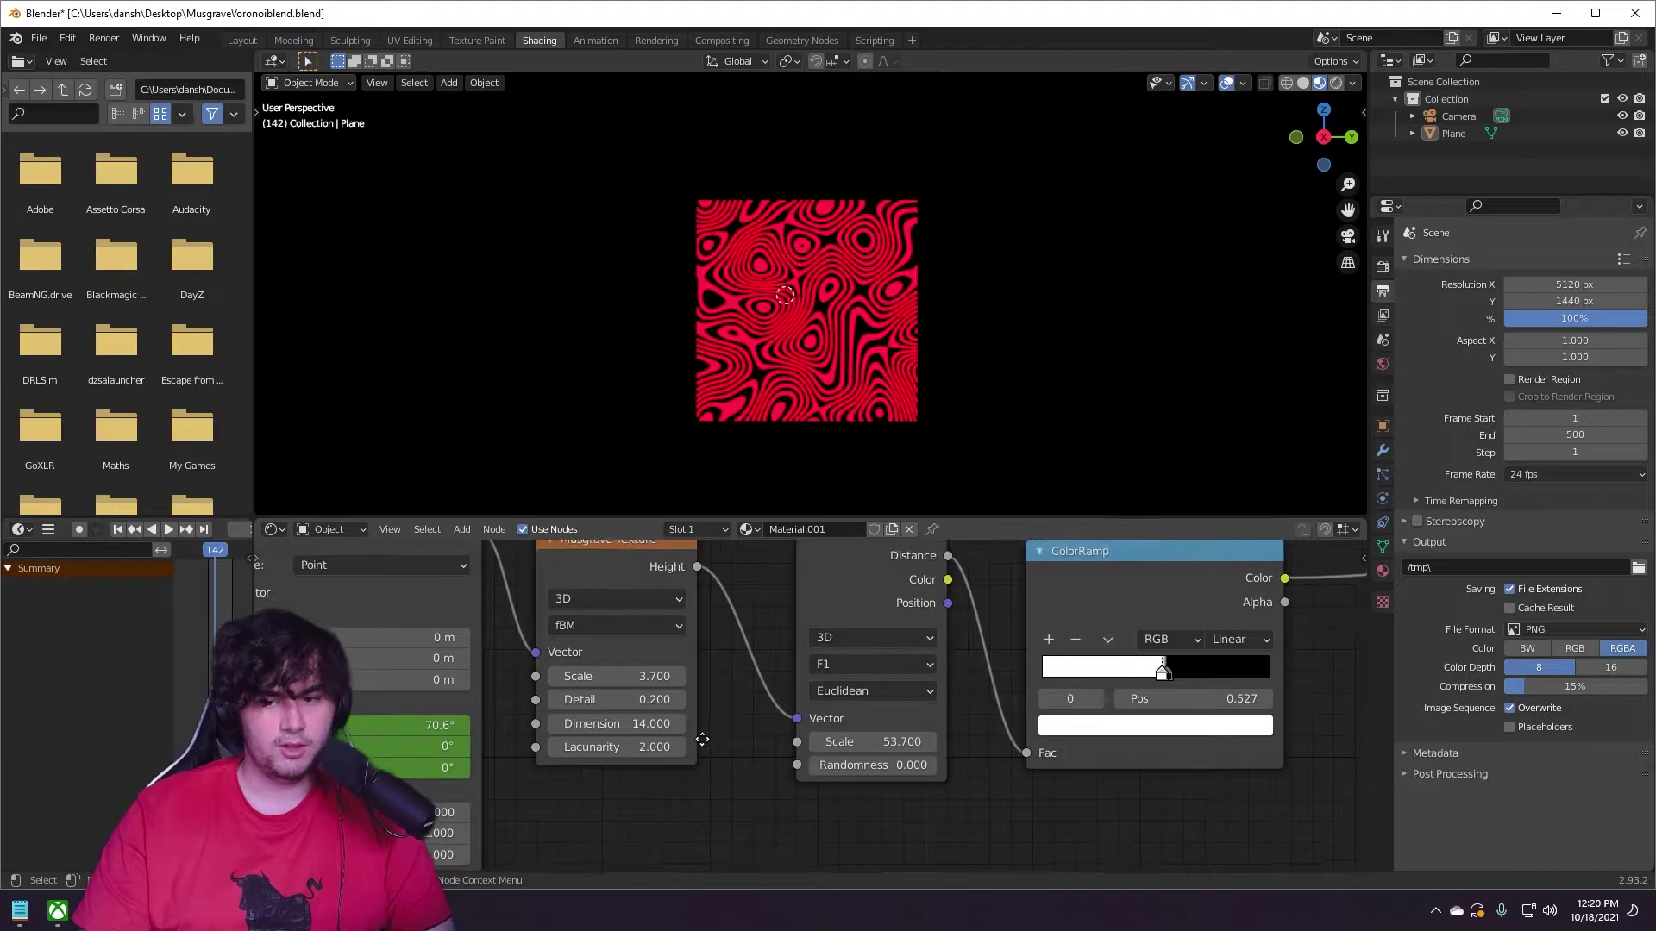
middle_drag(710, 747, 670, 747)
key(ctrl+z)
key(ctrl+shift+z)
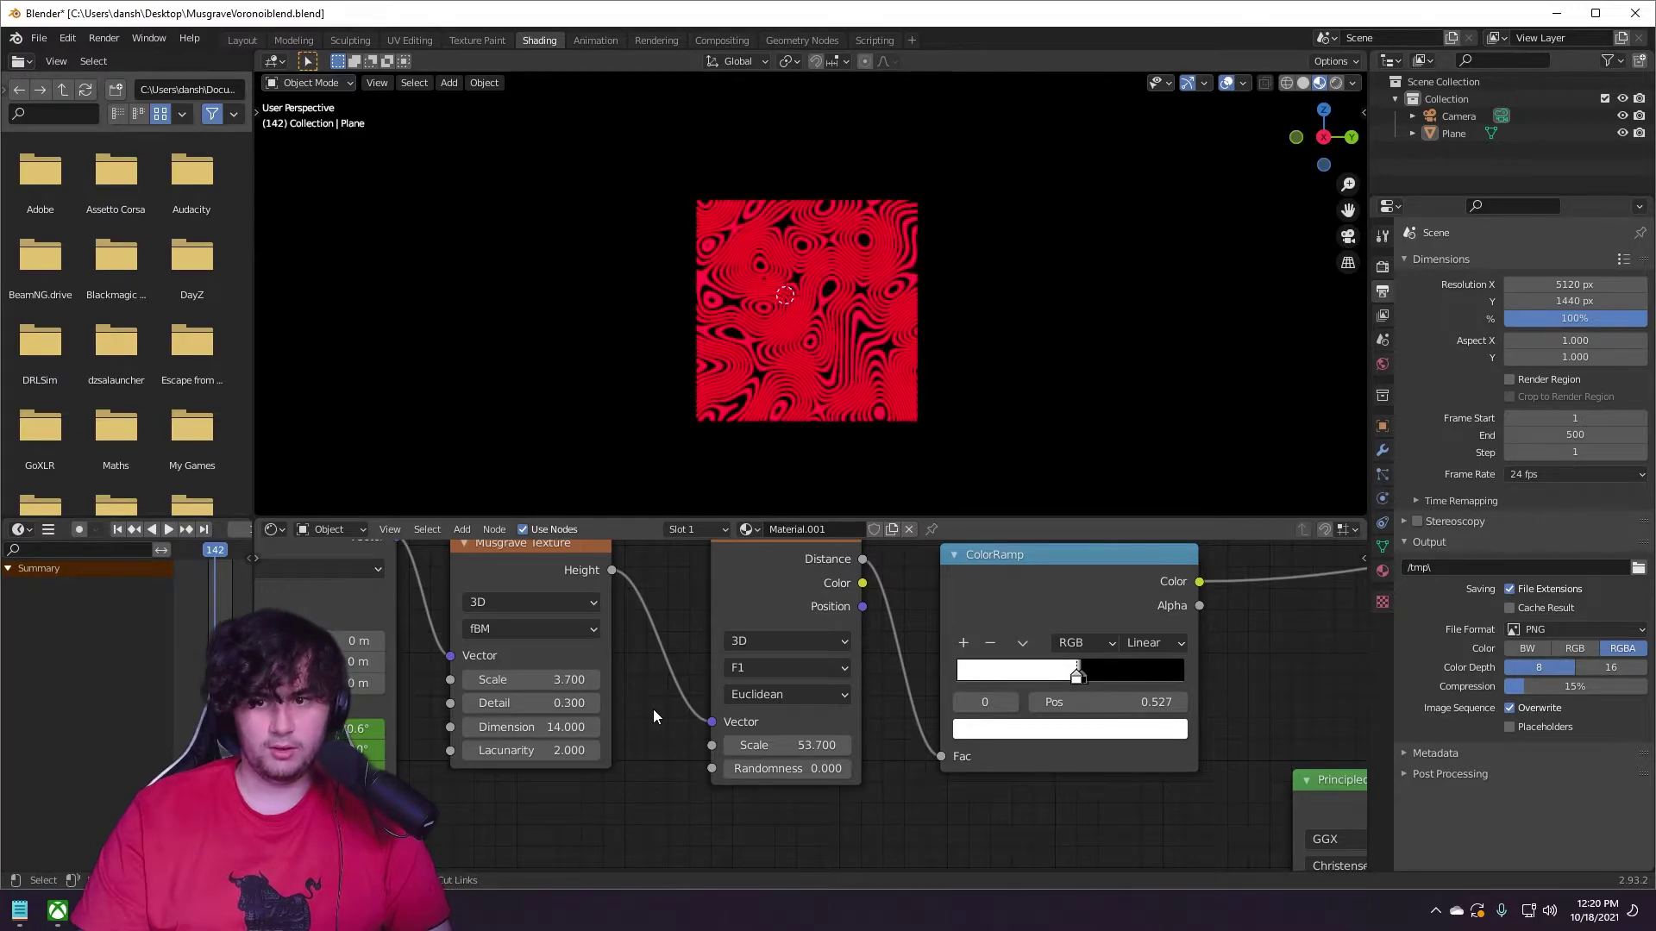
key(ctrl+z)
scroll(810, 293, up, 3)
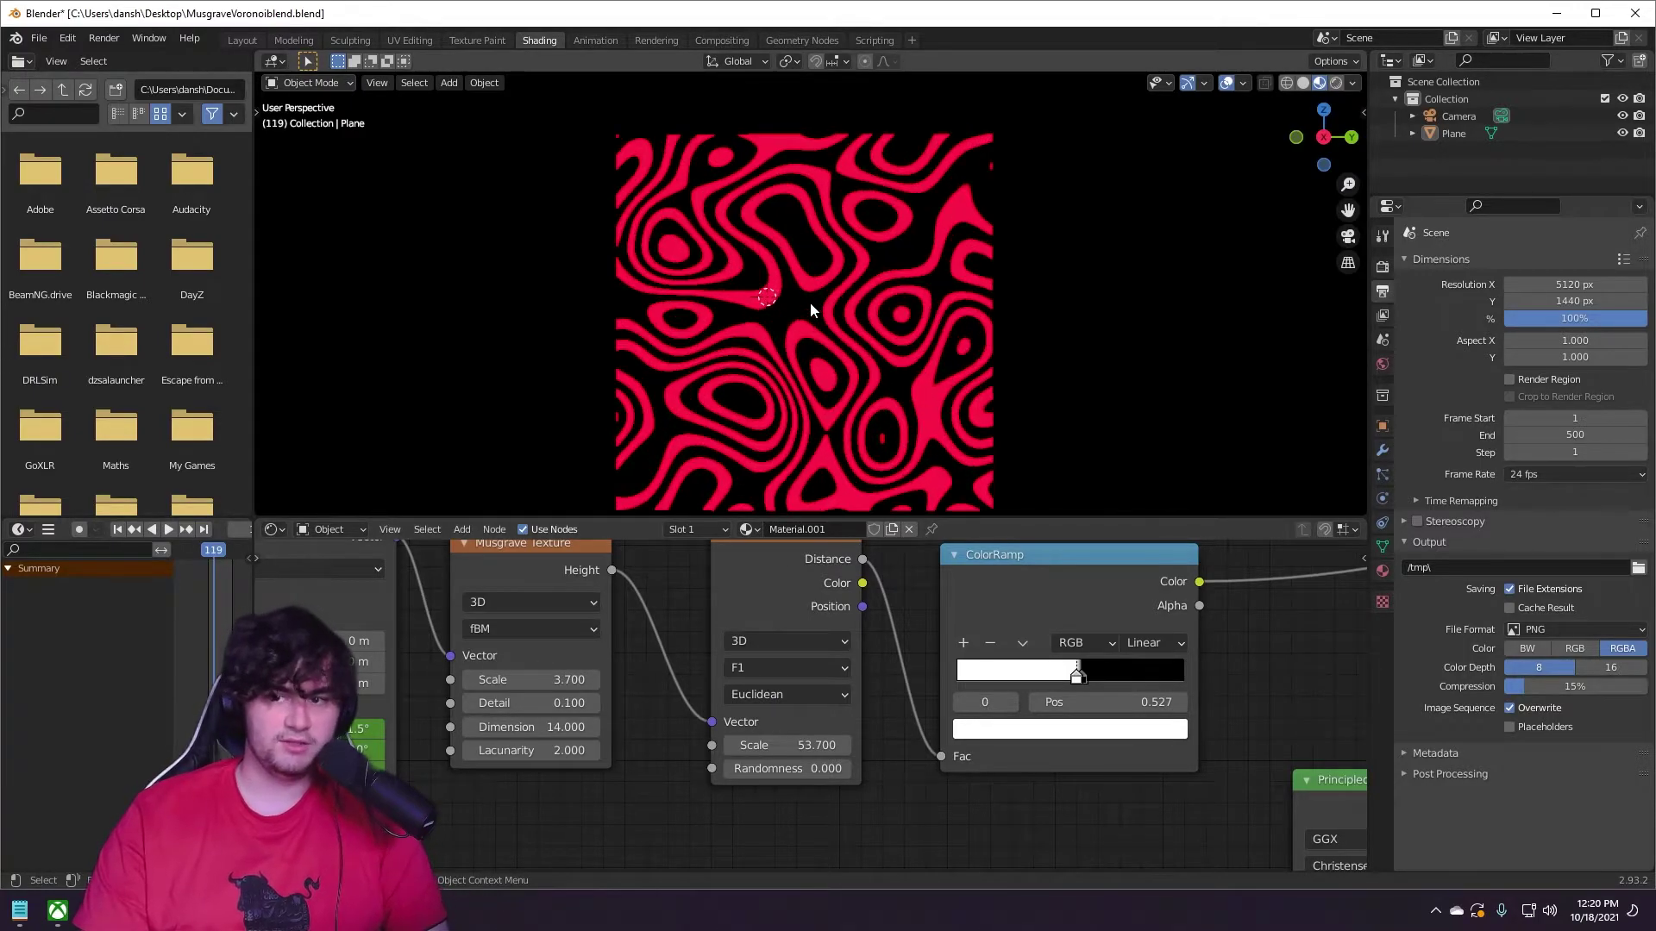
Set the Voronoi Texture's Scale to 56.100 and test its Randomness, keeping it at 0.000.
middle_drag(869, 755, 862, 795)
mouse_move(811, 784)
mouse_down()
mouse_move(733, 784)
mouse_move(817, 785)
mouse_up()
middle_drag(866, 794, 826, 740)
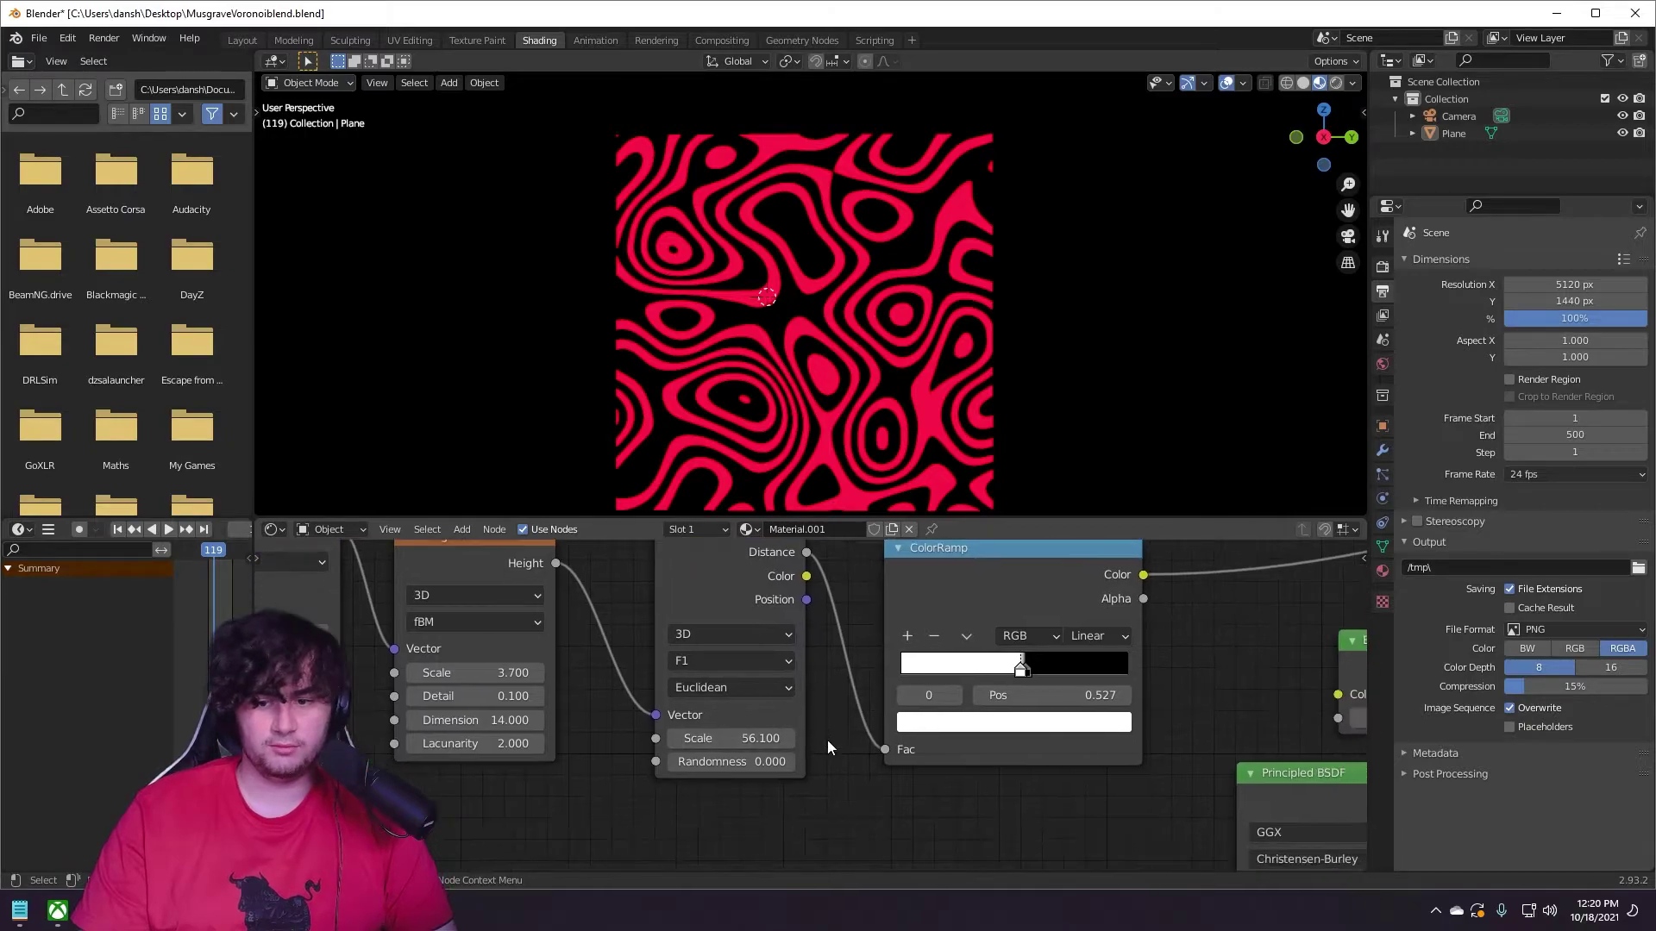
mouse_move(731, 761)
mouse_down()
mouse_move(819, 762)
mouse_move(742, 763)
mouse_up()
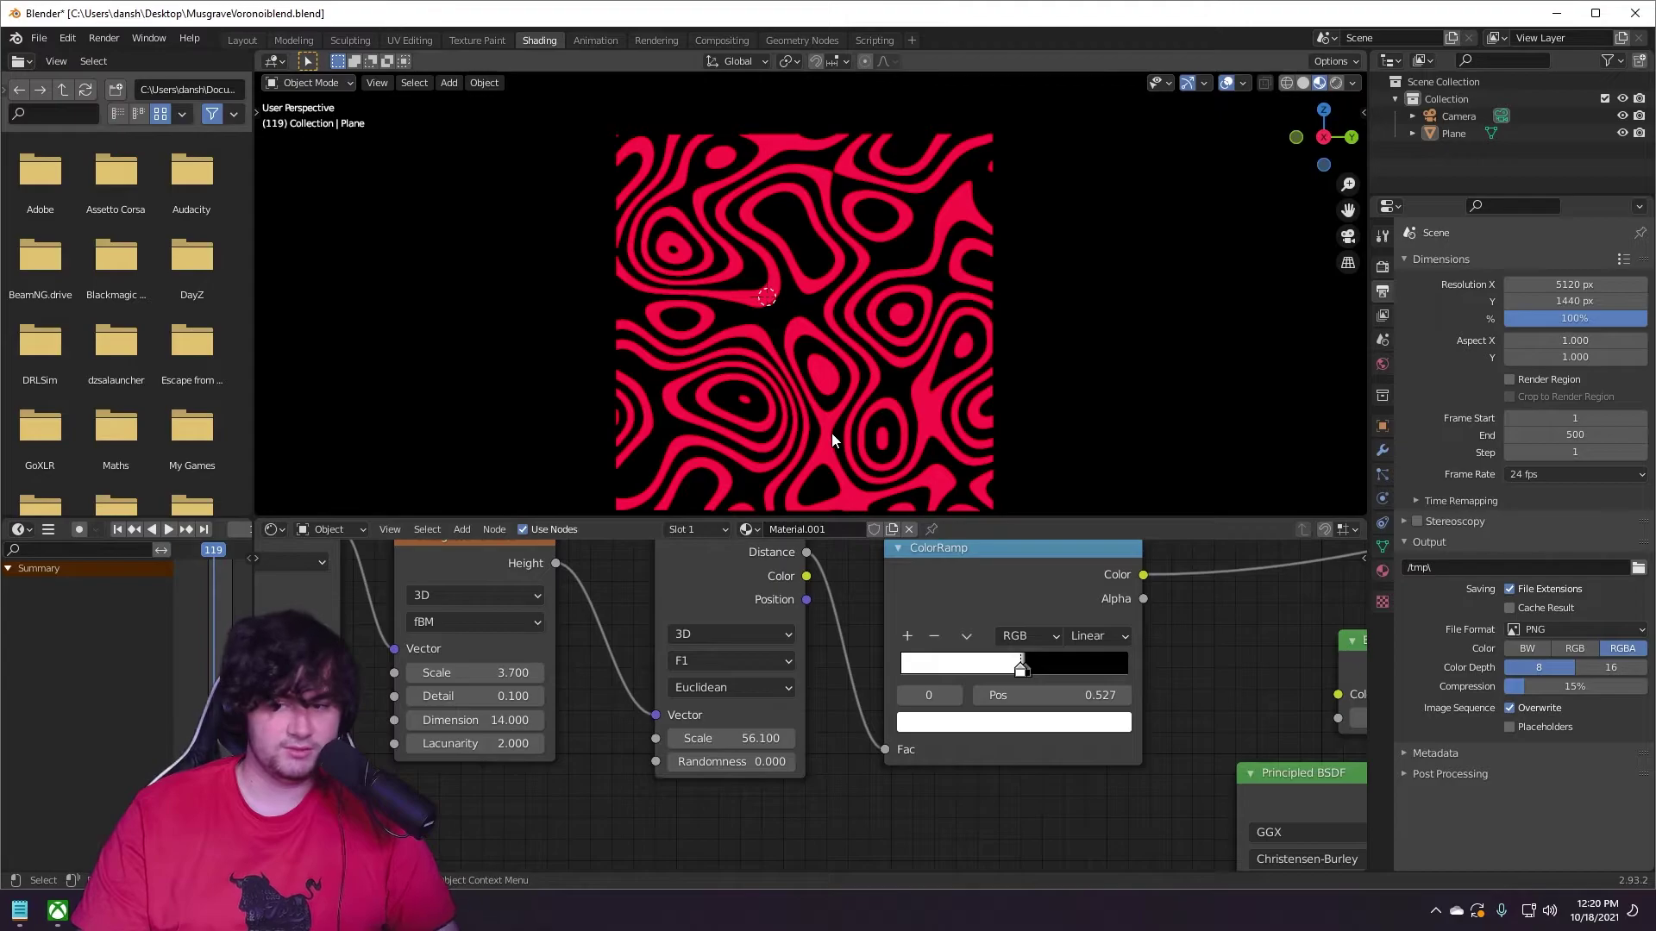
Review the node chain from the Voronoi Texture through the ColorRamp to the Emission and Principled BSDF nodes.
middle_drag(885, 793, 711, 731)
scroll(892, 814, down, 3)
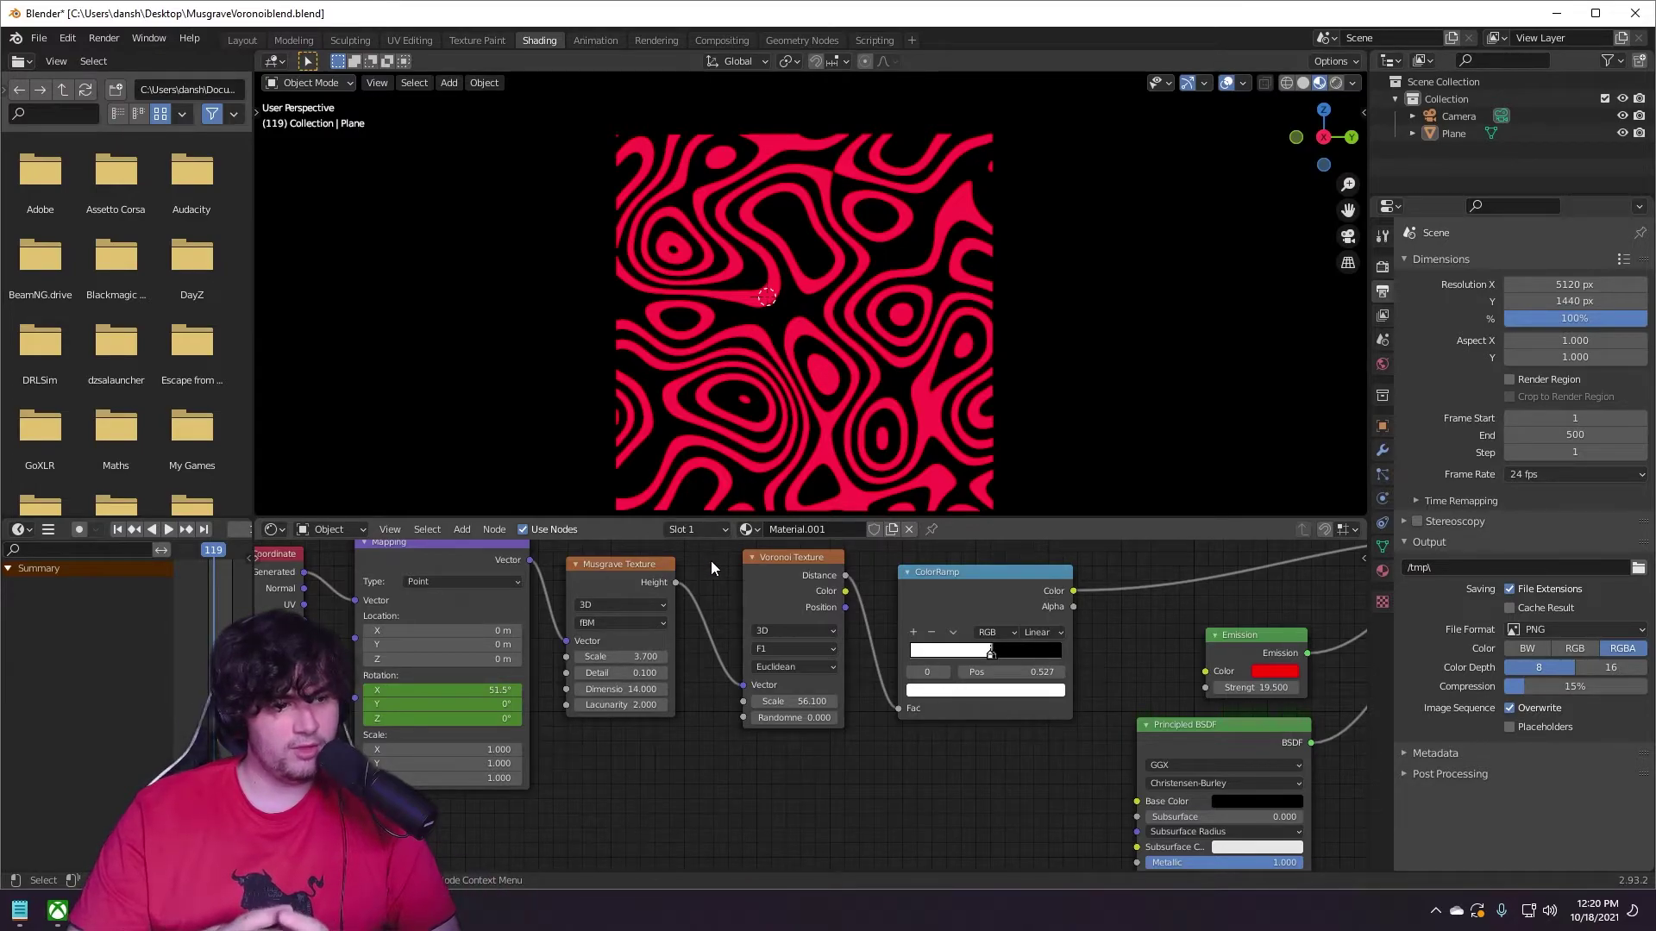
middle_drag(954, 733, 696, 758)
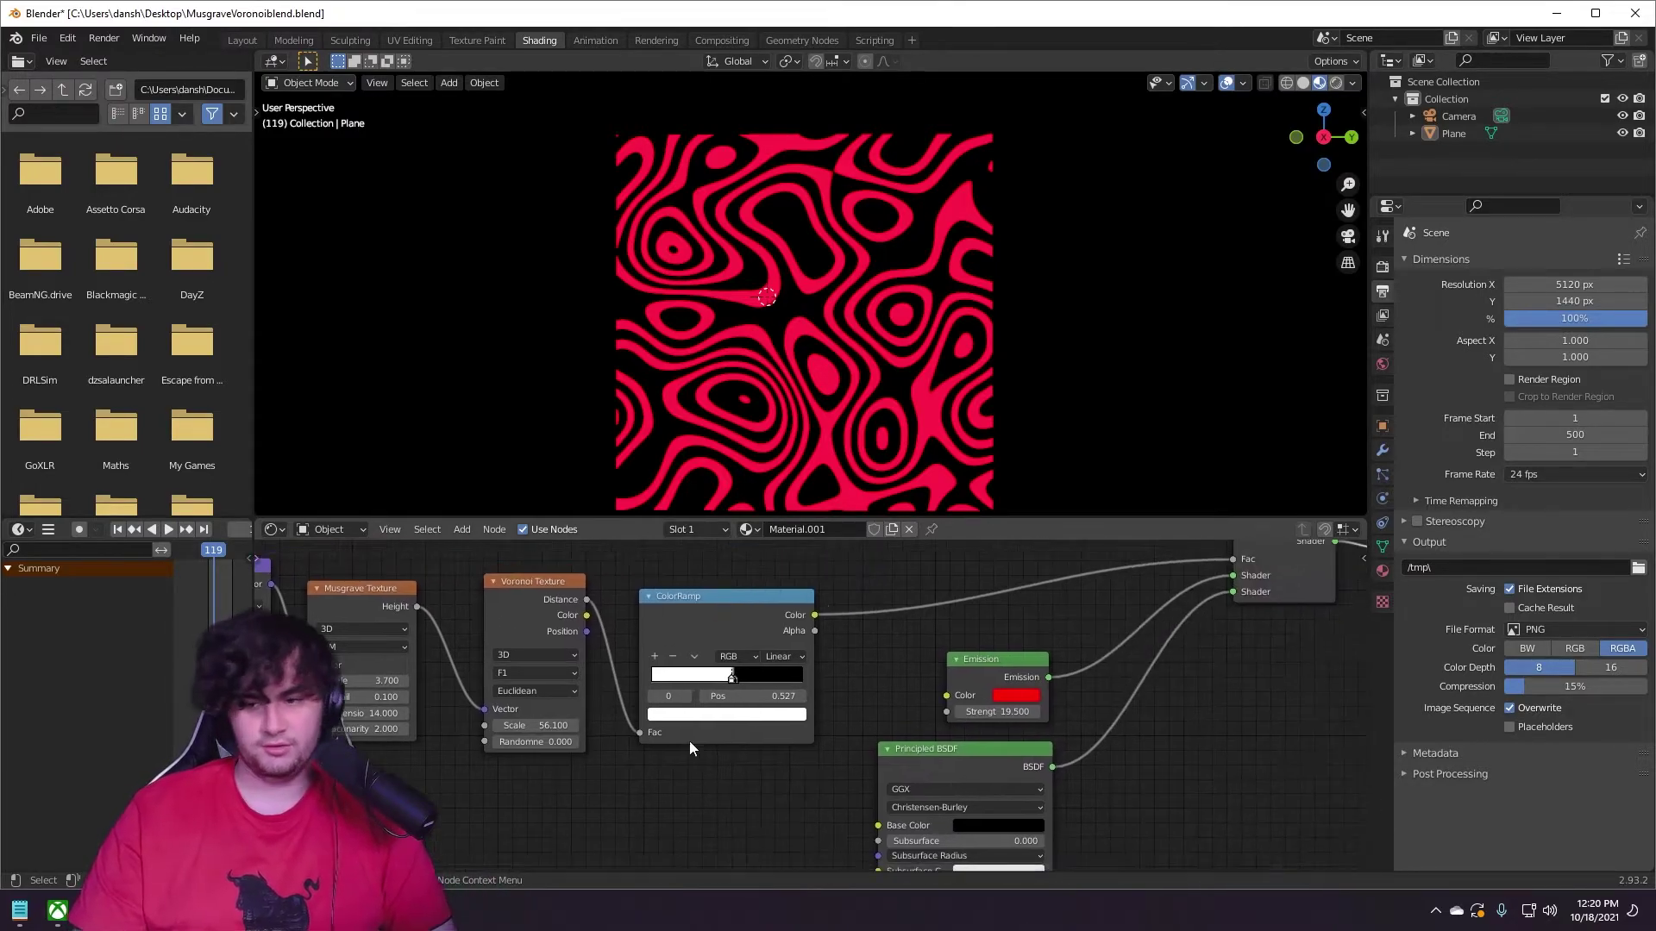
middle_drag(947, 848, 875, 805)
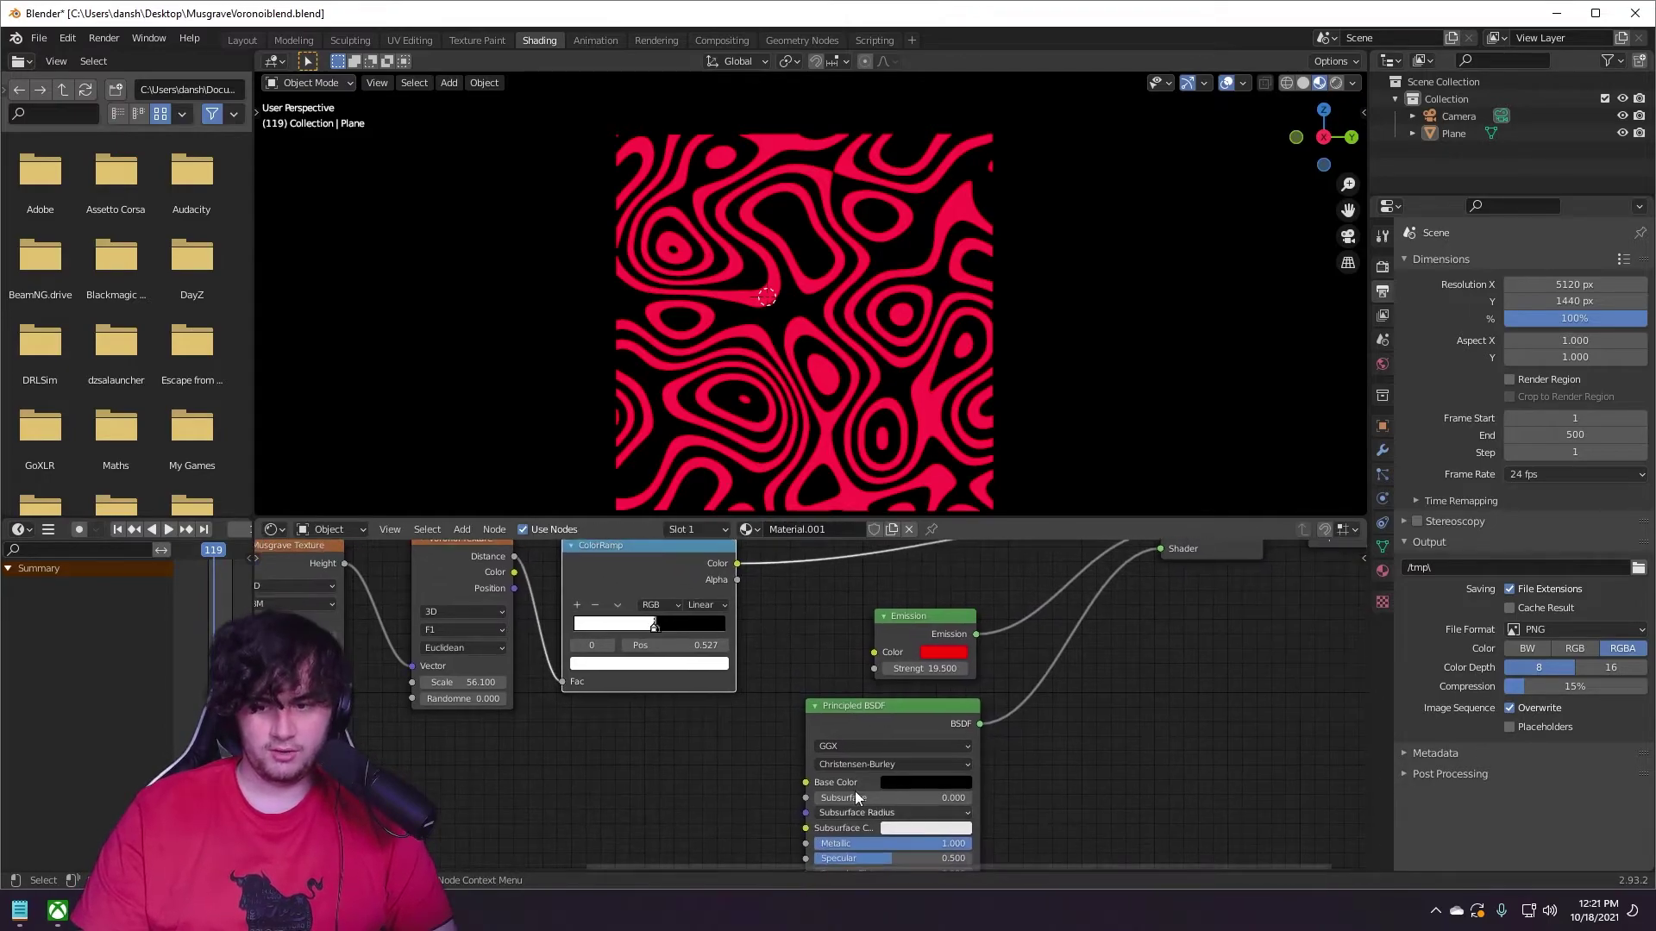
click(781, 640)
scroll(876, 736, up, 5)
middle_drag(781, 639, 912, 694)
scroll(895, 751, up, 1)
drag(673, 15, 1647, 2)
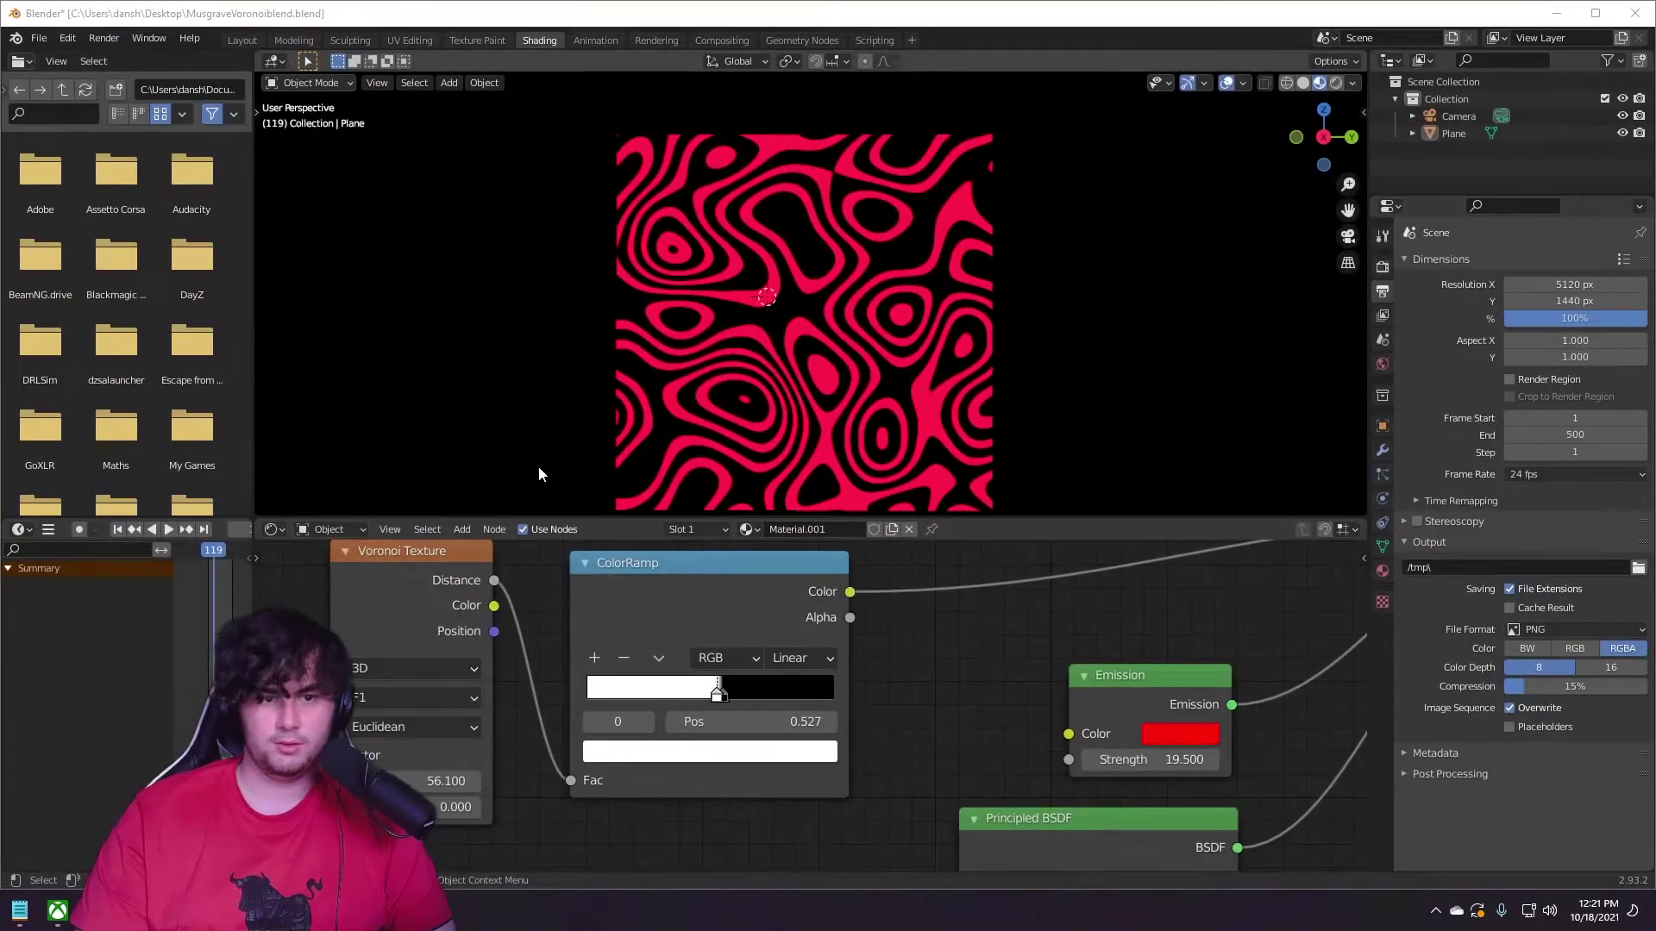
Adjust the ColorRamp stops, placing the white stop at 0.555 and the black stop at 0.582.
middle_drag(990, 682, 942, 701)
mouse_move(717, 692)
mouse_down()
mouse_move(742, 691)
mouse_move(638, 700)
mouse_move(816, 693)
mouse_move(720, 696)
mouse_up()
middle_drag(894, 724, 774, 660)
scroll(791, 646, down, 2)
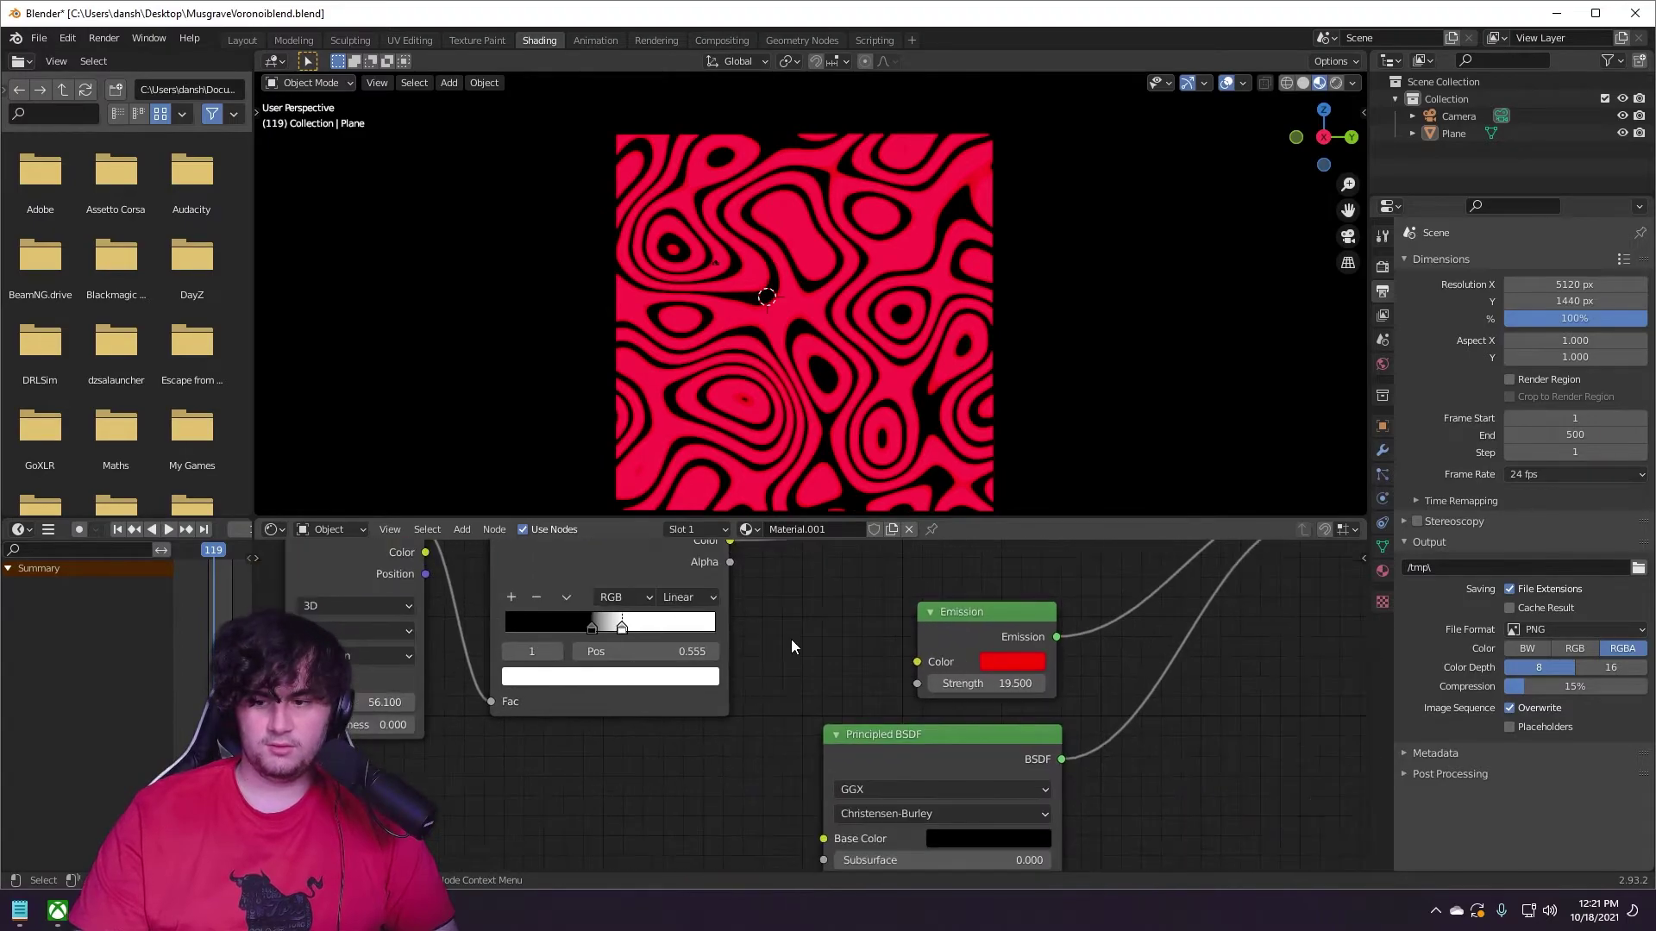
drag(589, 636, 628, 635)
Try an Emission Strength of 5.6 and undo it.
click(983, 683)
text(5.6)
key(Return)
key(ctrl+z)
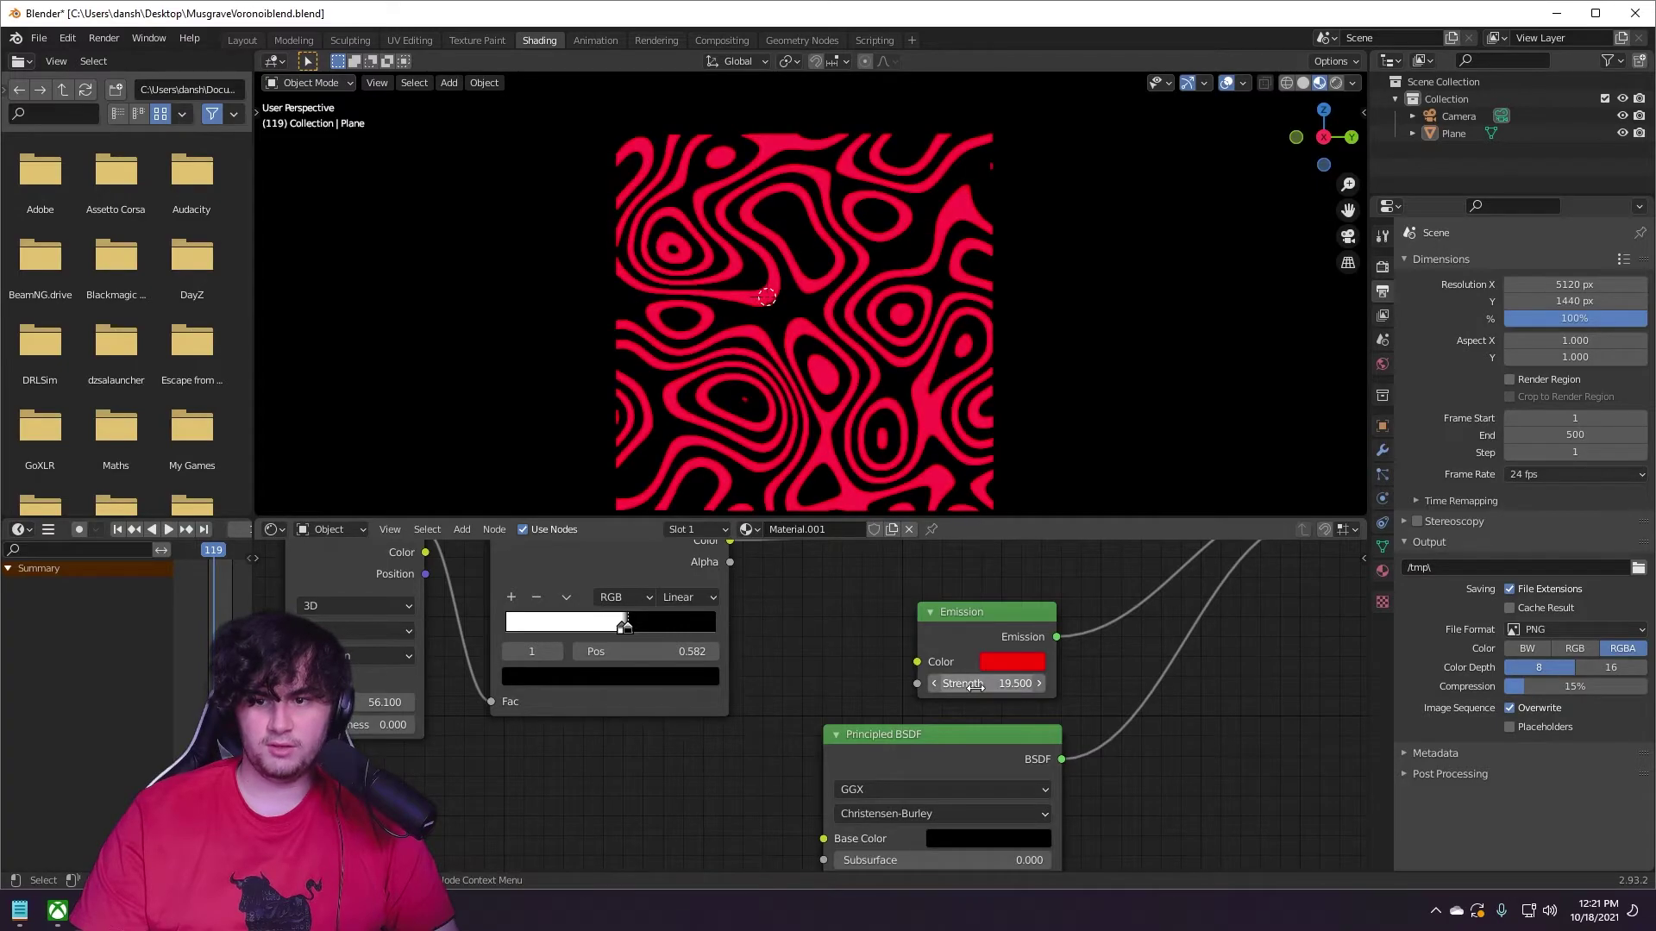
Set the position of the ColorRamp's black stop to 0.562.
middle_drag(872, 679, 765, 580)
scroll(719, 638, down, 2)
middle_drag(705, 683, 684, 753)
scroll(795, 652, up, 3)
middle_drag(515, 582, 921, 778)
drag(787, 768, 727, 742)
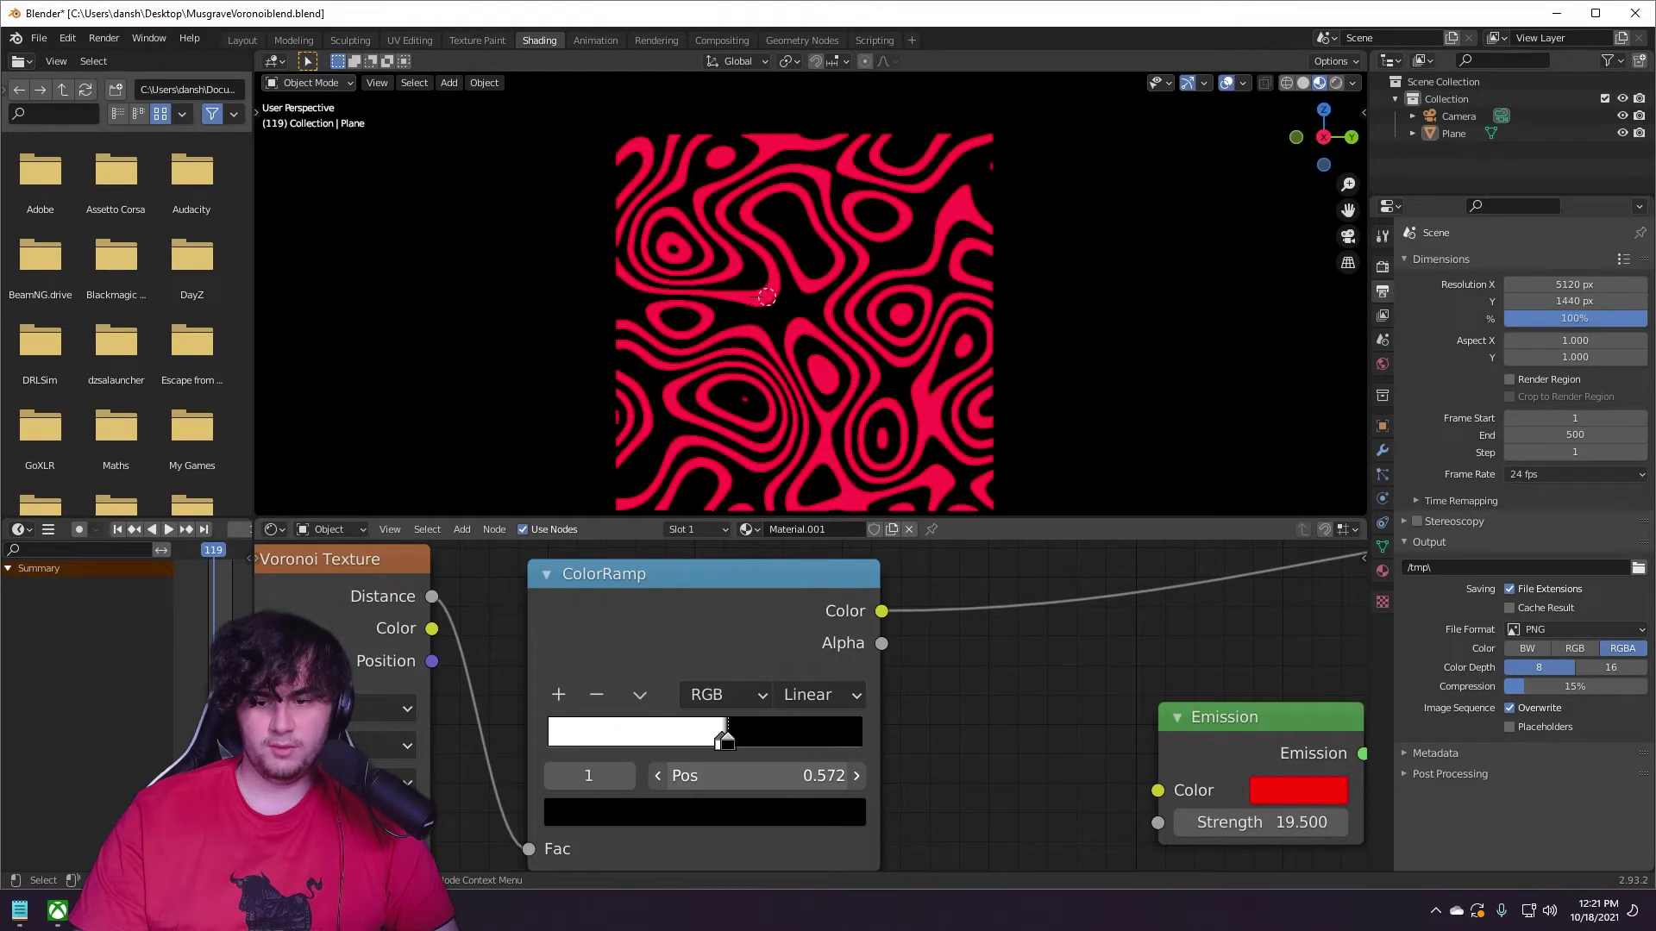
scroll(948, 711, down, 2)
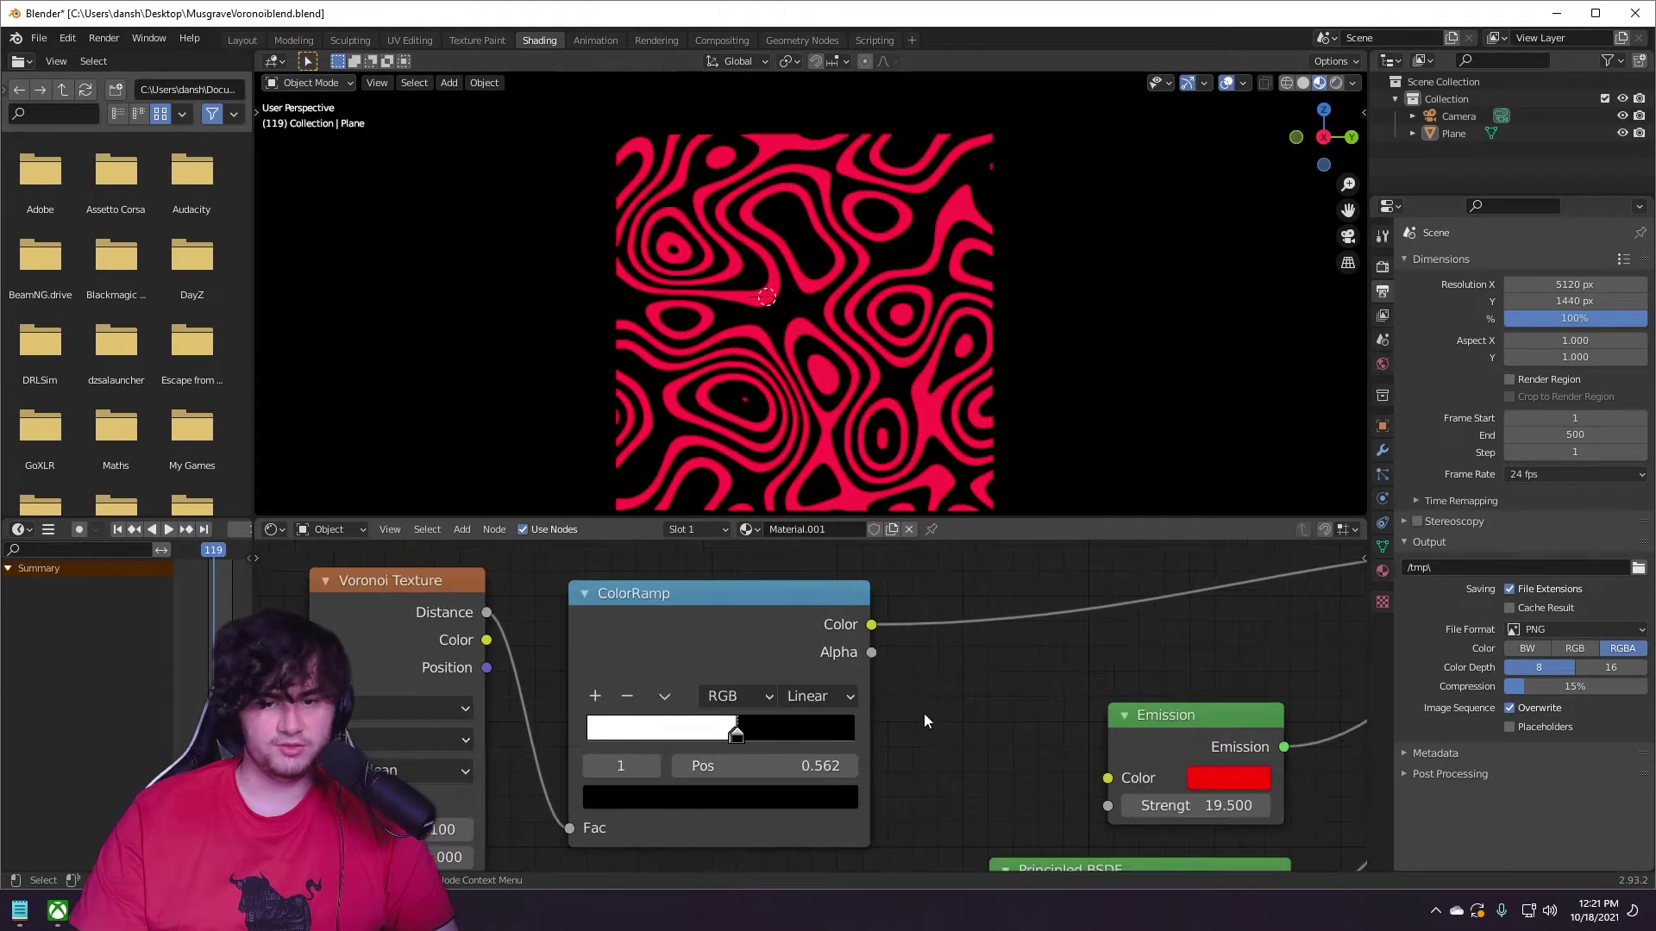
Examine the Principled BSDF's settings from Base Color down to Alpha.
middle_drag(941, 709, 777, 699)
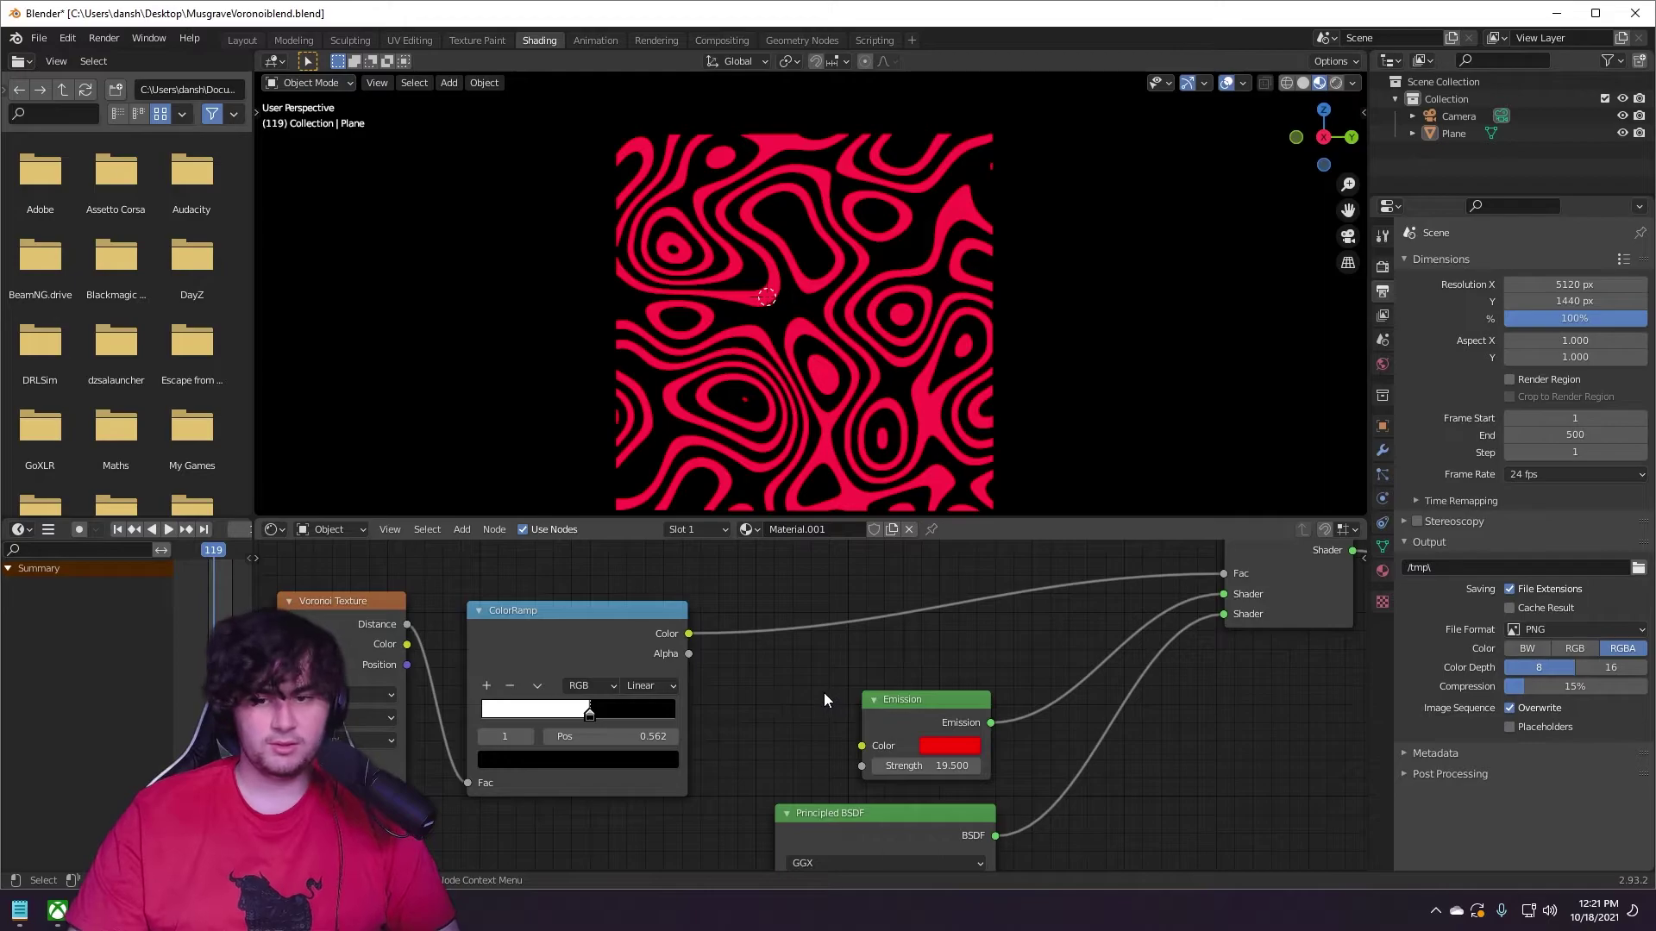
middle_drag(825, 693, 778, 590)
middle_drag(716, 657, 718, 617)
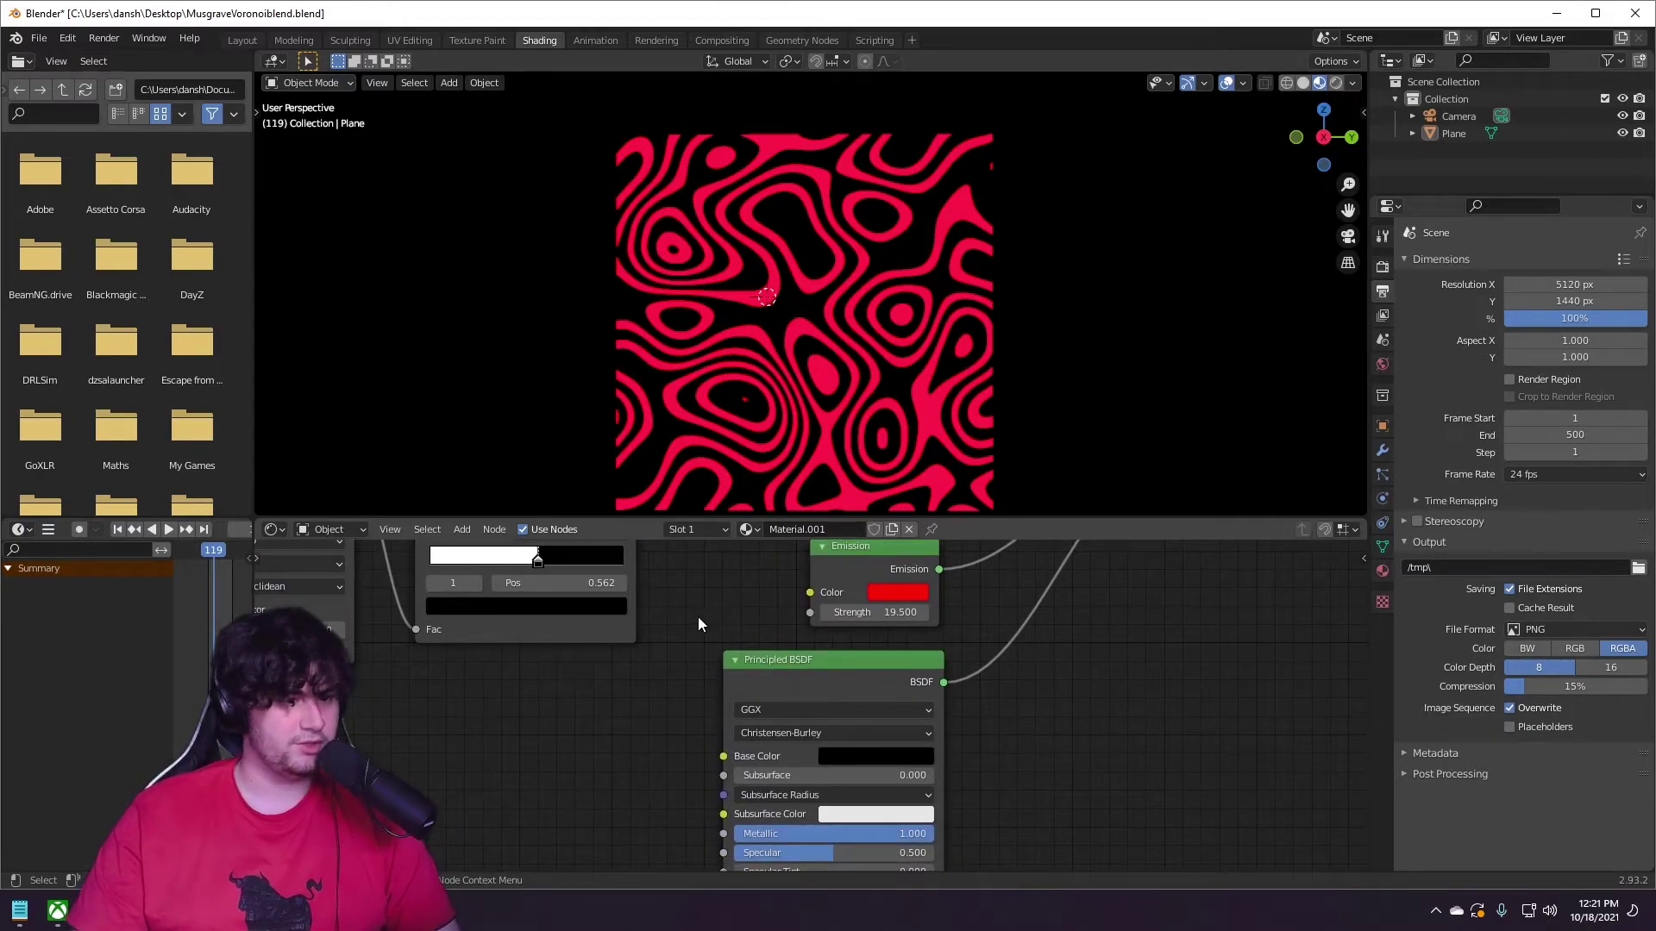
middle_drag(634, 732, 528, 658)
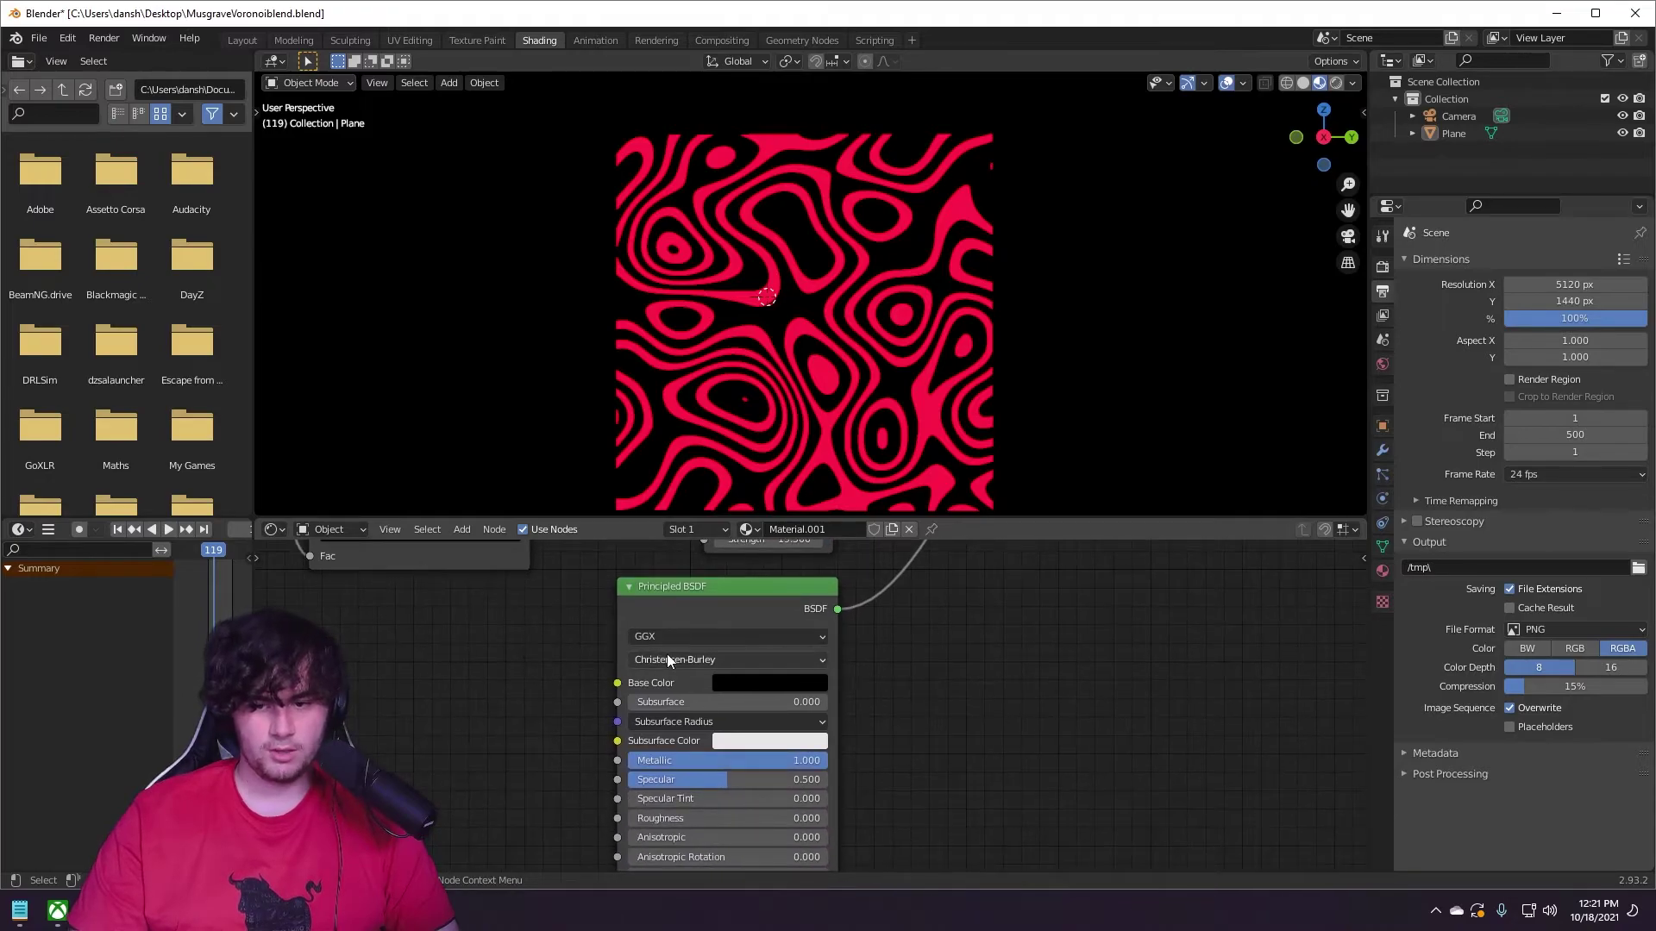
middle_drag(575, 725, 444, 647)
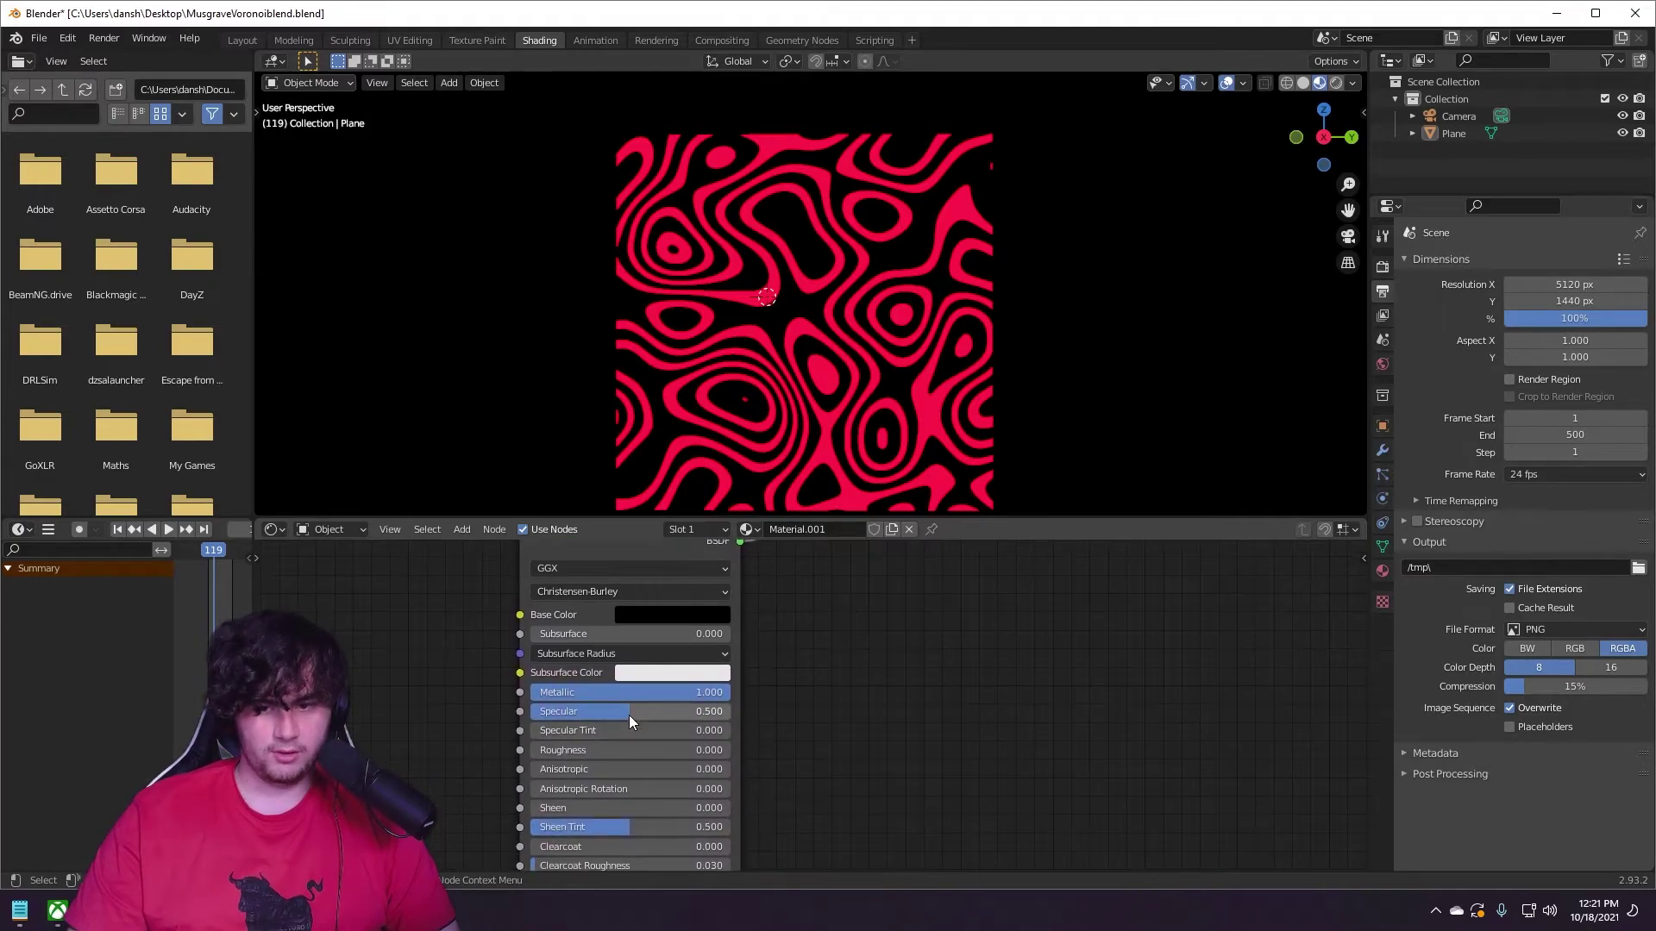
middle_drag(488, 747, 463, 635)
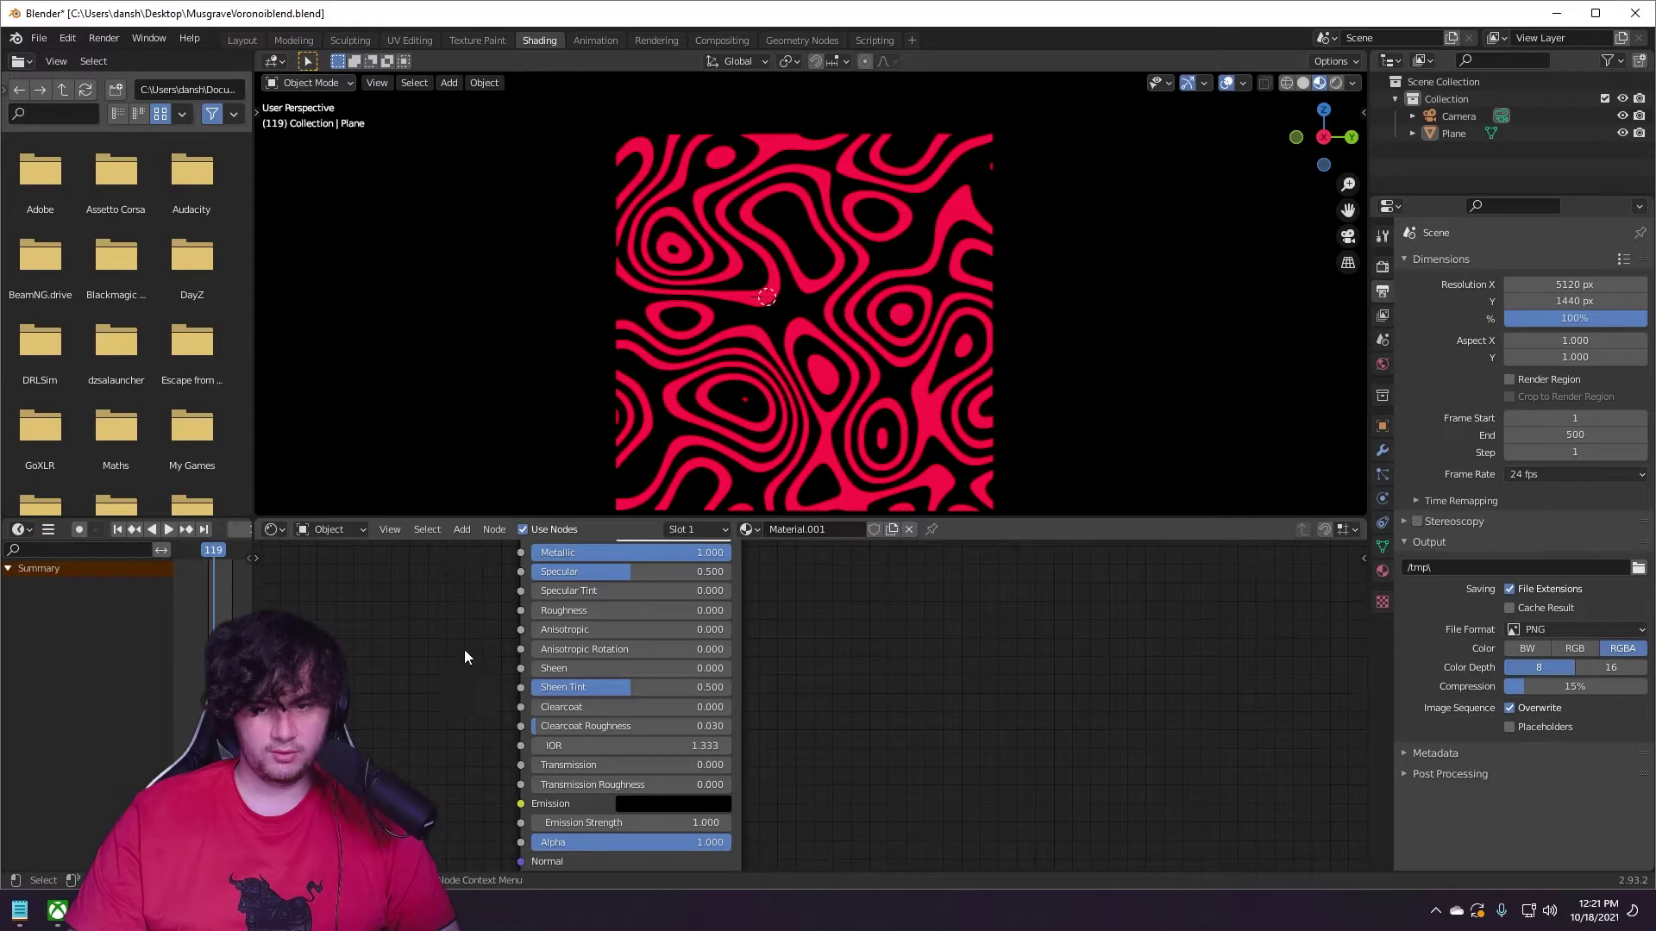
scroll(474, 639, down, 2)
middle_drag(580, 621, 477, 833)
Change the Emission node's color to blue.
scroll(528, 678, up, 3)
middle_drag(528, 678, 738, 747)
scroll(722, 759, down, 2)
middle_drag(692, 820, 646, 798)
click(731, 668)
mouse_move(788, 546)
mouse_down()
mouse_move(828, 522)
mouse_move(819, 481)
mouse_move(784, 459)
mouse_move(856, 537)
mouse_up()
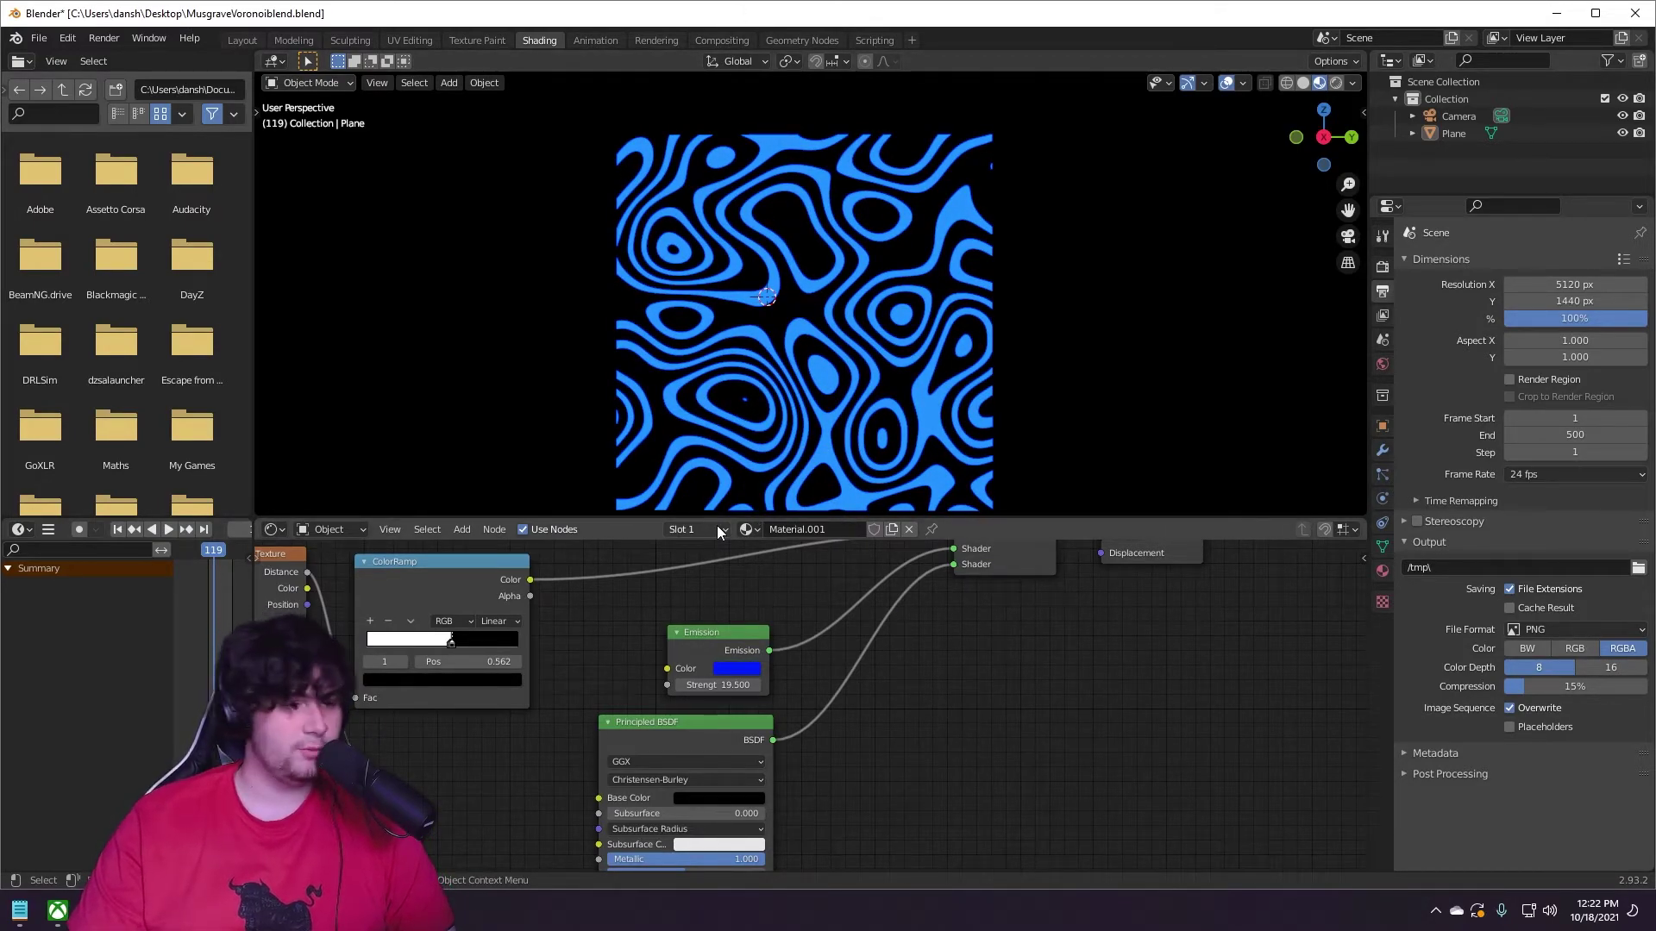
scroll(862, 621, down, 2)
middle_drag(862, 628, 715, 747)
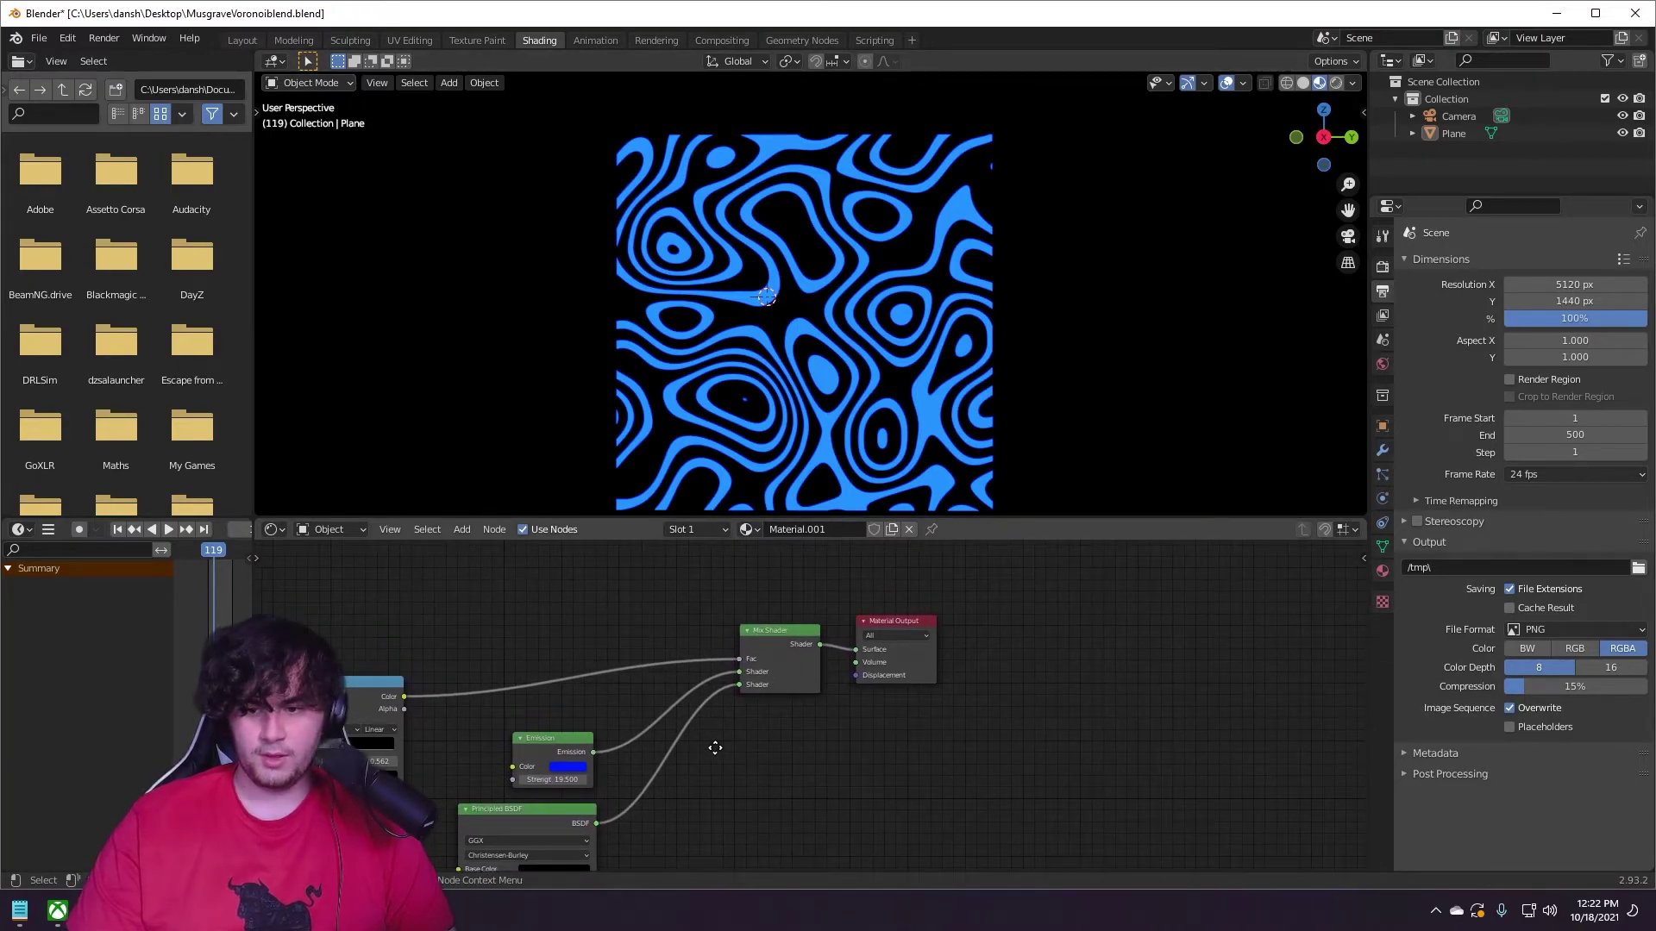
Move the Mix Shader node closer to the Emission and Principled BSDF nodes.
drag(786, 642, 710, 658)
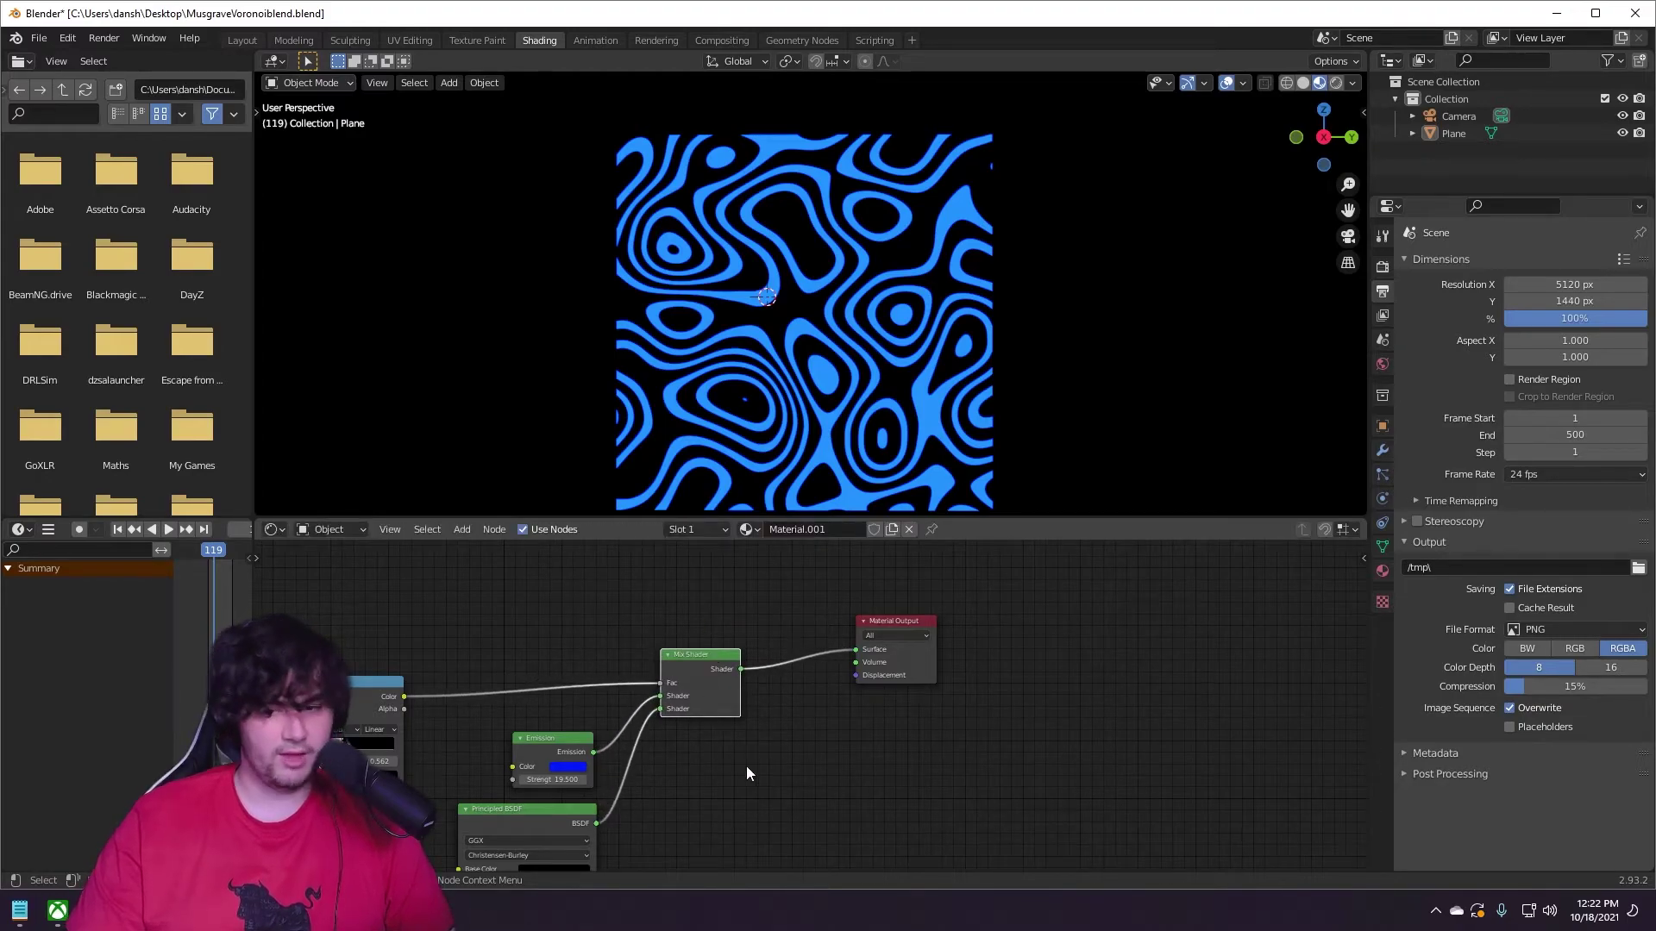
middle_drag(532, 618, 868, 593)
scroll(836, 650, down, 9)
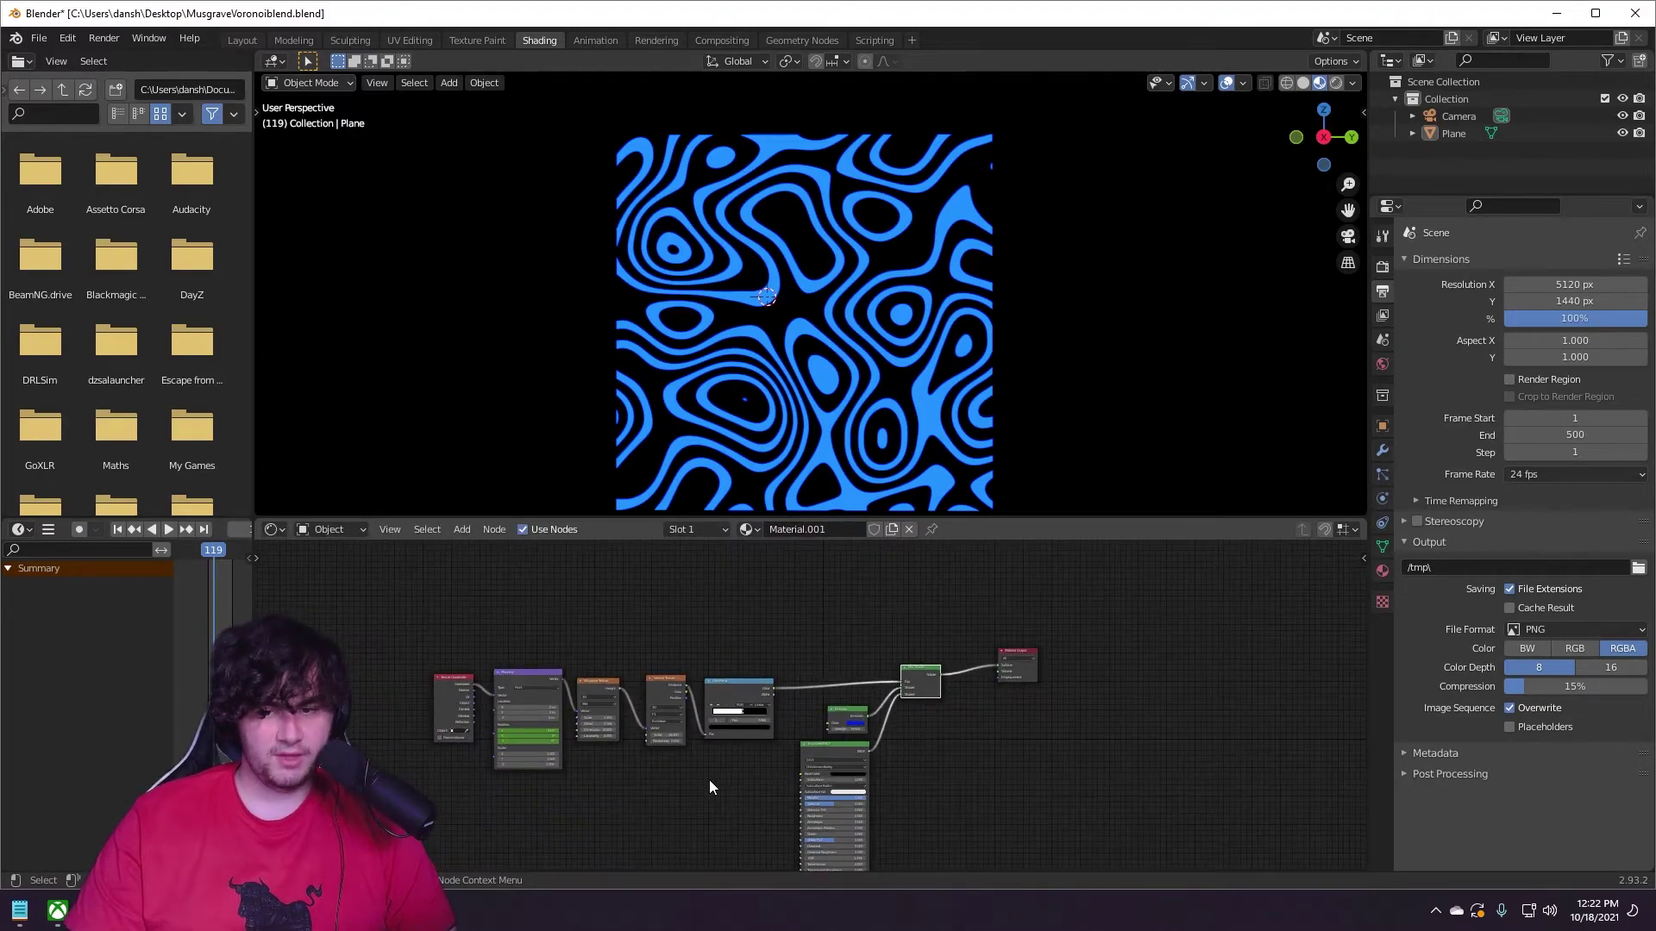
middle_drag(715, 793, 688, 710)
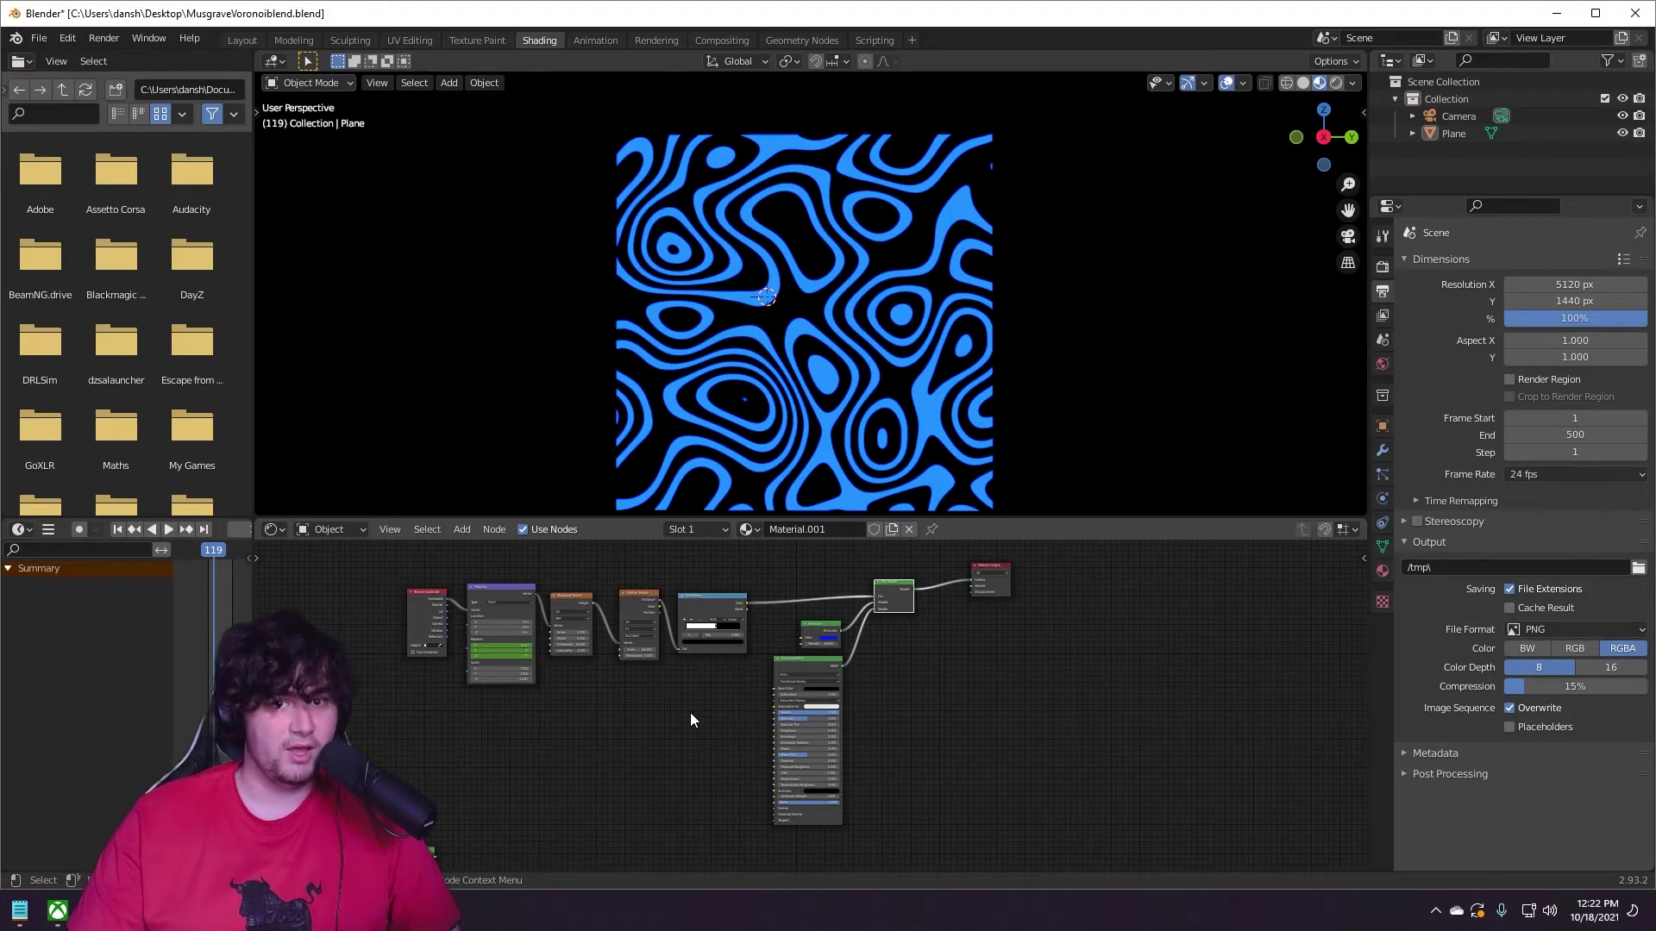
Render the current frame as a still image and widen the render window to nearly the full screen width.
click(101, 41)
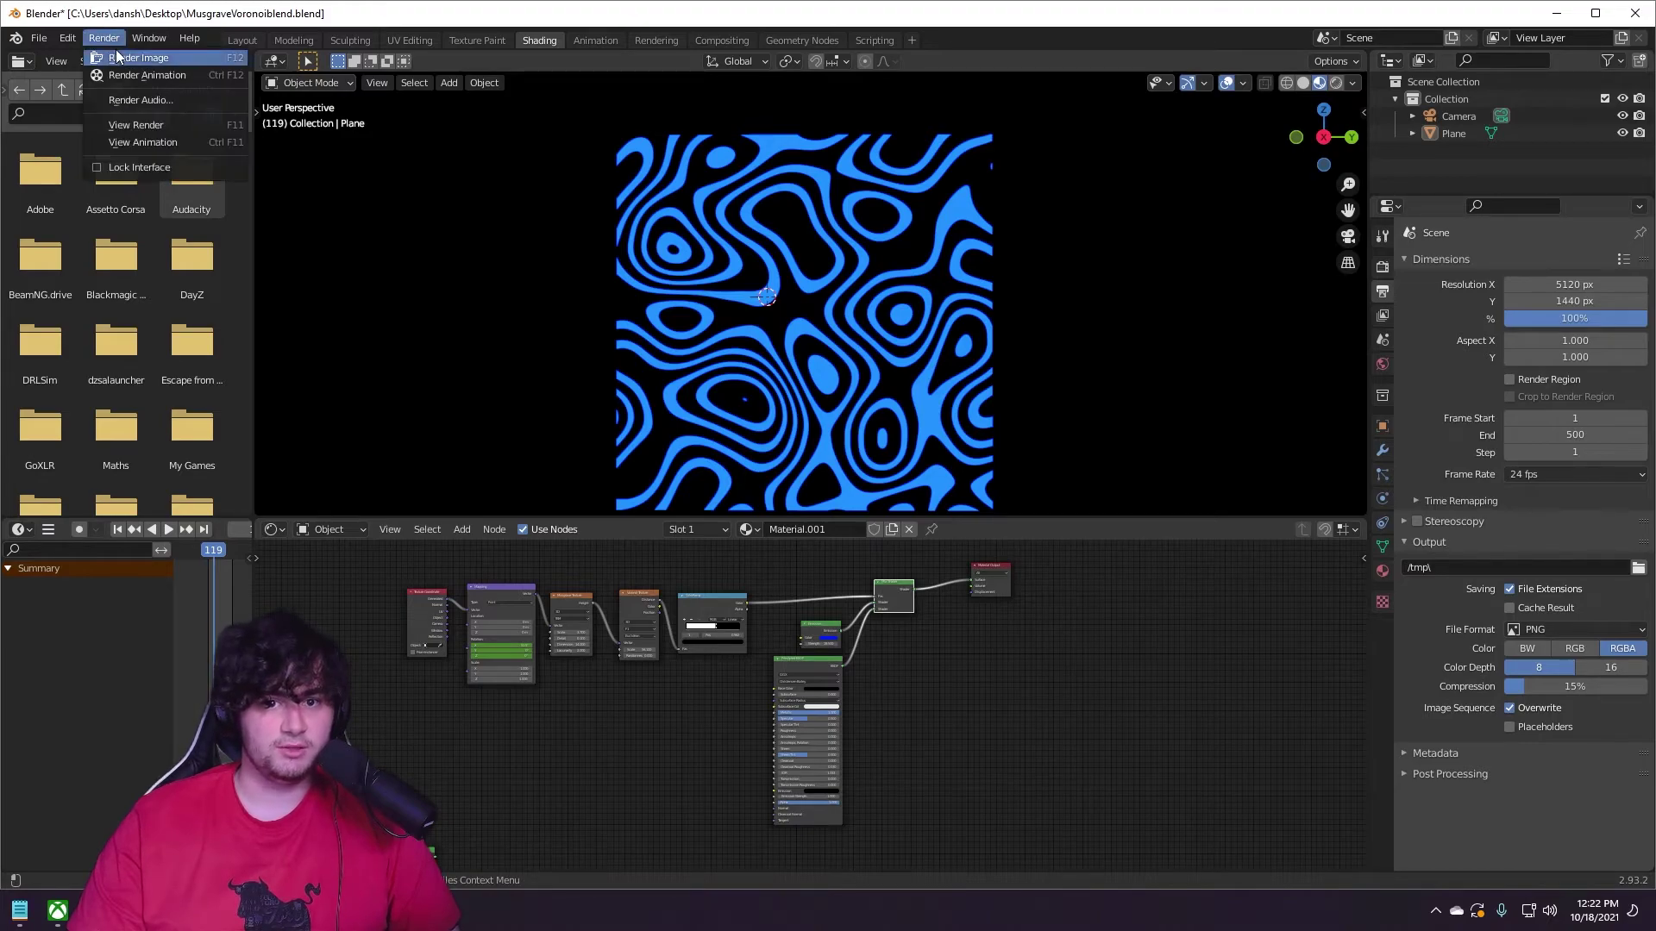
click(116, 57)
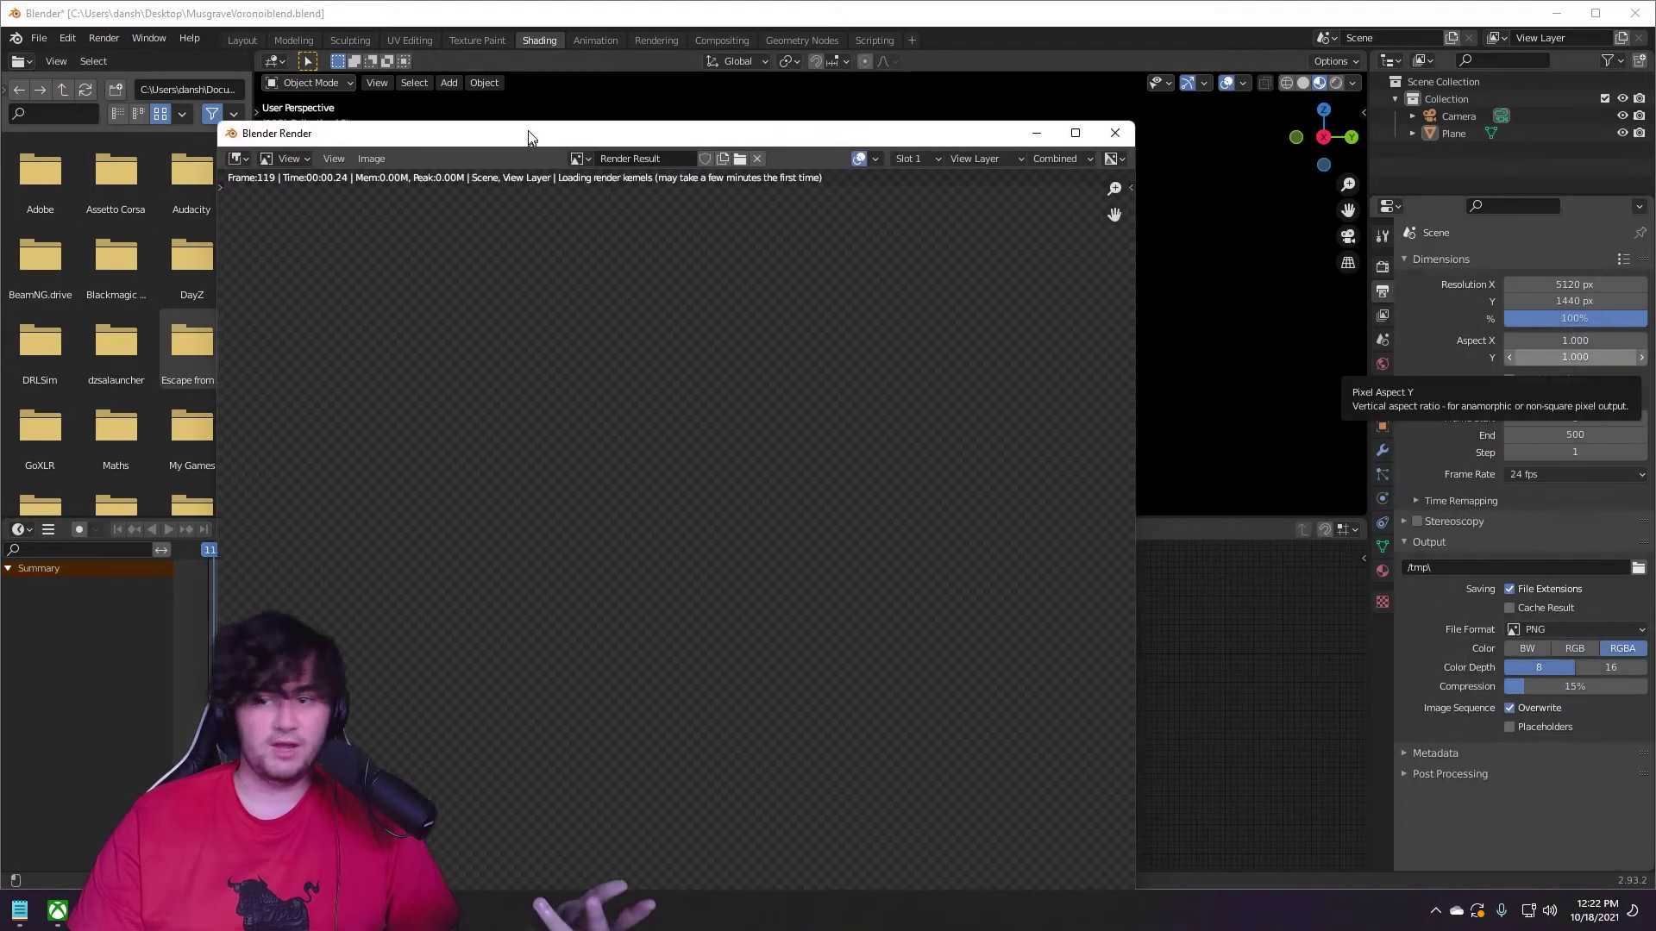
drag(539, 133, 543, 19)
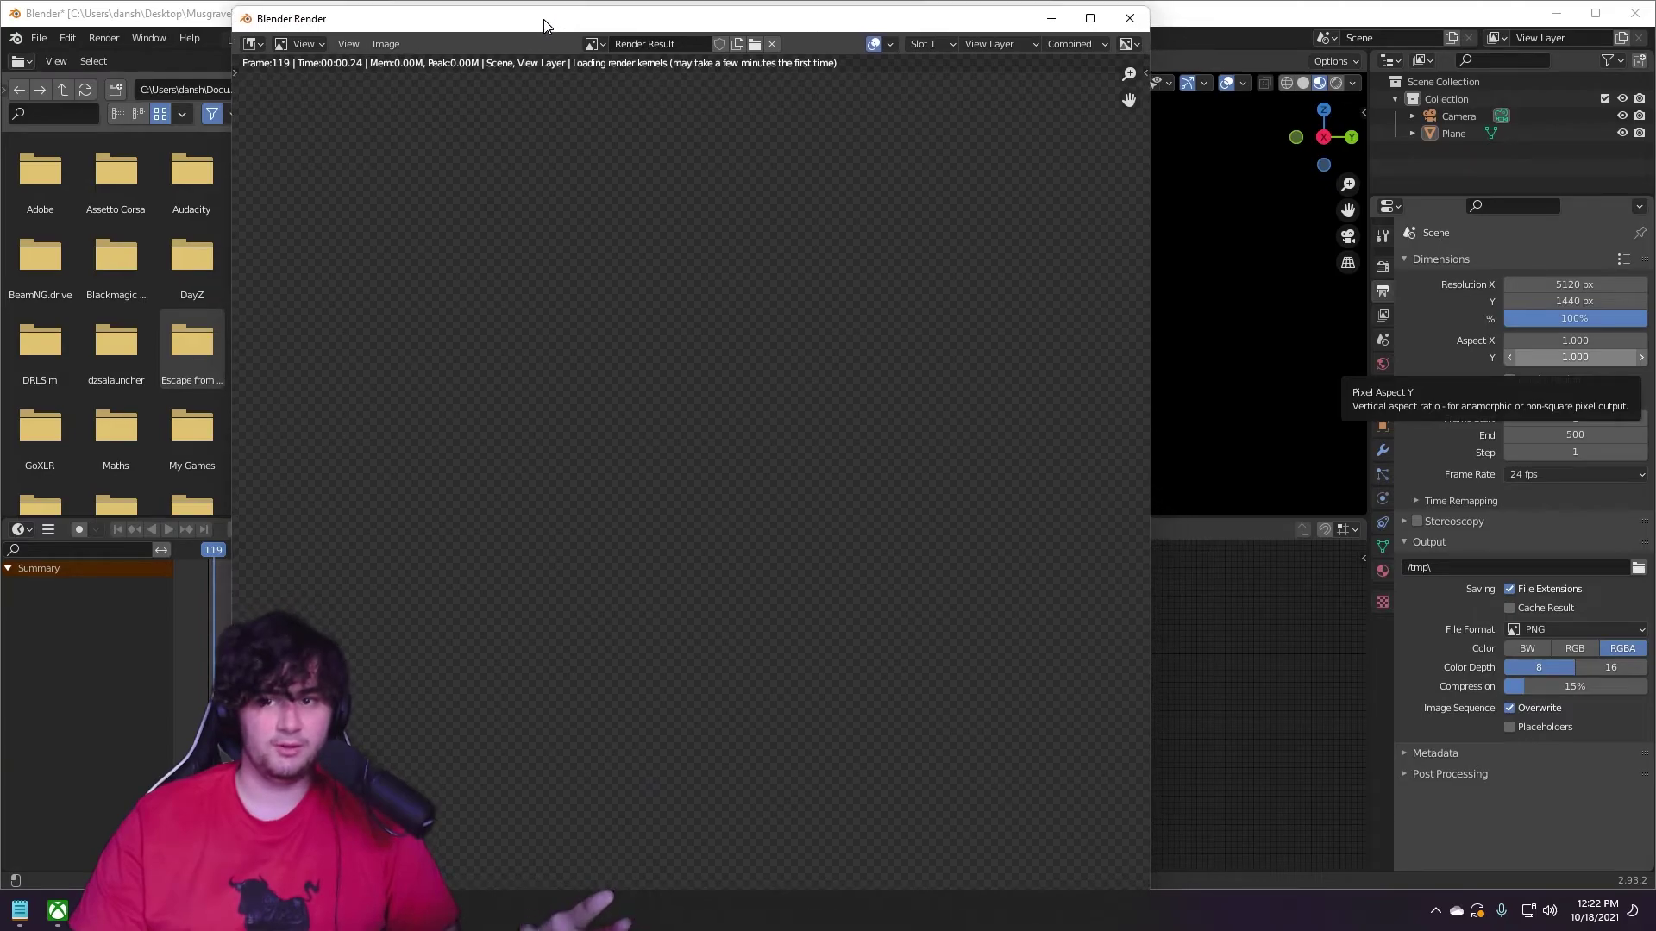
drag(1152, 227, 1636, 227)
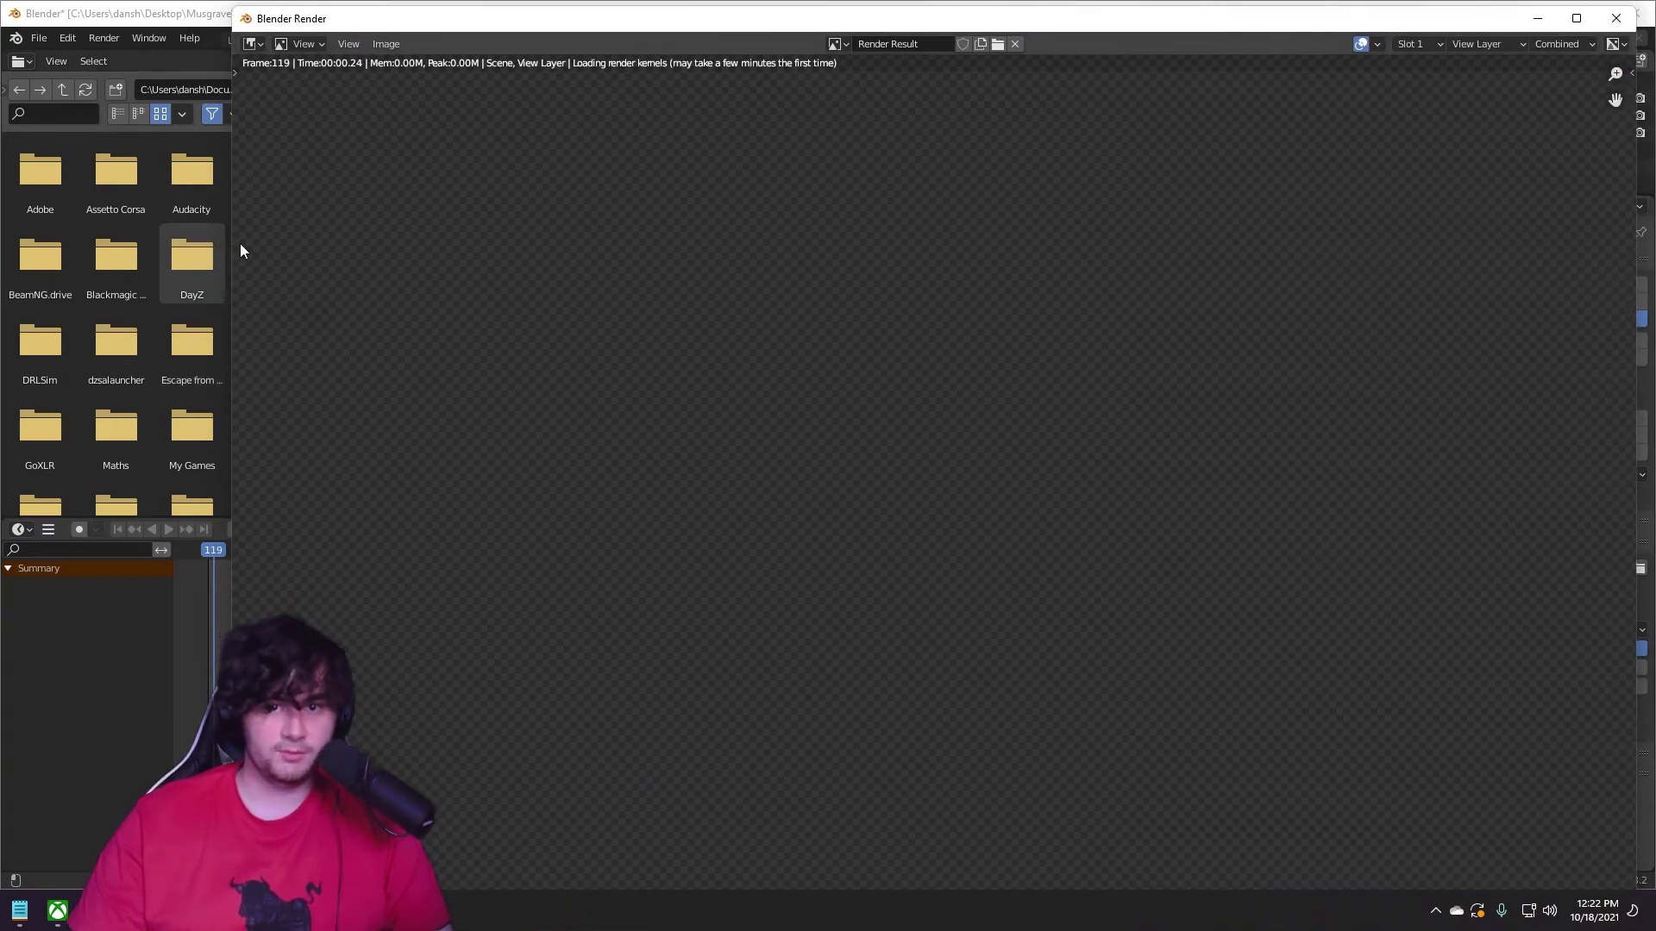
drag(227, 238, 11, 236)
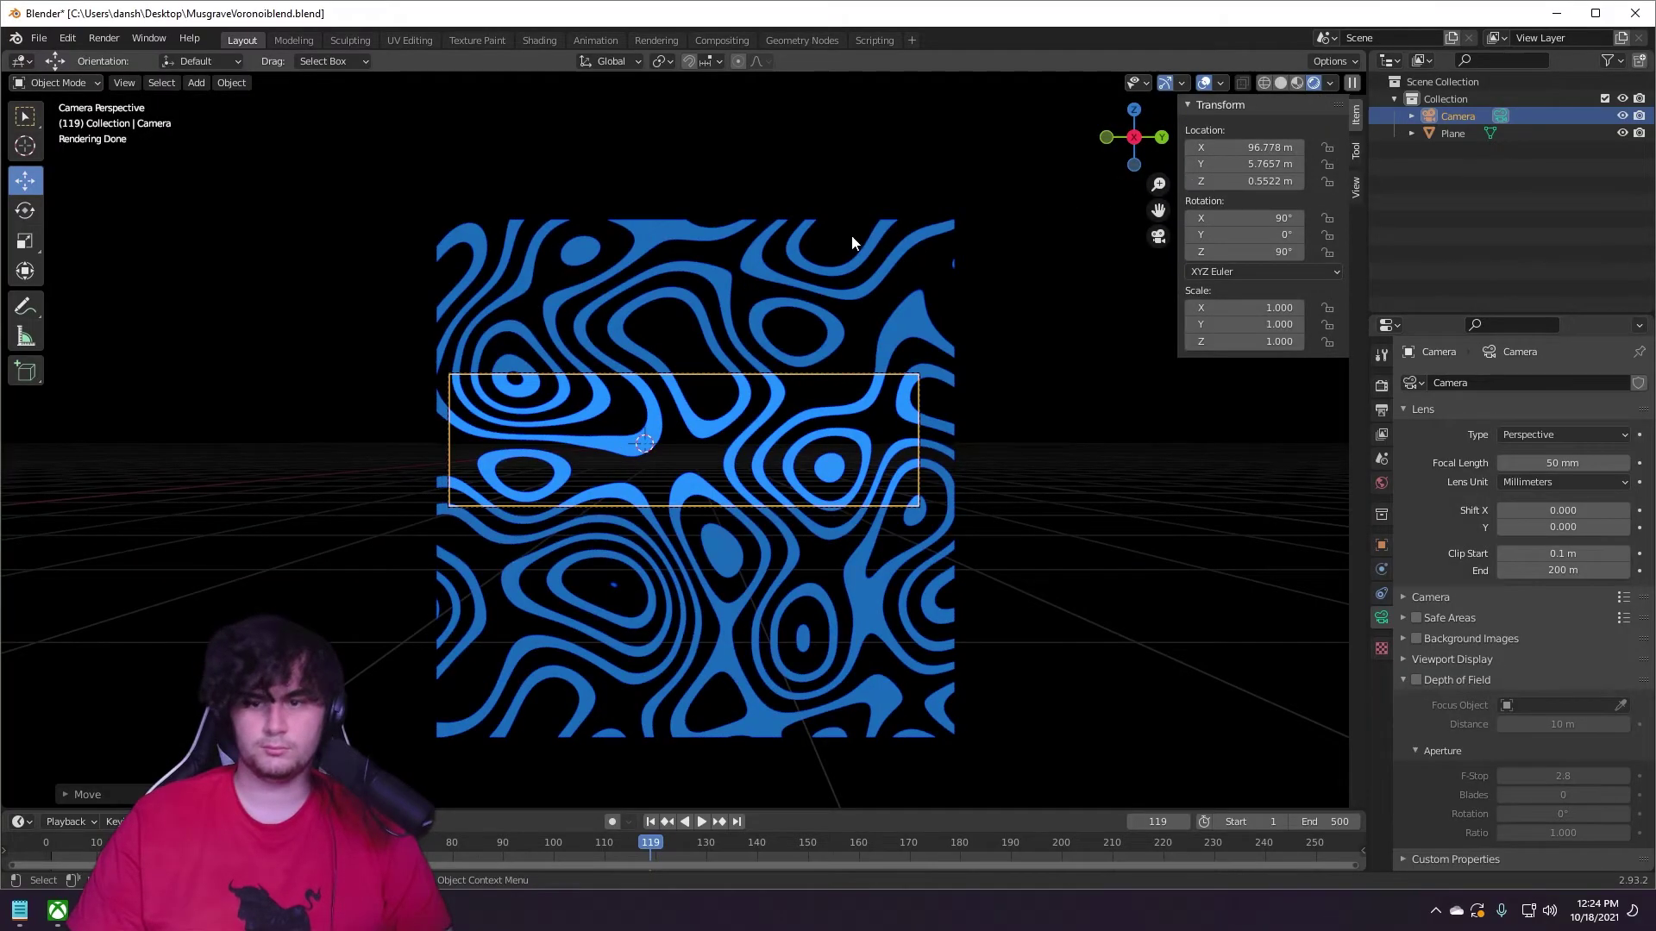
mouse_move(832, 250)
middle_down()
mouse_move(888, 290)
mouse_move(861, 308)
middle_up()
click(841, 329)
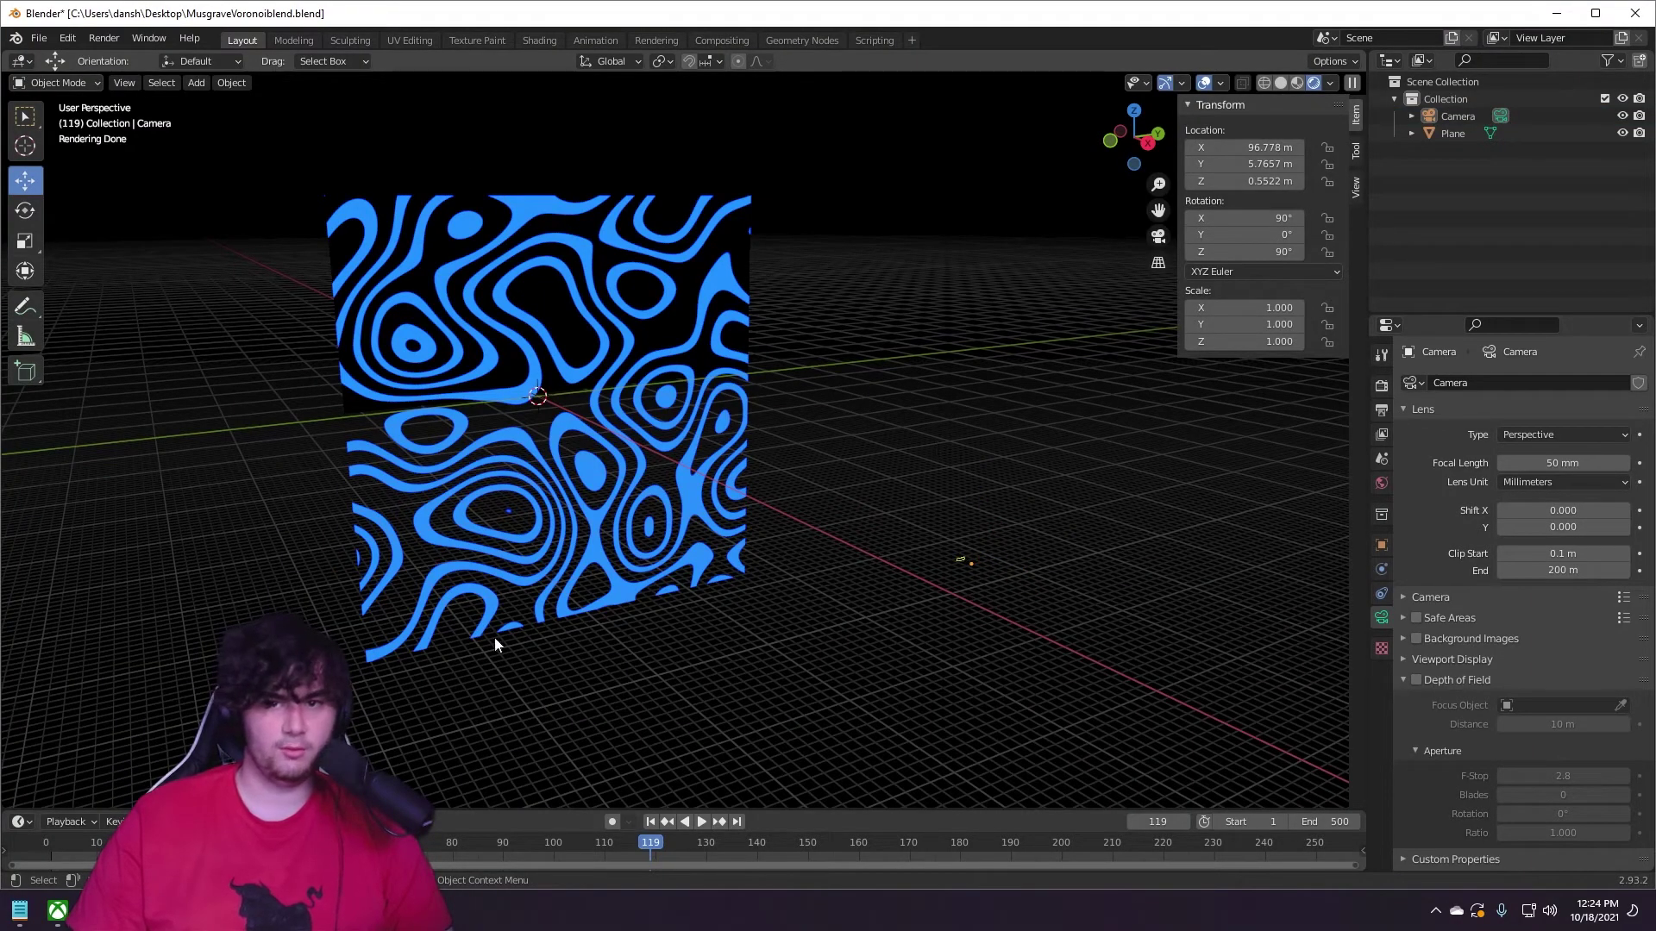
Set the vertical output resolution to 5120 px so the render is a 5120 × 5120 px square.
scroll(985, 613, up, 4)
click(1380, 409)
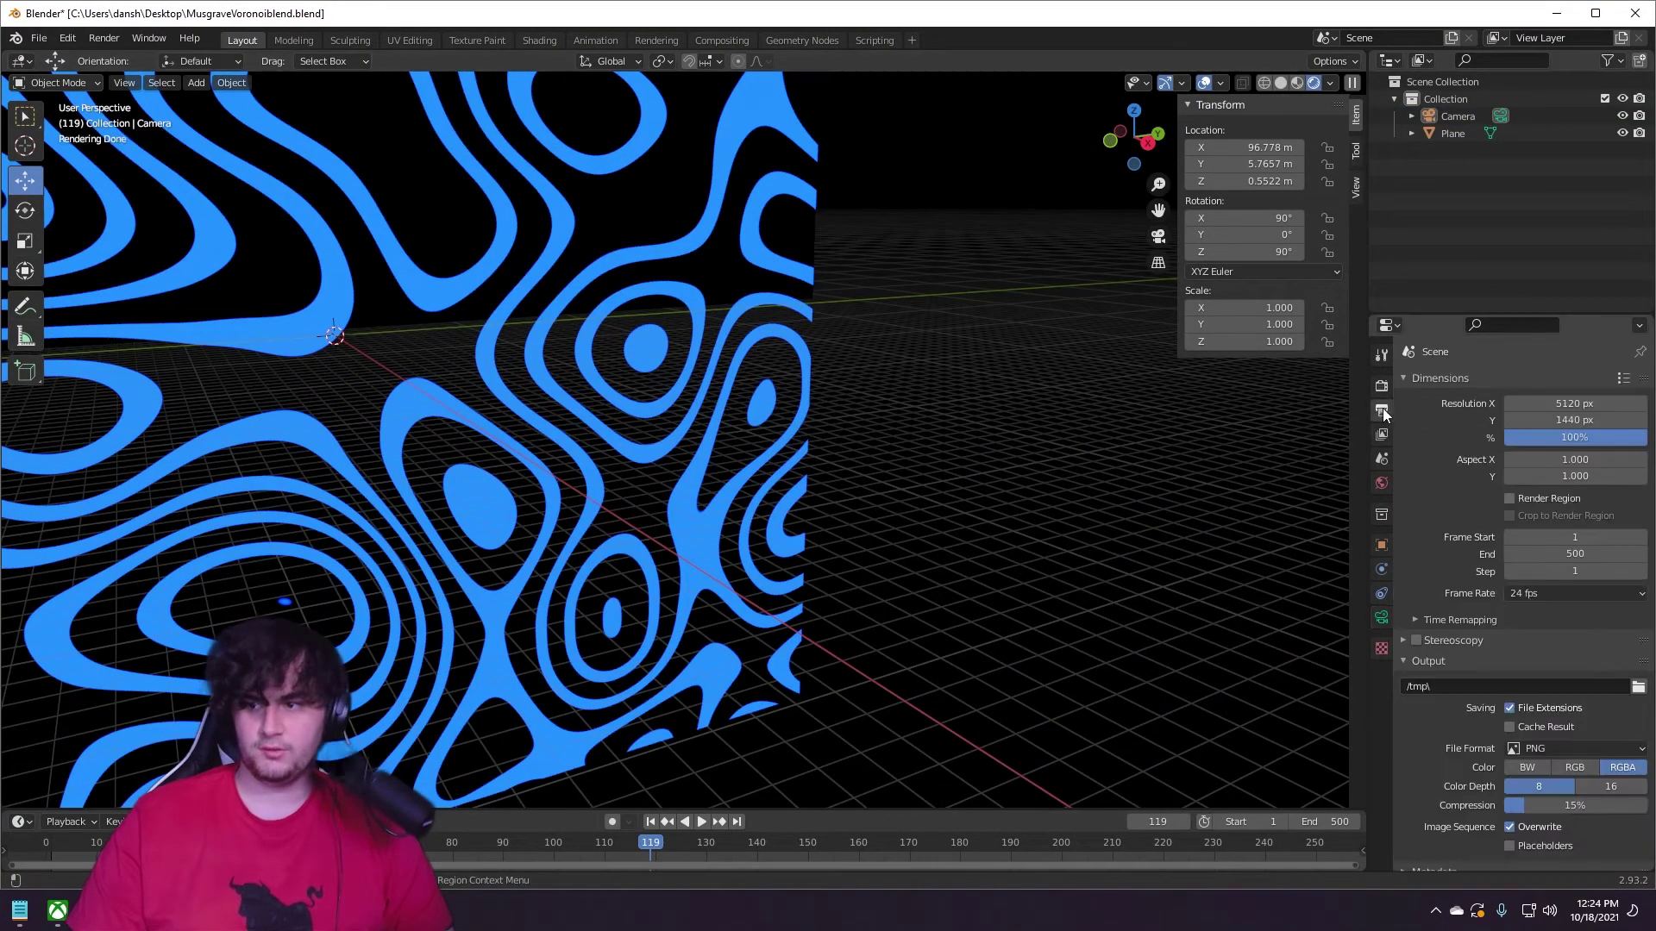
click(1575, 404)
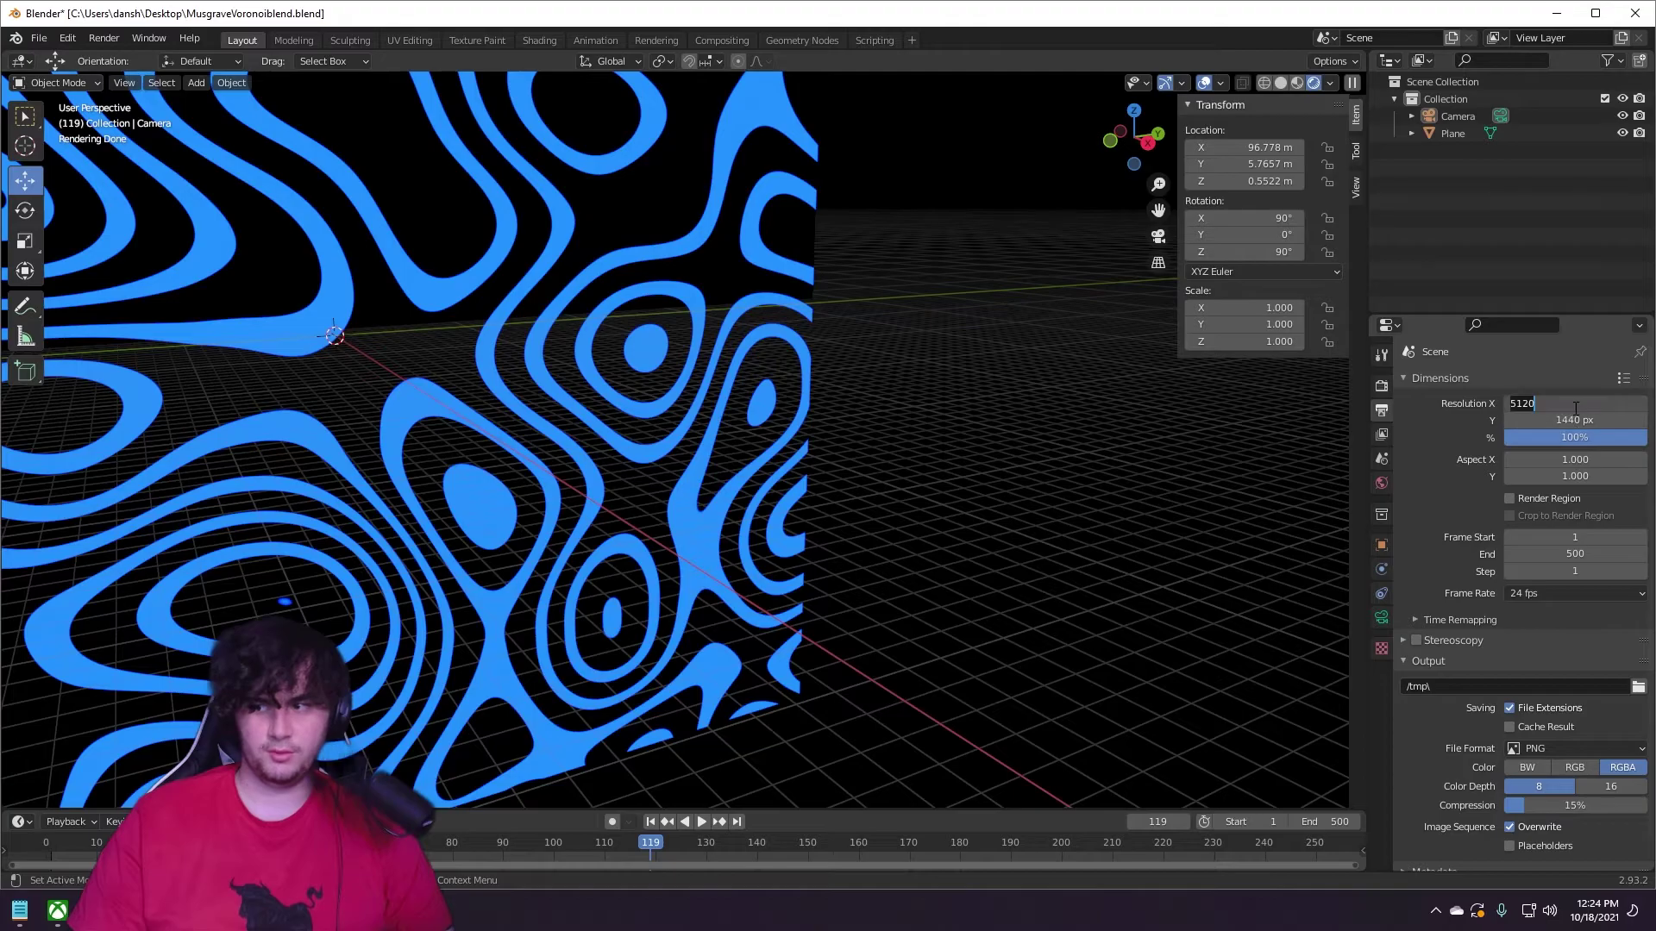
key(Tab)
text(5120)
key(Return)
In camera view, move the camera to about Y 8.0 m and Z -6.5 m so the plane fills its frame.
scroll(853, 469, down, 6)
scroll(897, 507, up, 3)
middle_drag(945, 531, 933, 531)
scroll(933, 530, down, 2)
right_click(876, 564)
click(856, 569)
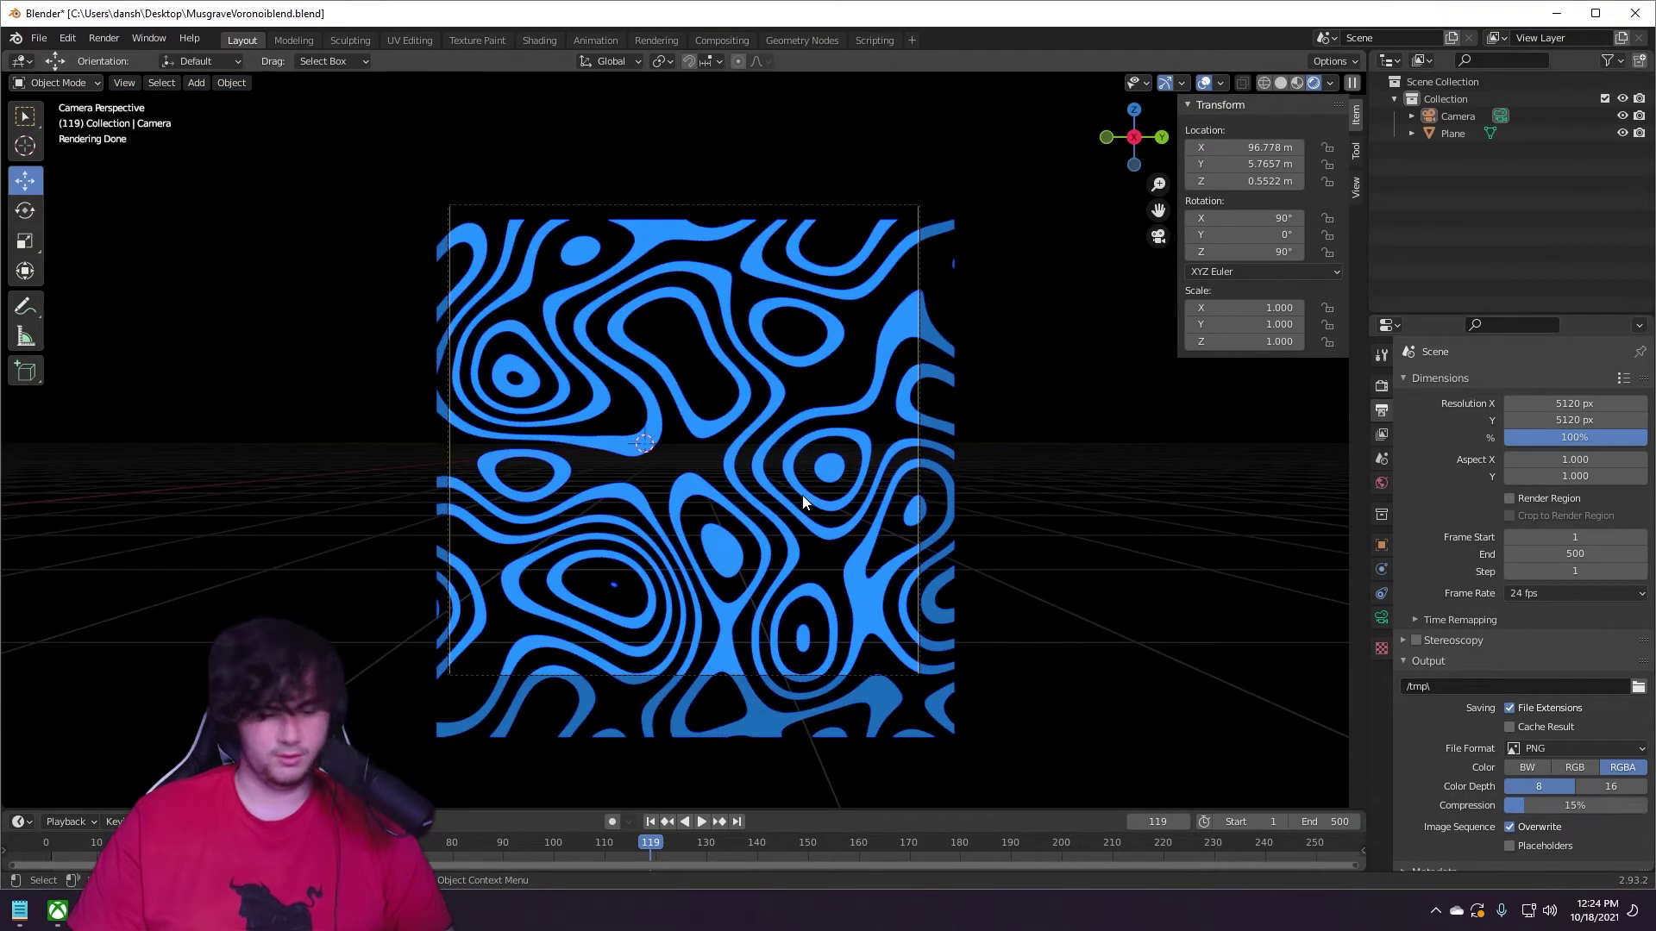
click(918, 488)
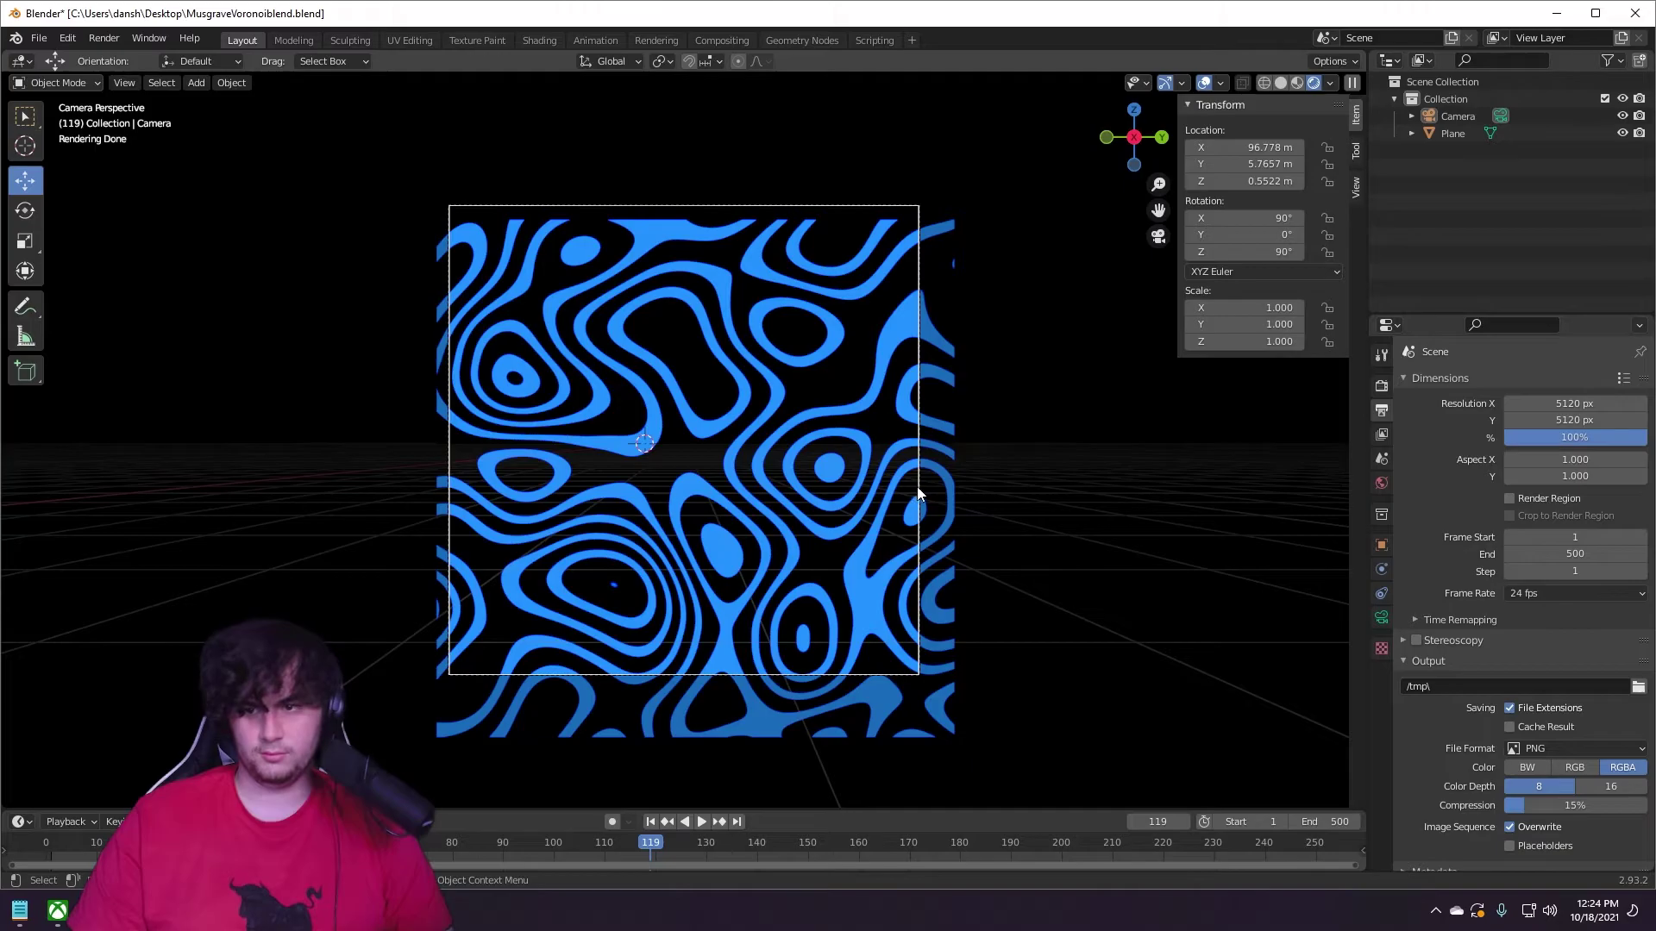
key(g)
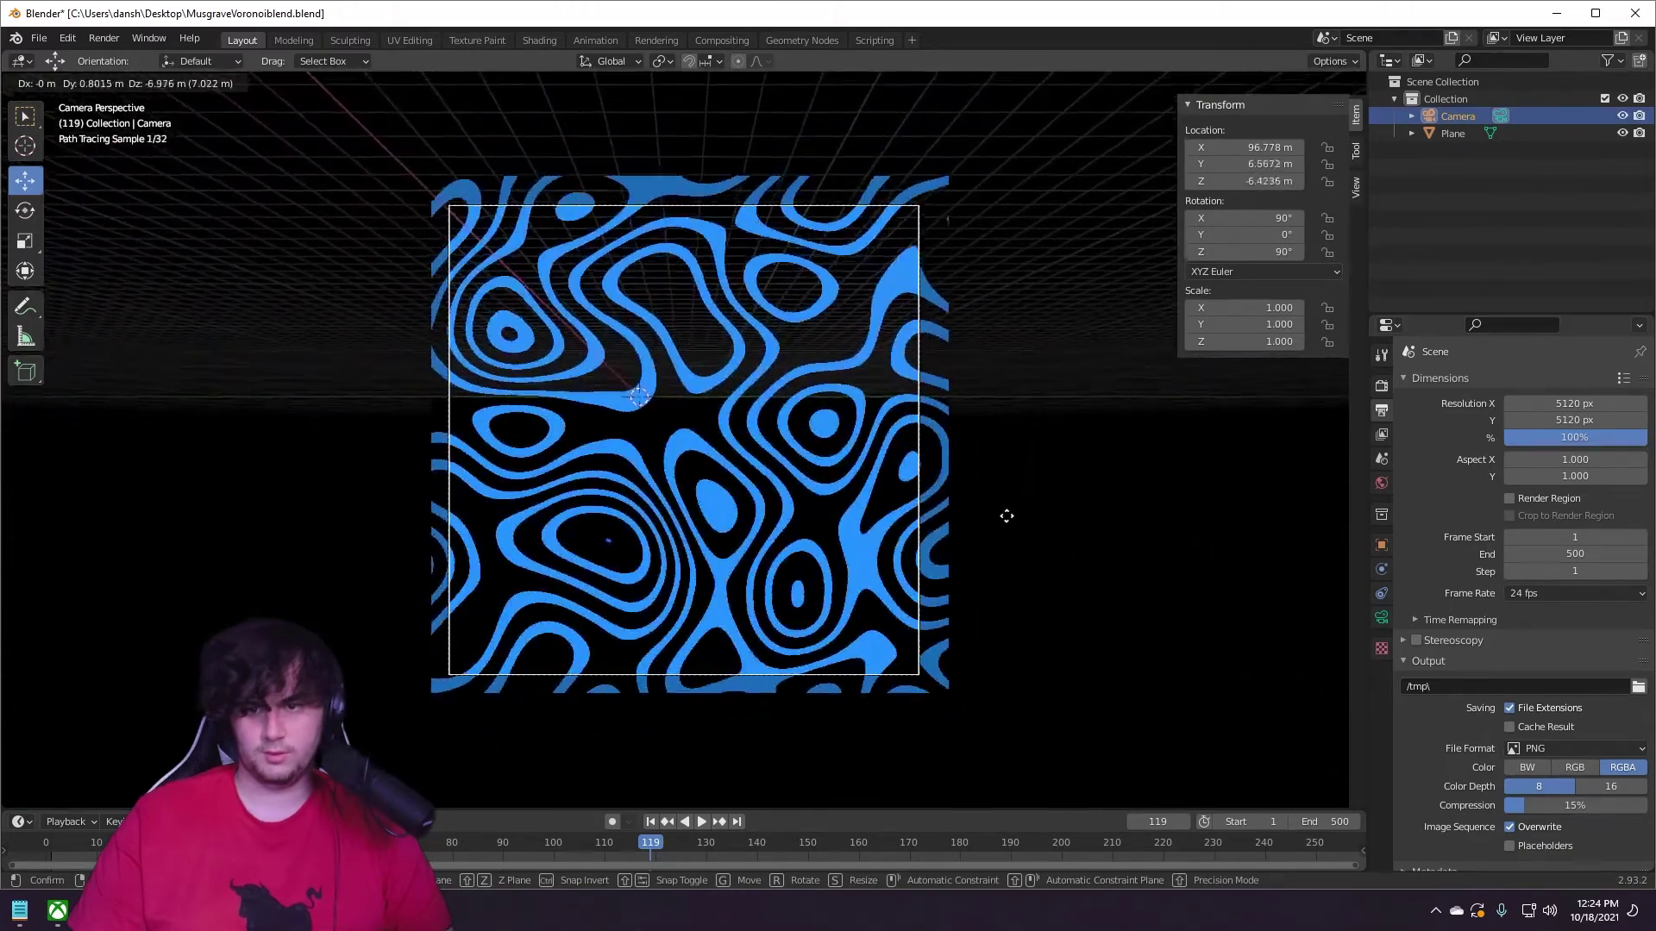
click(1160, 528)
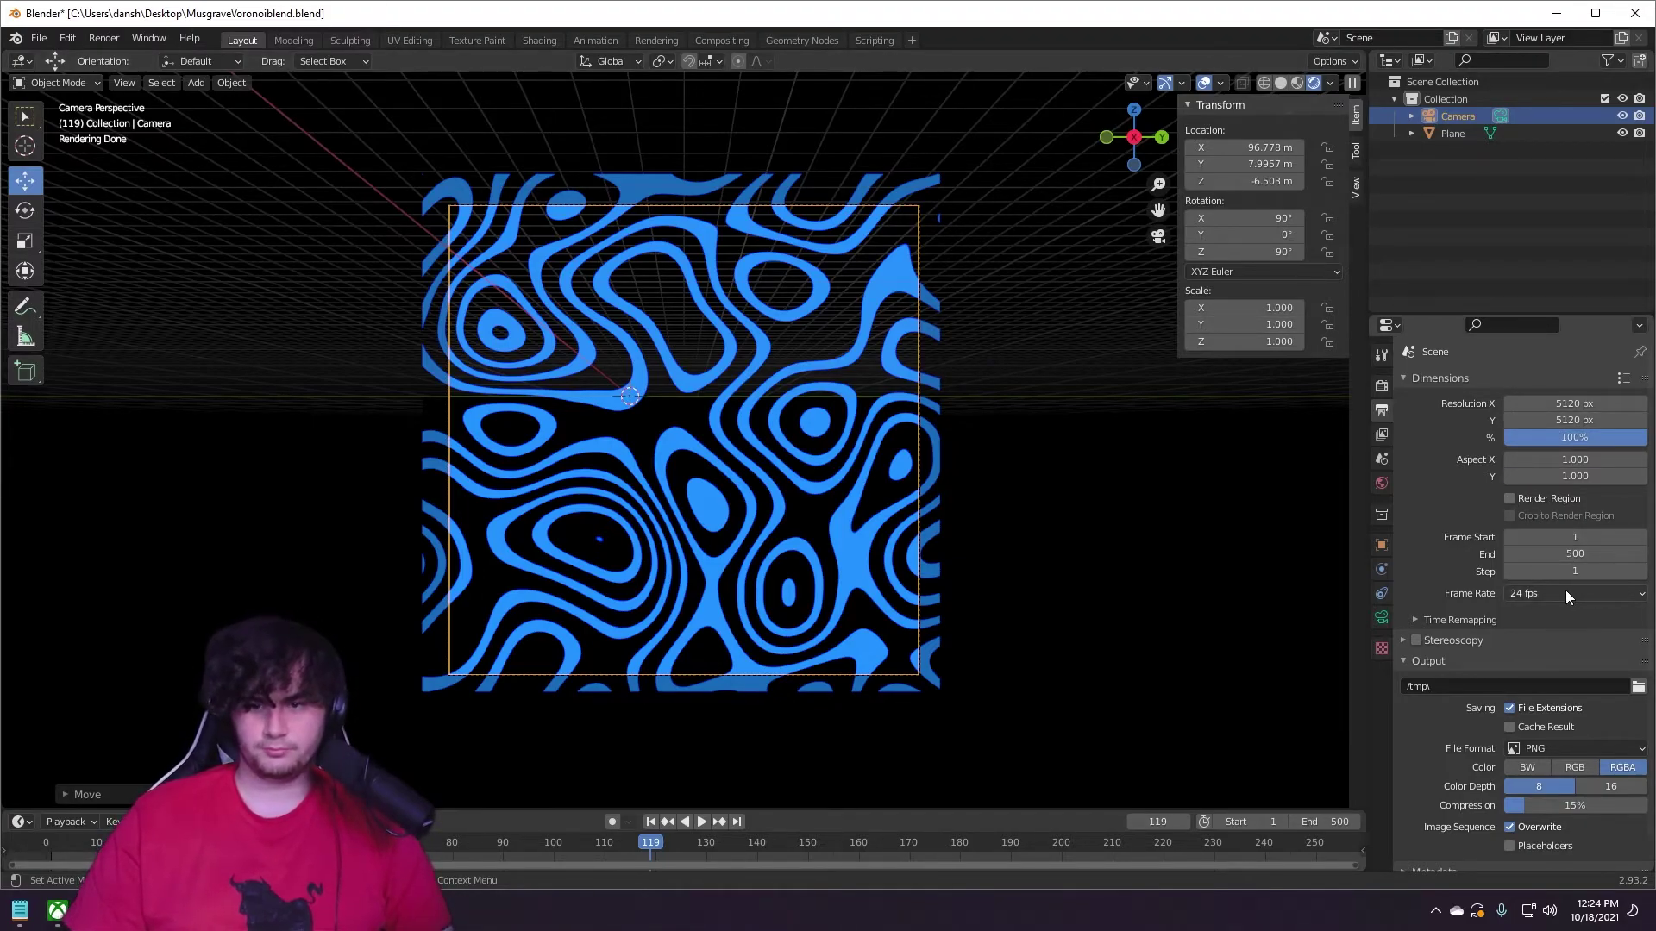
Play the animation briefly in camera view to preview the flowing pattern, and stop it at frame 161.
key(space)
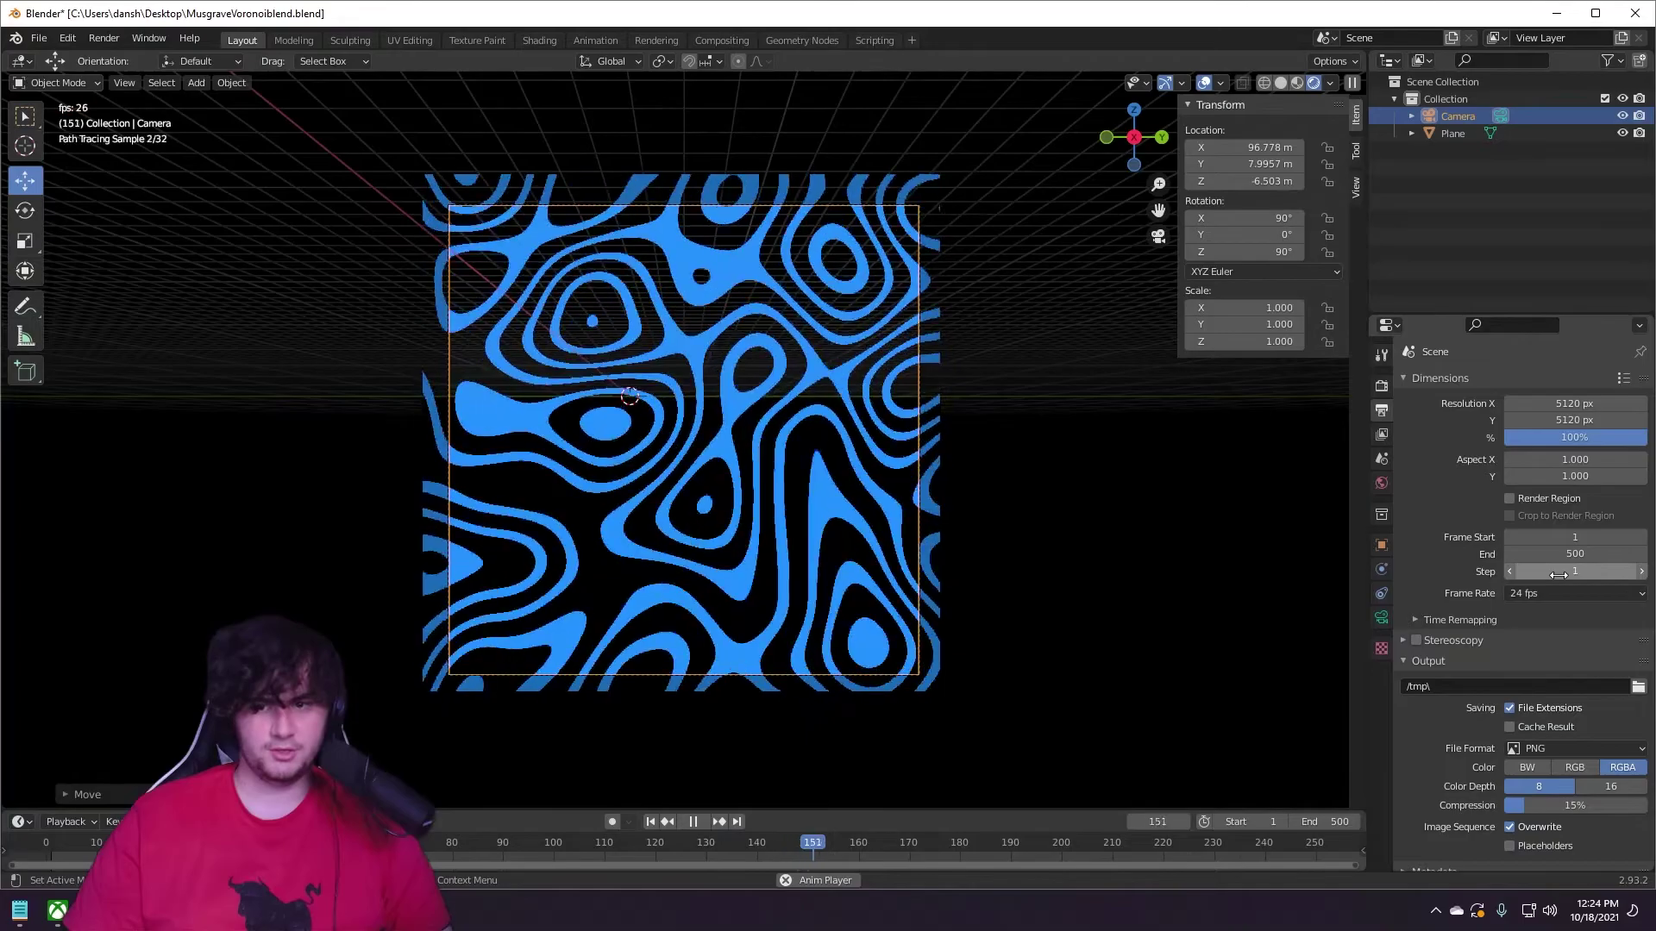
key(space)
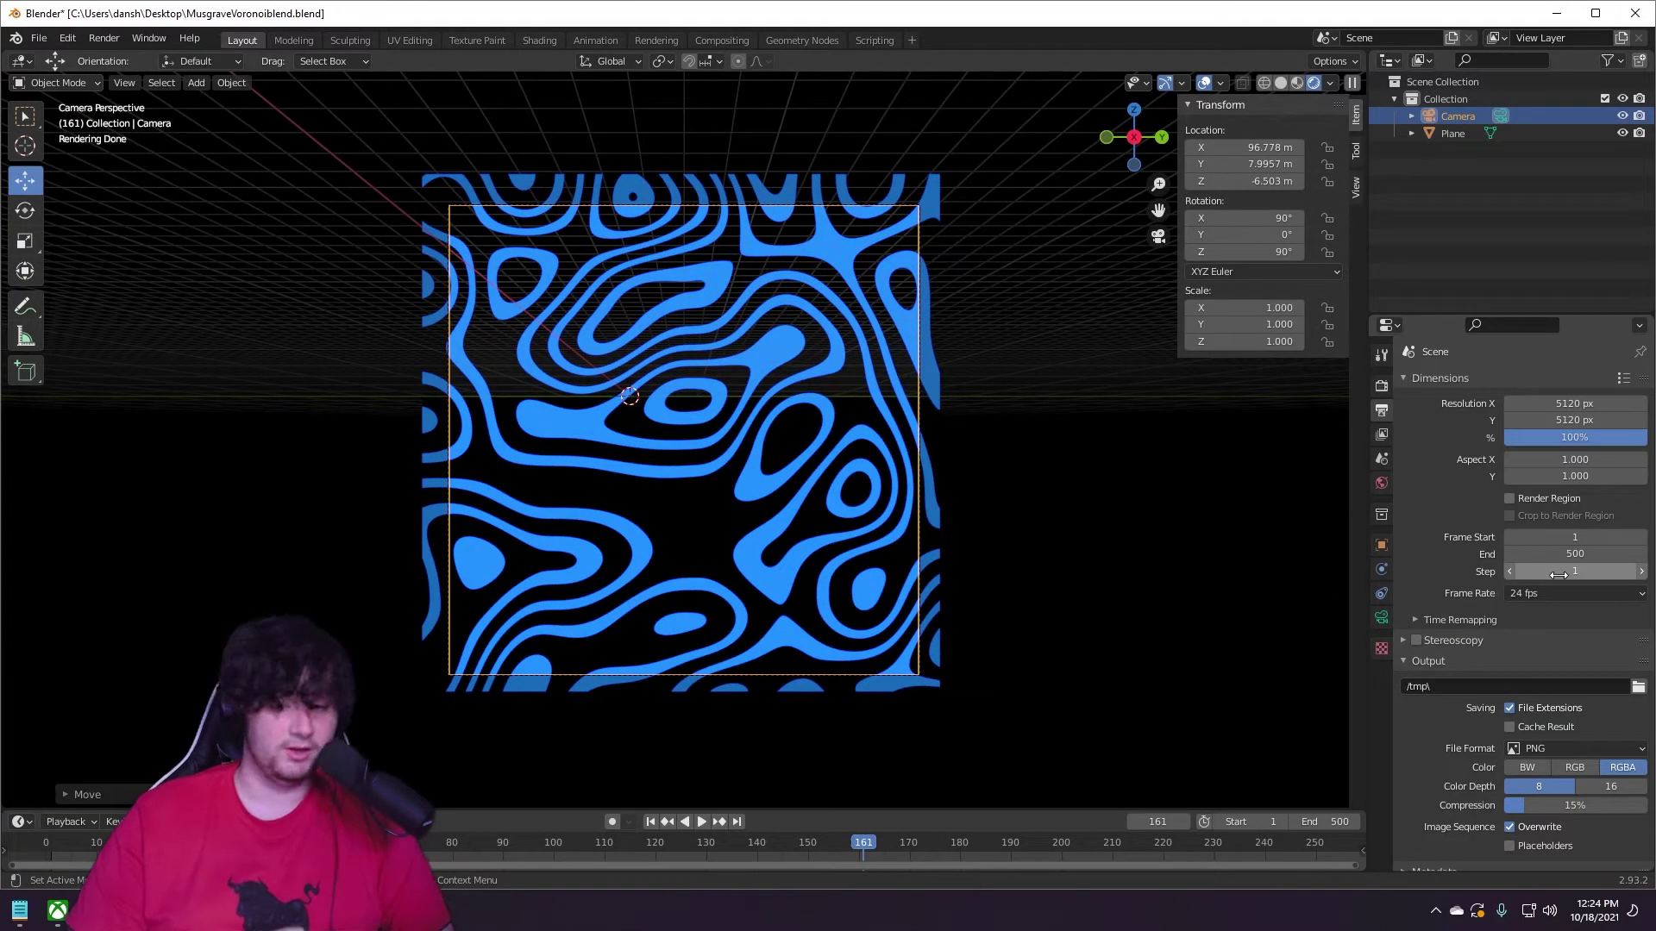
middle_drag(862, 386, 681, 425)
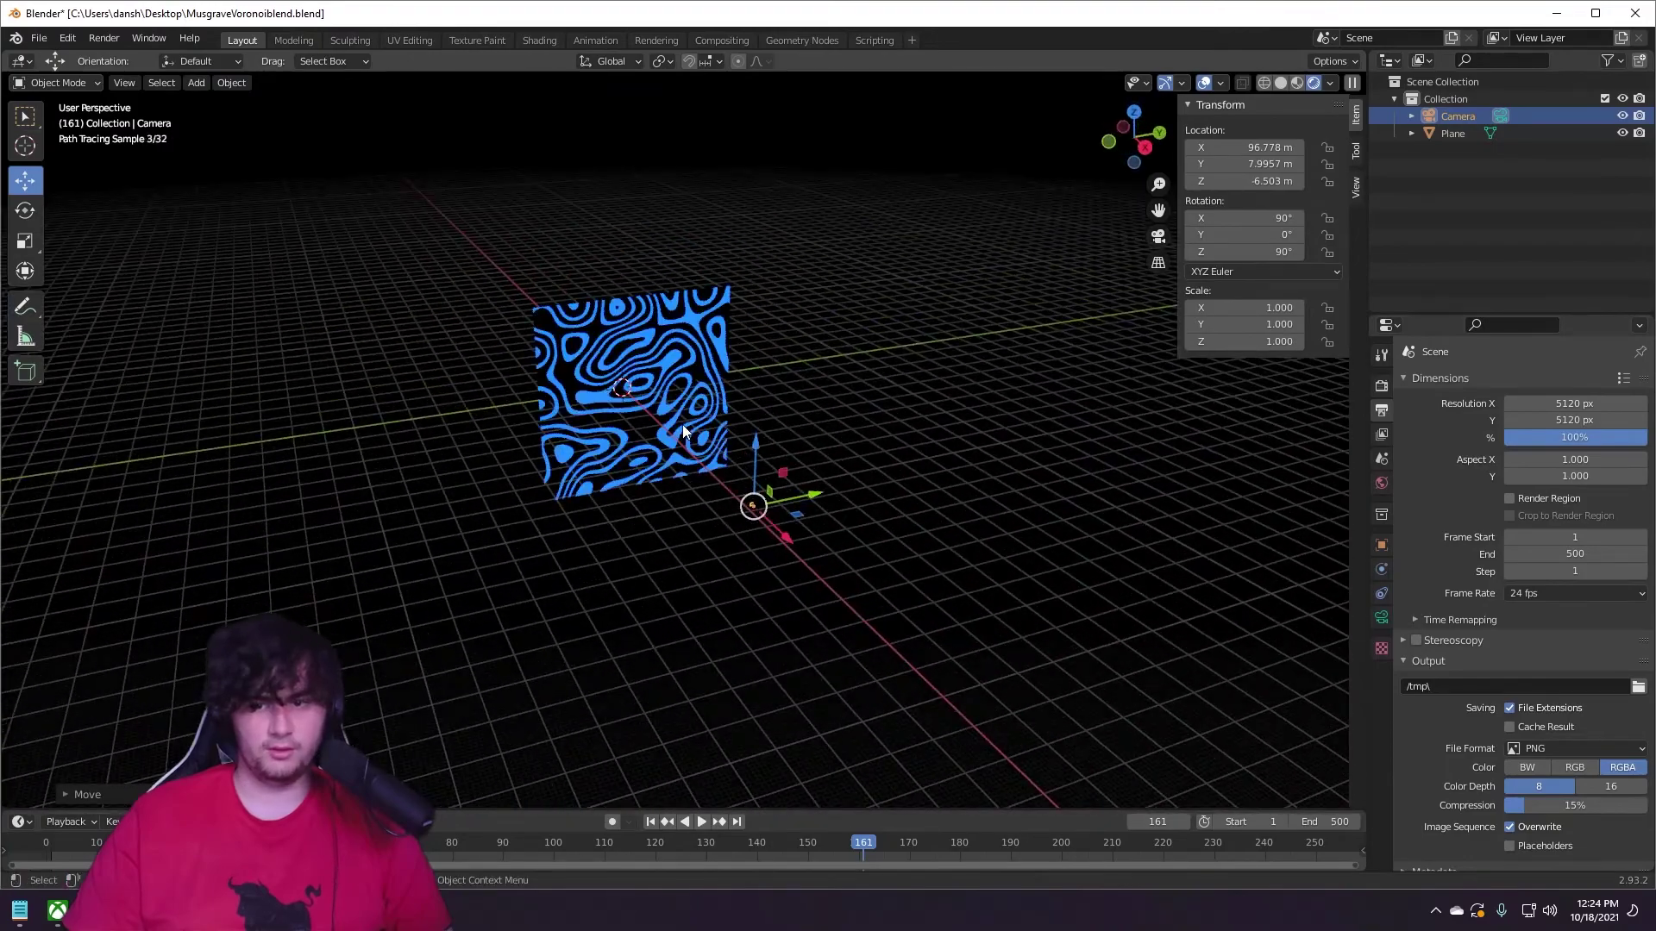
Set the World background's strength to 0.
click(1380, 484)
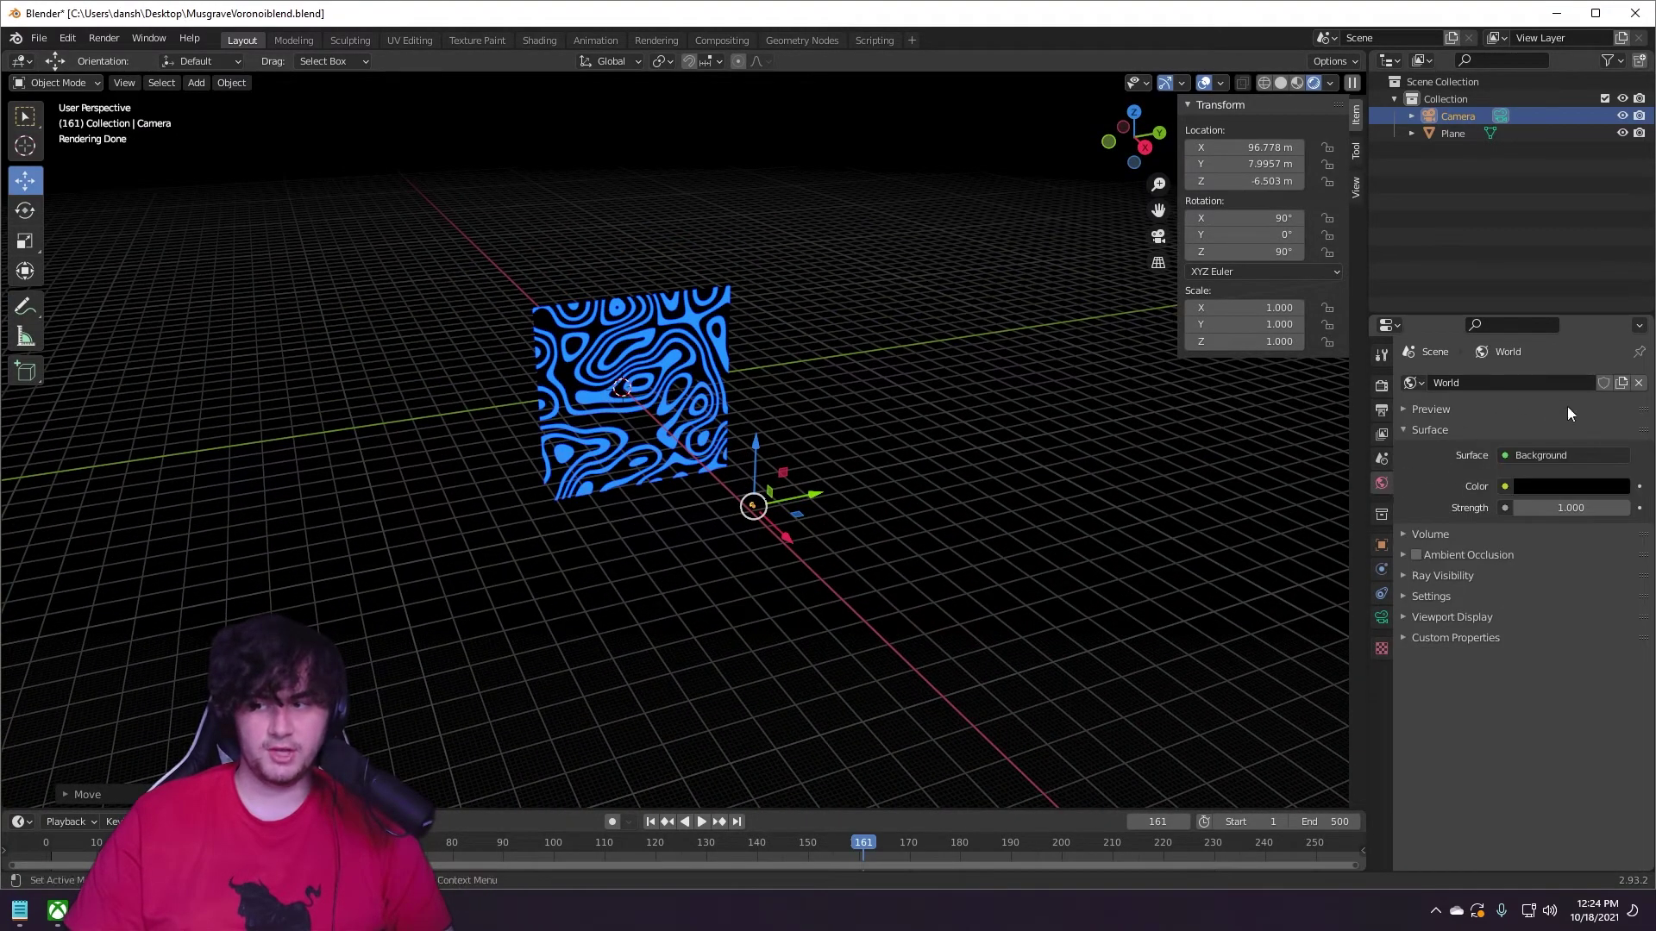
click(1556, 485)
drag(1569, 507, 1466, 507)
mouse_move(1080, 450)
middle_down()
mouse_move(981, 418)
mouse_move(888, 435)
mouse_move(992, 449)
middle_up()
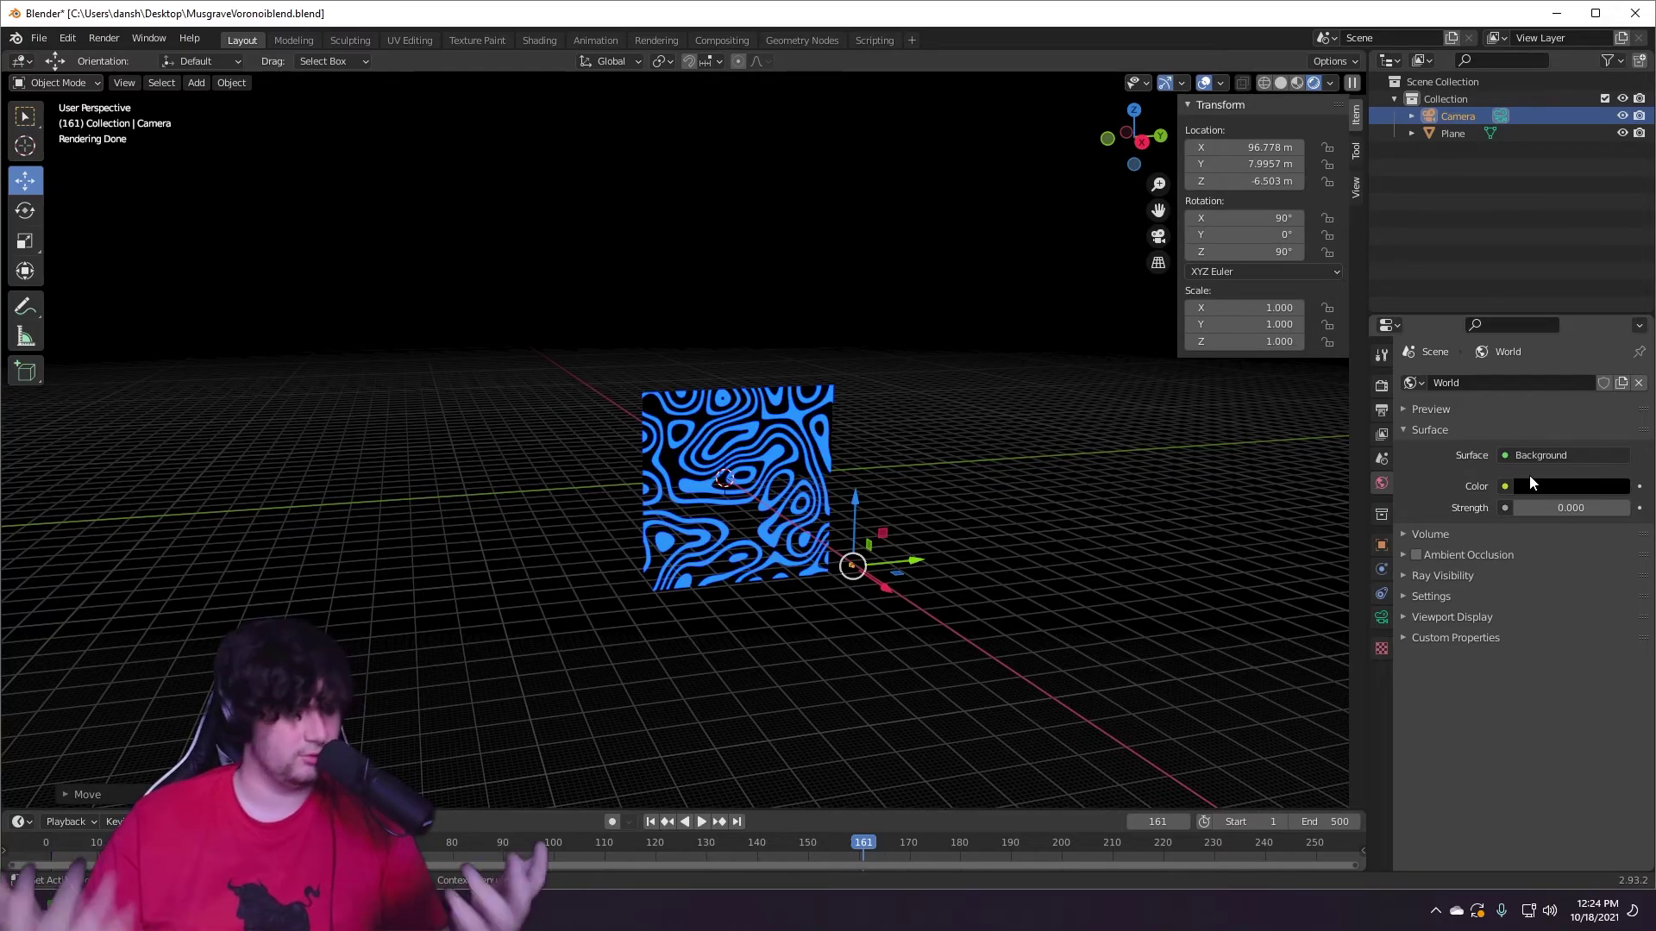
mouse_move(759, 474)
middle_down()
mouse_move(1198, 529)
mouse_move(1001, 511)
middle_up()
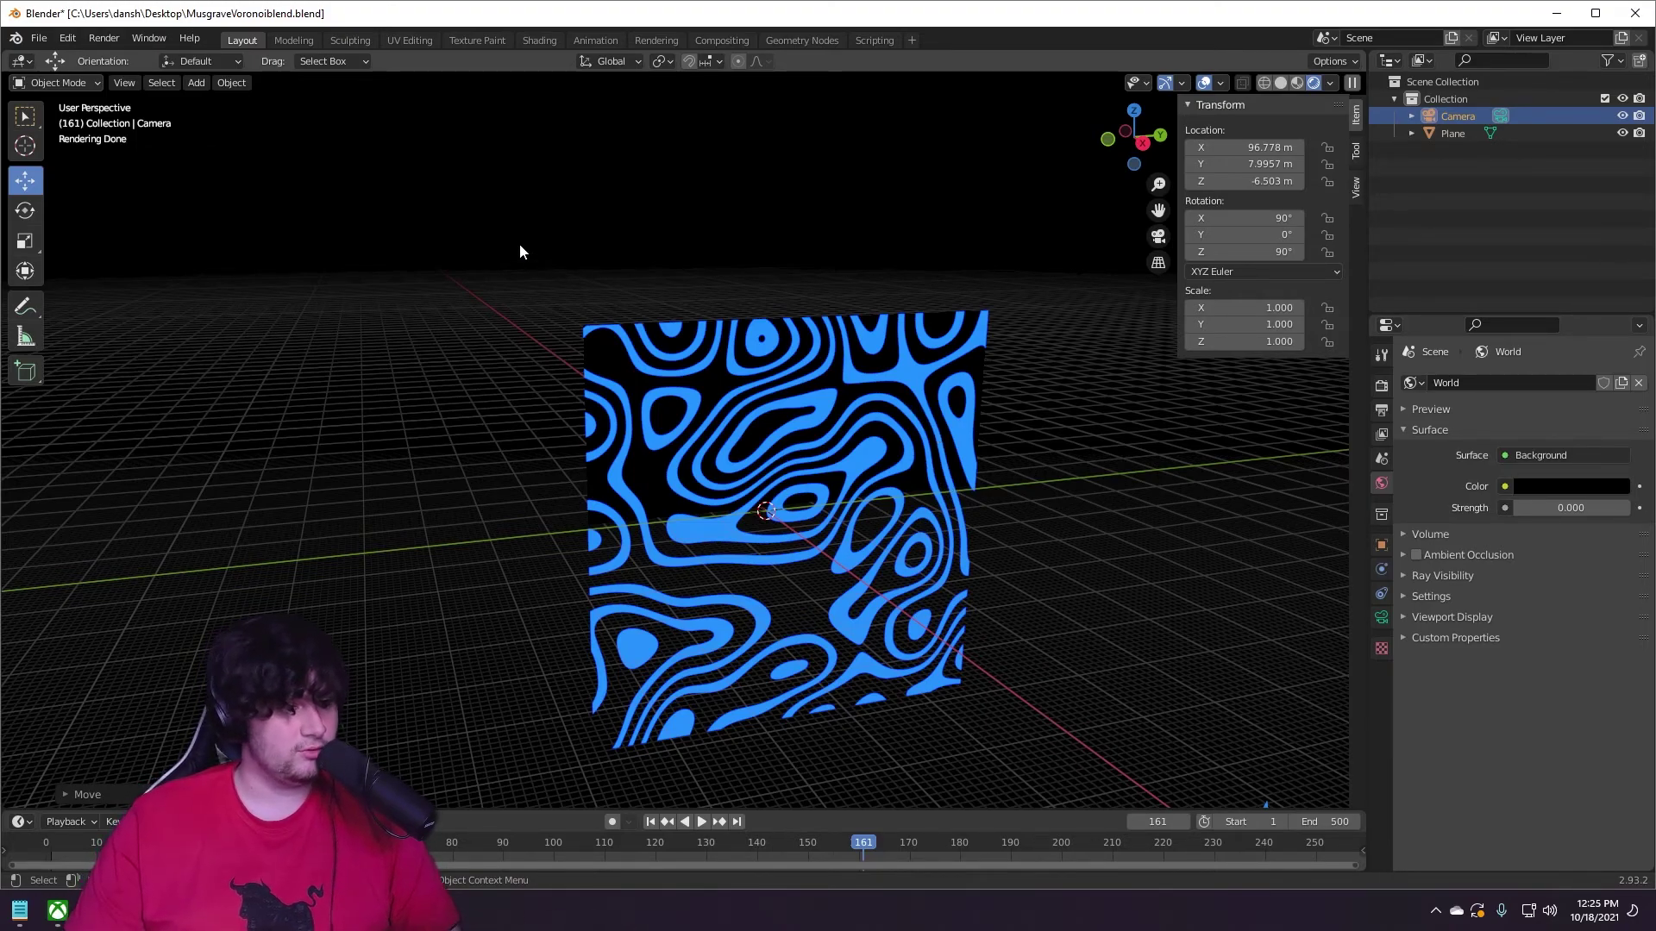
middle_drag(519, 251, 676, 371)
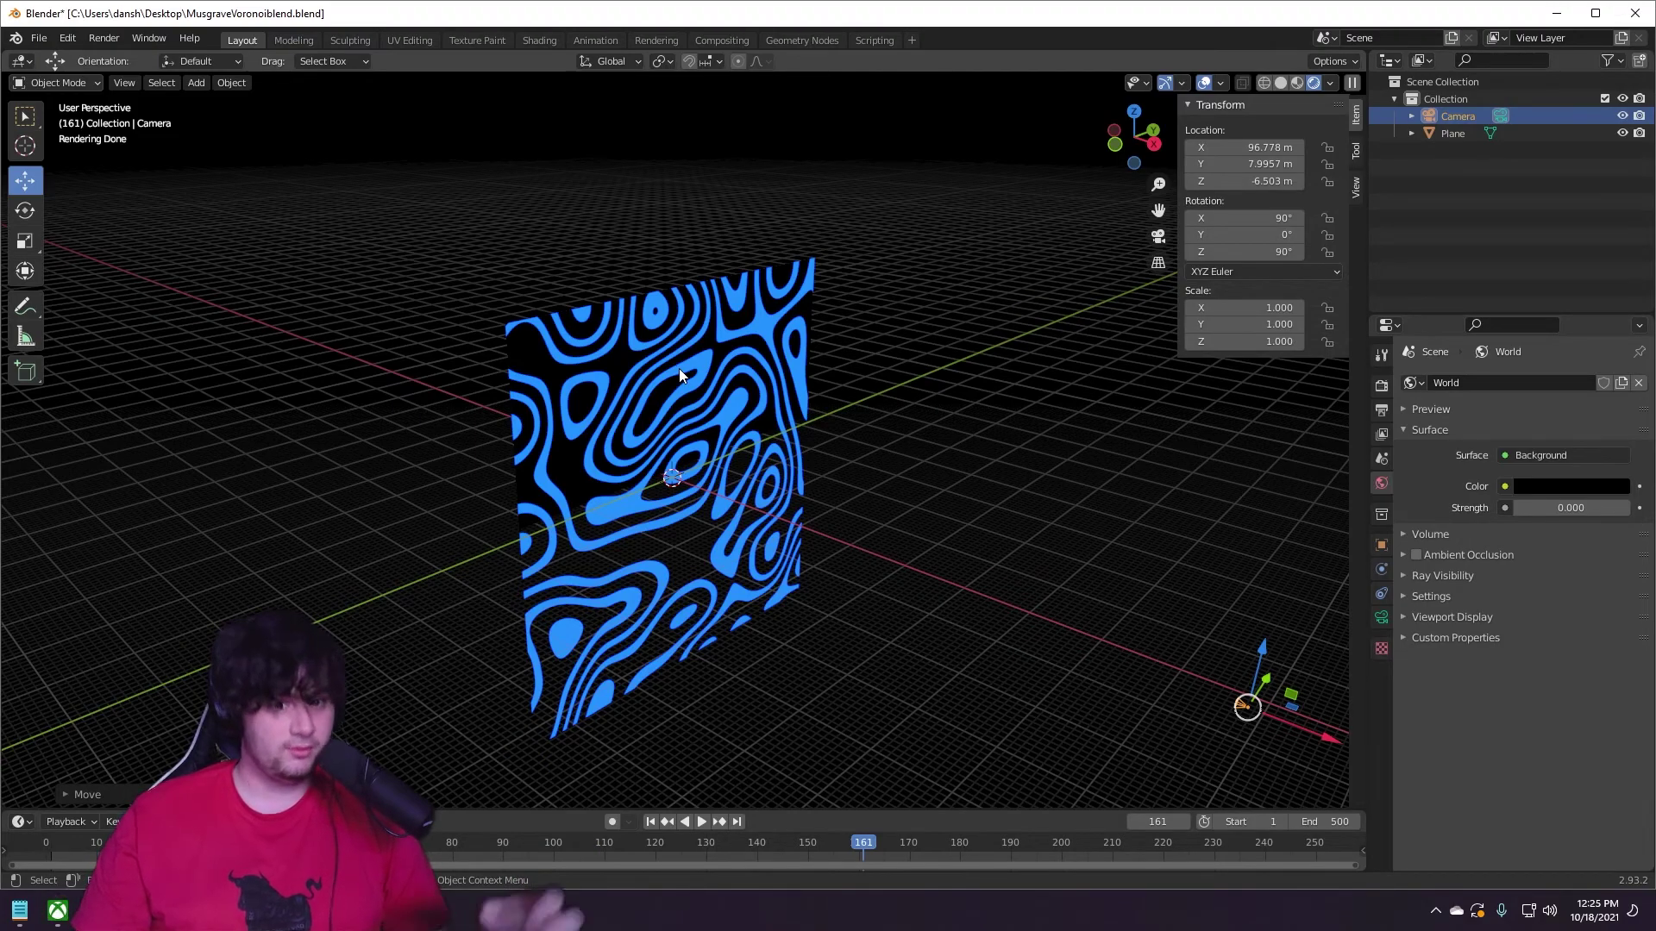
middle_drag(820, 464, 852, 442)
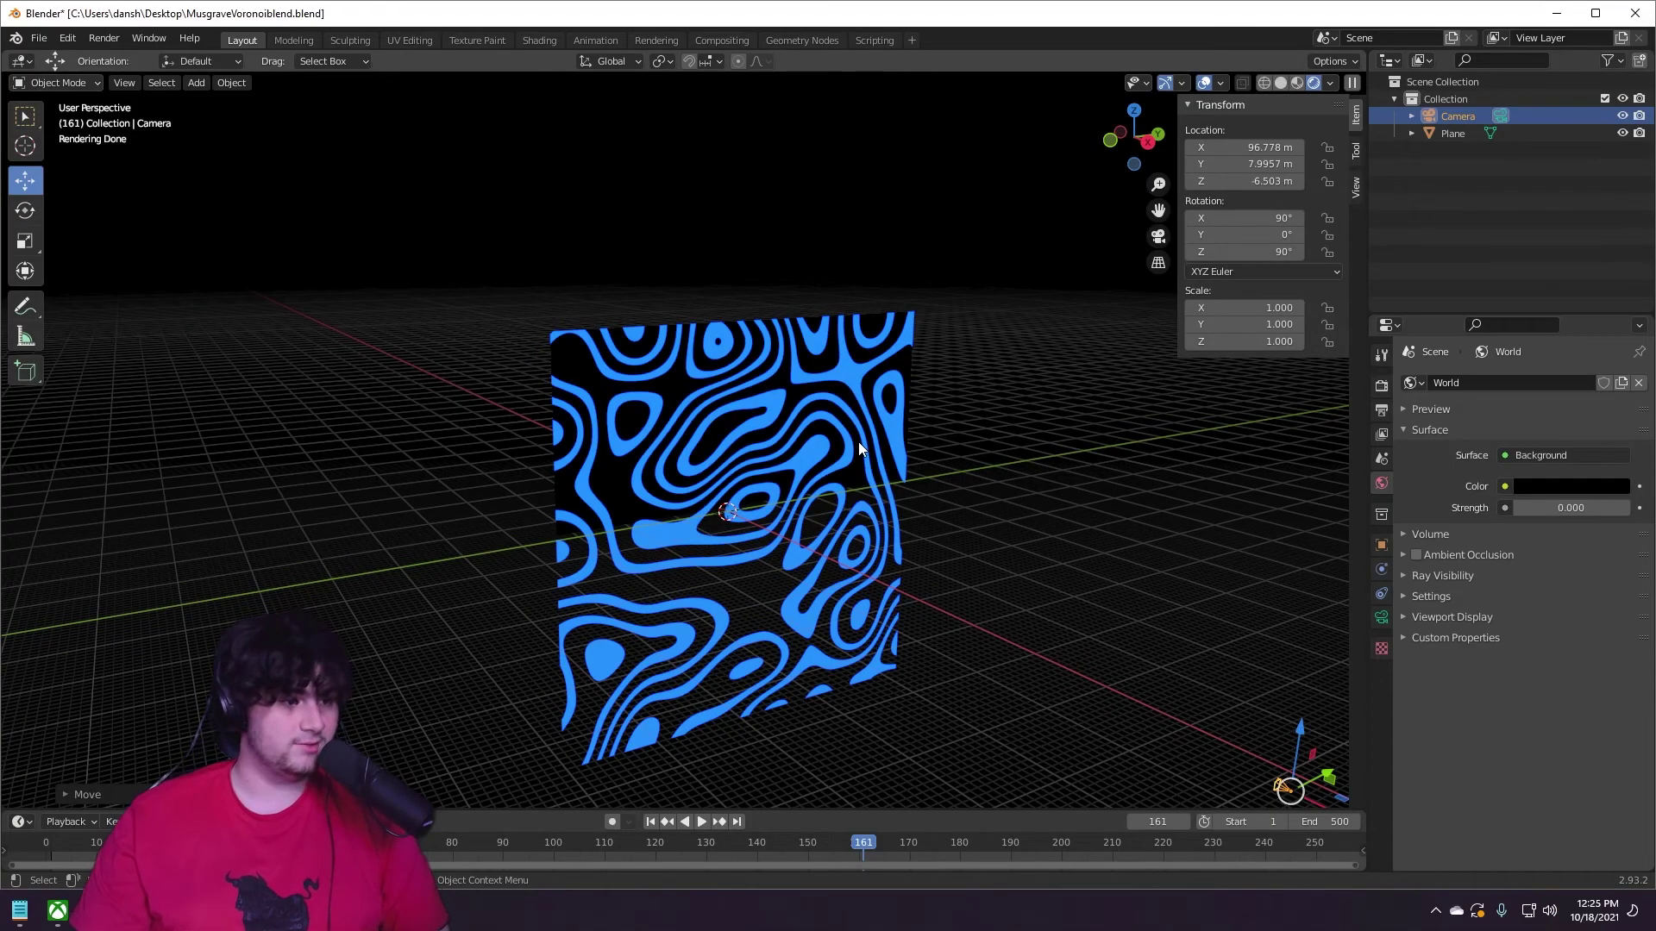
shift+middle_drag(1101, 525, 986, 442)
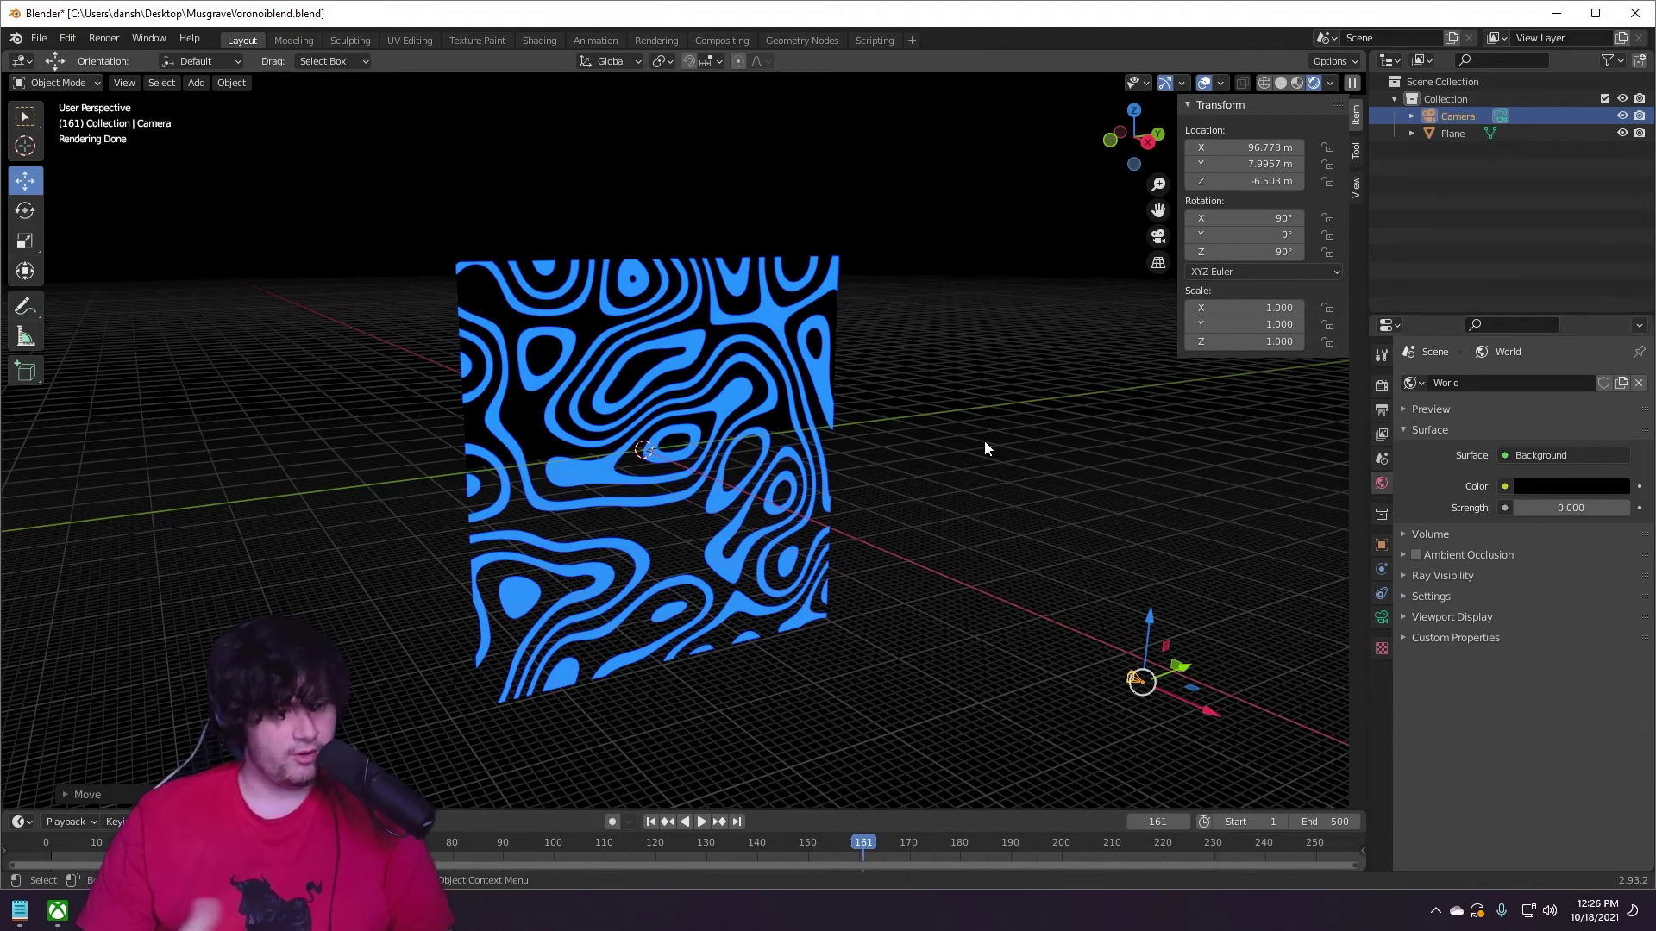
Return to the Shading workspace and select the plane to bring up its material nodes.
click(521, 39)
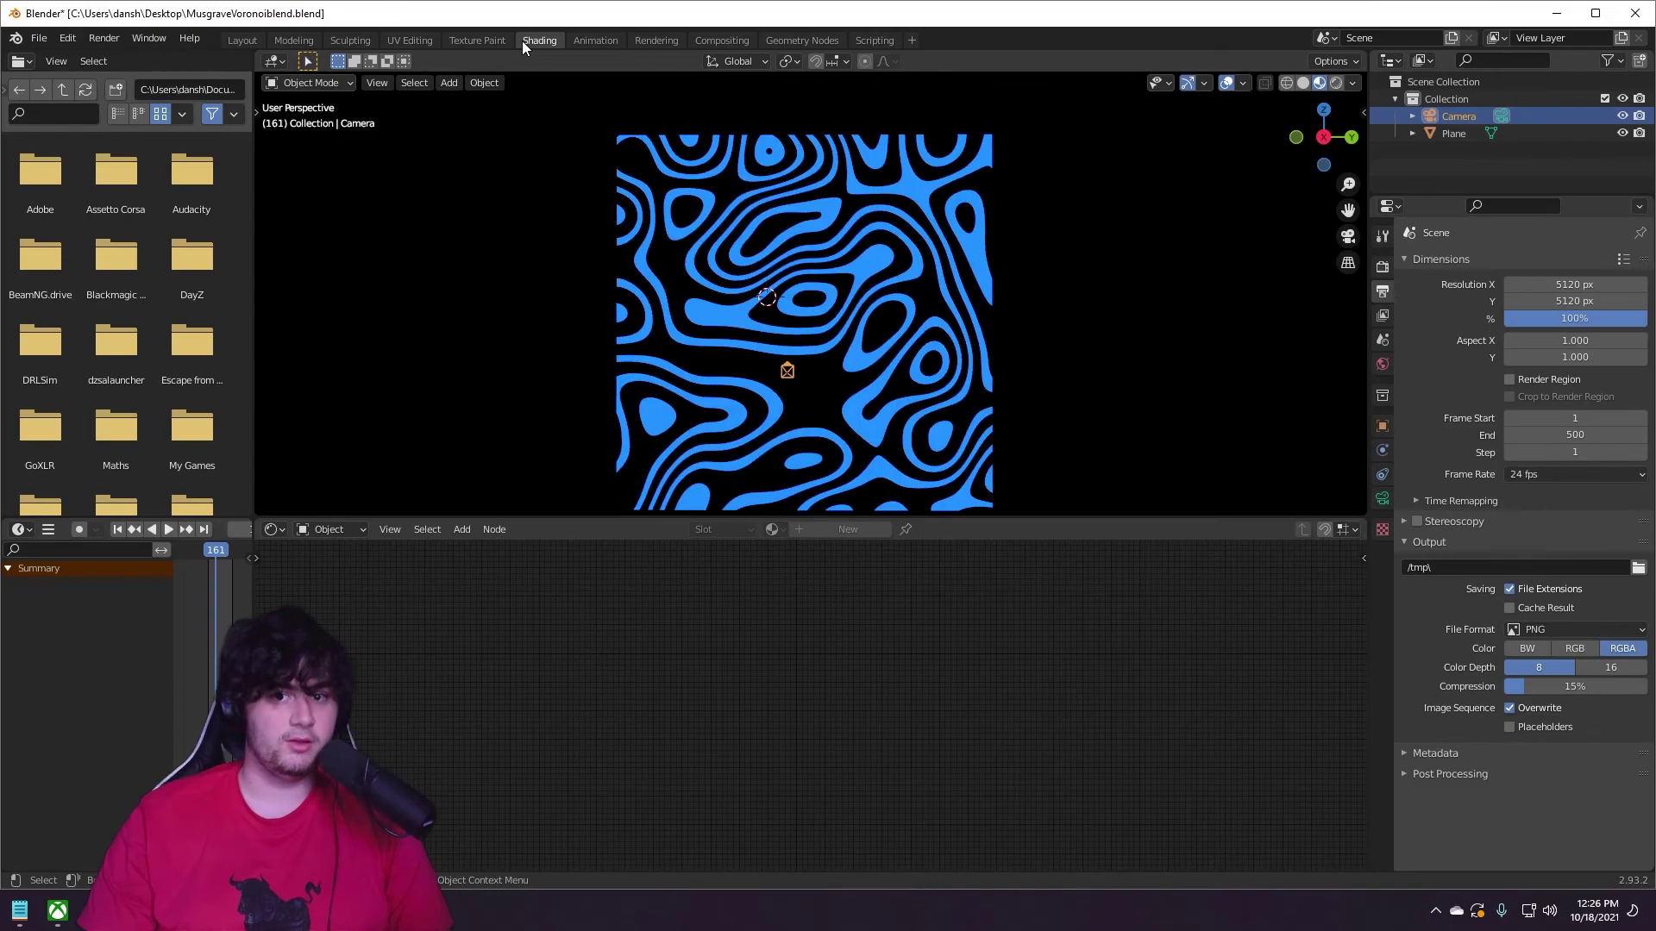
scroll(714, 349, down, 5)
click(785, 343)
scroll(784, 343, up, 5)
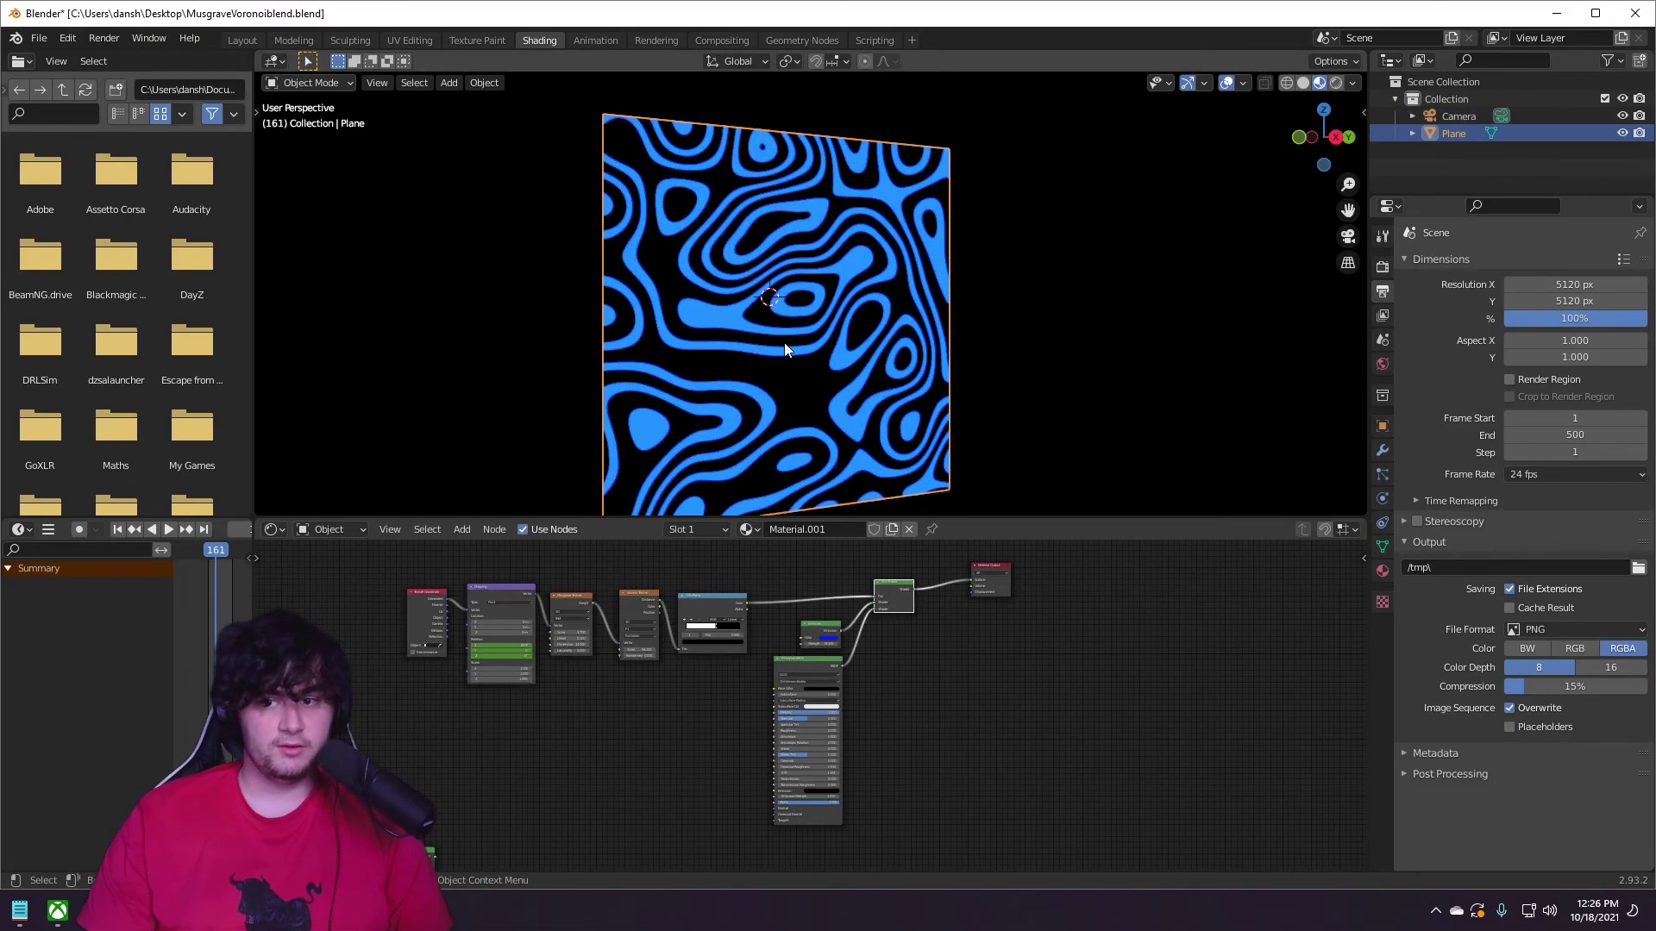